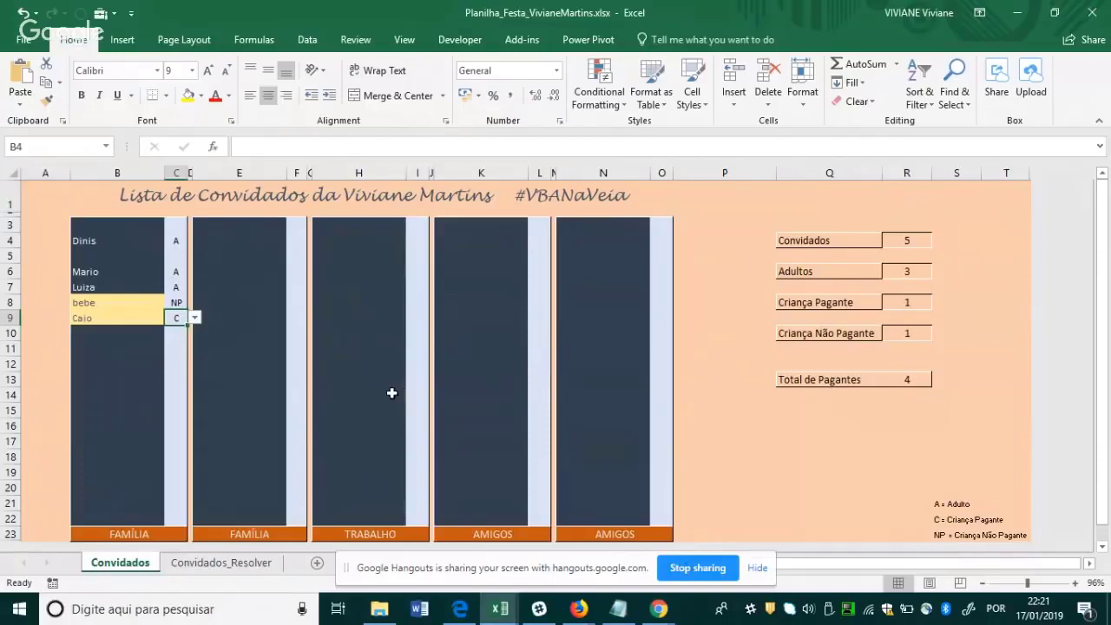
Enter four guests' first names in the first AMIGOS list, from K6 down to K9.
click(499, 273)
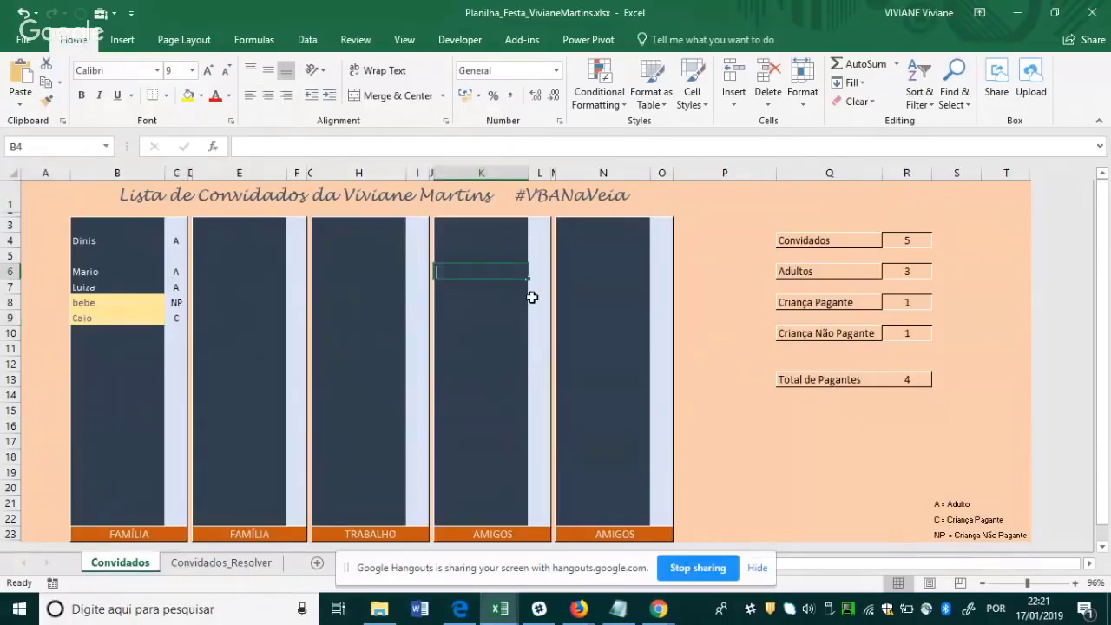
text(Karen)
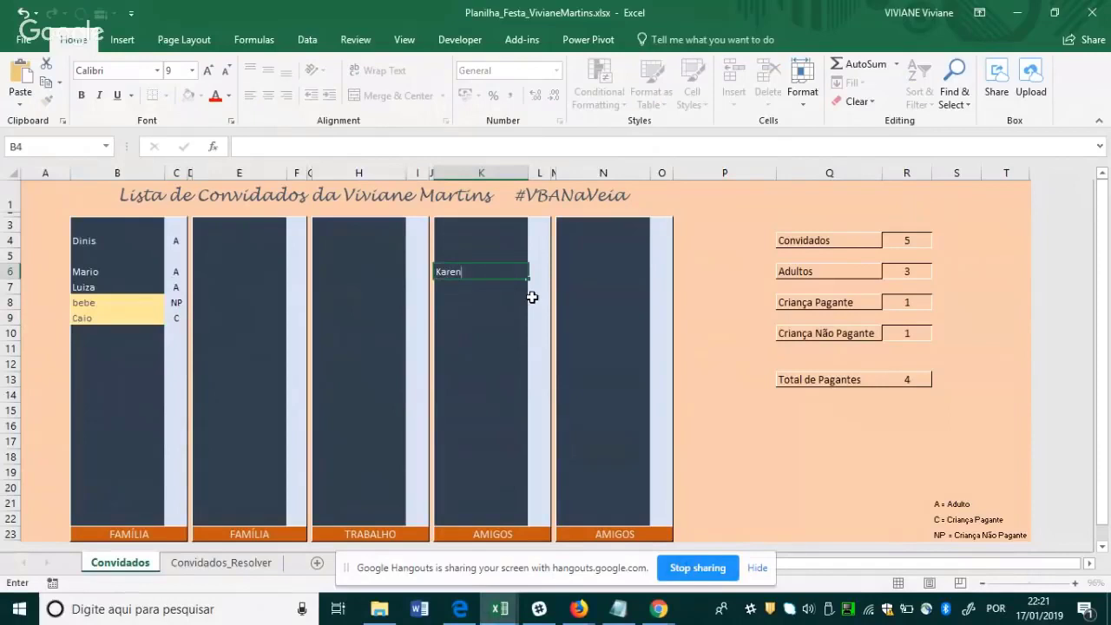
key(Return)
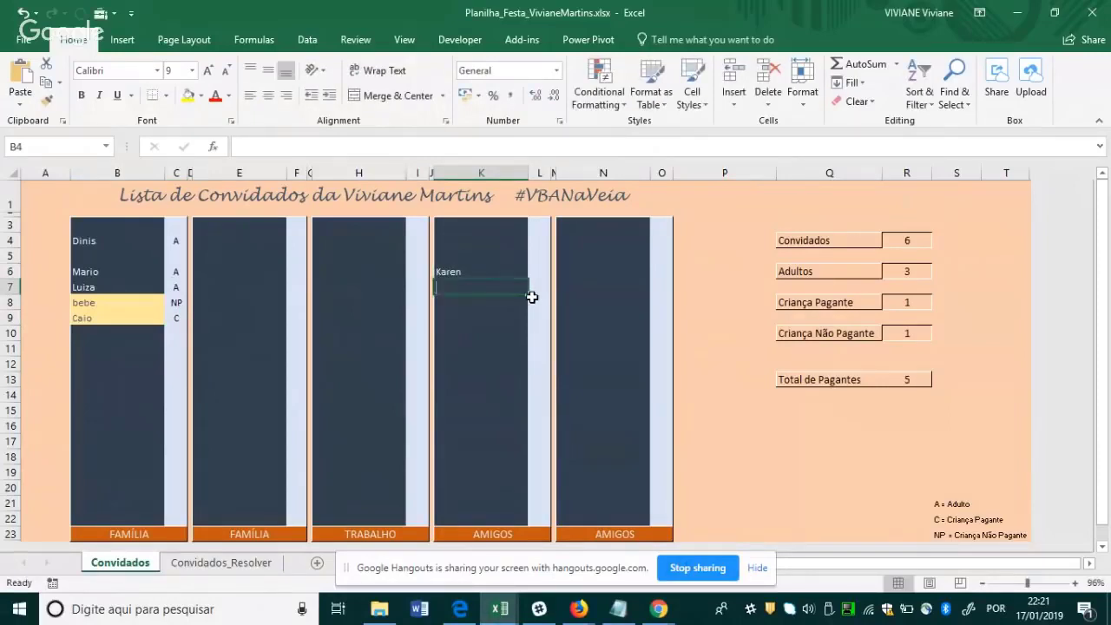
text(Bibi)
key(Return)
text(Gi)
key(Return)
text(Stefano)
key(Return)
Classify the first three guests in the first AMIGOS list as A in L6:L8.
click(537, 272)
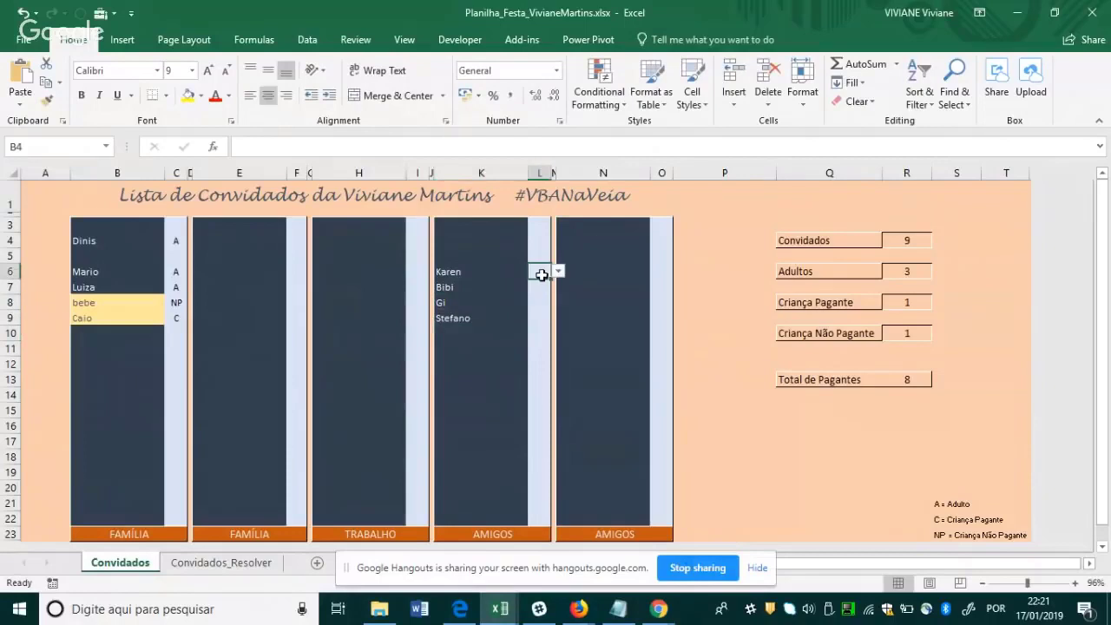
text(A)
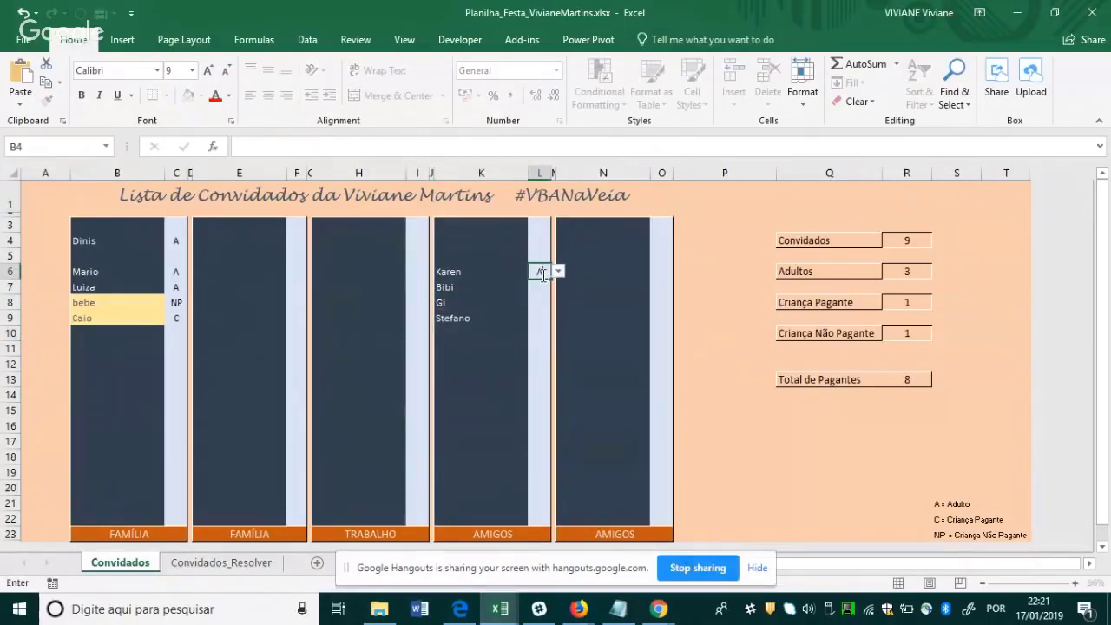
key(Return)
text(A)
key(Return)
text(A)
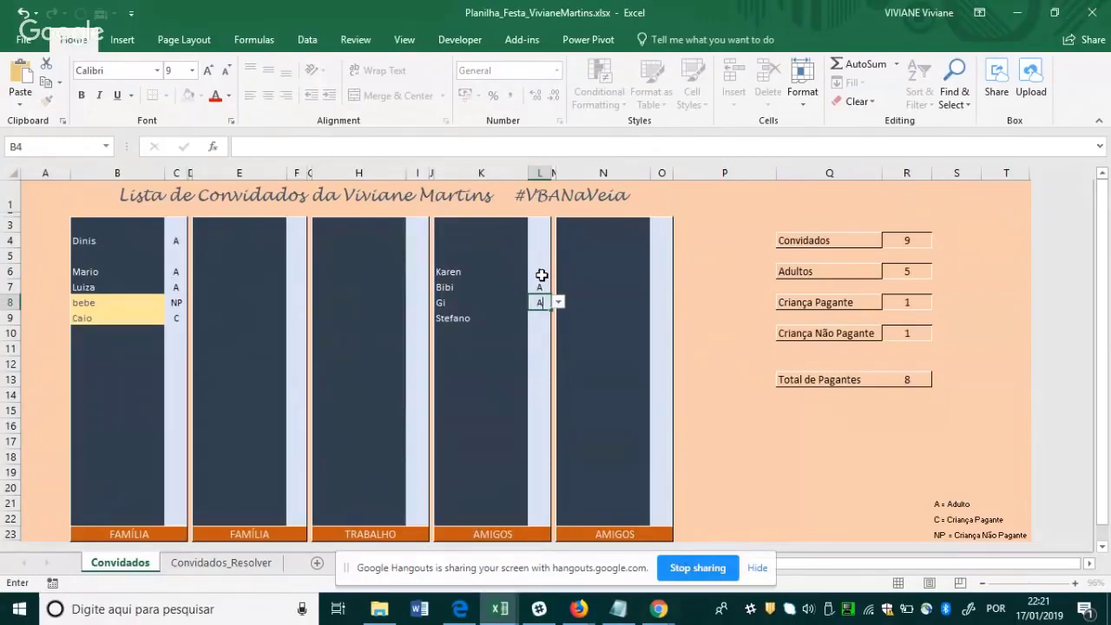
key(Return)
Change the second AMIGOS guest's type to C and set the third and fourth guests' types to A.
key(Up)
key(Up)
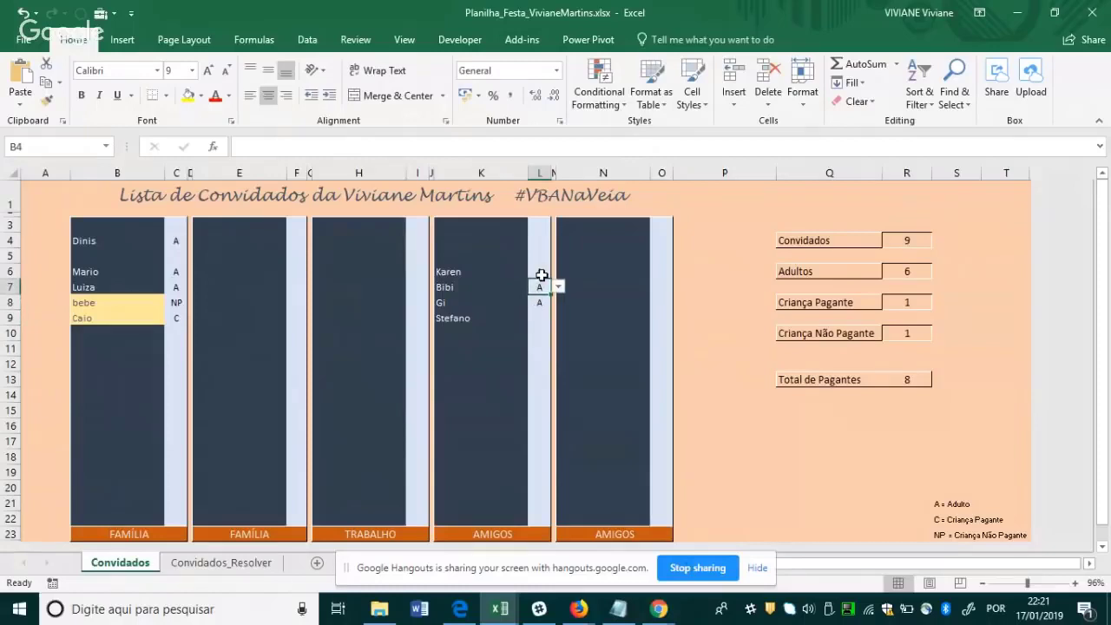
text(C)
key(Return)
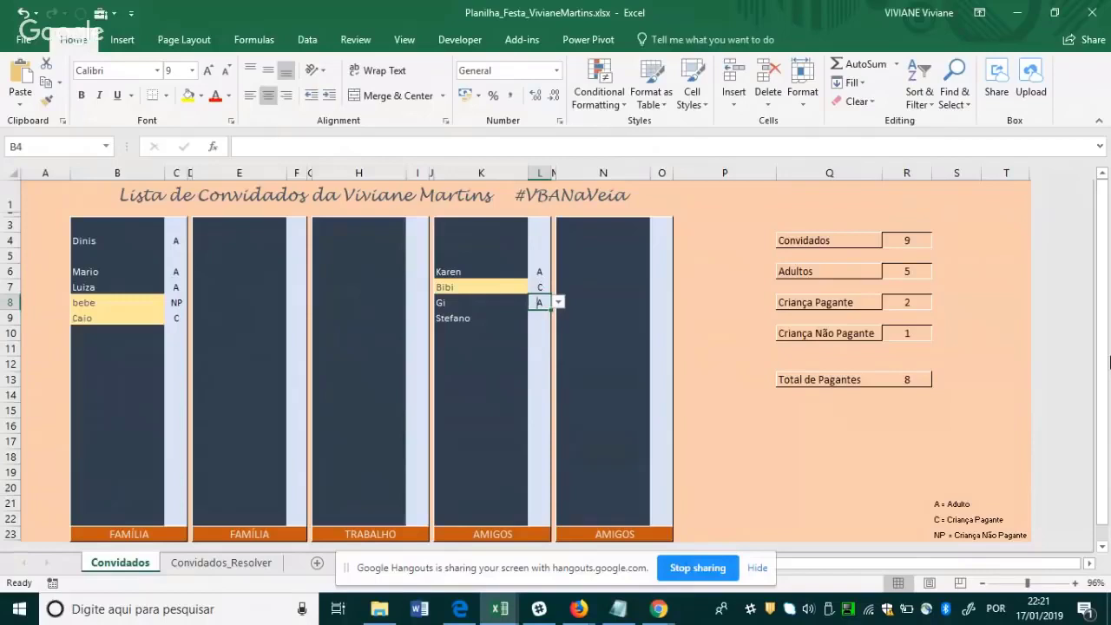
text(C)
key(ctrl+Return)
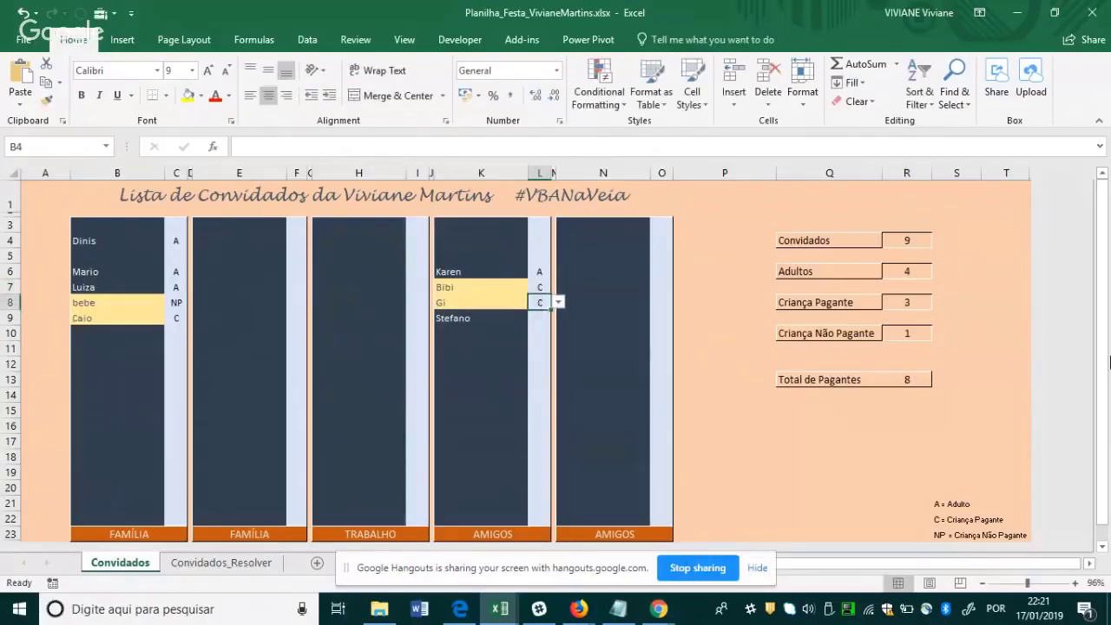
text(A)
key(Return)
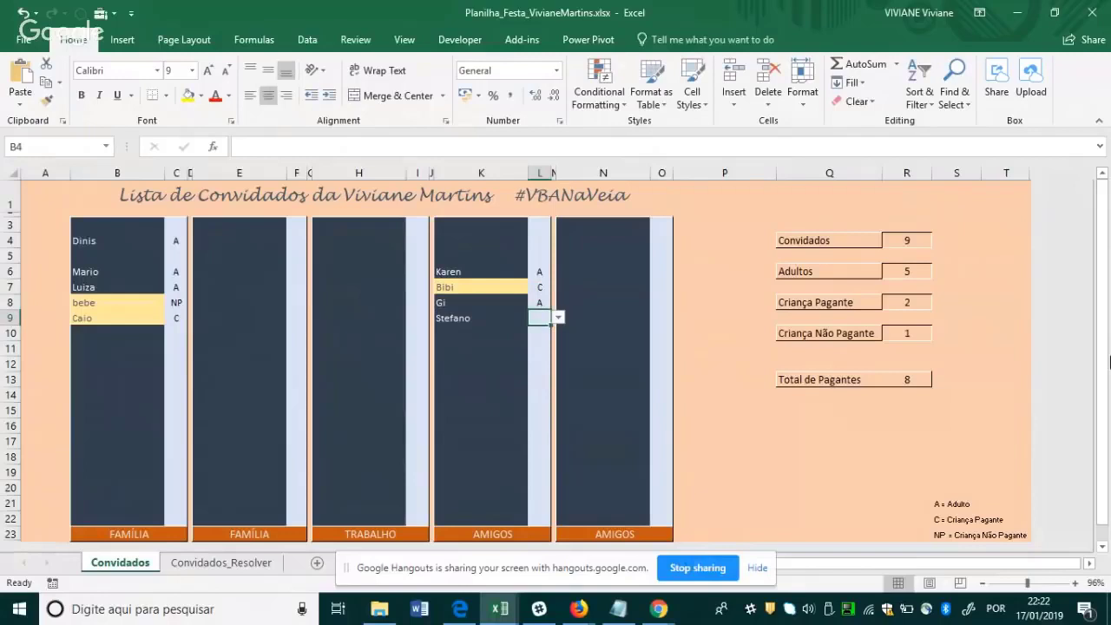
key(Return)
Add the guest BEBE in K10 of the AMIGOS list with type NP.
key(Left)
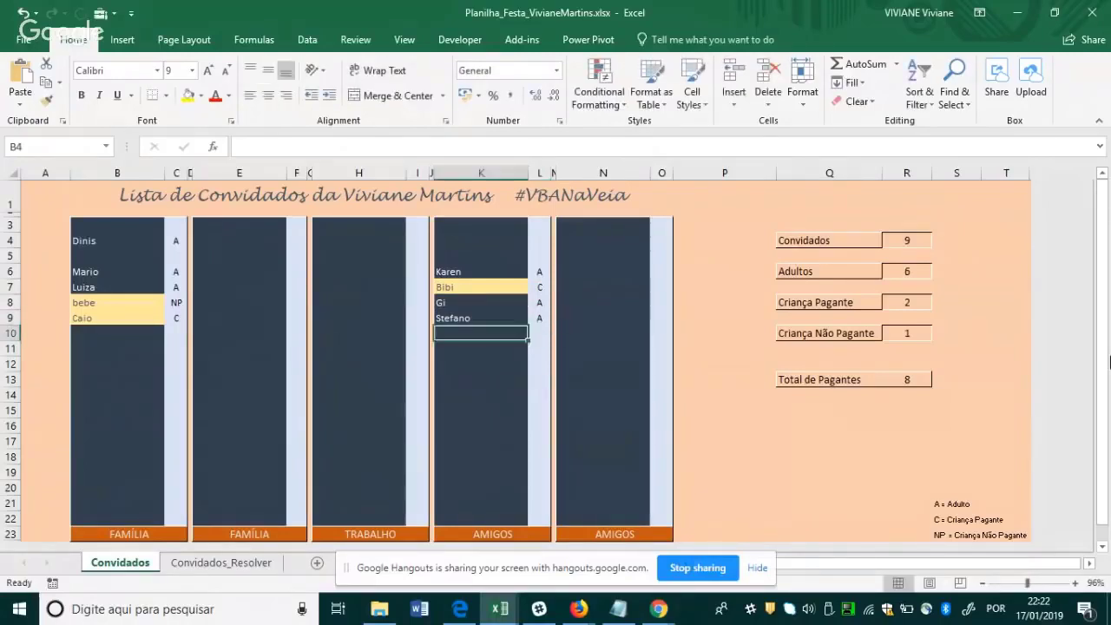
text(BEBE)
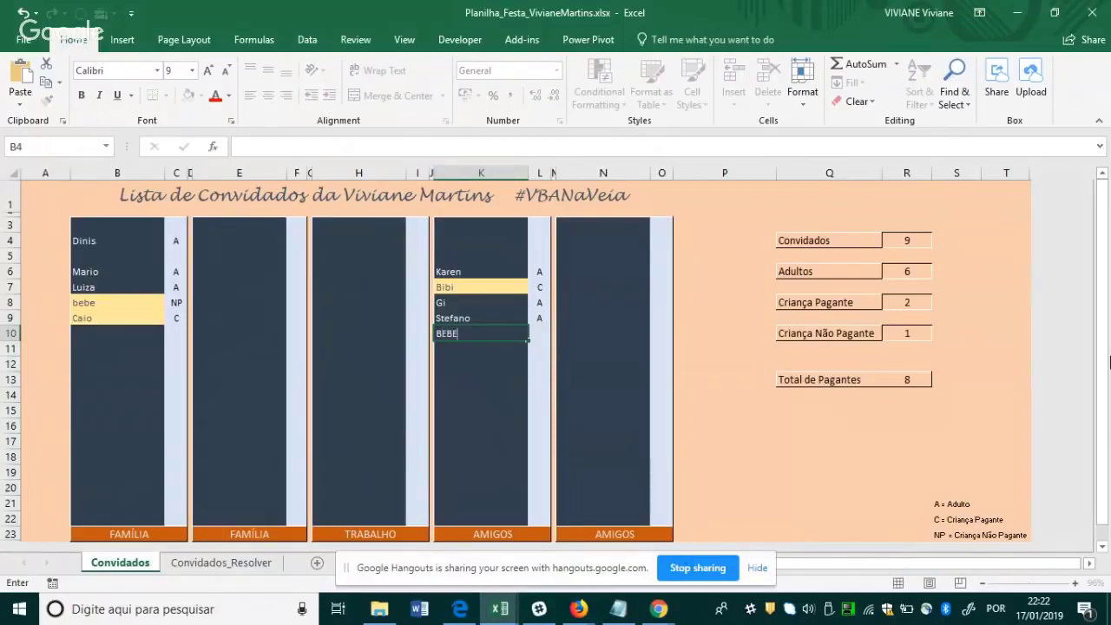
key(Tab)
text(NP)
key(Return)
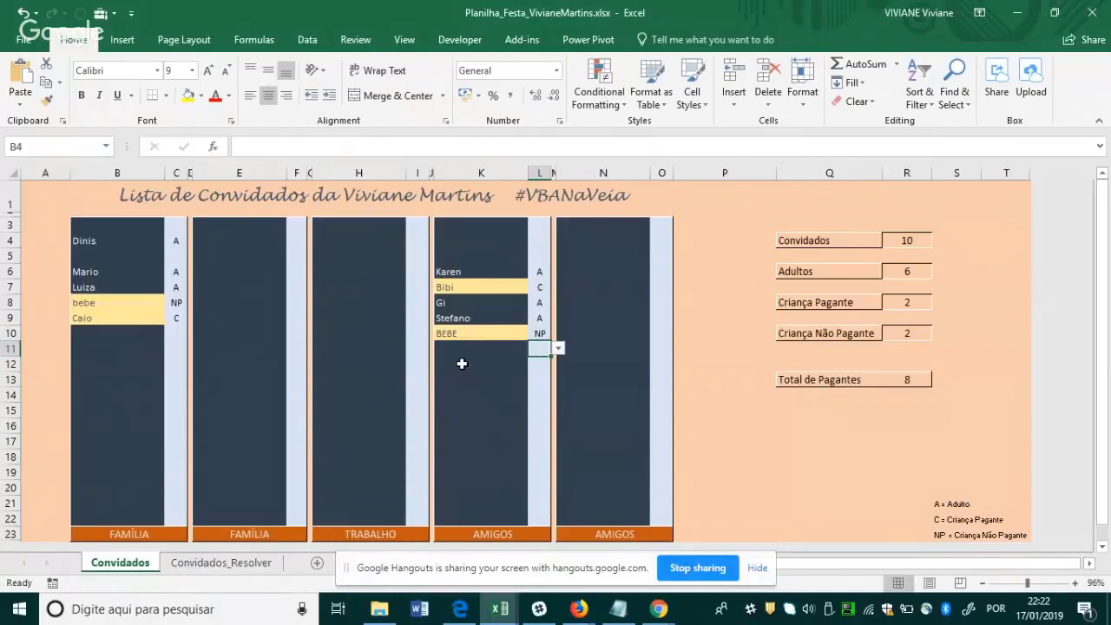
Enter Chefe, Esposa and three Filho entries in the TRABALHO list, from H5 down to H9.
click(367, 253)
text(cHFE)
text(E)
key(Return)
text(Esposa)
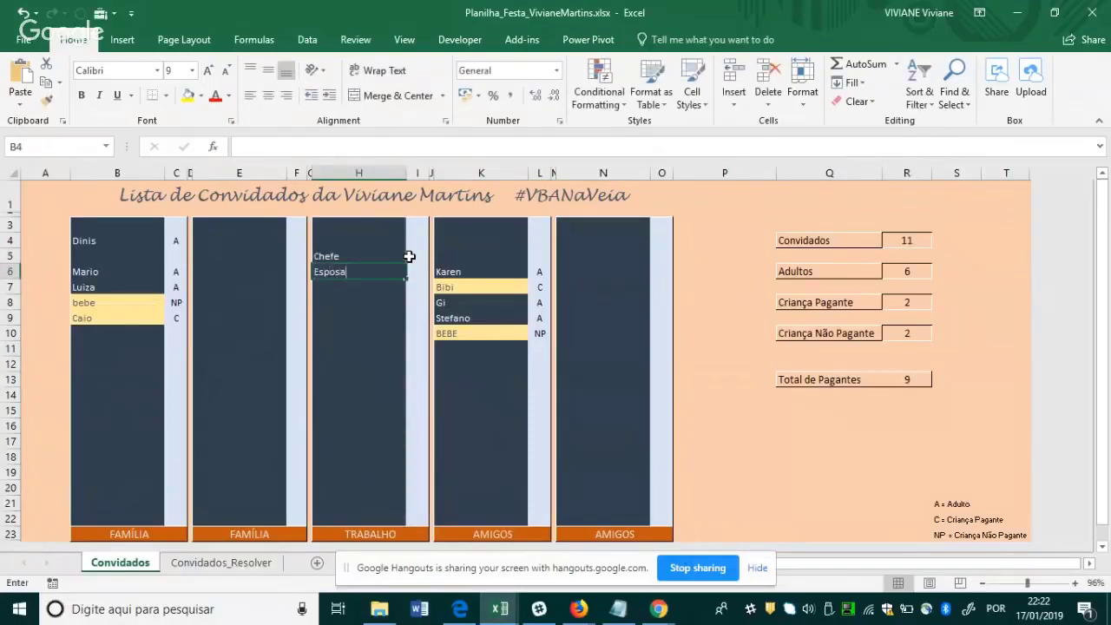
key(Return)
text(Filho)
key(Return)
text(Filho)
key(Return)
text(Filho)
click(415, 256)
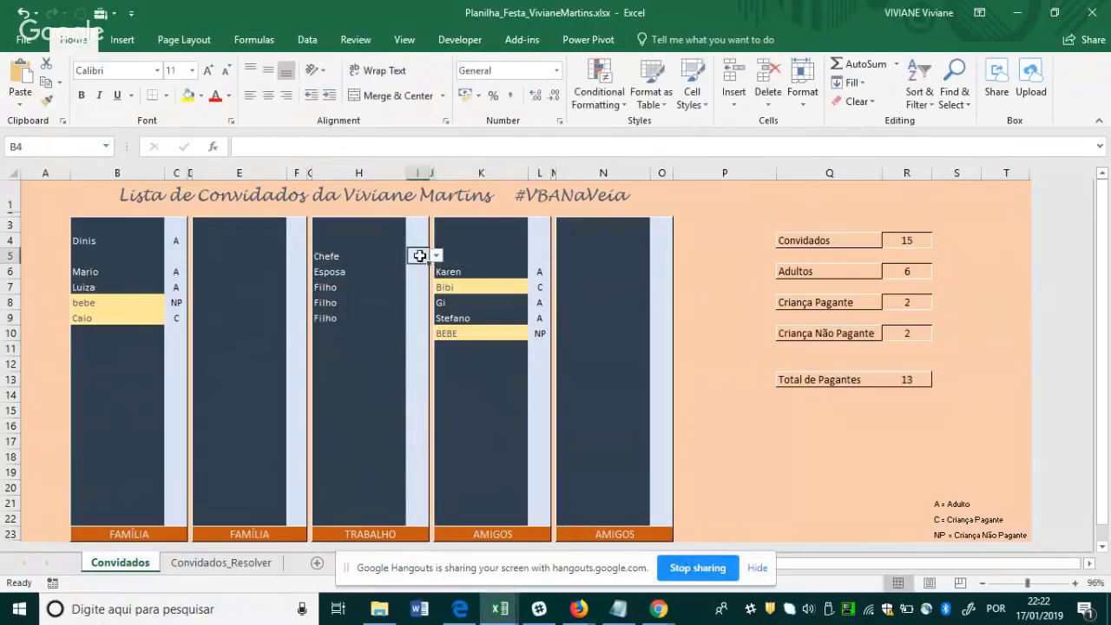
click(436, 256)
click(432, 256)
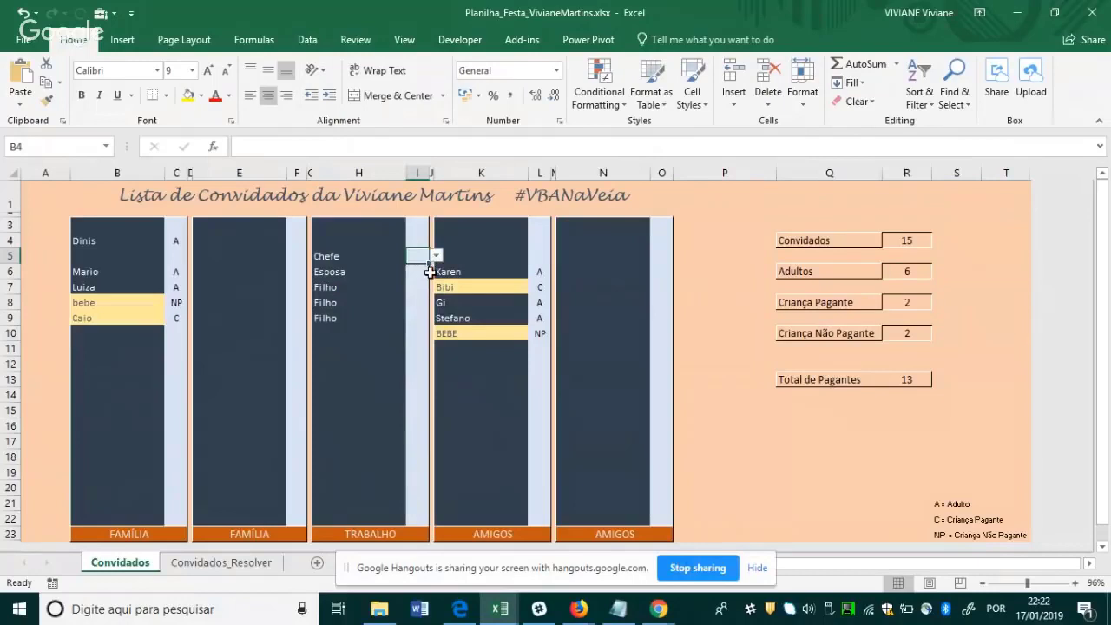
Examine the guest summary table and the formula behind Total de Pagantes in R13.
drag(769, 223, 979, 422)
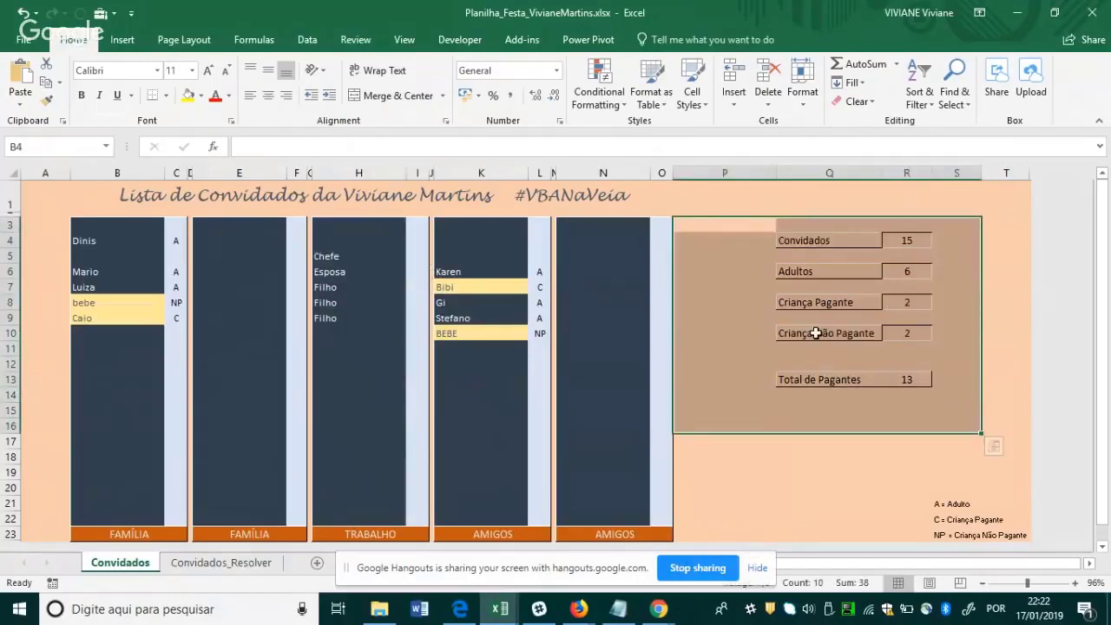
click(809, 332)
click(901, 240)
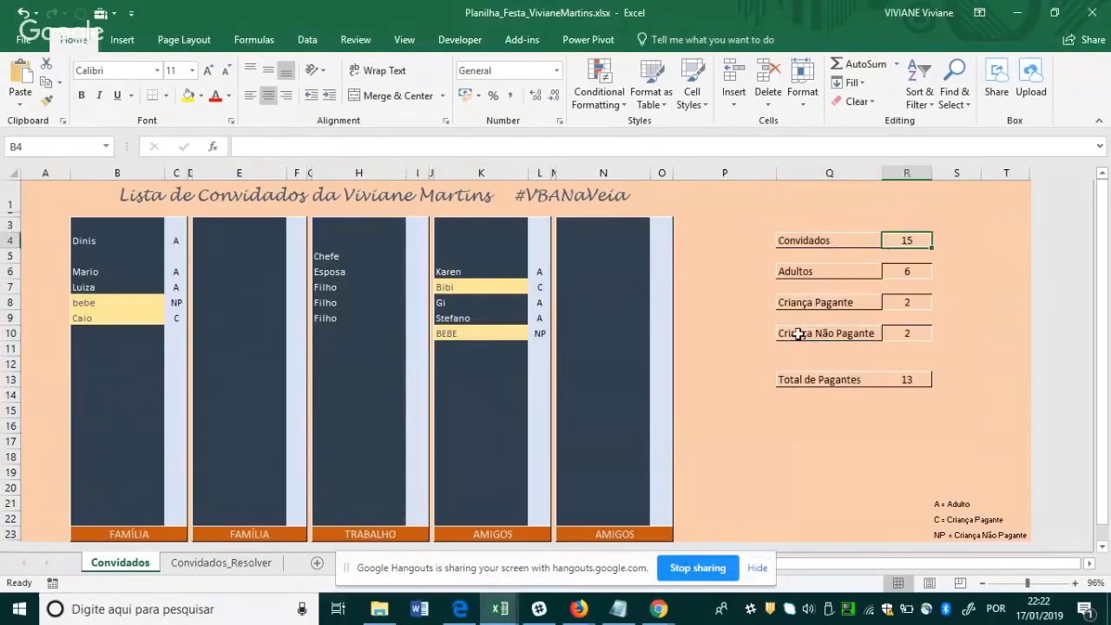
click(909, 275)
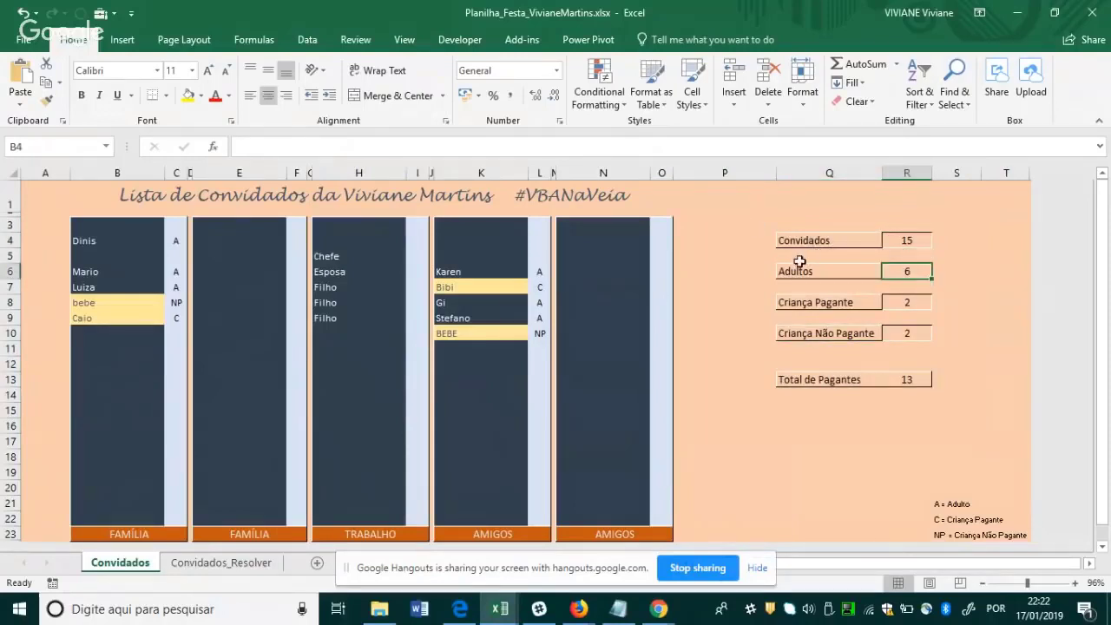
click(803, 297)
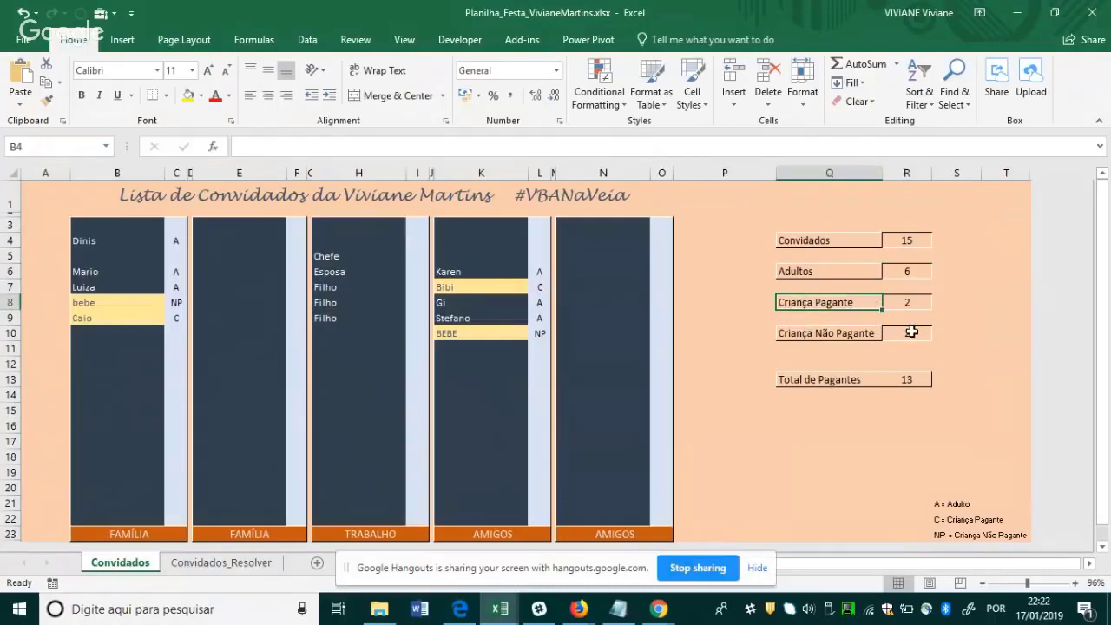
click(842, 386)
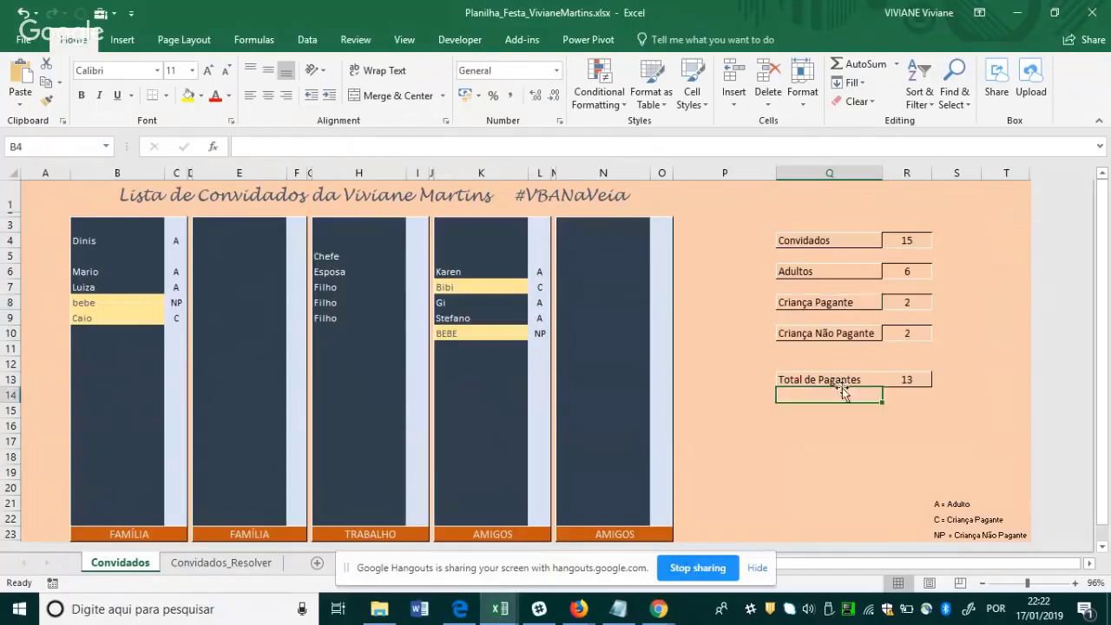
double_click(902, 379)
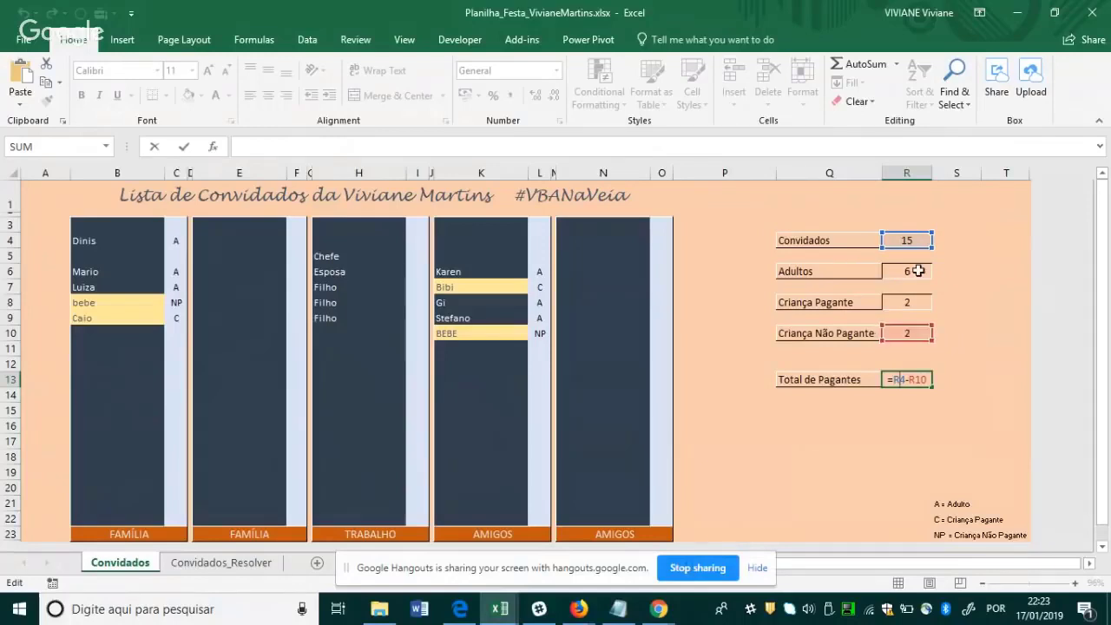
key(Return)
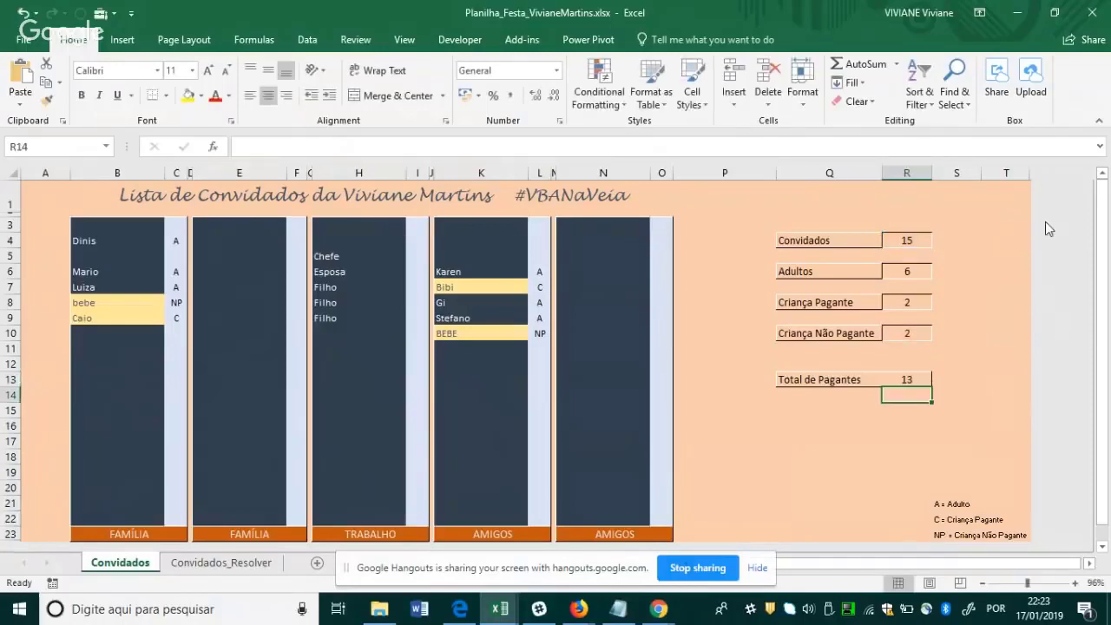
Classify Chefe and Esposa as A and the three Filho entries as C in the TRABALHO list.
click(375, 288)
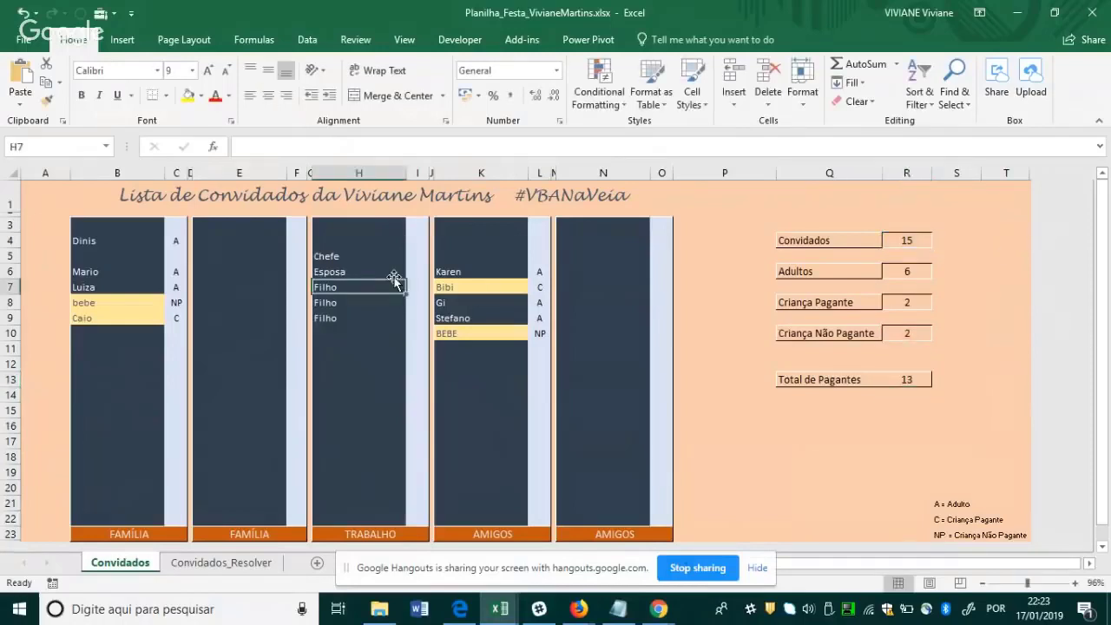
click(425, 257)
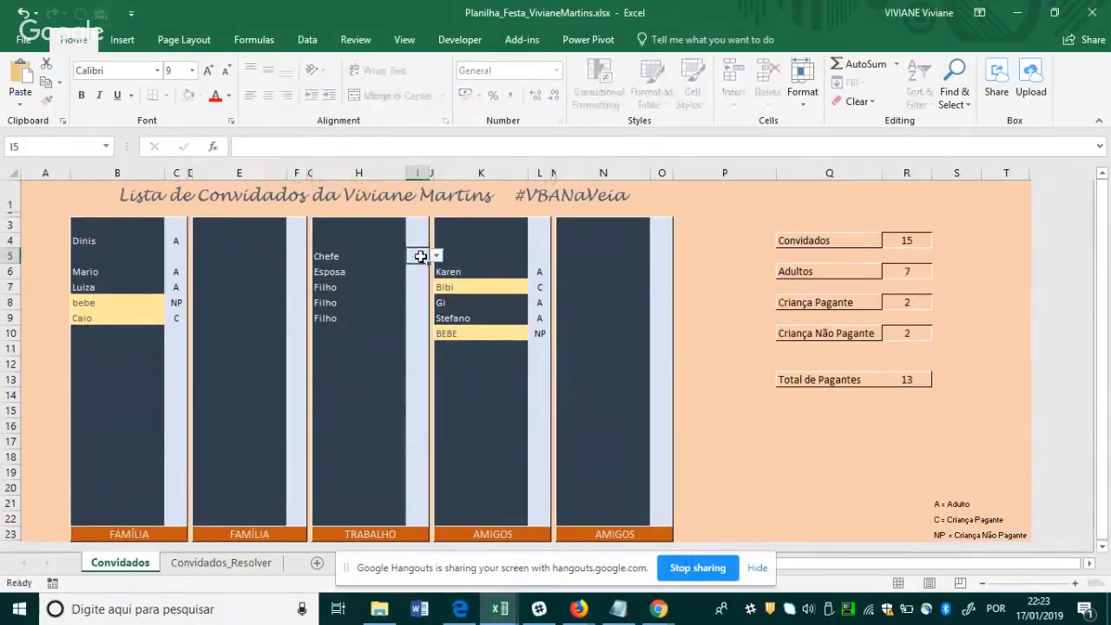
key(Down)
text(A)
key(Return)
text(C)
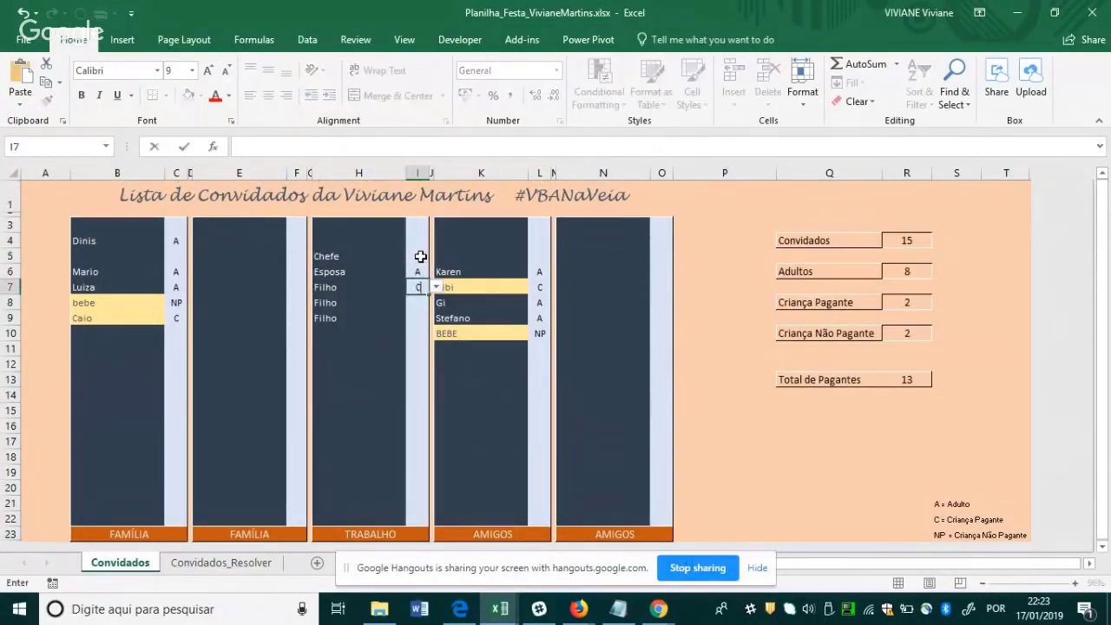
key(Return)
text(C)
key(Return)
text(C)
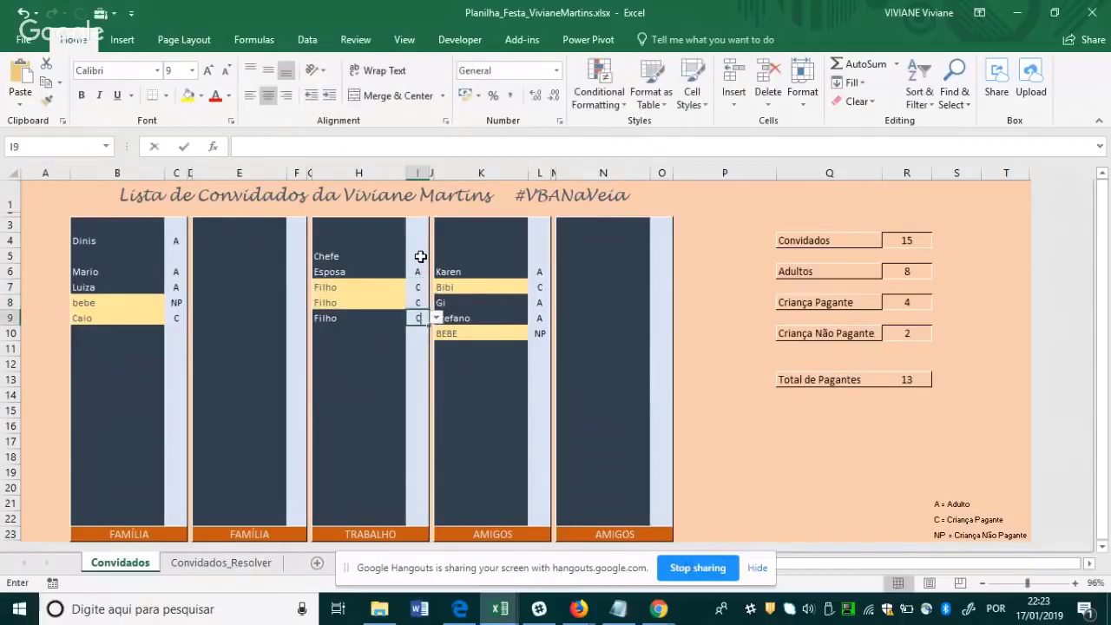
key(Return)
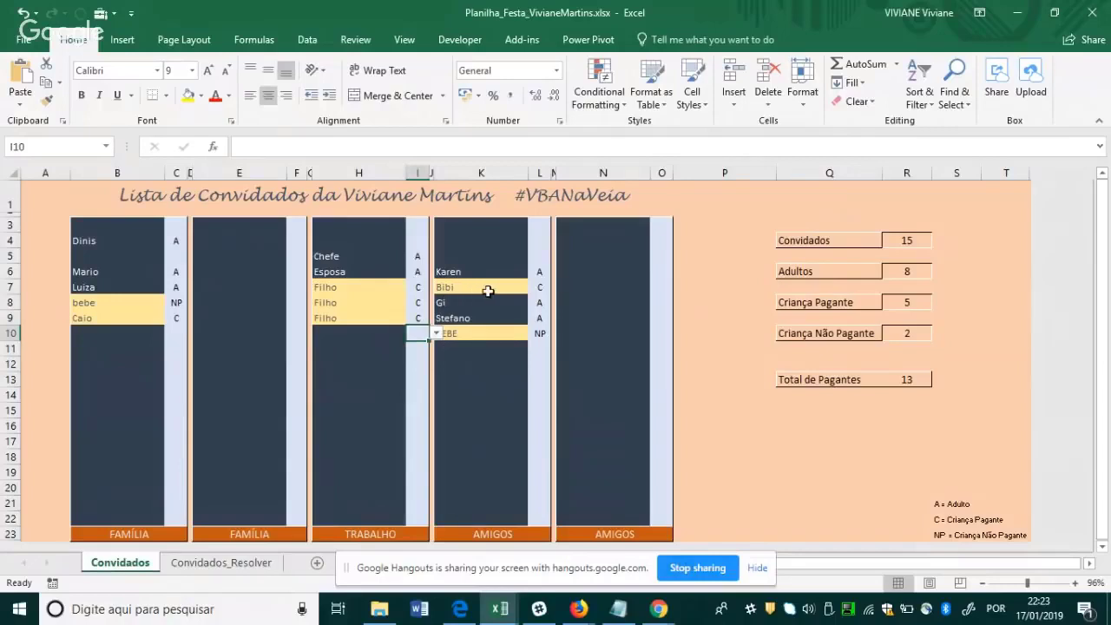
Check the summary counts for Convidados, Adultos, Criança Pagante and Criança Não Pagante.
click(910, 243)
click(910, 270)
click(899, 303)
click(903, 335)
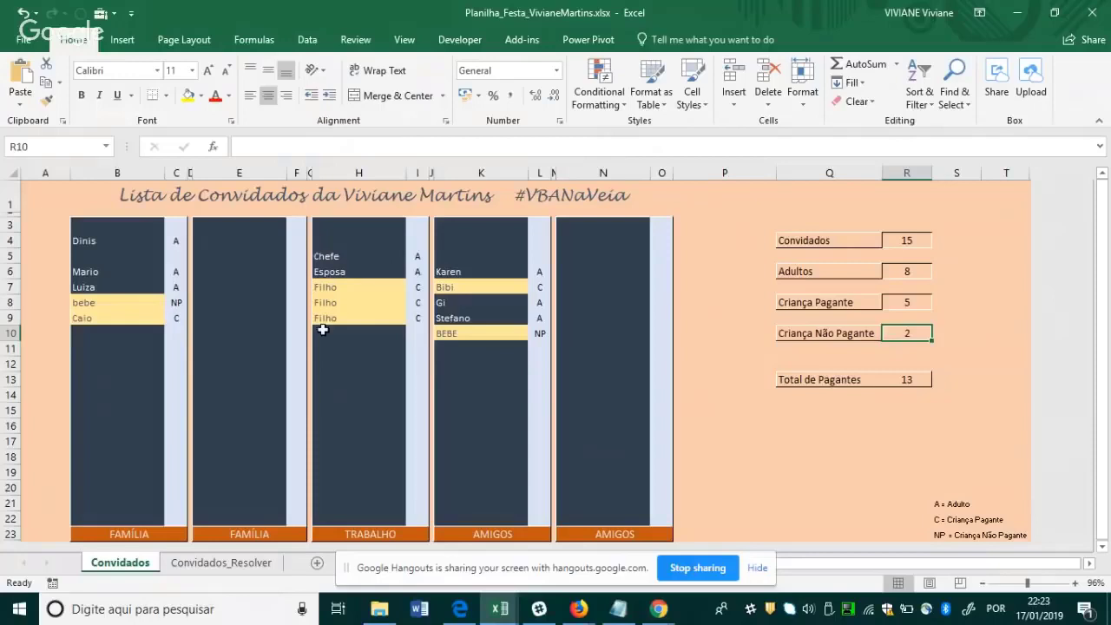
Open the Convidados_Resolver sheet and make column A slightly narrower.
click(219, 563)
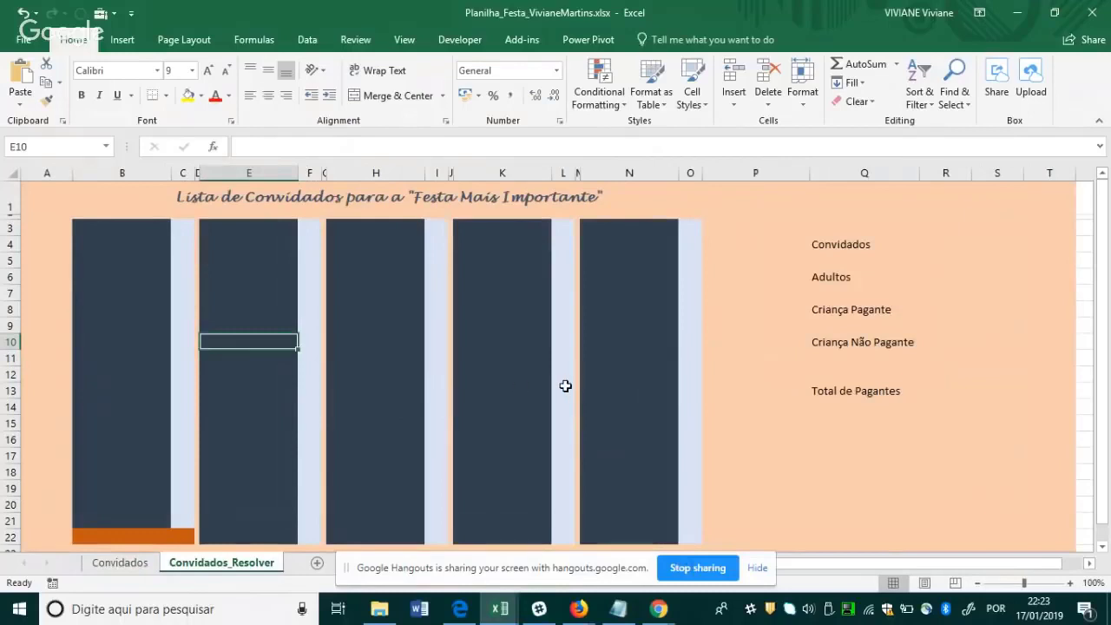
scroll(856, 339, down, 1)
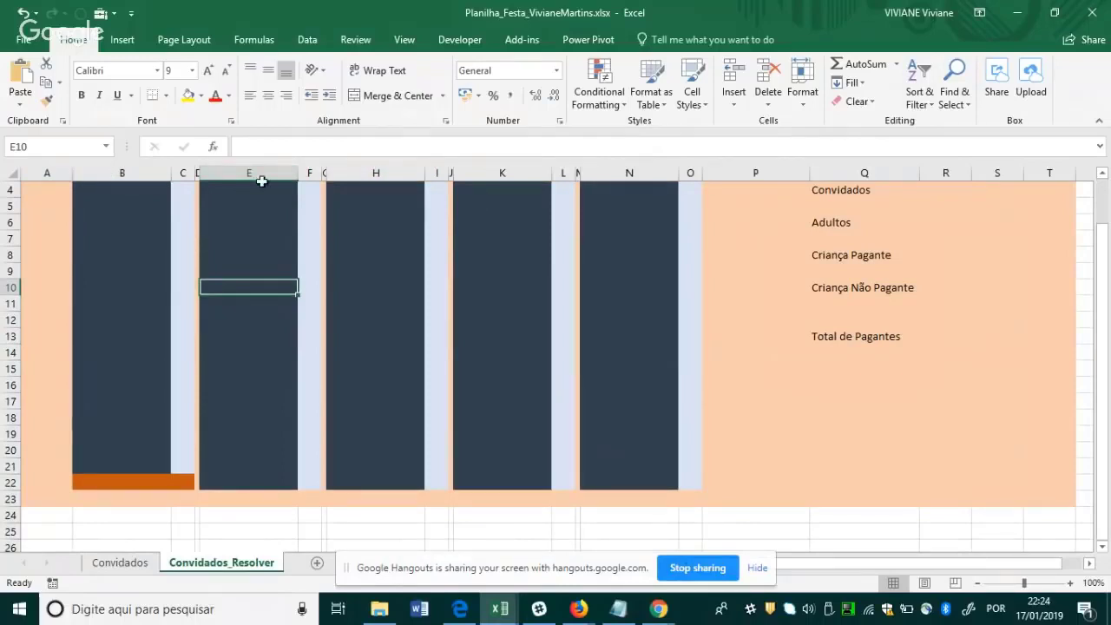
drag(74, 179, 70, 181)
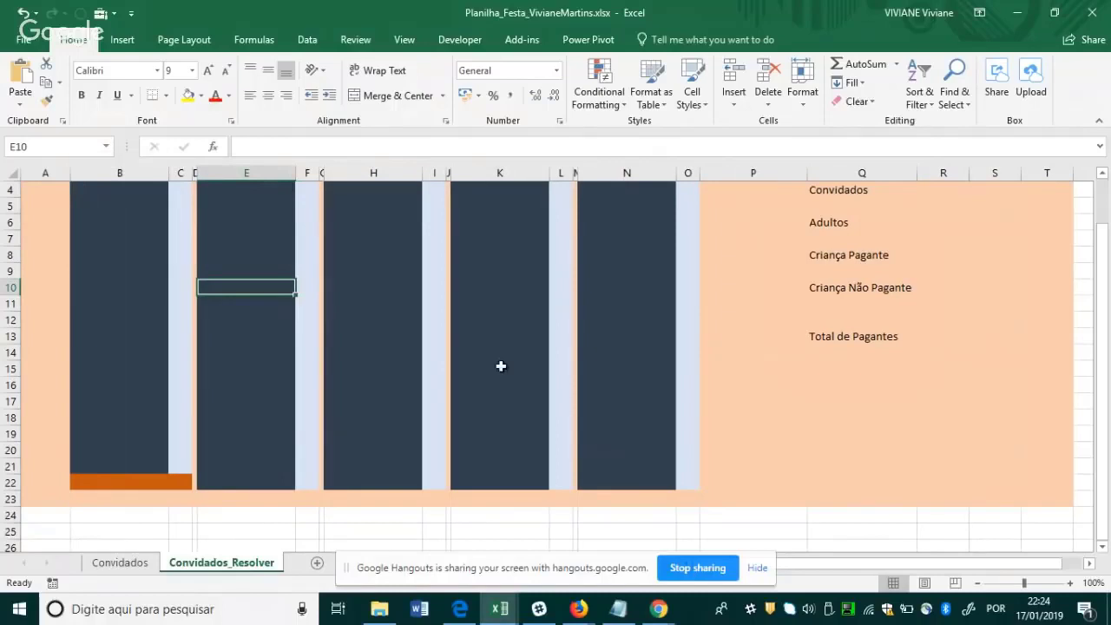
Examine the practice sheet's layout, covering the empty guest columns, the title rows and the summary labels.
scroll(521, 384, down, 2)
drag(1102, 295, 1102, 209)
drag(128, 231, 141, 508)
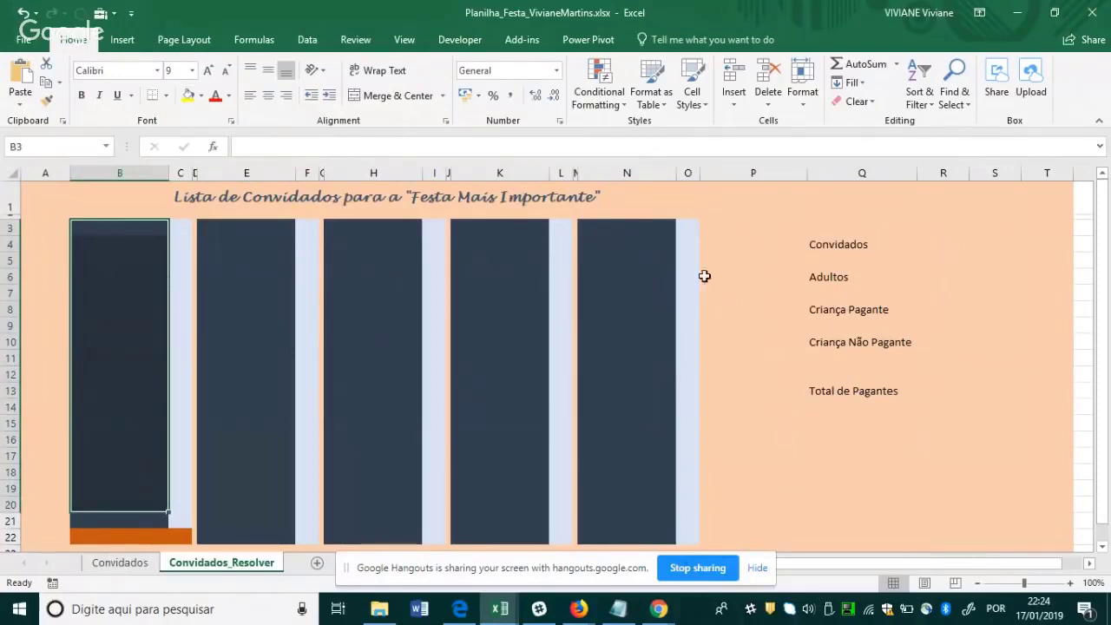
drag(38, 191, 909, 236)
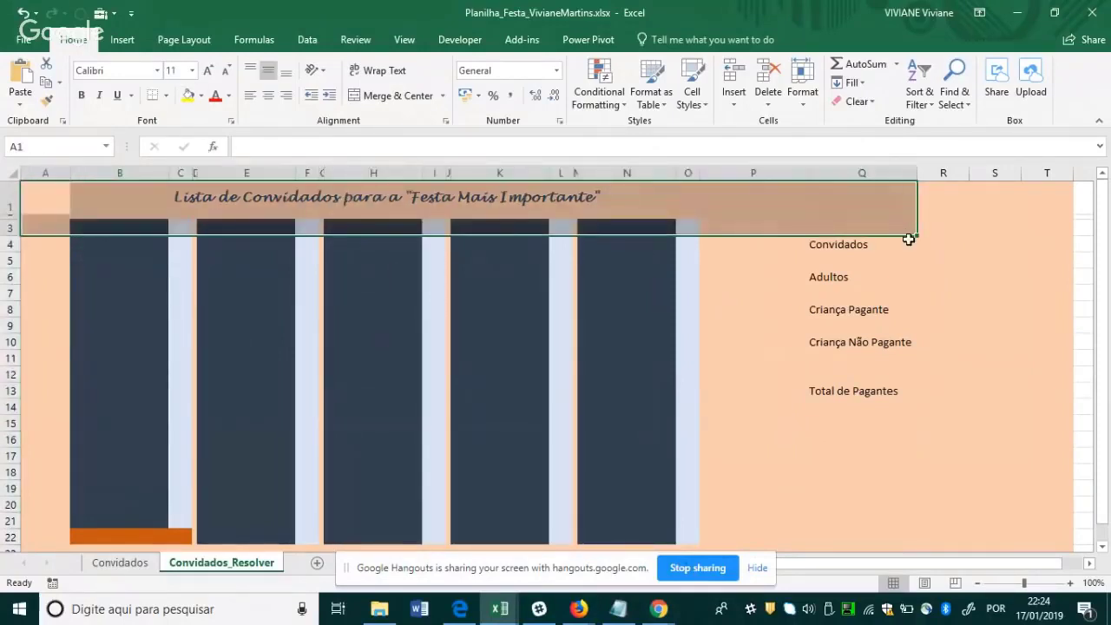
click(903, 259)
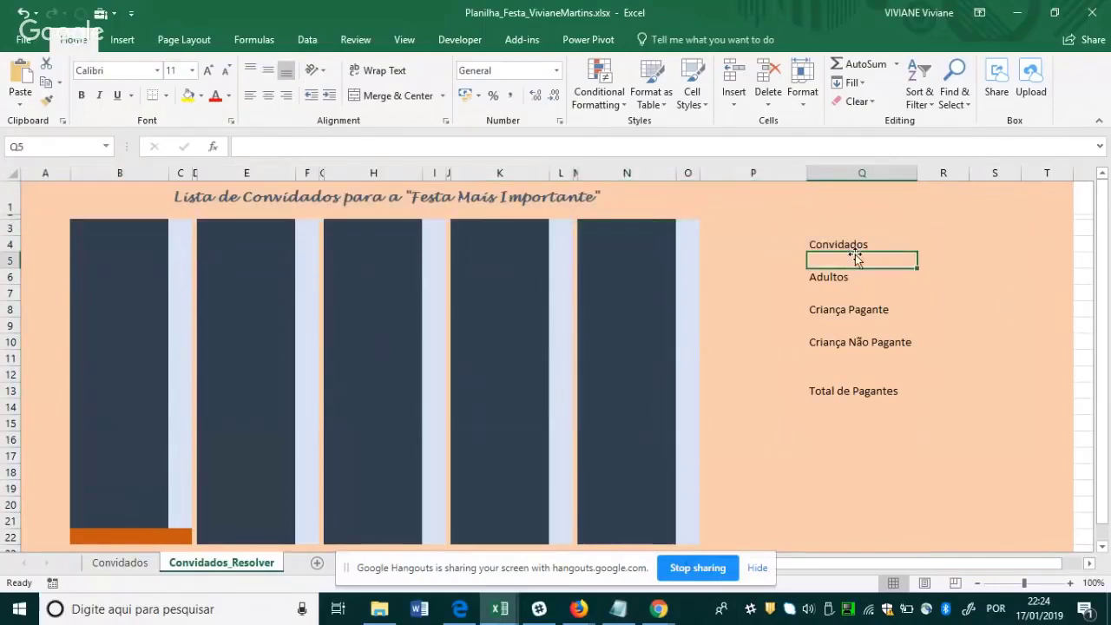
Check how far the sheet's rows extend from A1, and select the whole sheet before returning to A1.
click(51, 192)
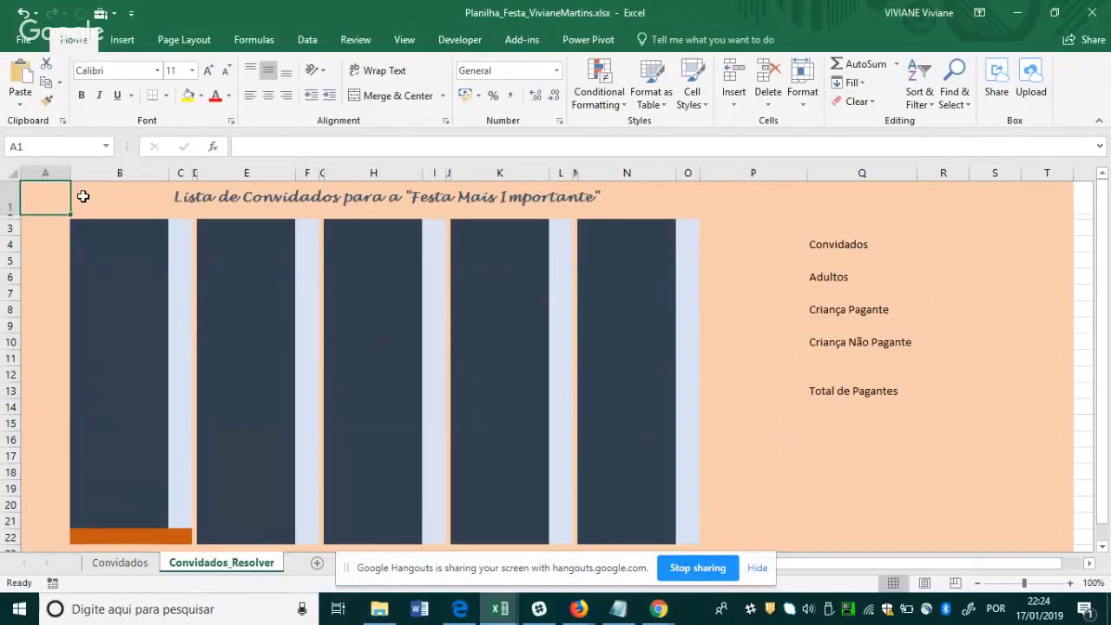
key(ctrl+Down)
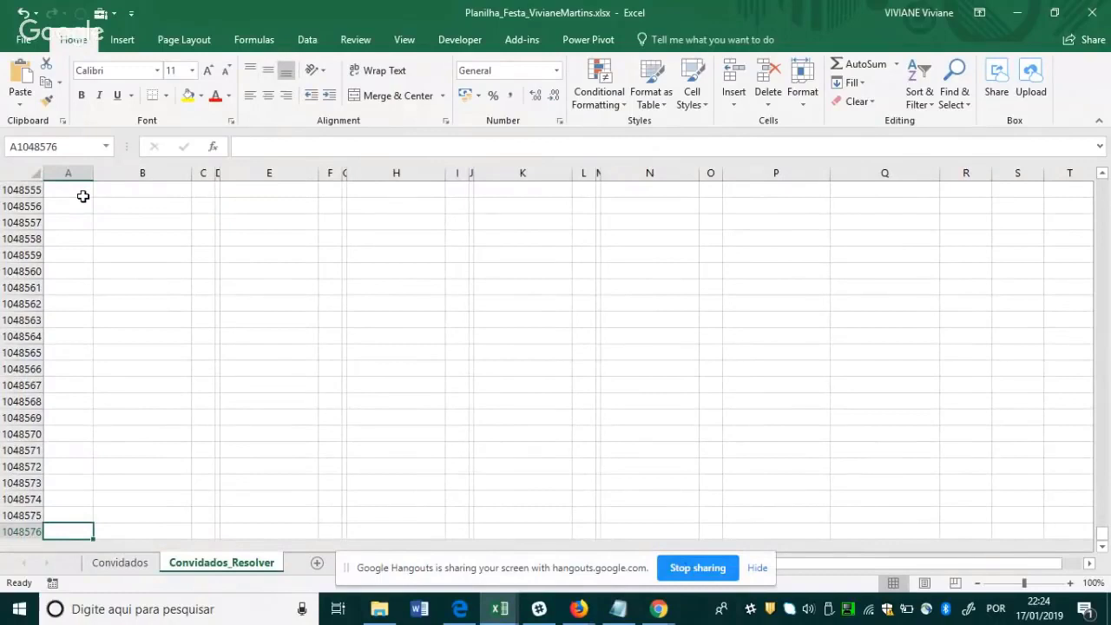
key(ctrl+Up)
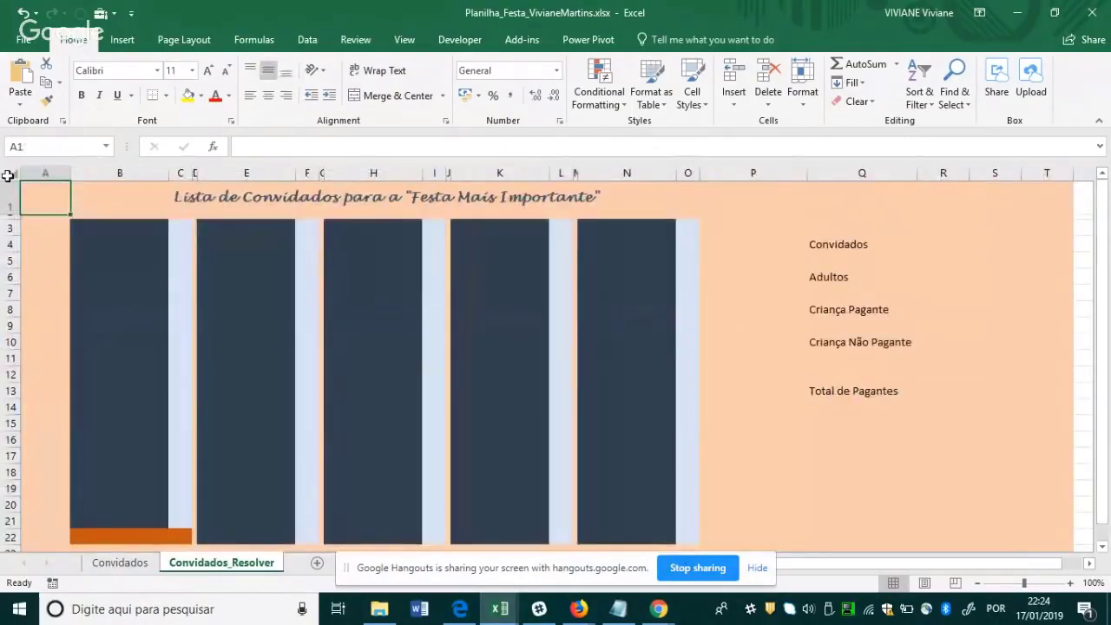
click(7, 176)
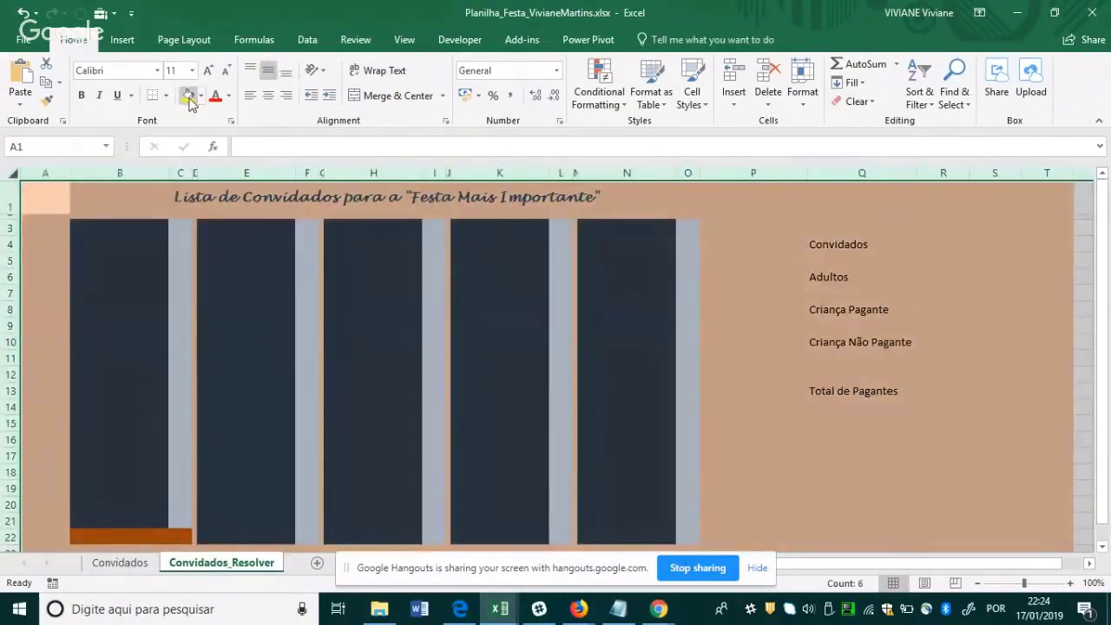
click(43, 191)
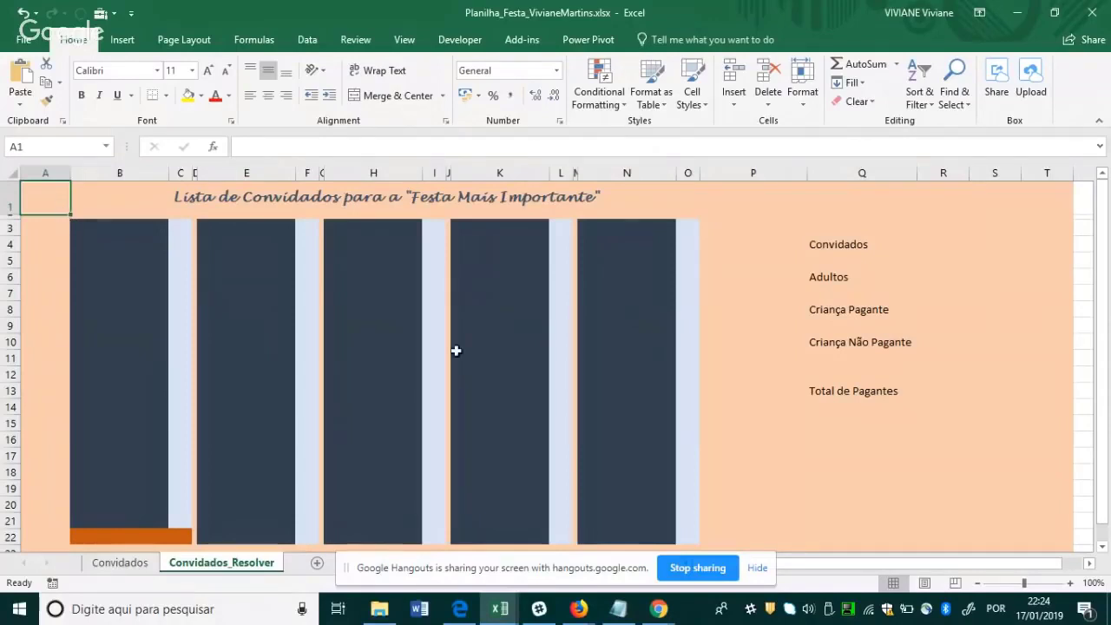
Try a white fill on the blank range A25:S37 below the guest list.
scroll(955, 196, down, 1)
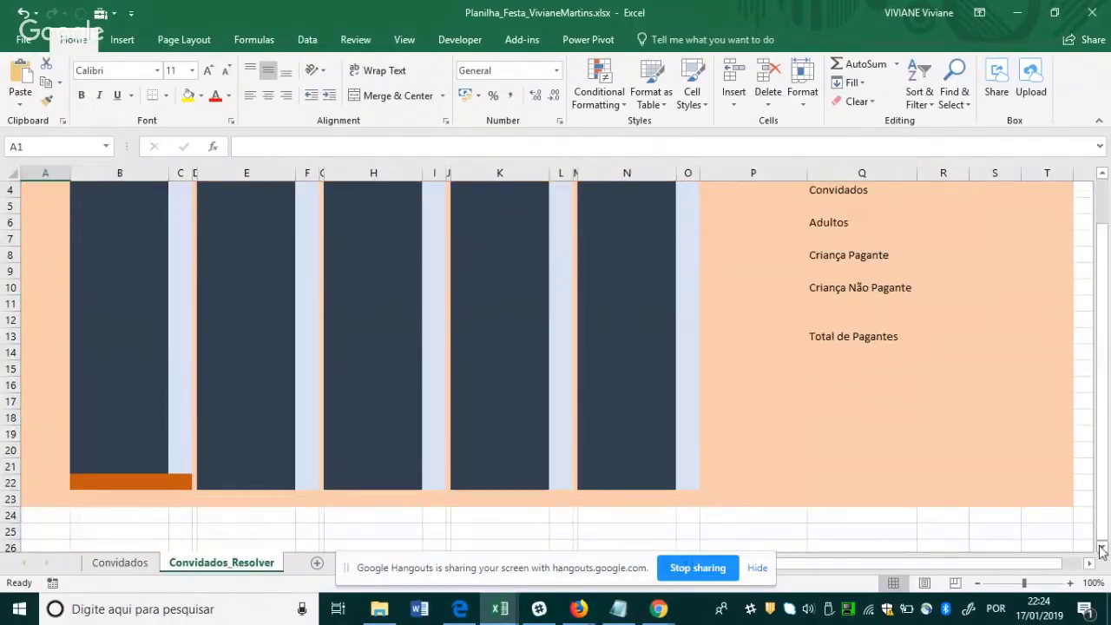
scroll(335, 397, down, 5)
drag(44, 299, 1004, 506)
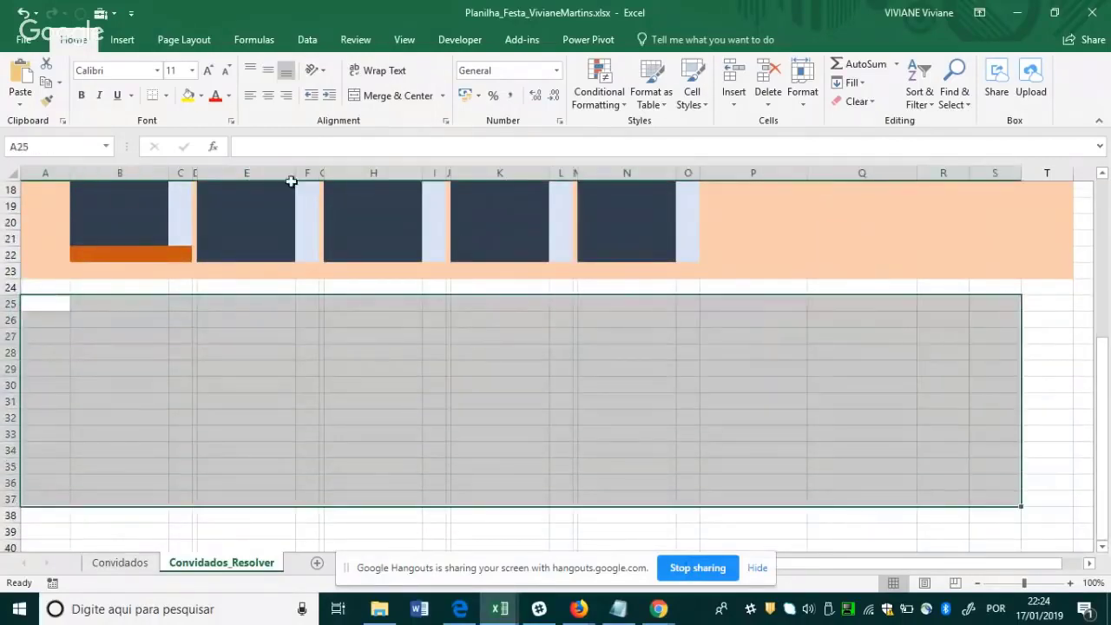
click(203, 98)
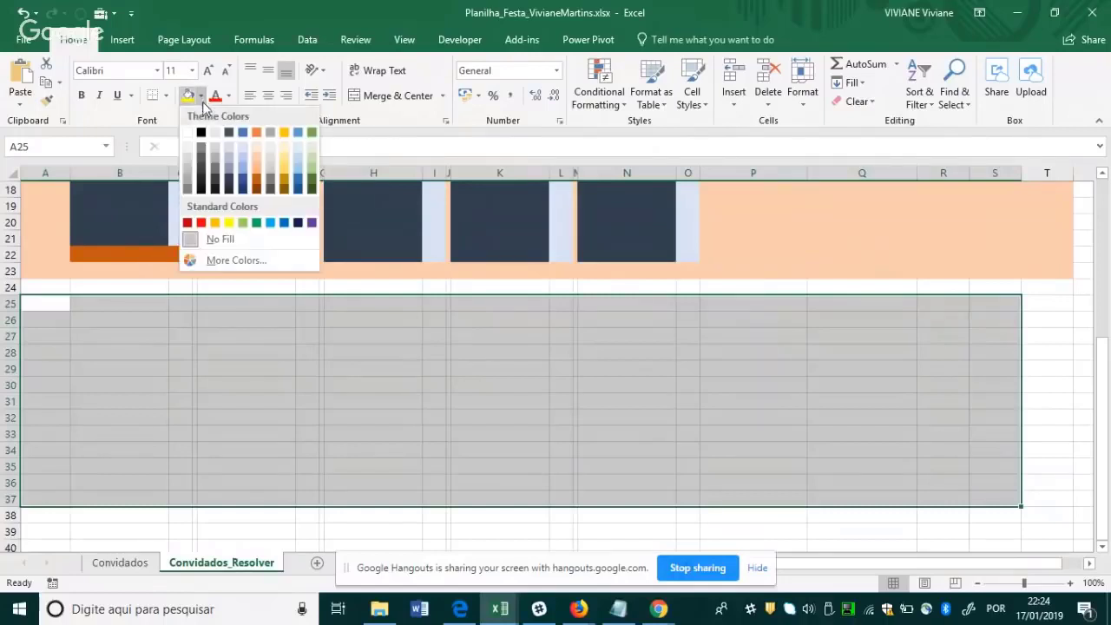
click(188, 139)
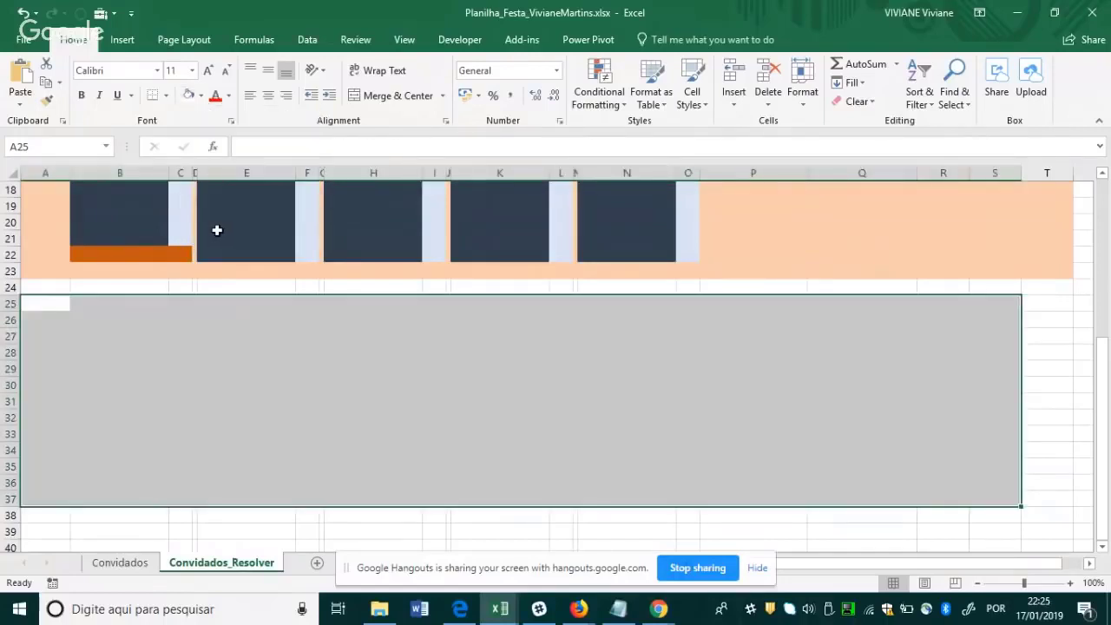
click(248, 303)
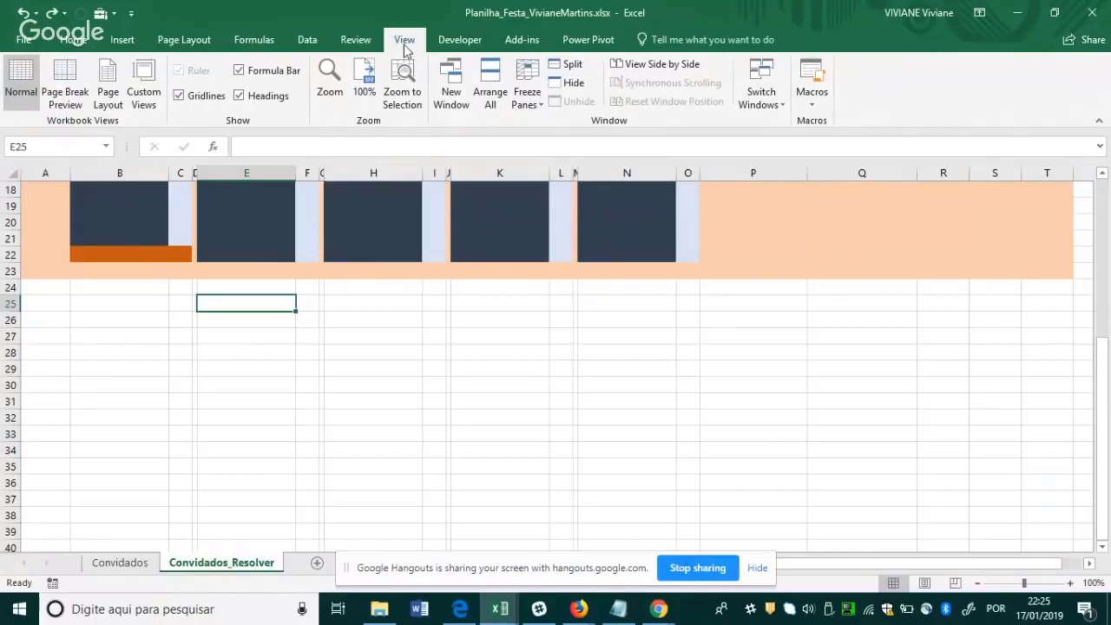
Turn off the gridlines in the Convidados_Resolver sheet and return to the guest columns.
click(181, 97)
click(180, 99)
click(180, 96)
drag(1102, 518, 1103, 360)
click(560, 269)
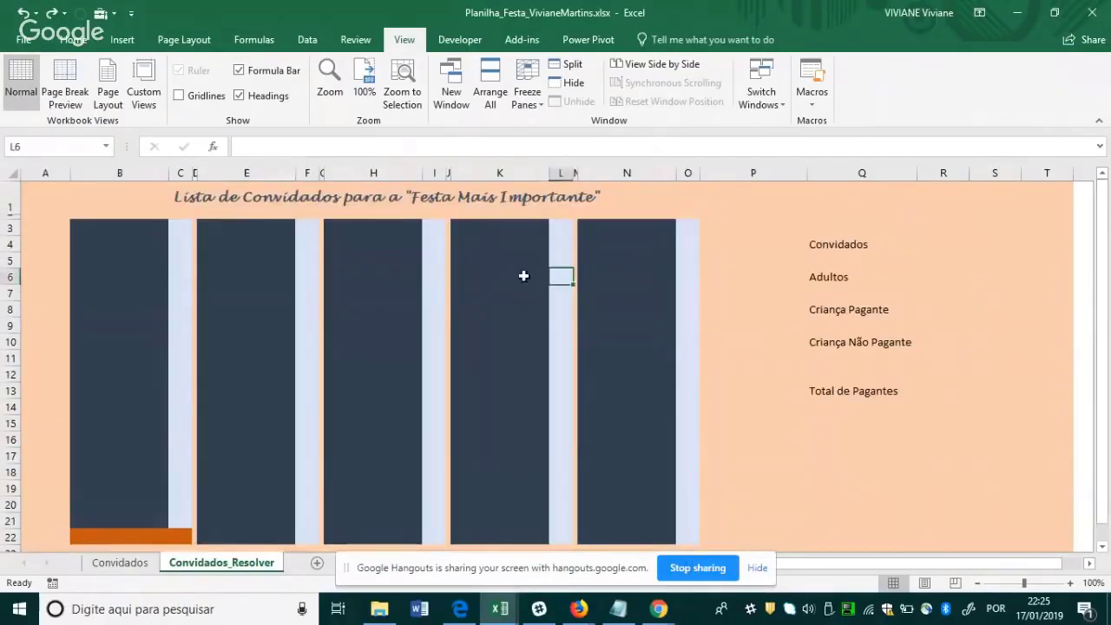
Hide all the unused columns from U through the last column of the sheet.
drag(907, 563, 916, 560)
drag(829, 565, 980, 580)
click(1091, 565)
click(1091, 565)
drag(1091, 565, 913, 592)
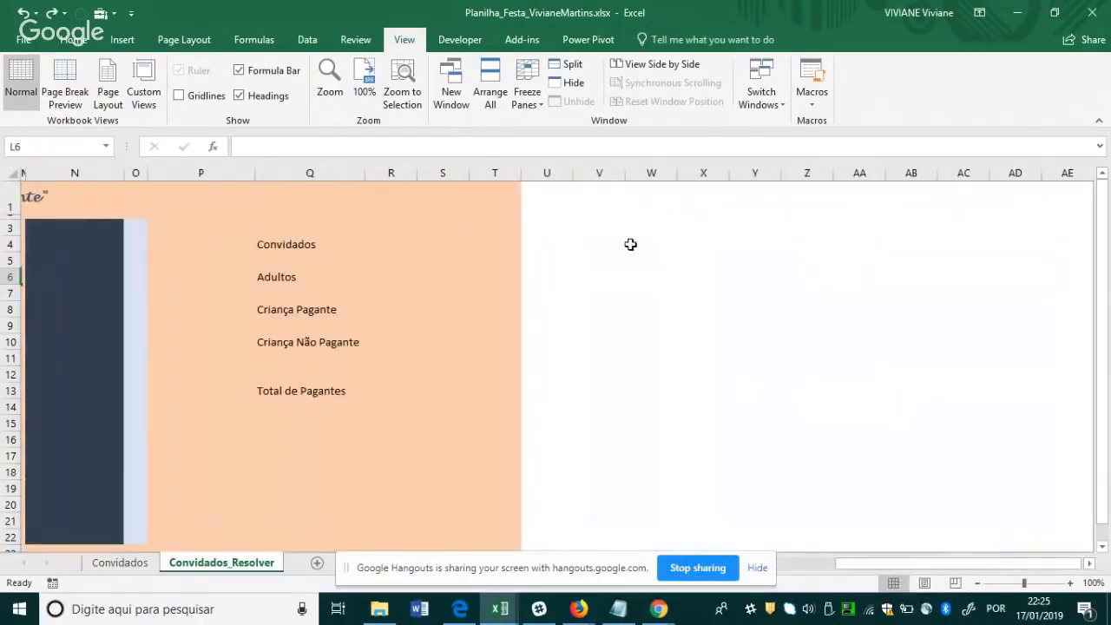
click(547, 173)
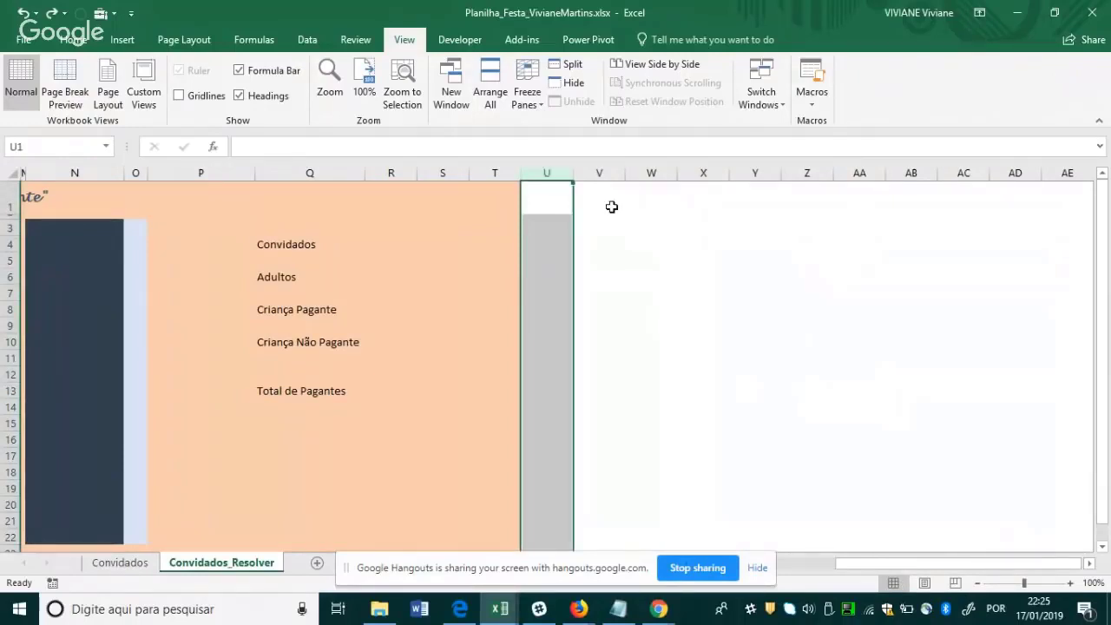
key(ctrl+shift+Right)
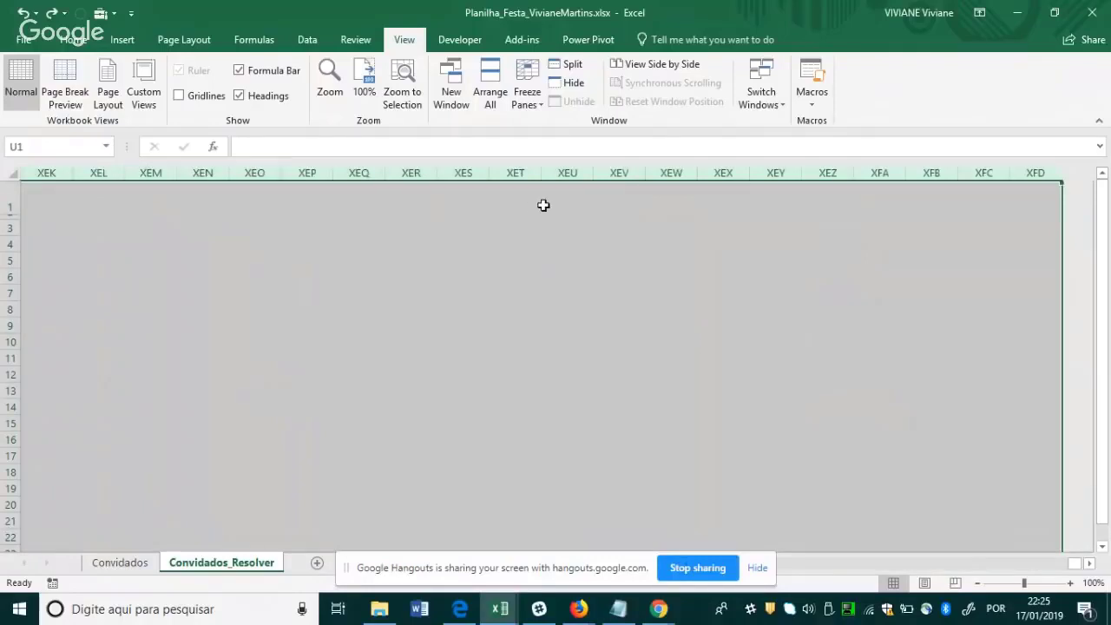
right_click(544, 204)
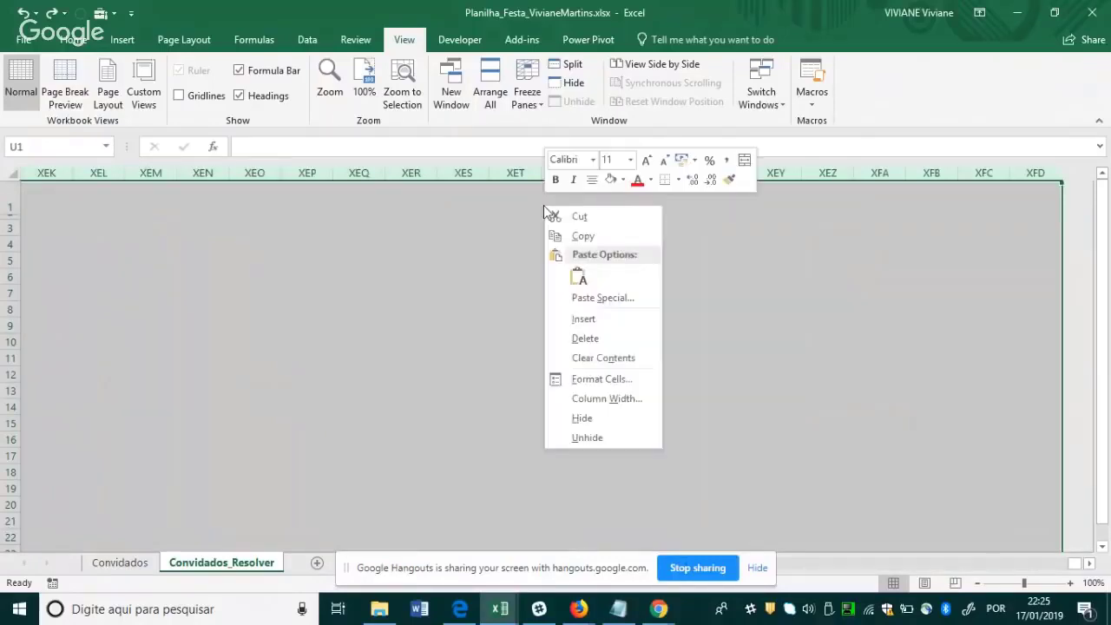
click(582, 419)
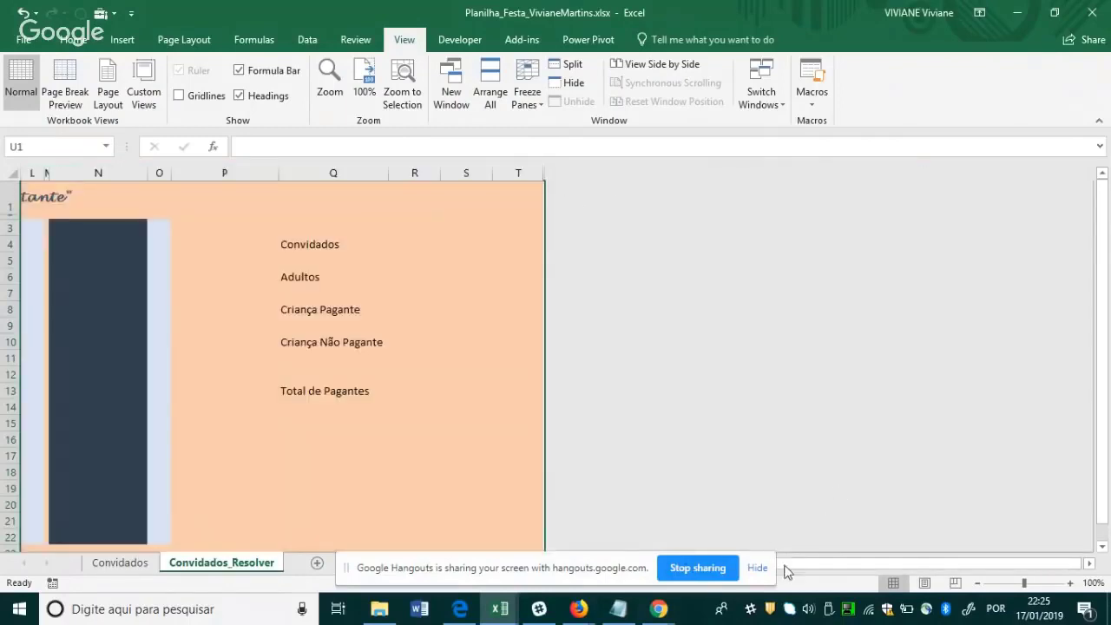
Hide all the unused rows from row 24 through the last row of the sheet.
drag(806, 564, 647, 565)
scroll(149, 382, down, 1)
scroll(146, 395, up, 1)
drag(1106, 341, 1104, 368)
click(1102, 547)
click(1103, 546)
click(1102, 547)
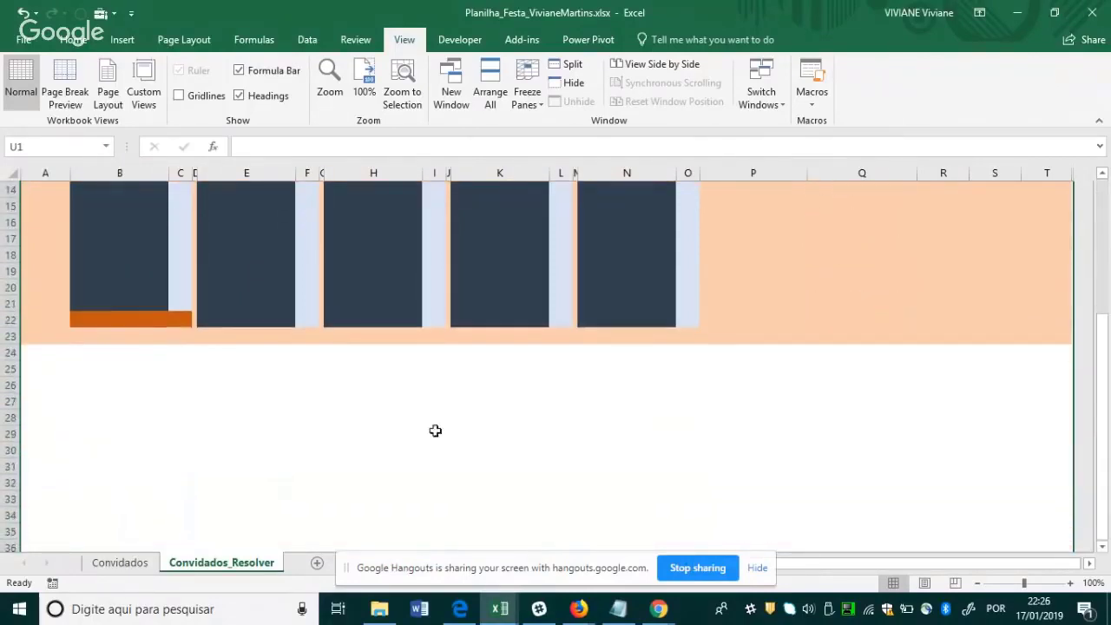
click(4, 352)
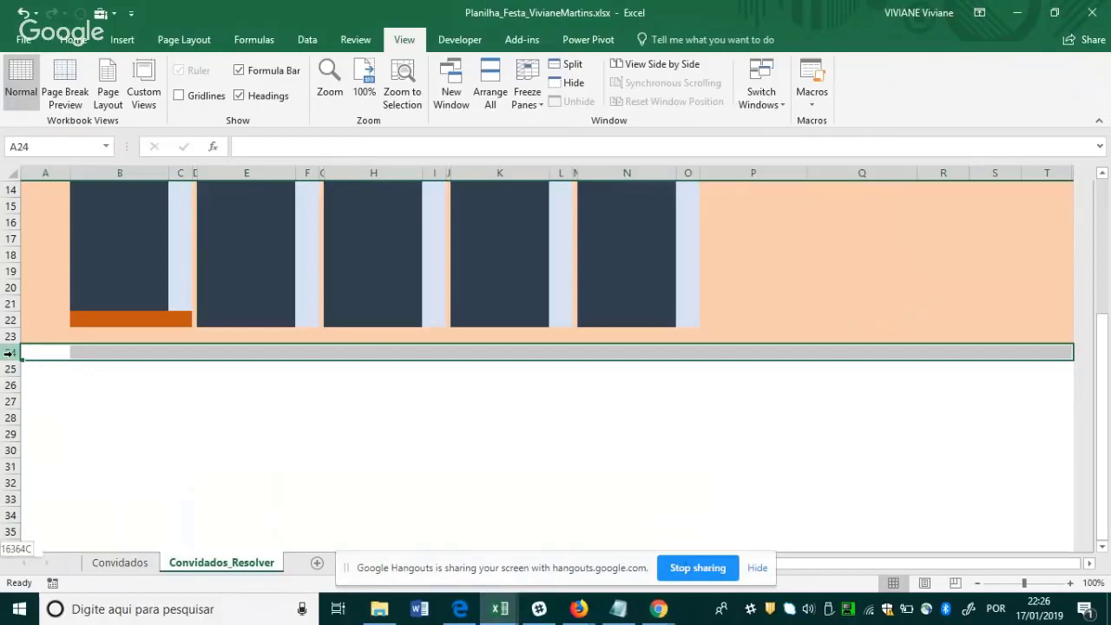
key(ctrl+shift+Down)
right_click(171, 341)
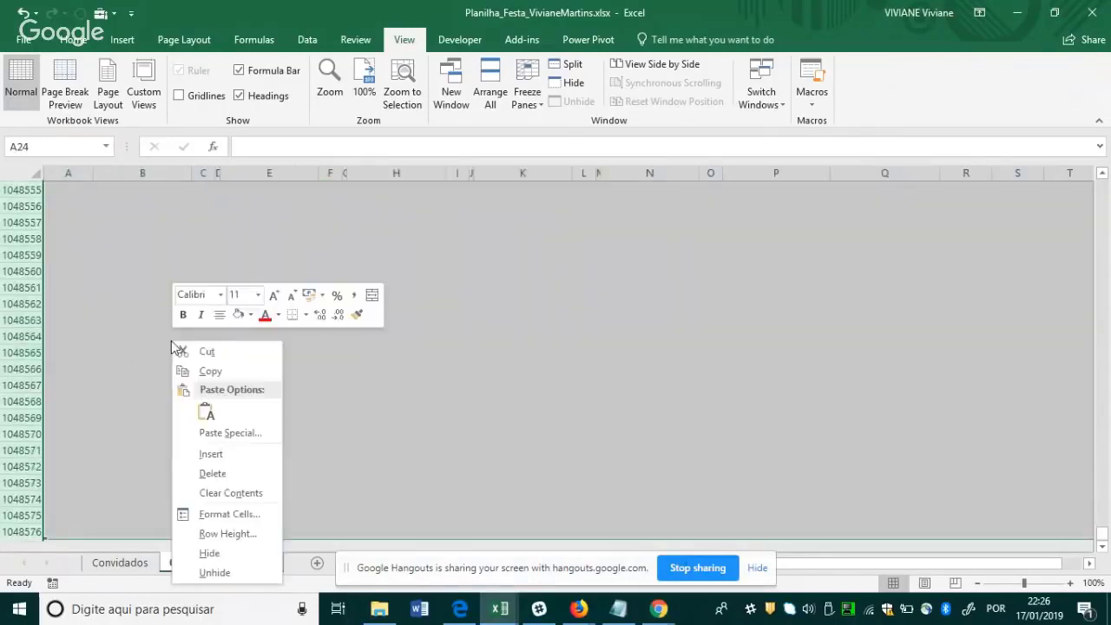
click(212, 554)
drag(1109, 344, 1103, 323)
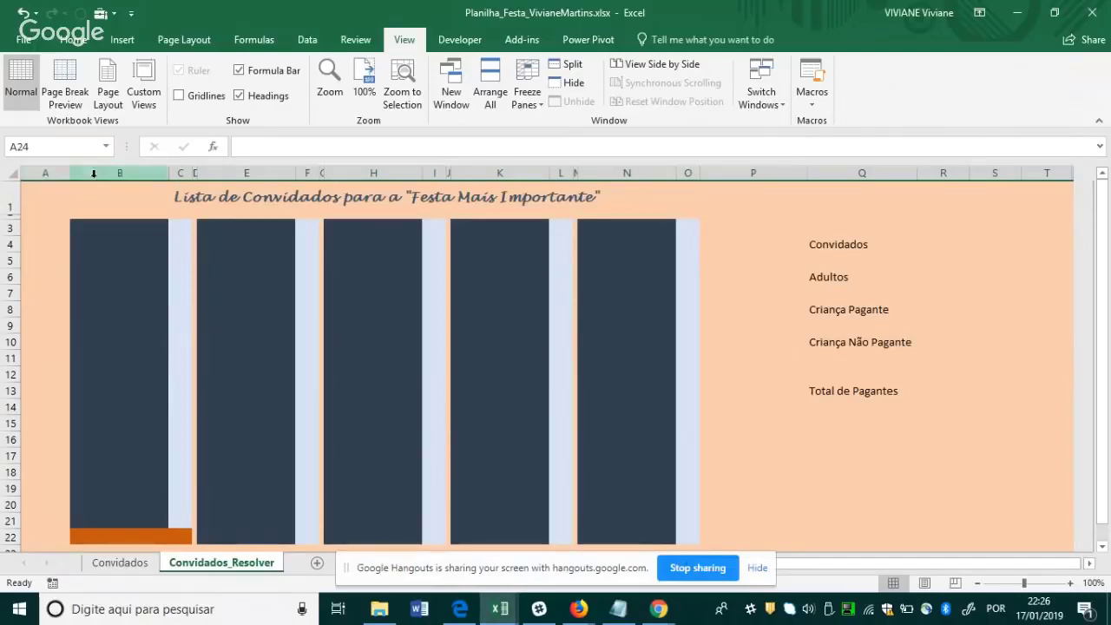
Try hiding the row and column headings, and show them again.
click(240, 96)
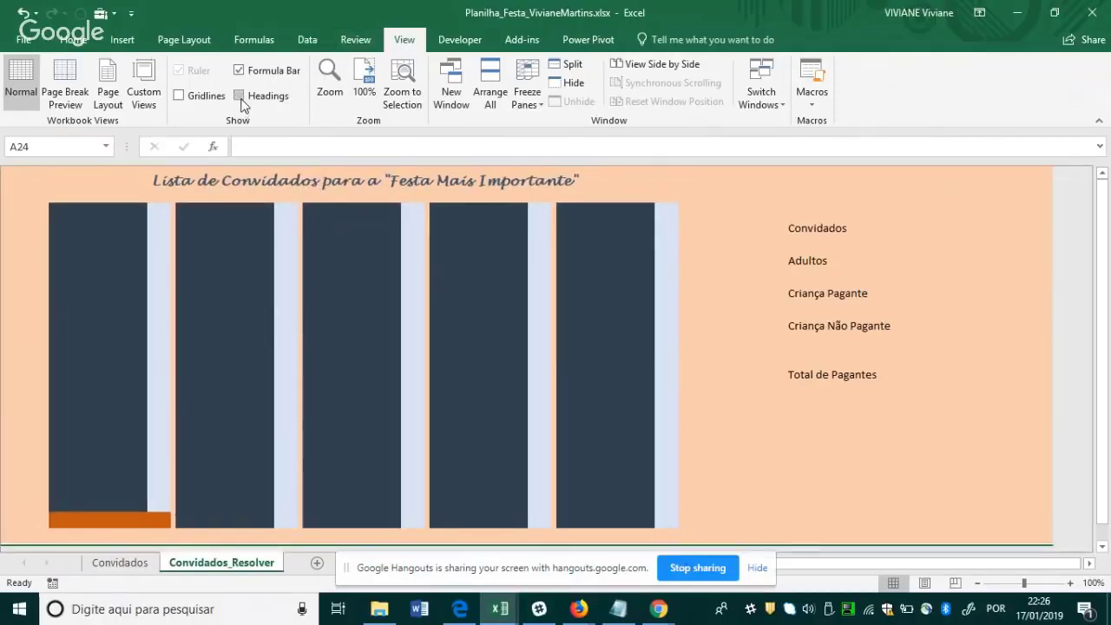
click(241, 100)
click(240, 97)
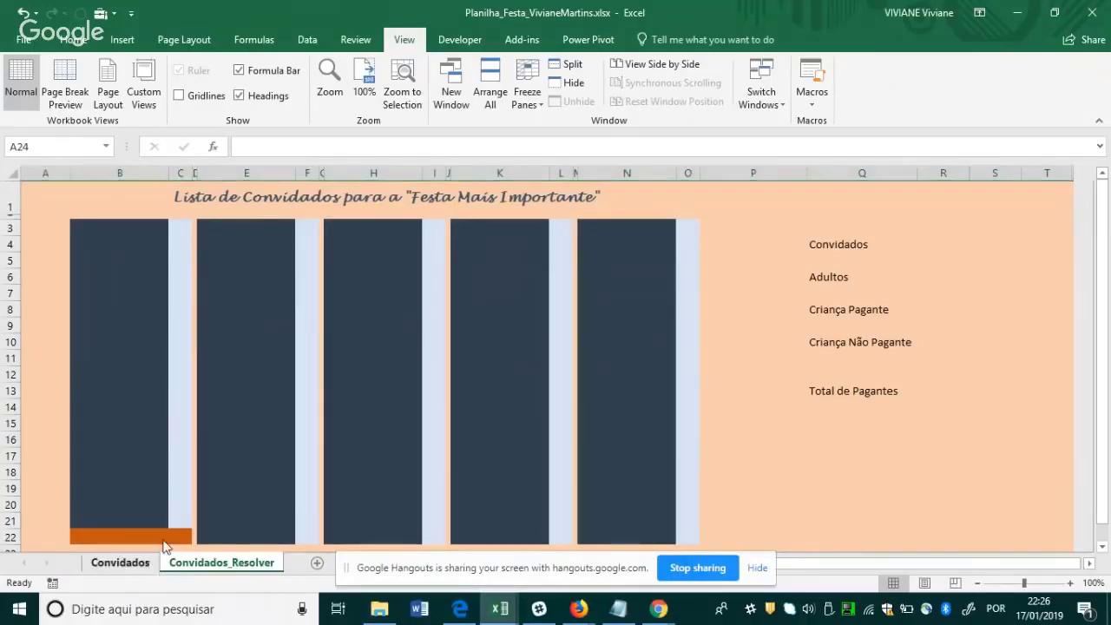
Compare the borders and layout of the finished Convidados sheet with the Convidados_Resolver sheet.
click(139, 564)
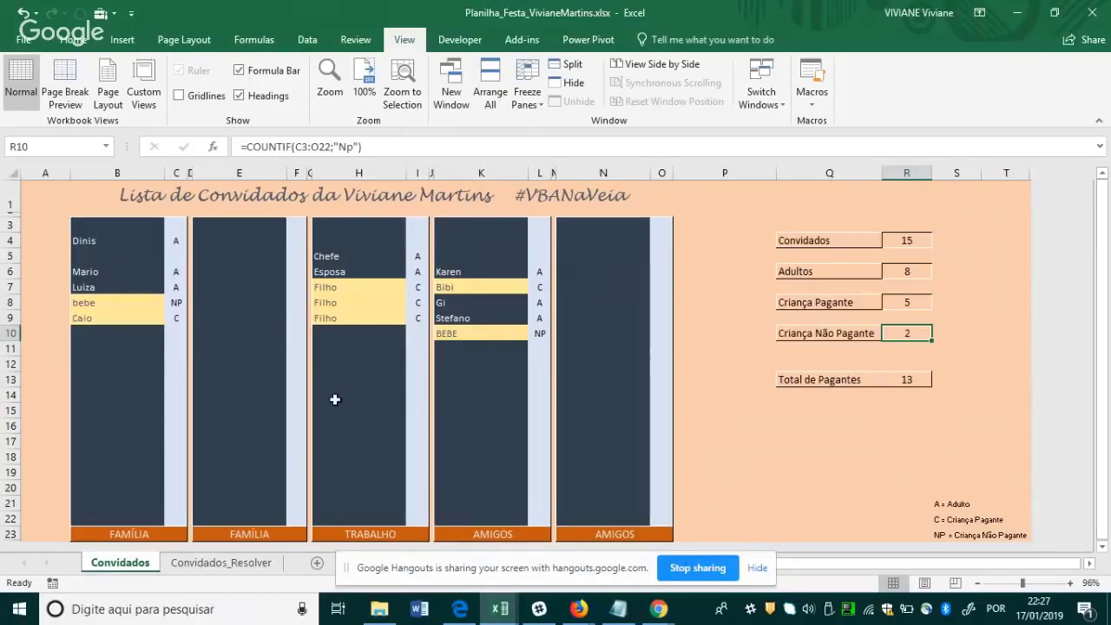
click(196, 565)
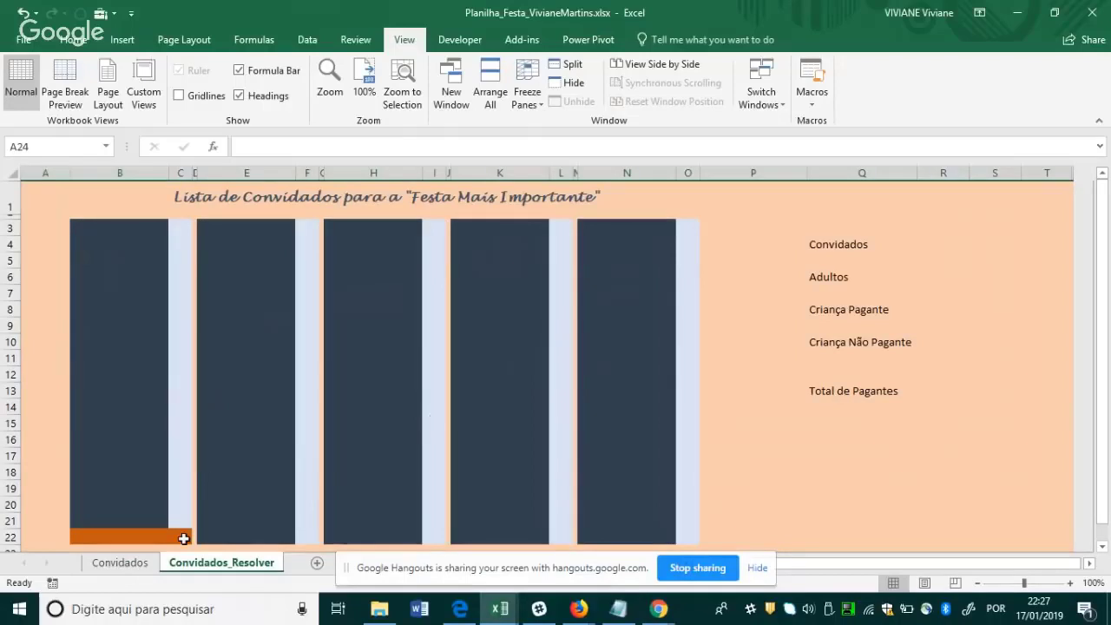
click(149, 566)
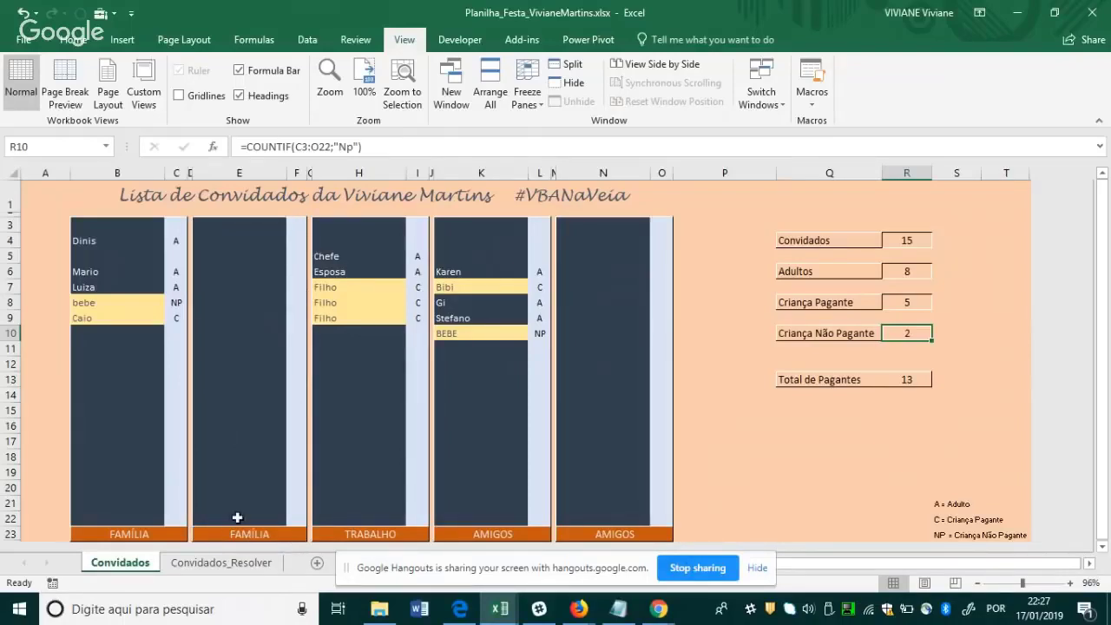
click(229, 566)
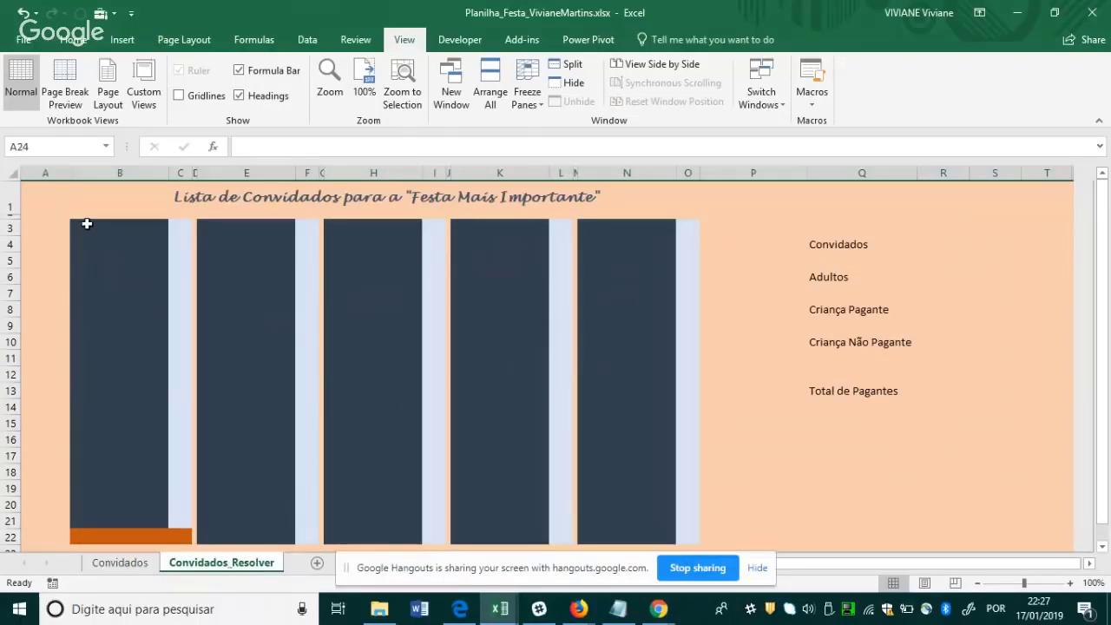
Set white top and left borders for the first guest block, B3:C22, in the cell formatting.
drag(84, 224, 188, 536)
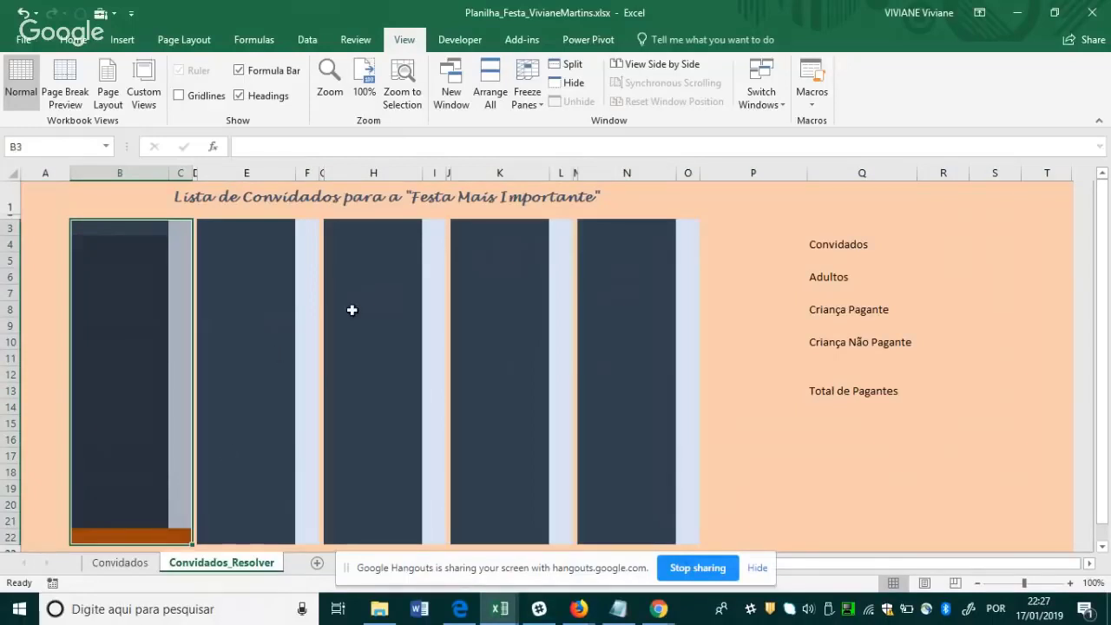
key(ctrl+1)
drag(426, 170, 494, 165)
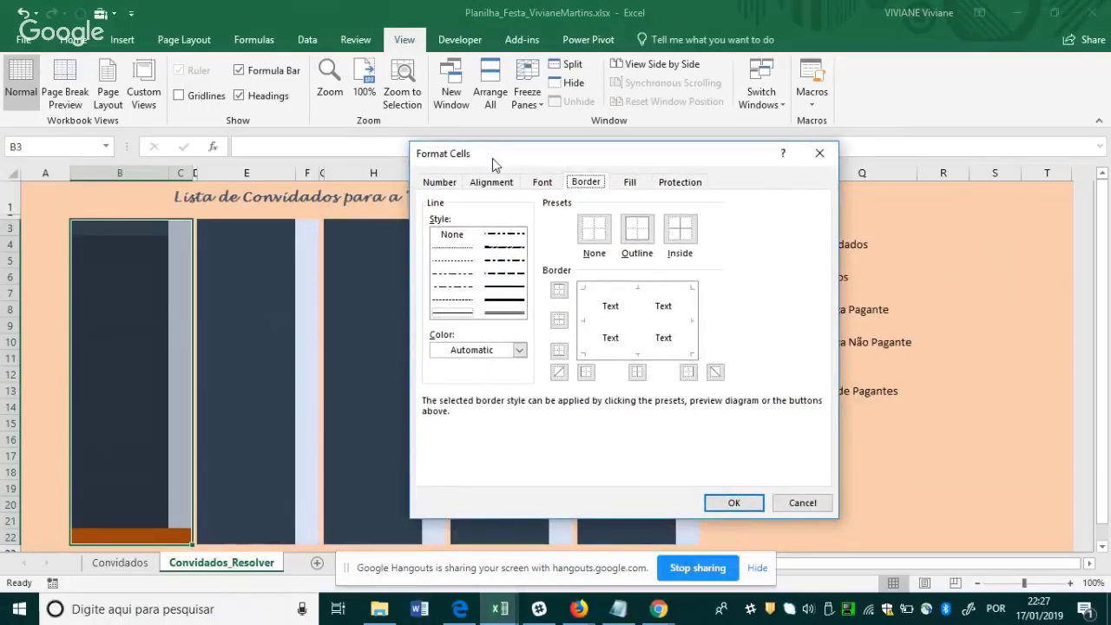
click(519, 350)
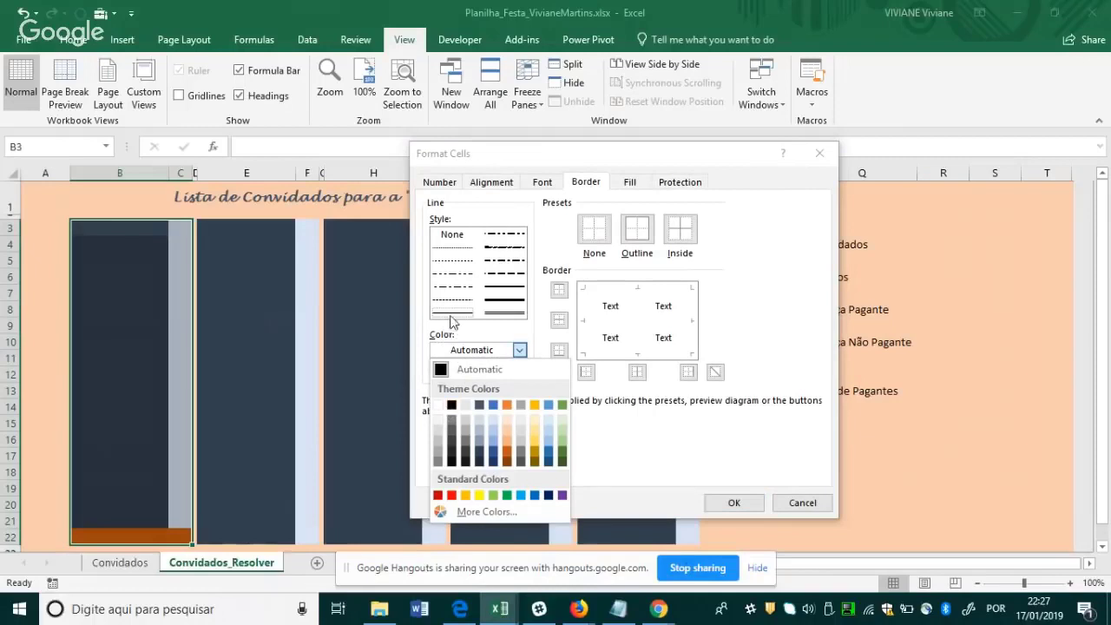
click(438, 406)
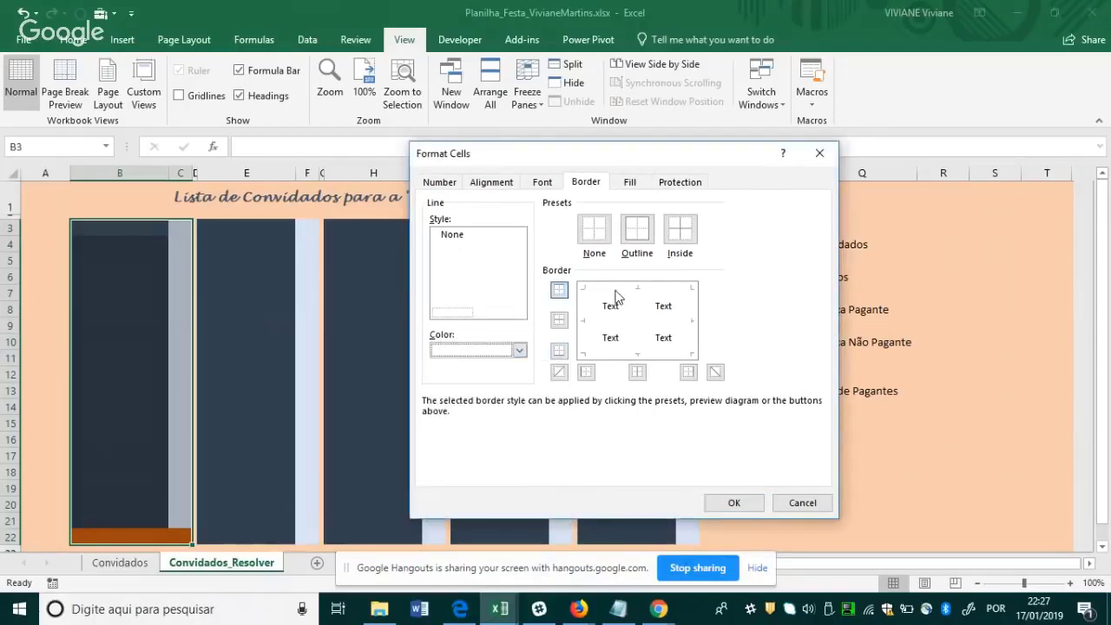
click(583, 325)
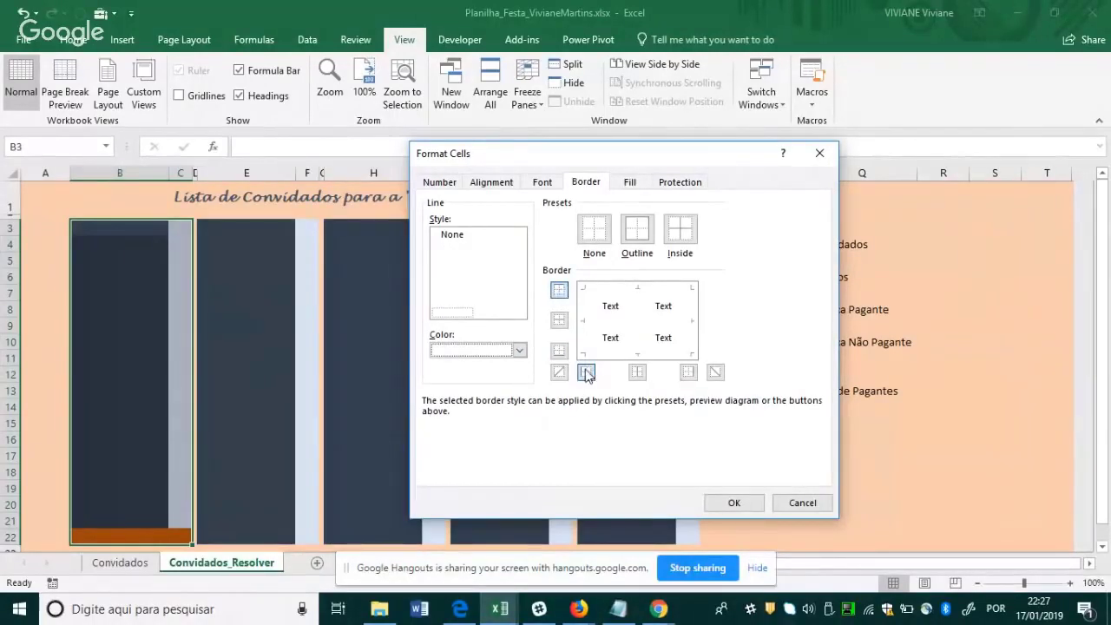
Add black right and bottom borders to the block B3:C22 and apply the formatting.
click(519, 350)
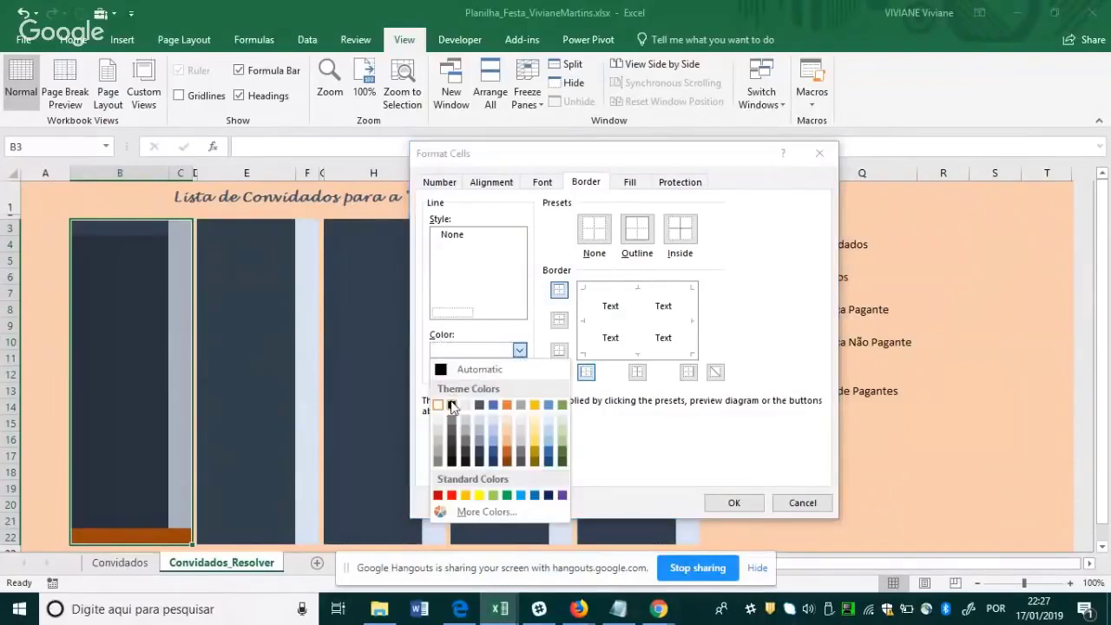
click(453, 404)
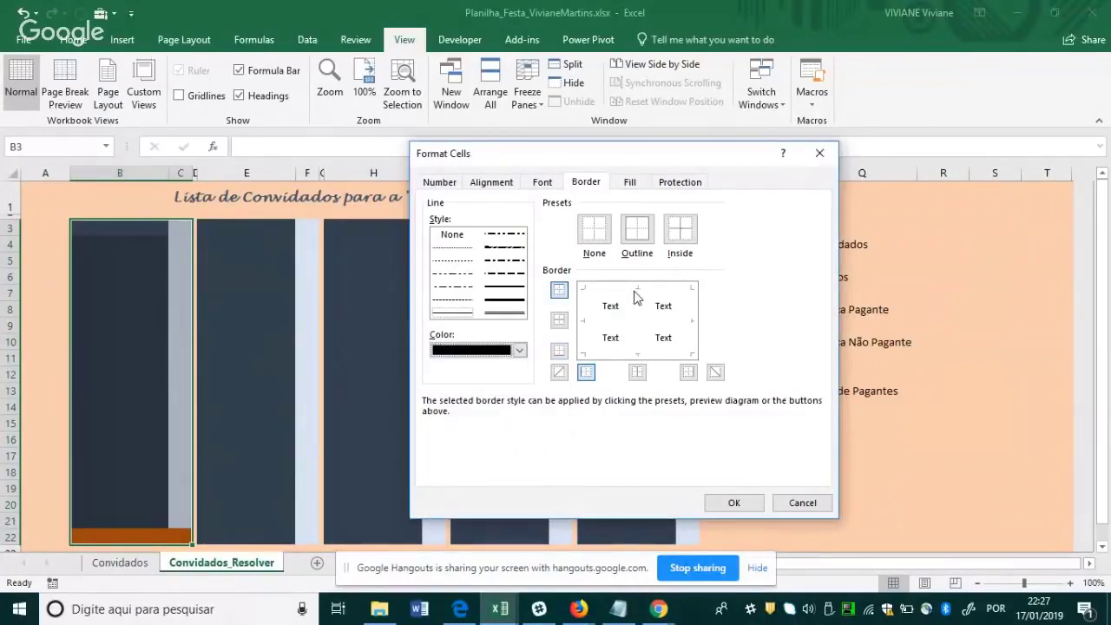
click(693, 309)
click(654, 354)
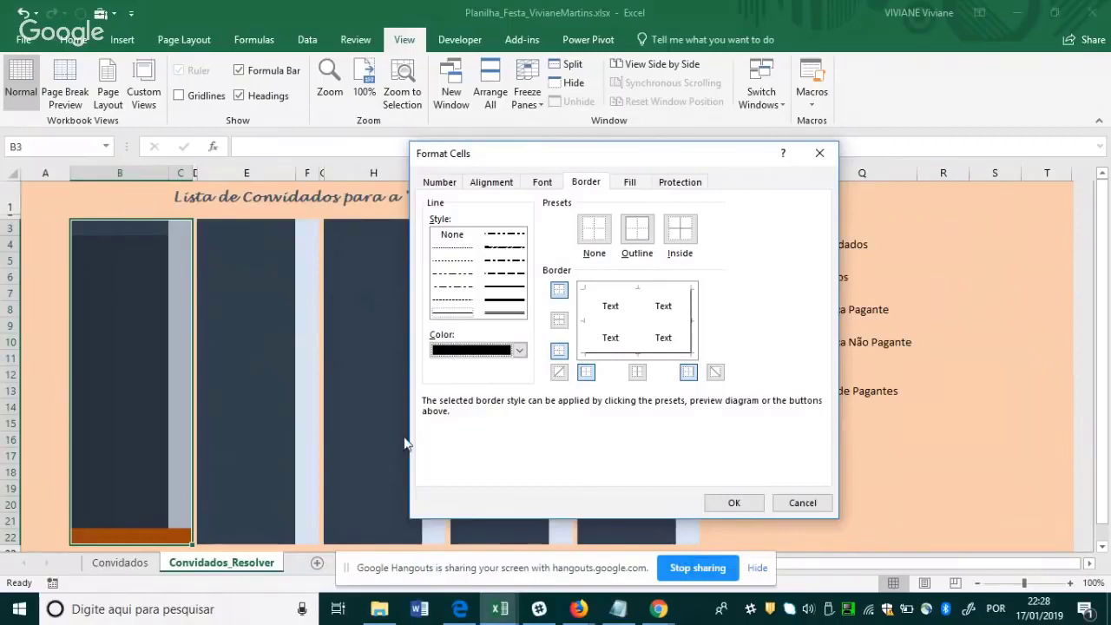
click(734, 502)
click(330, 404)
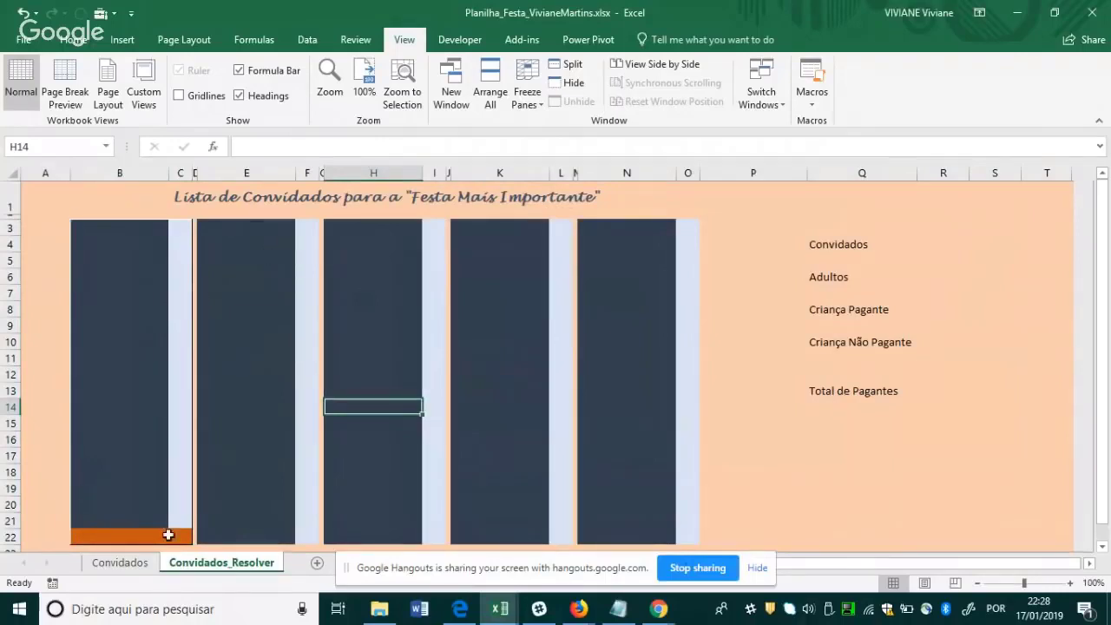
Check the finished sheet's category row, and add a white top border to the orange footer cells B22:C22.
key(ctrl+Page_Up)
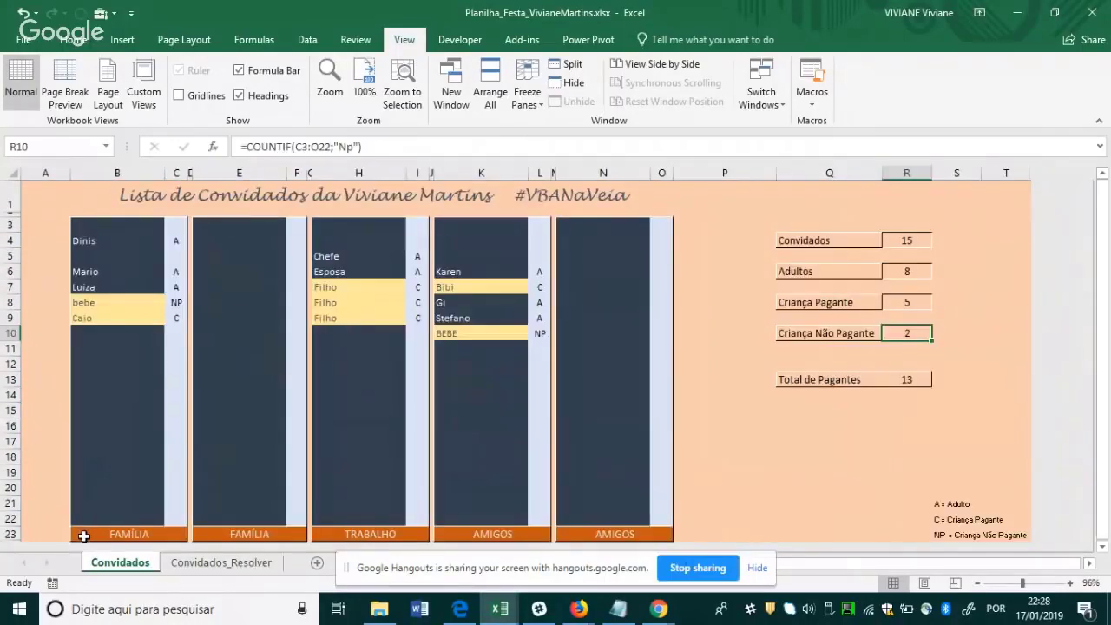
click(184, 564)
mouse_move(87, 537)
mouse_down()
mouse_move(179, 533)
mouse_move(95, 538)
mouse_up()
drag(173, 538, 182, 537)
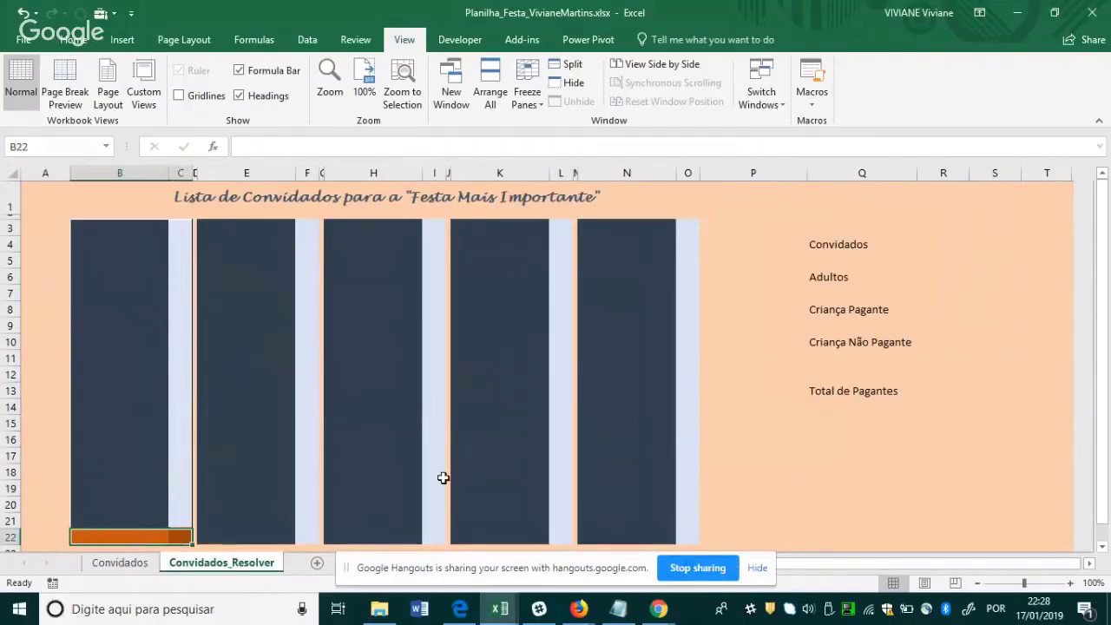
key(ctrl+1)
click(506, 349)
click(440, 405)
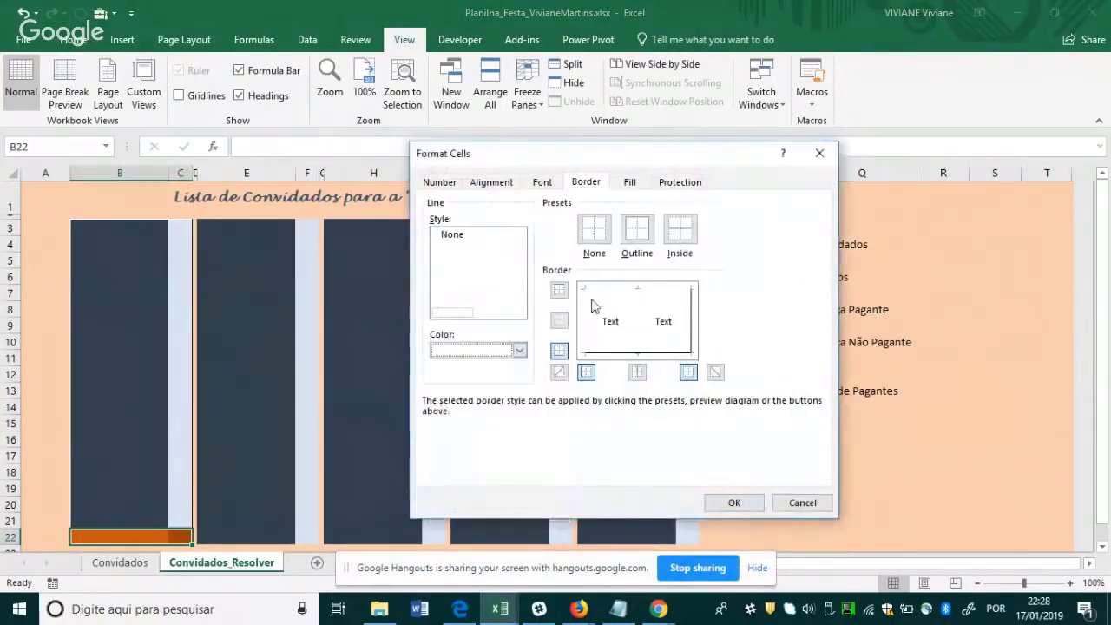
click(605, 296)
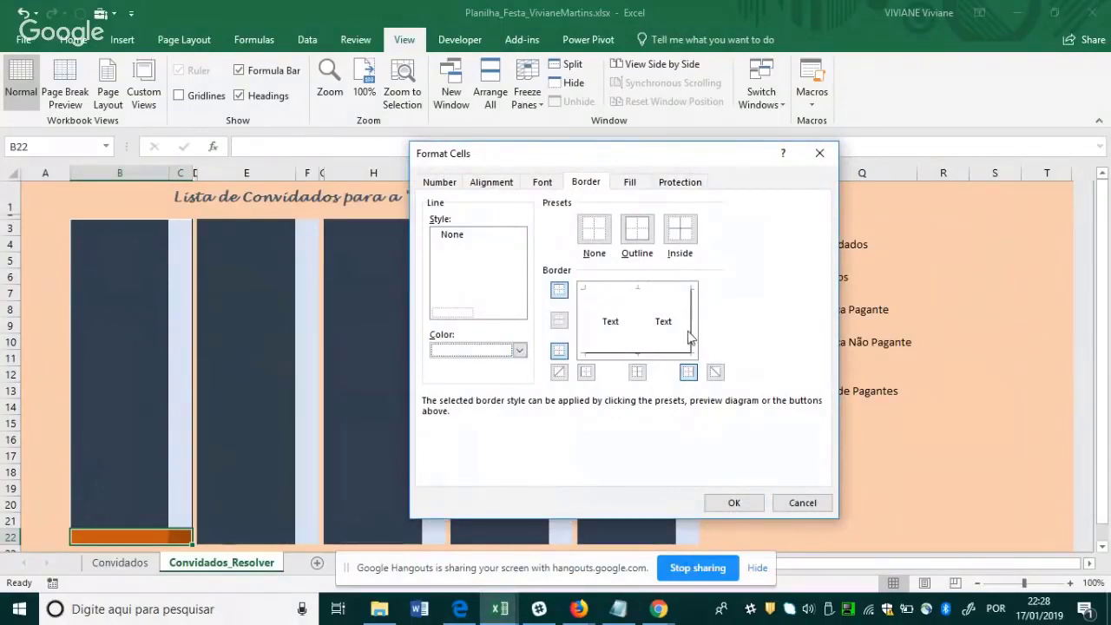
click(731, 504)
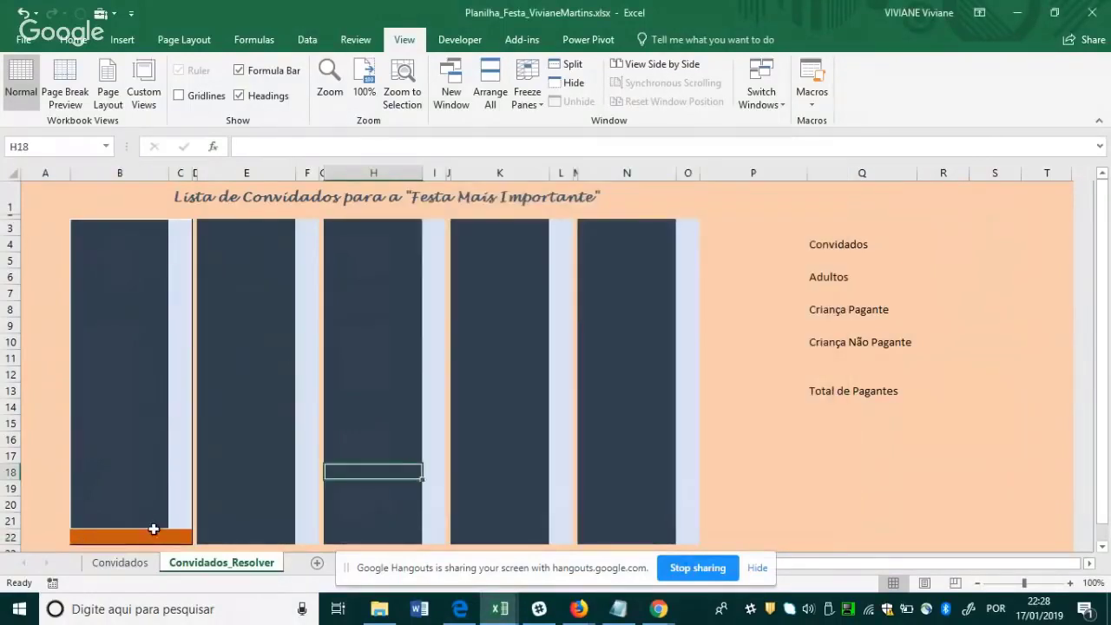
Enter the category label "Família" in cell B22 of the first guest block.
click(105, 538)
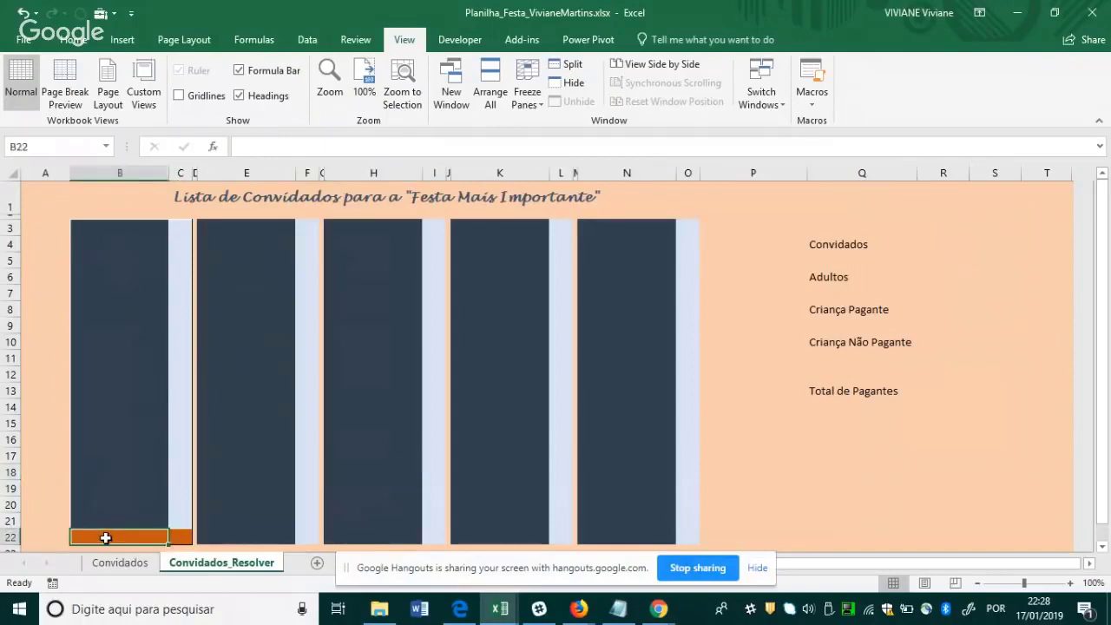
text(Família)
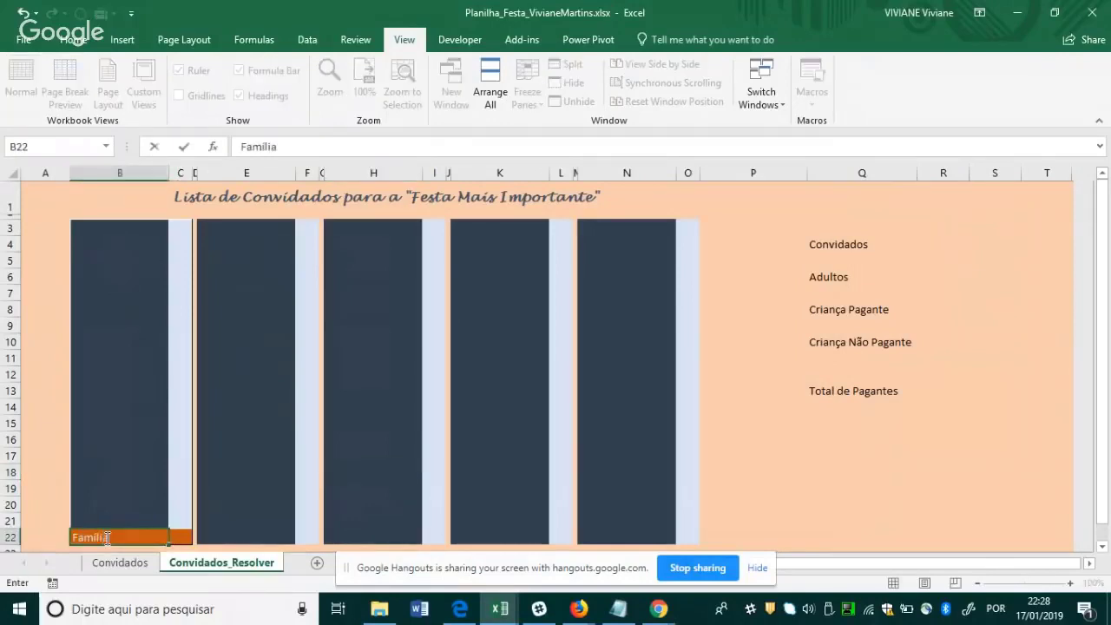
key(Return)
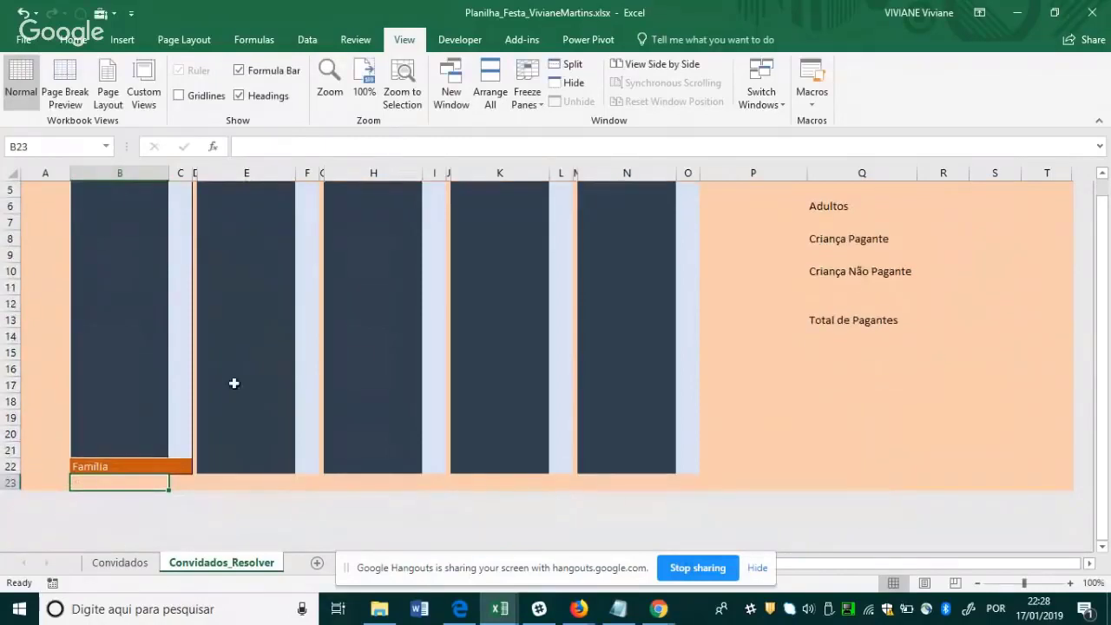
scroll(358, 356, down, 1)
scroll(358, 358, up, 1)
Examine the Merge & Center option and the separate footer cells B22 and C22 it would combine.
drag(107, 465, 181, 463)
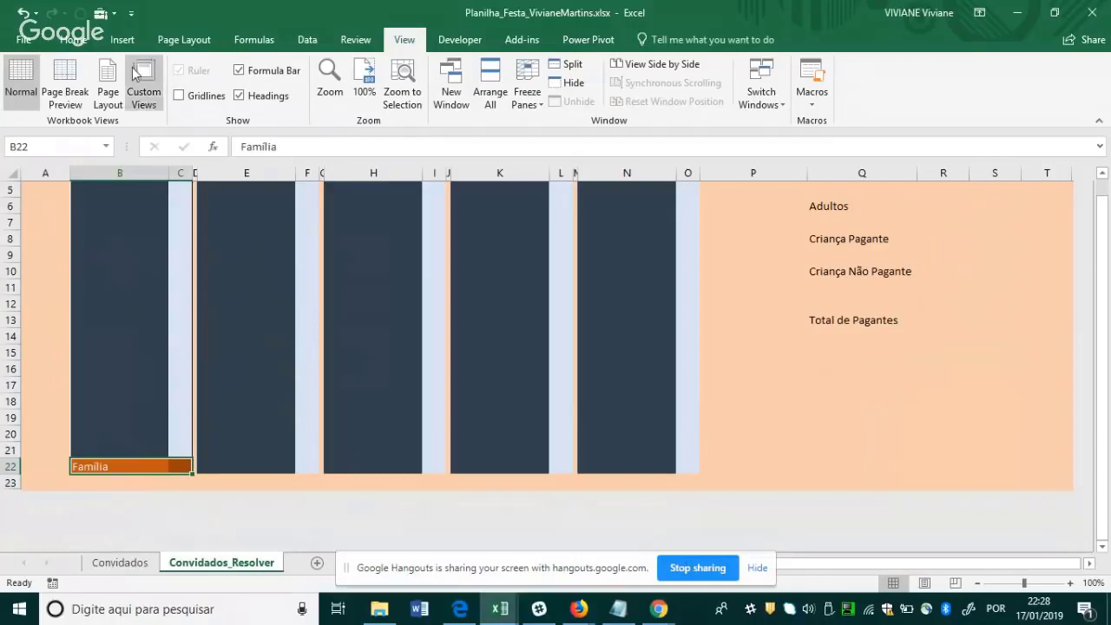
click(74, 39)
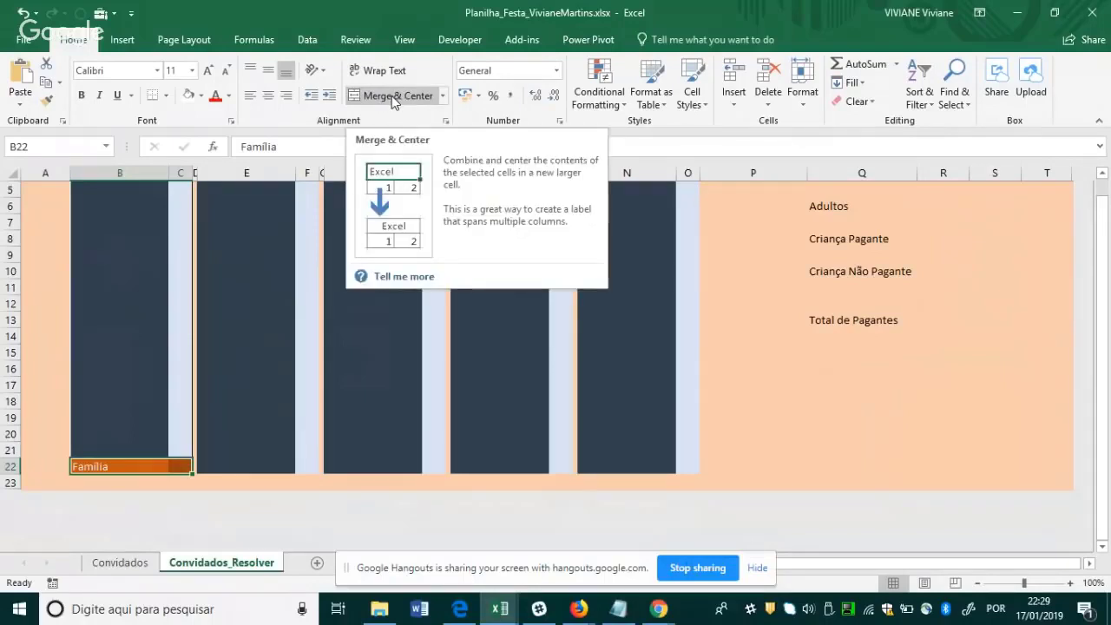
click(148, 384)
click(117, 465)
click(180, 471)
drag(107, 466, 169, 467)
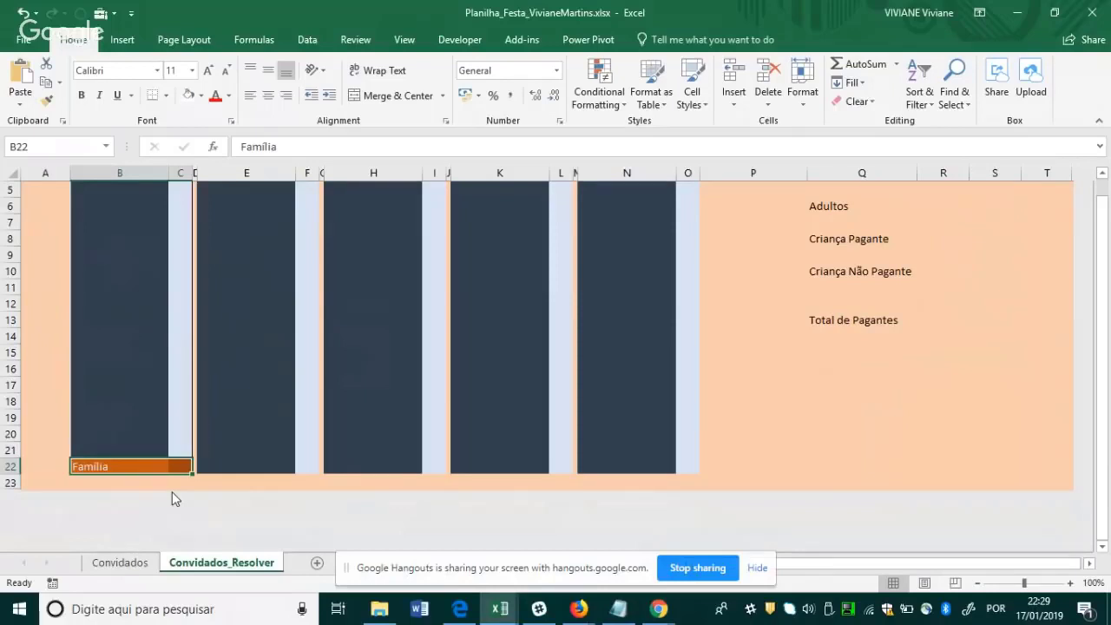
click(194, 483)
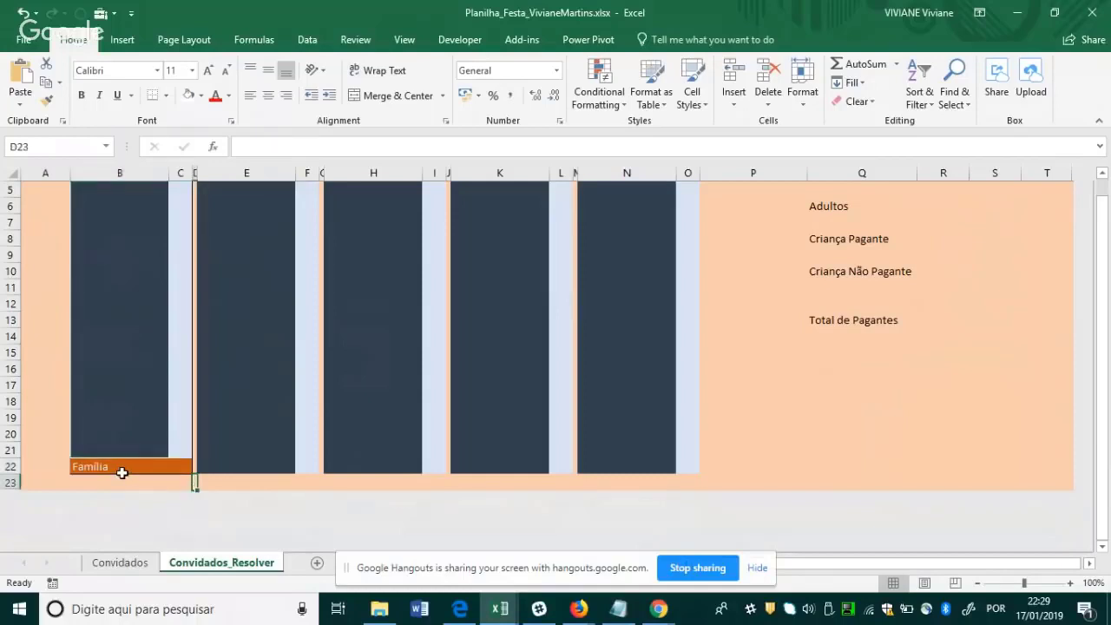
click(94, 466)
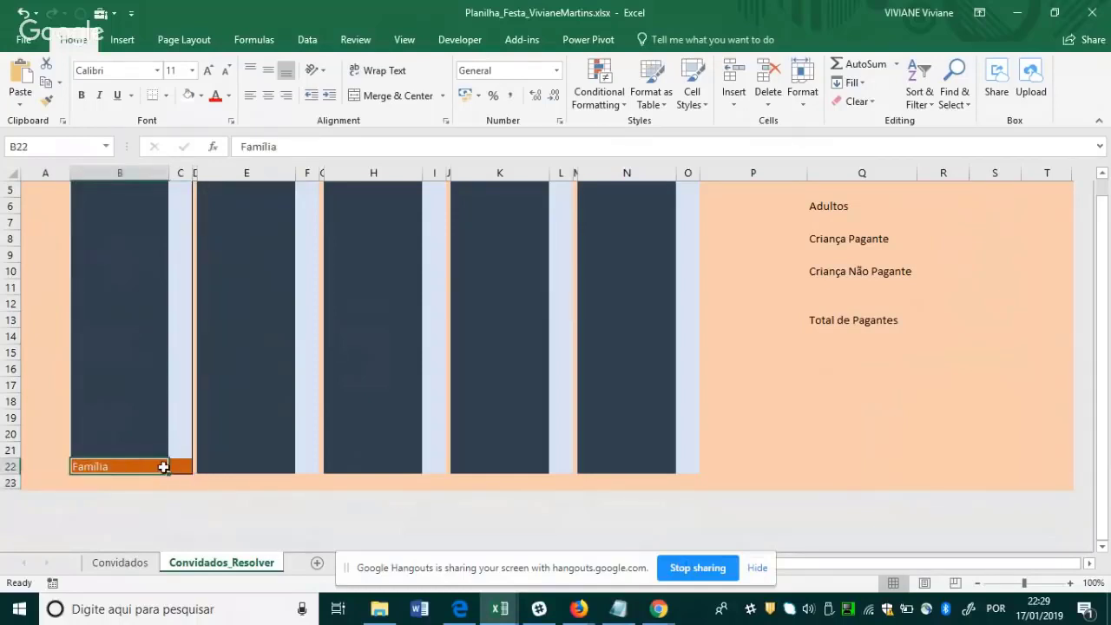
click(275, 366)
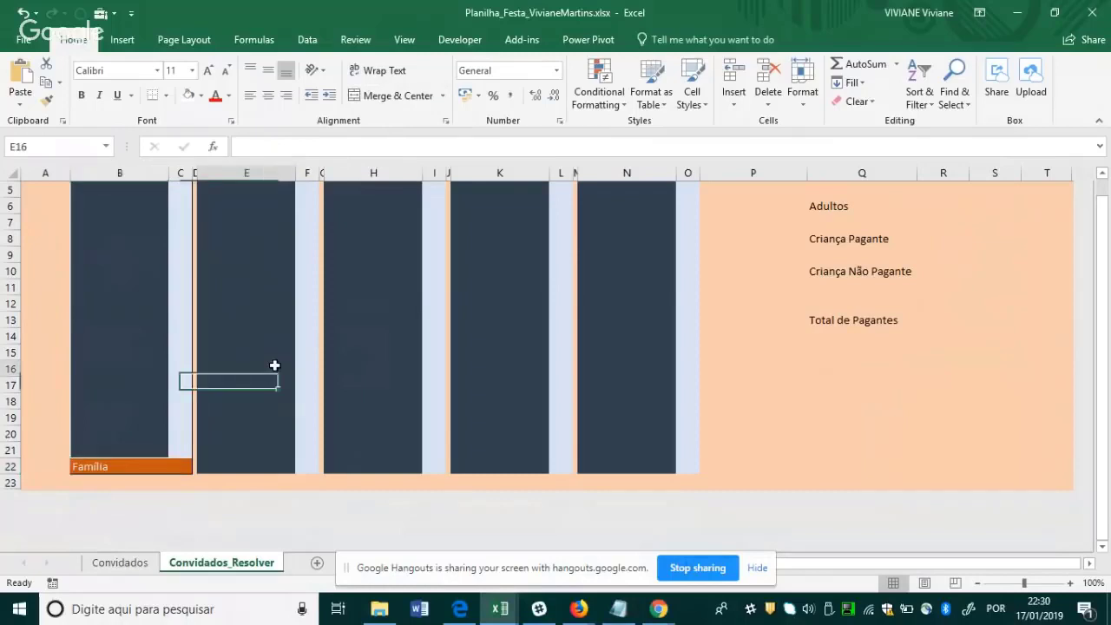
Centre the "Família" label over B22:C22 with the Center Across Selection alignment, and check that both cells remain separate.
drag(91, 466, 178, 466)
key(ctrl+1)
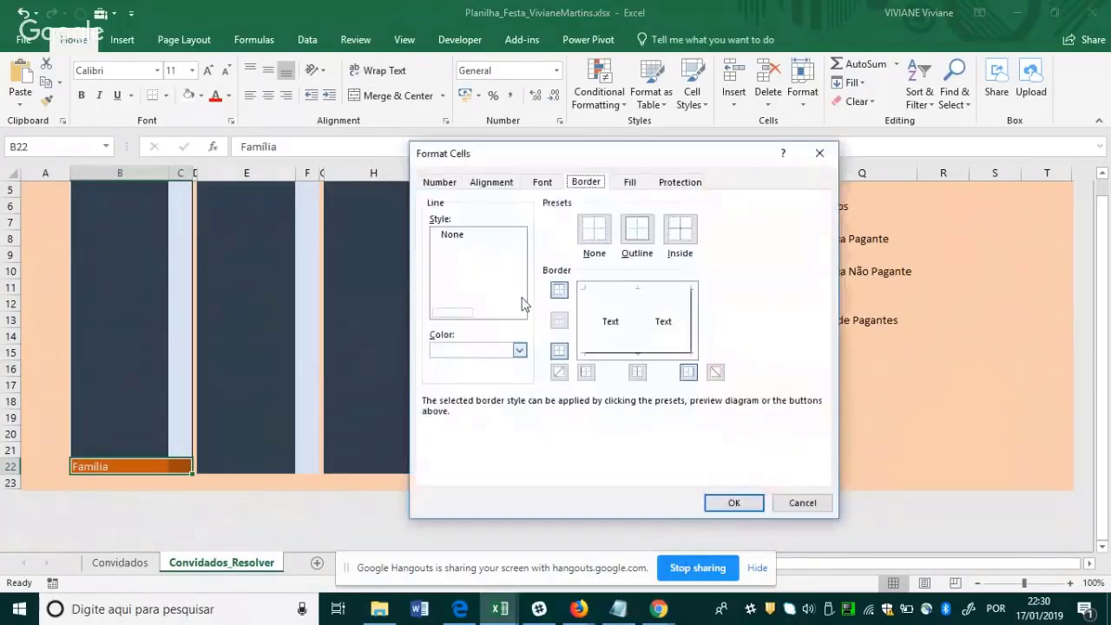
click(488, 182)
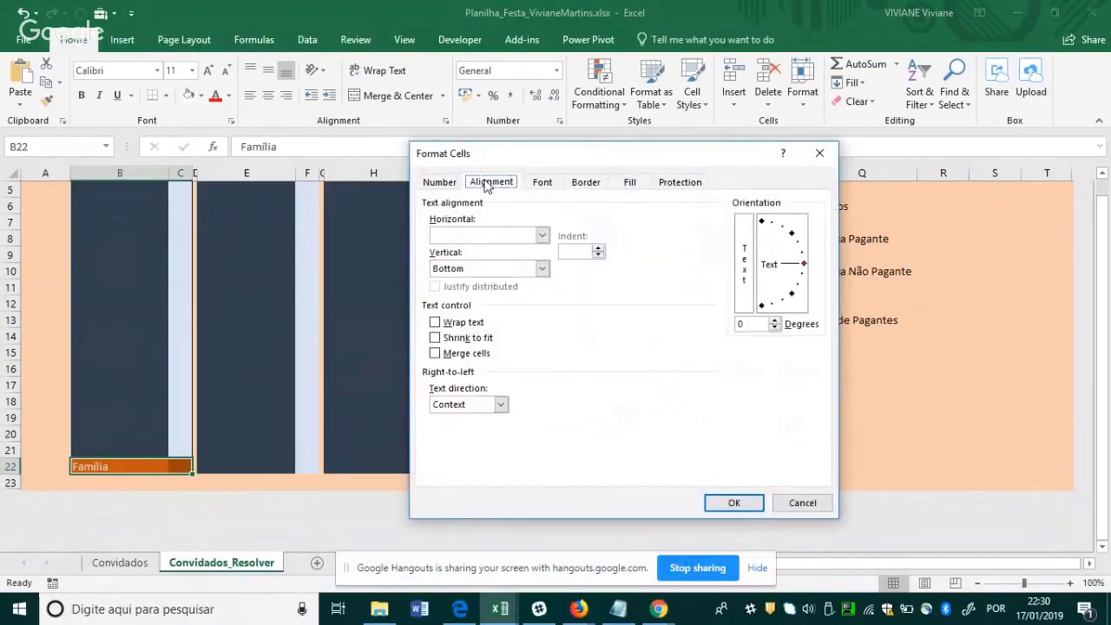
click(541, 235)
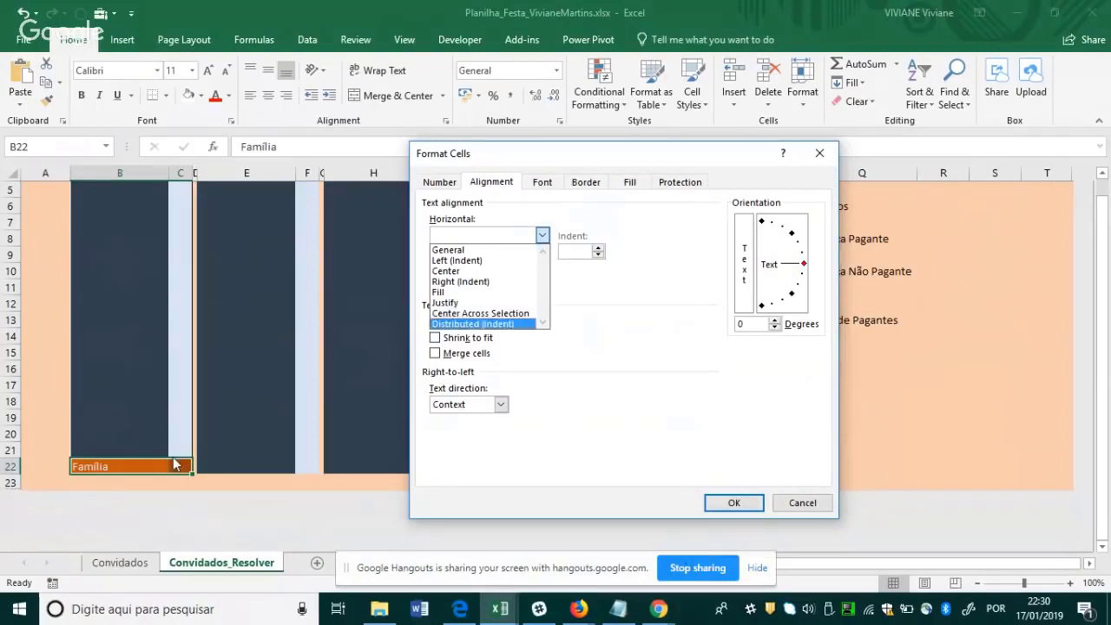
click(480, 314)
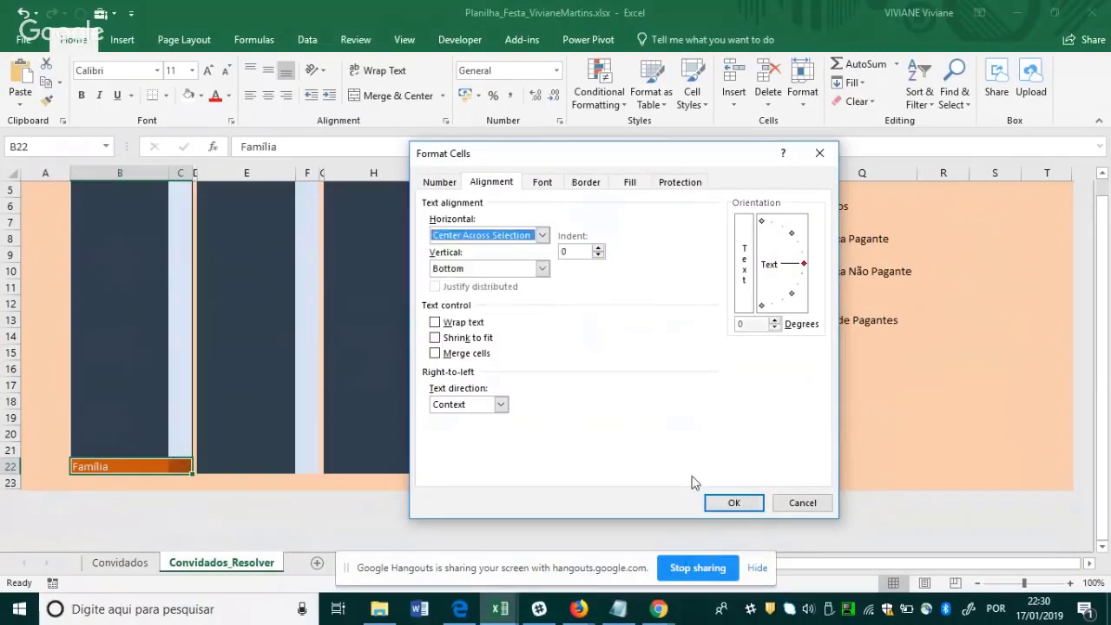
click(732, 504)
click(104, 461)
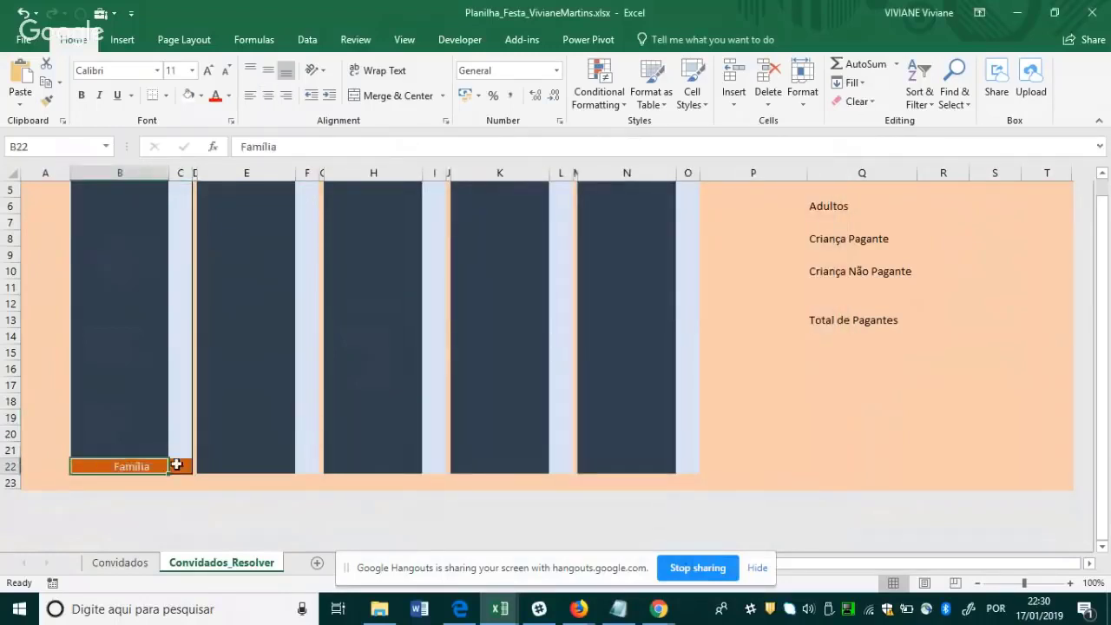
click(179, 465)
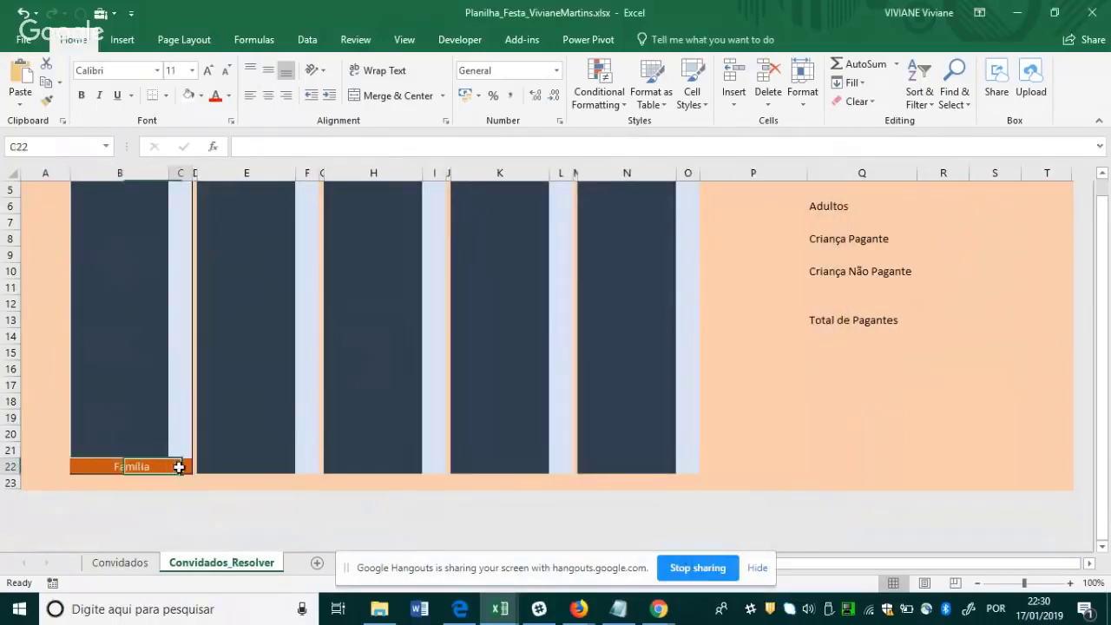
Copy the formatting of the first guest block B3:C22 onto the blocks E3:F22, H3:I22, K3:L22 and N3:O22.
scroll(283, 290, up, 2)
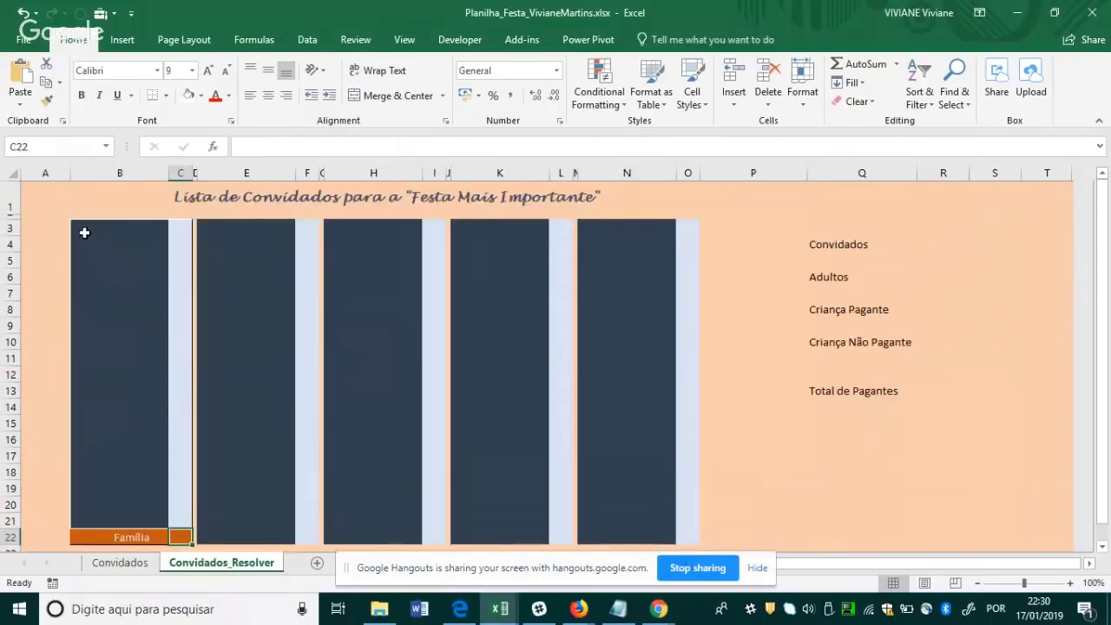
mouse_move(84, 228)
mouse_down()
mouse_move(124, 255)
mouse_move(193, 541)
mouse_up()
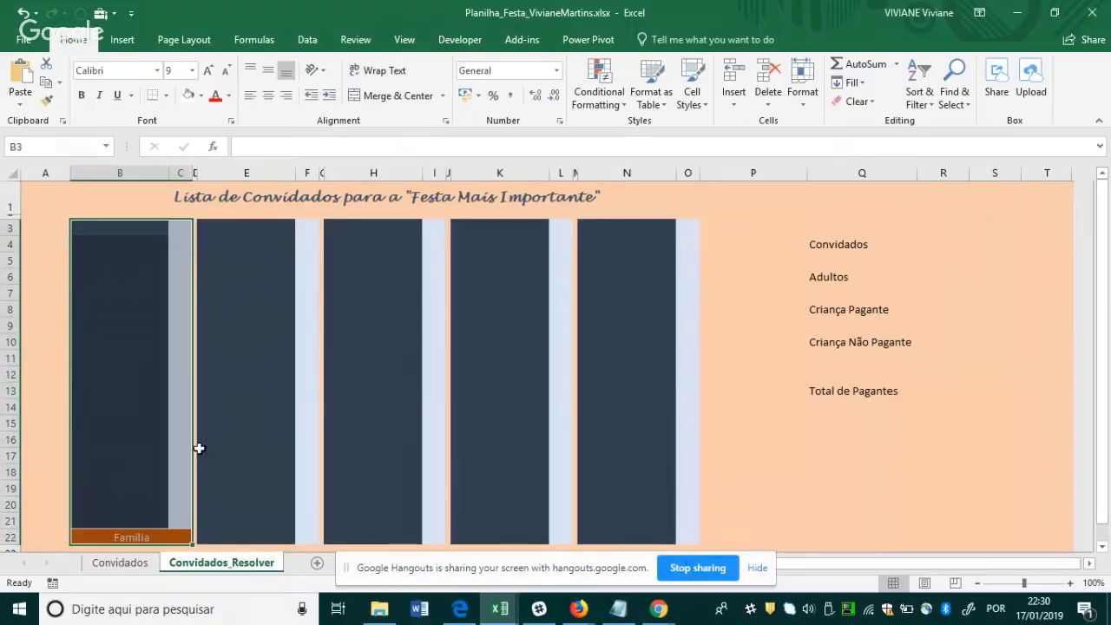
click(48, 102)
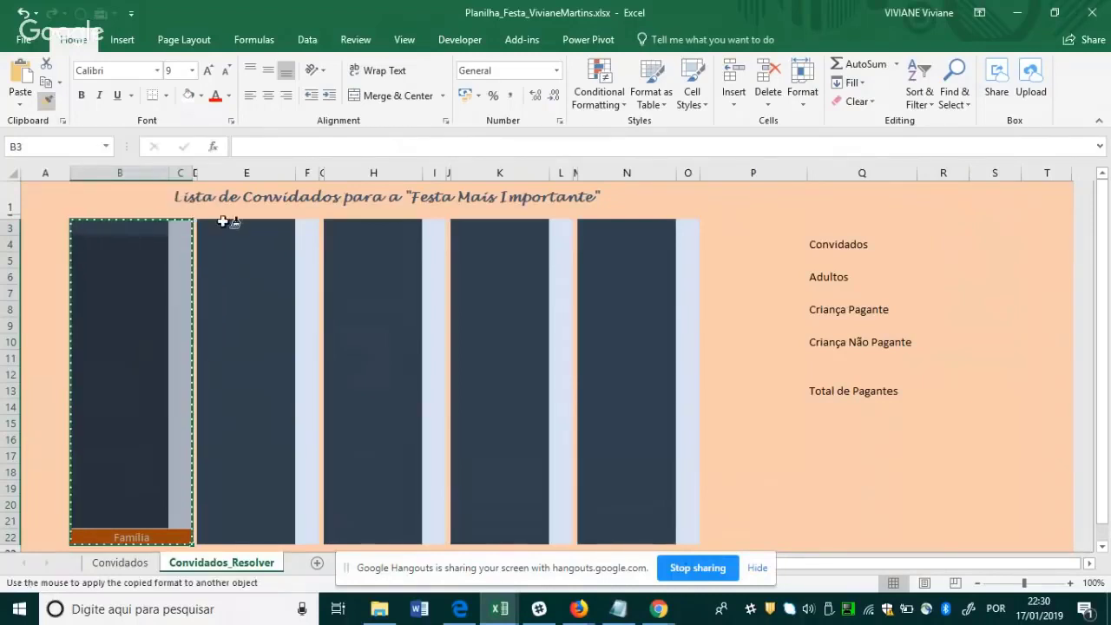
mouse_move(218, 228)
mouse_down()
mouse_move(297, 443)
mouse_move(307, 536)
mouse_up()
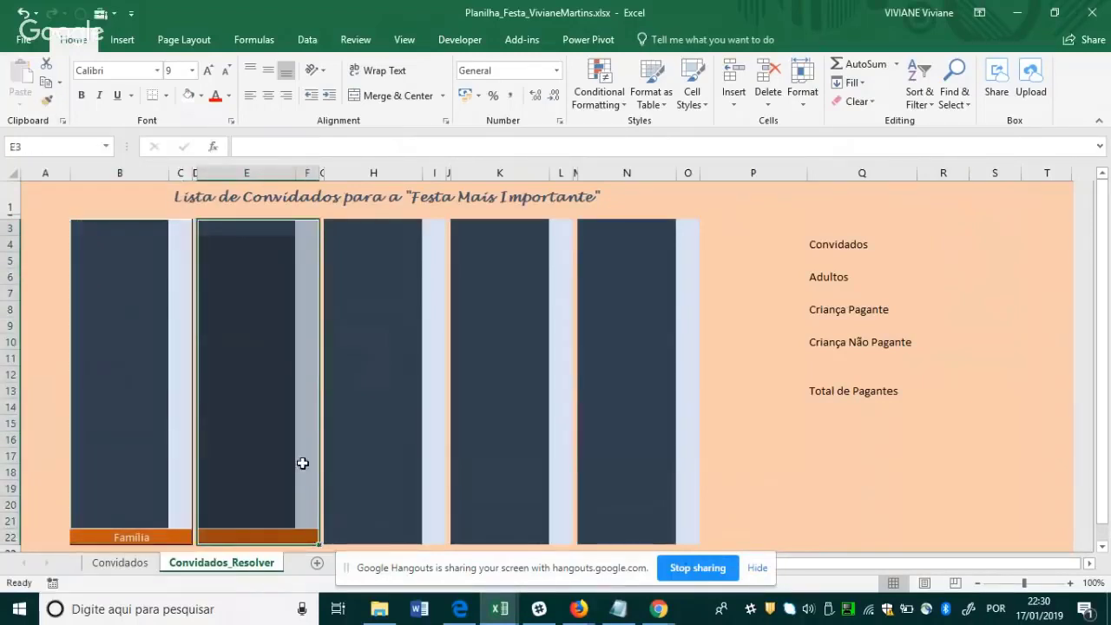
click(48, 102)
mouse_move(337, 227)
mouse_down()
mouse_move(364, 255)
mouse_move(434, 538)
mouse_up()
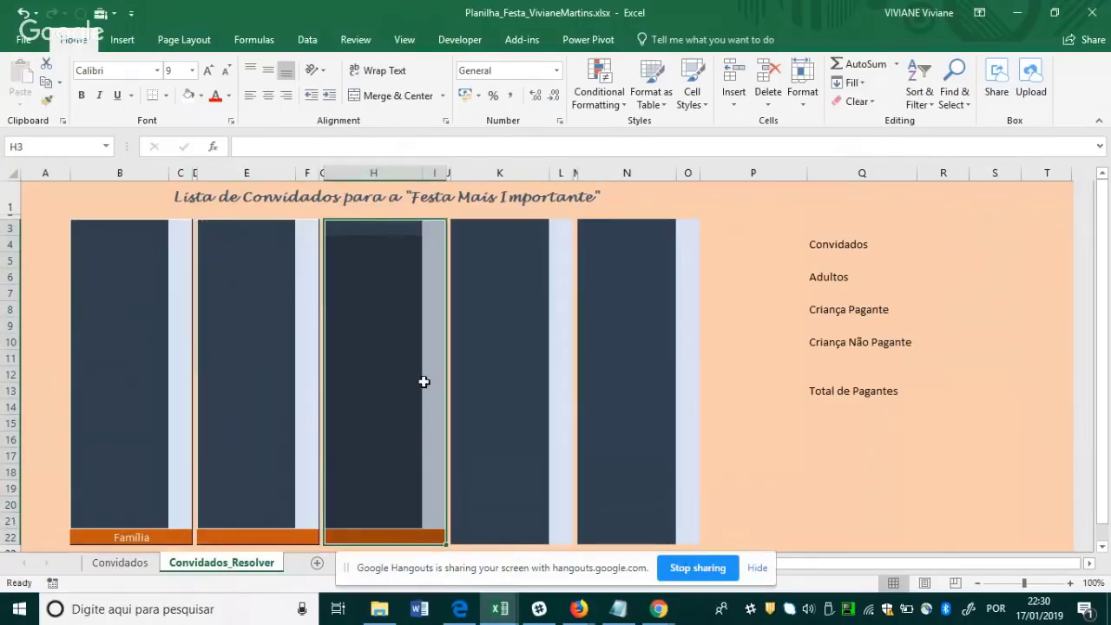
click(48, 103)
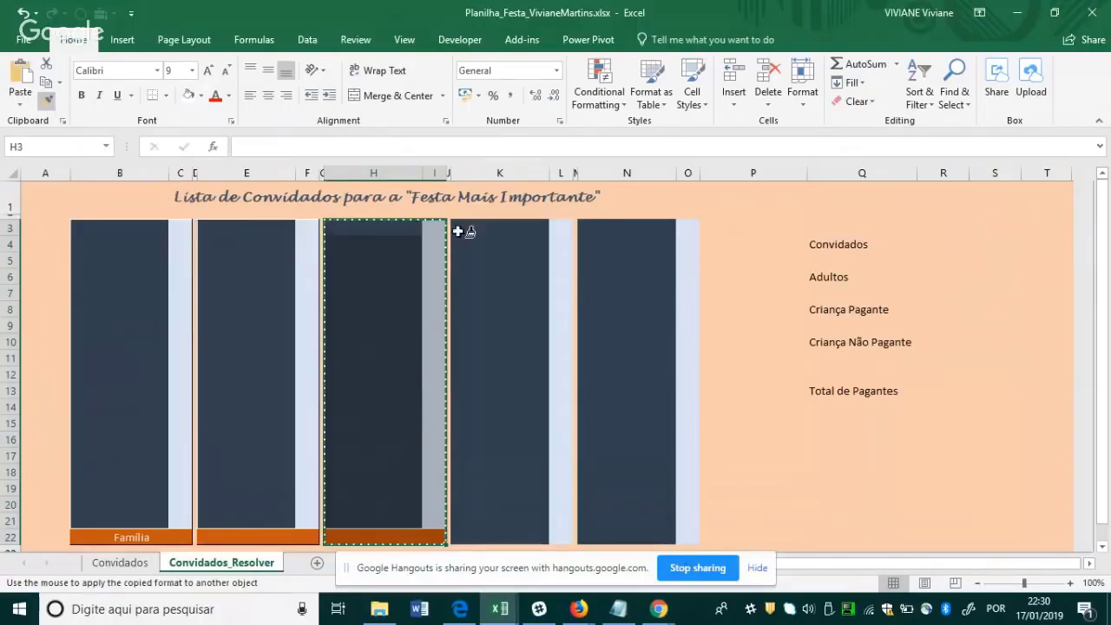
mouse_move(461, 226)
mouse_down()
mouse_move(530, 295)
mouse_move(564, 533)
mouse_up()
mouse_move(596, 229)
mouse_down()
mouse_move(645, 240)
mouse_move(694, 415)
mouse_move(691, 536)
mouse_up()
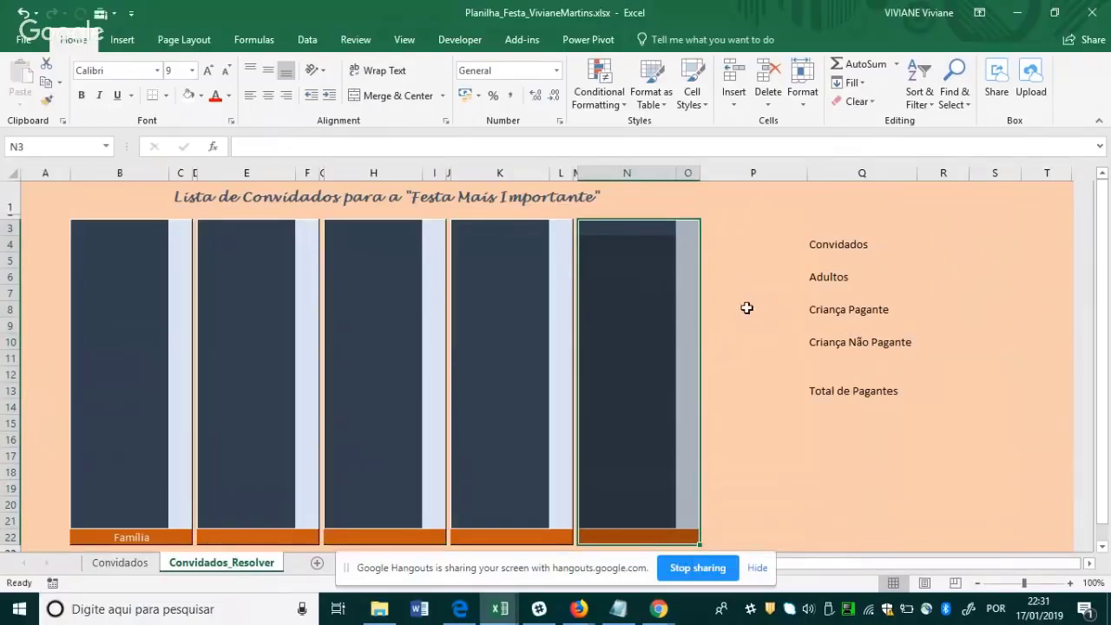
key(Escape)
Compare the summary area beside the guest blocks with the bordered summary on the finished Convidados sheet.
click(837, 259)
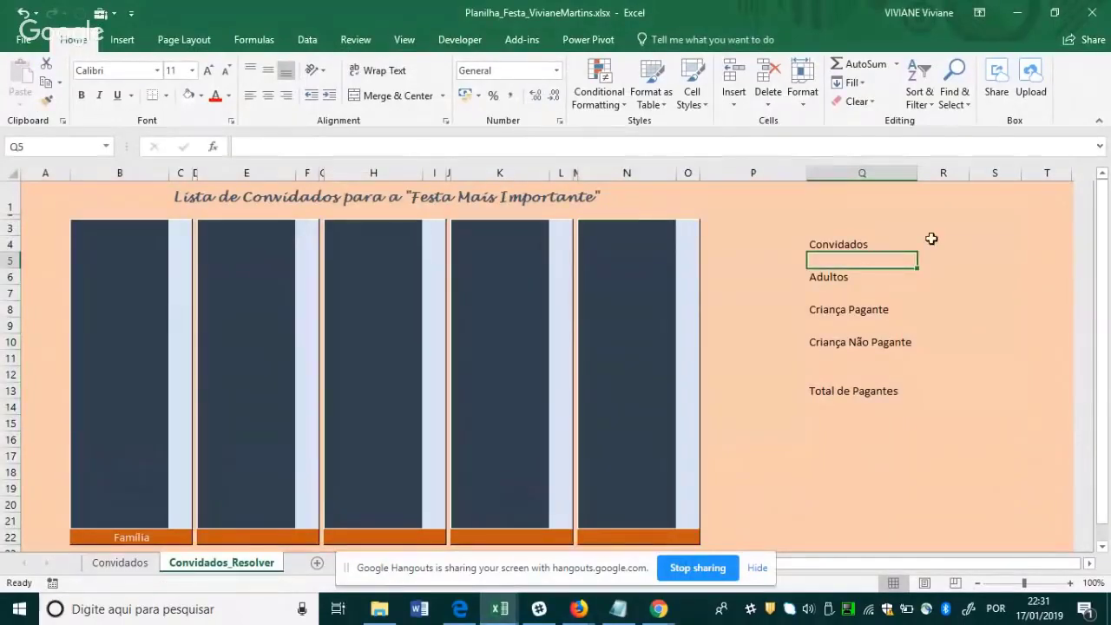
drag(859, 244, 942, 326)
click(764, 471)
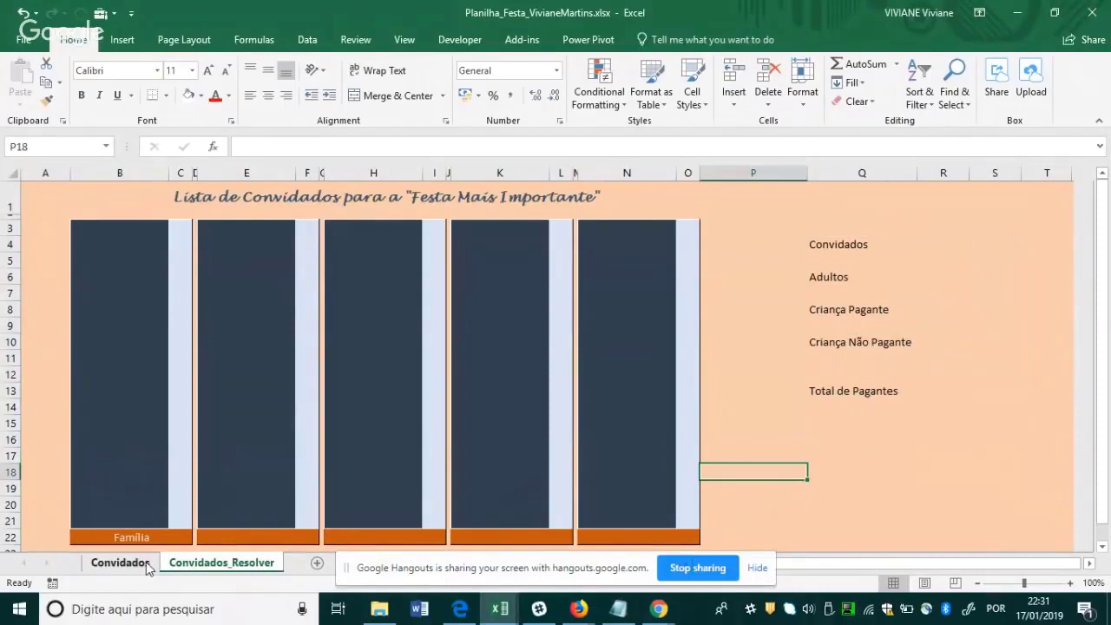
click(137, 564)
click(911, 406)
click(846, 428)
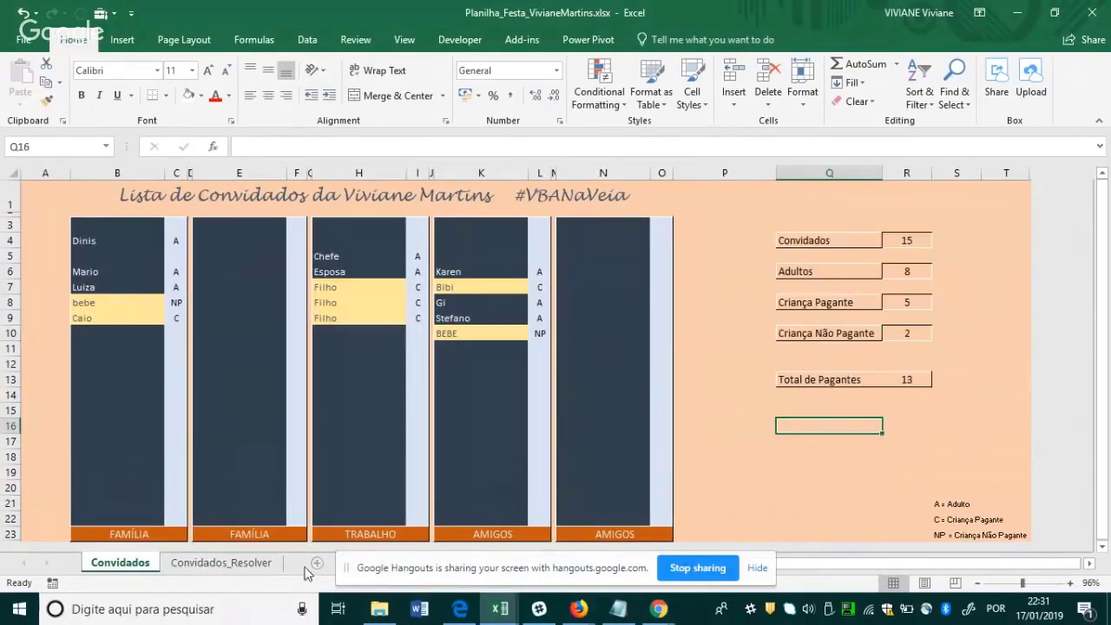
click(236, 563)
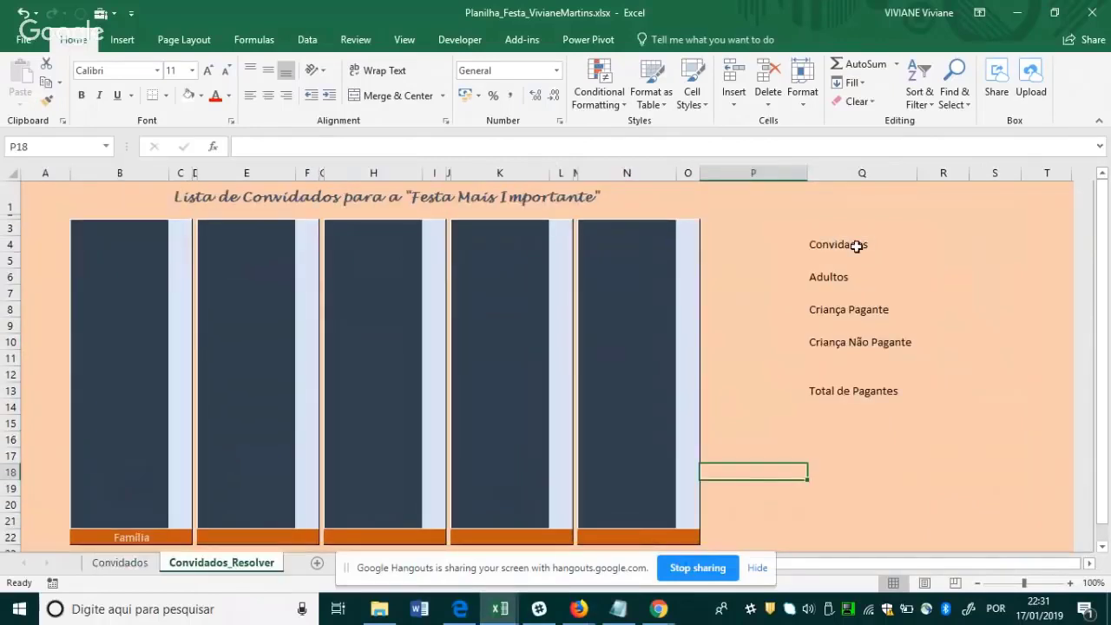
Give the "Convidados" label in Q4 a white top and left border and a black right and bottom border, following the finished Convidados sheet.
click(857, 247)
click(143, 562)
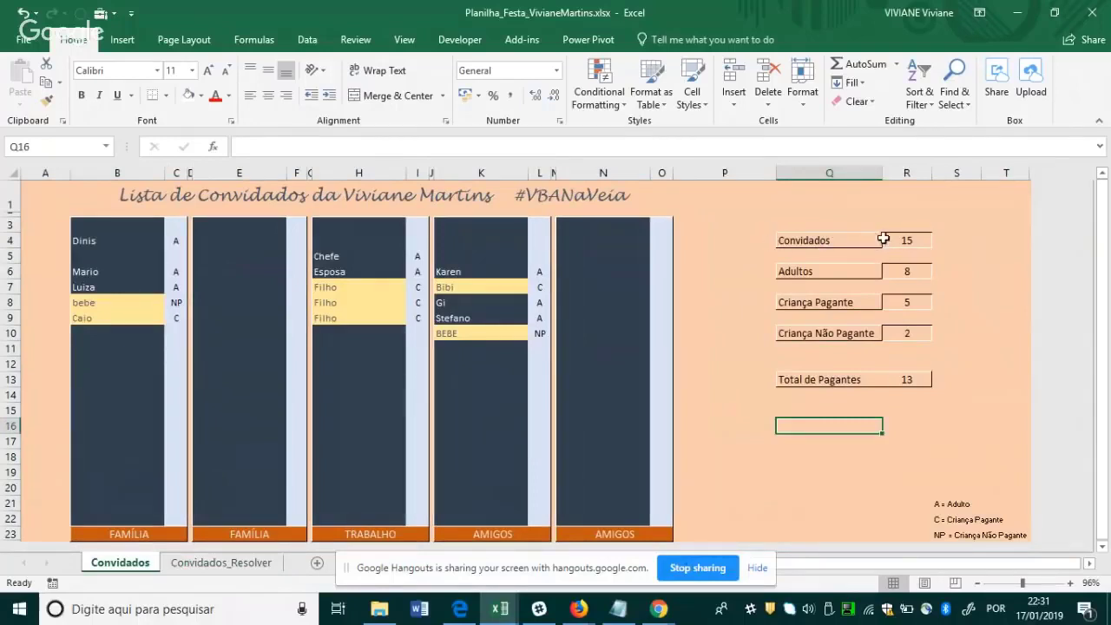
click(261, 562)
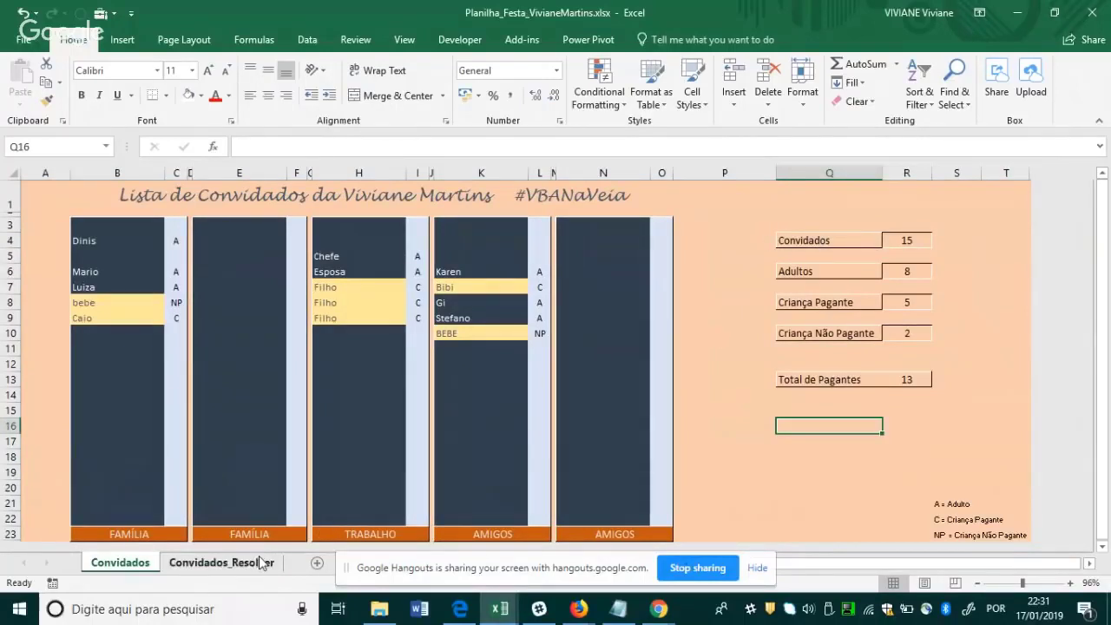
key(ctrl+1)
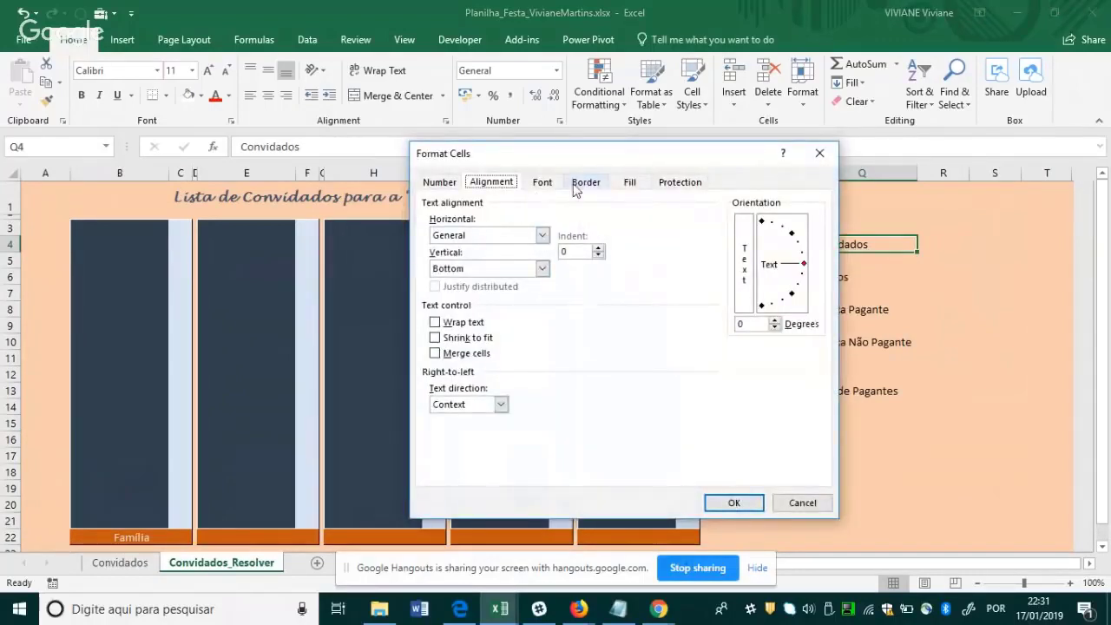
click(579, 184)
click(518, 350)
click(460, 404)
click(629, 297)
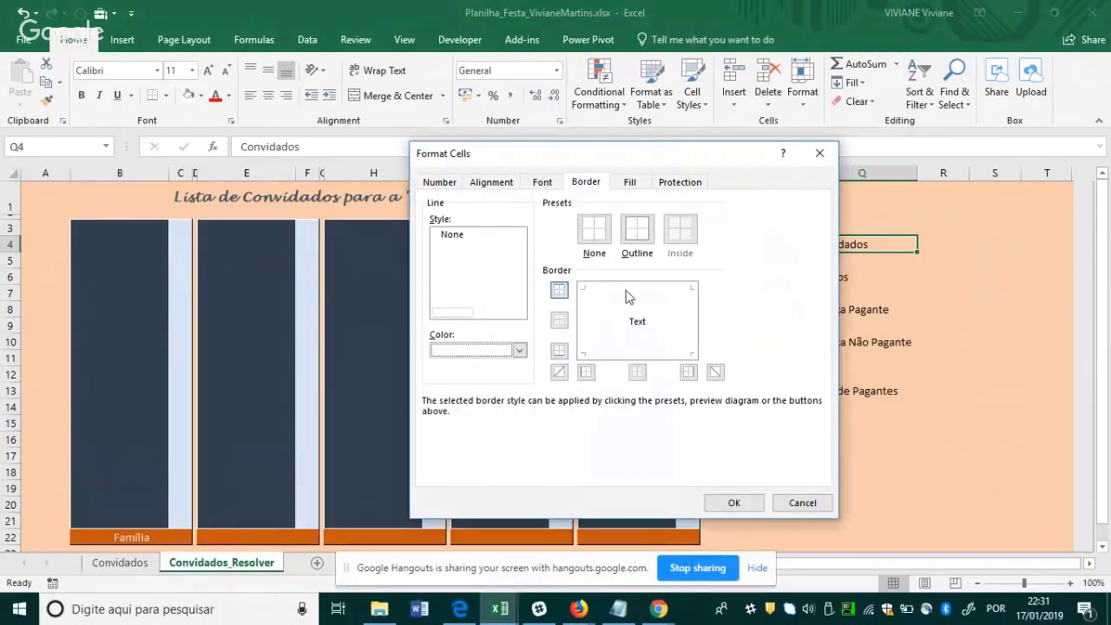
click(519, 350)
click(448, 402)
click(694, 336)
click(668, 356)
click(734, 505)
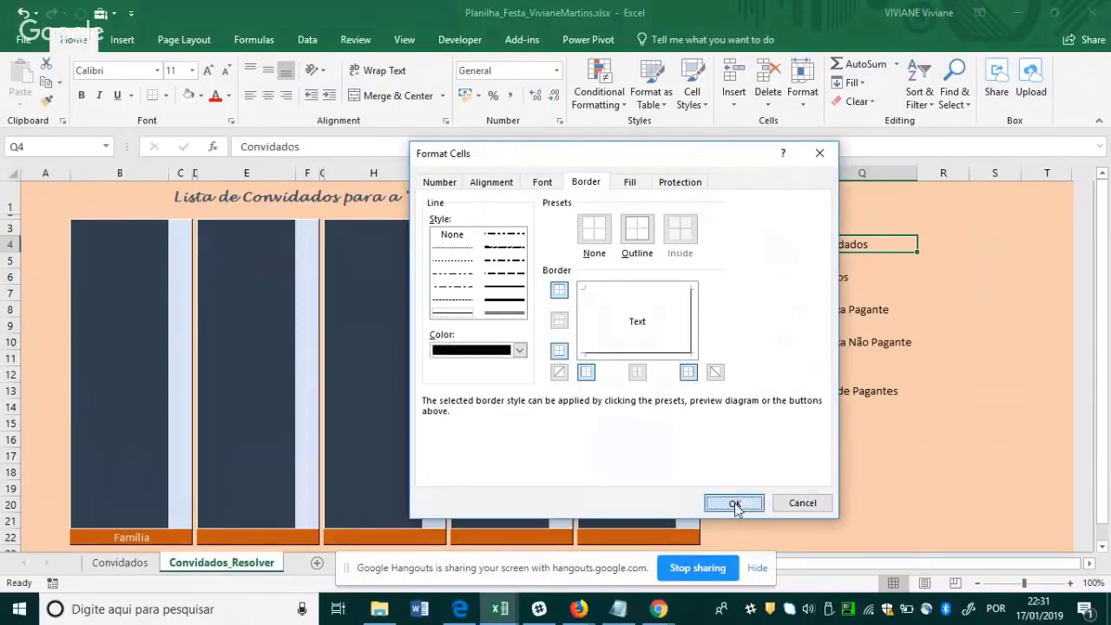
Repeat the Q4 border formatting on the labels "Adultos" in Q6, "Criança Pagante" in Q8 and "Criança Não Pagante" in Q10.
click(869, 276)
click(906, 242)
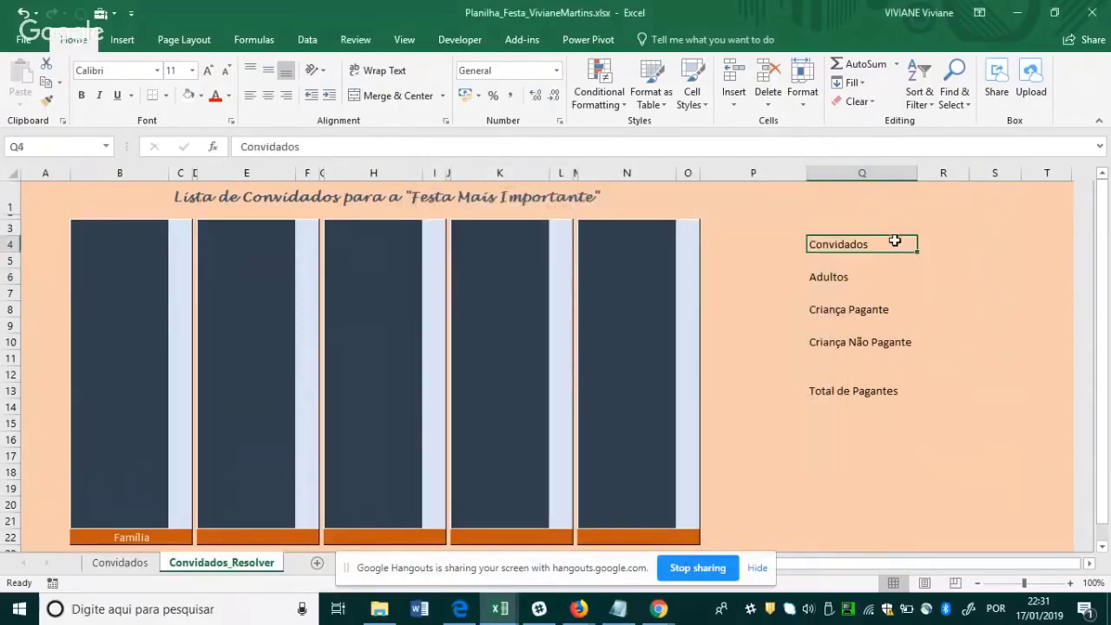
click(856, 278)
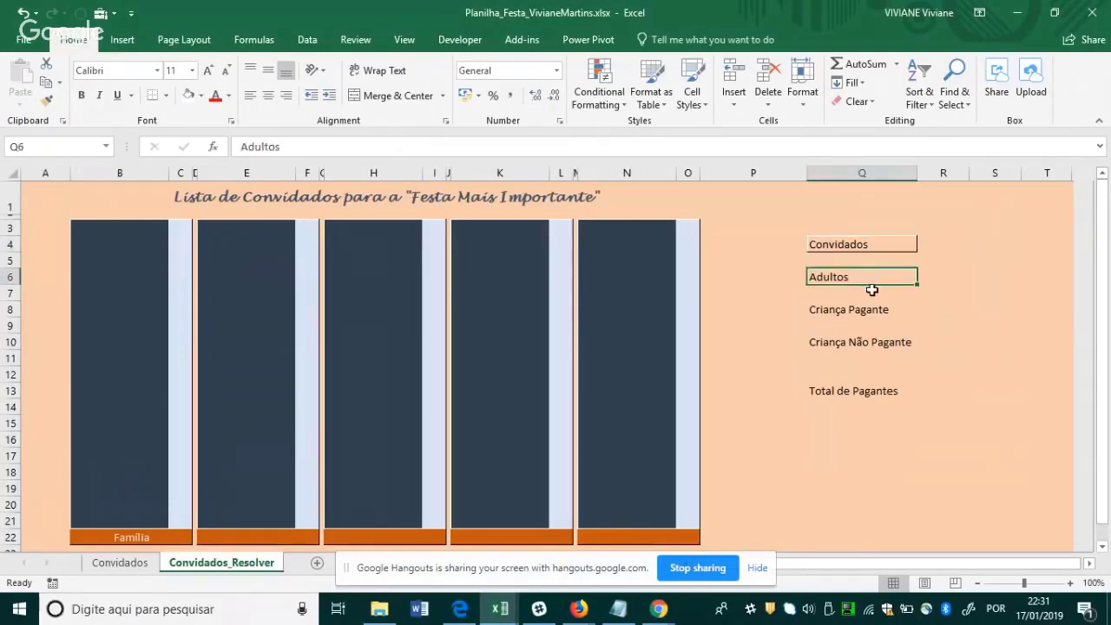
click(877, 309)
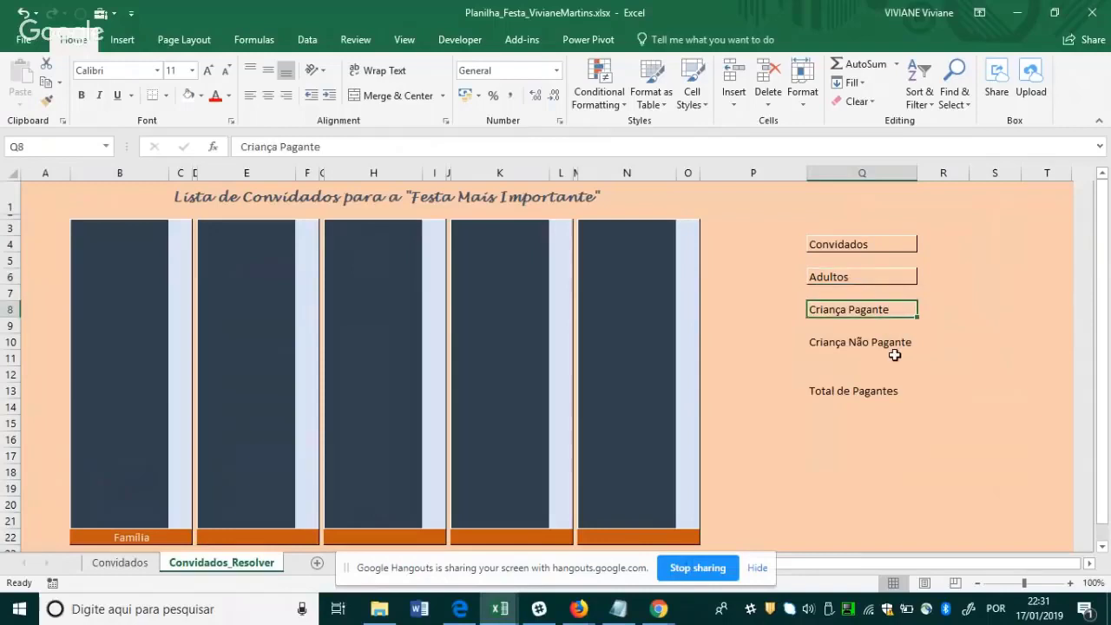
click(888, 345)
click(914, 404)
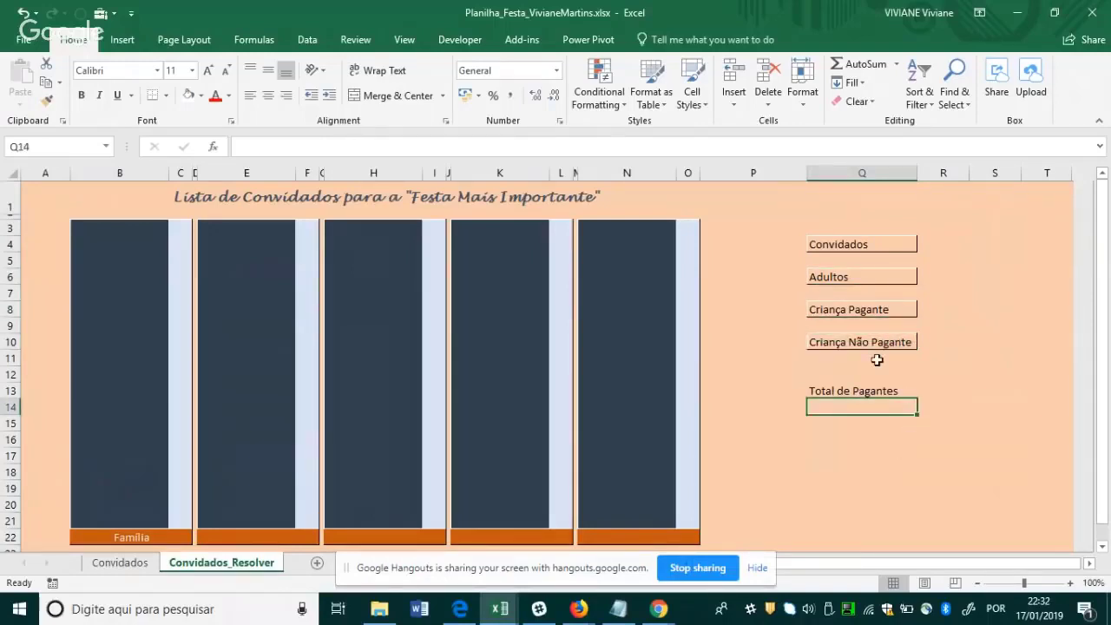
Apply the same raised border around Q13:R13 as one "Total de Pagantes" box, following the finished Convidados sheet.
click(119, 562)
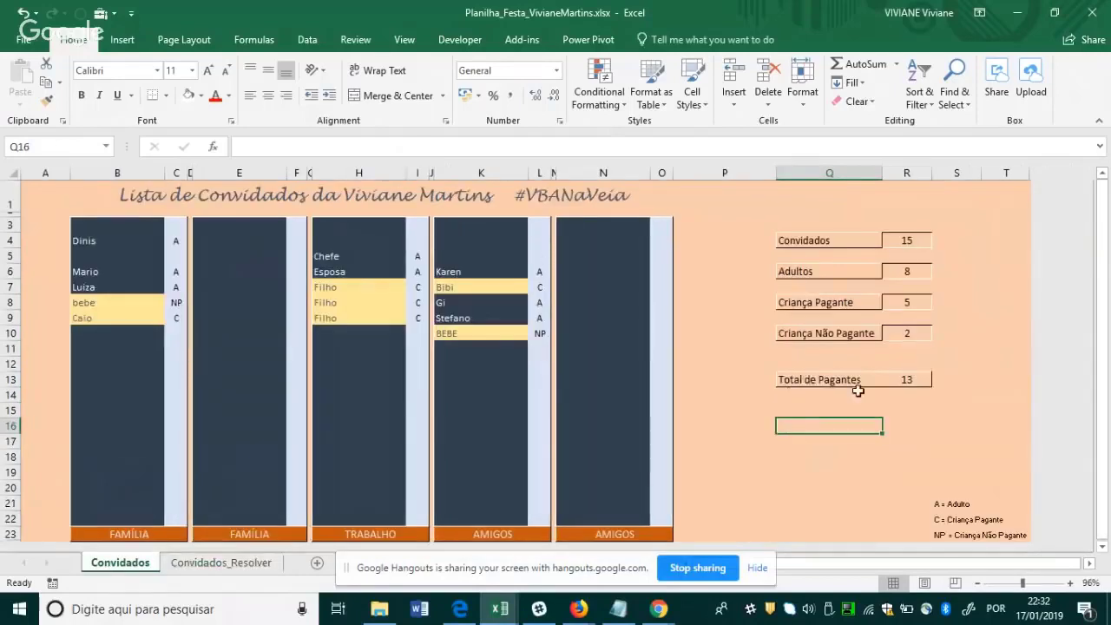
click(228, 566)
drag(841, 391, 955, 388)
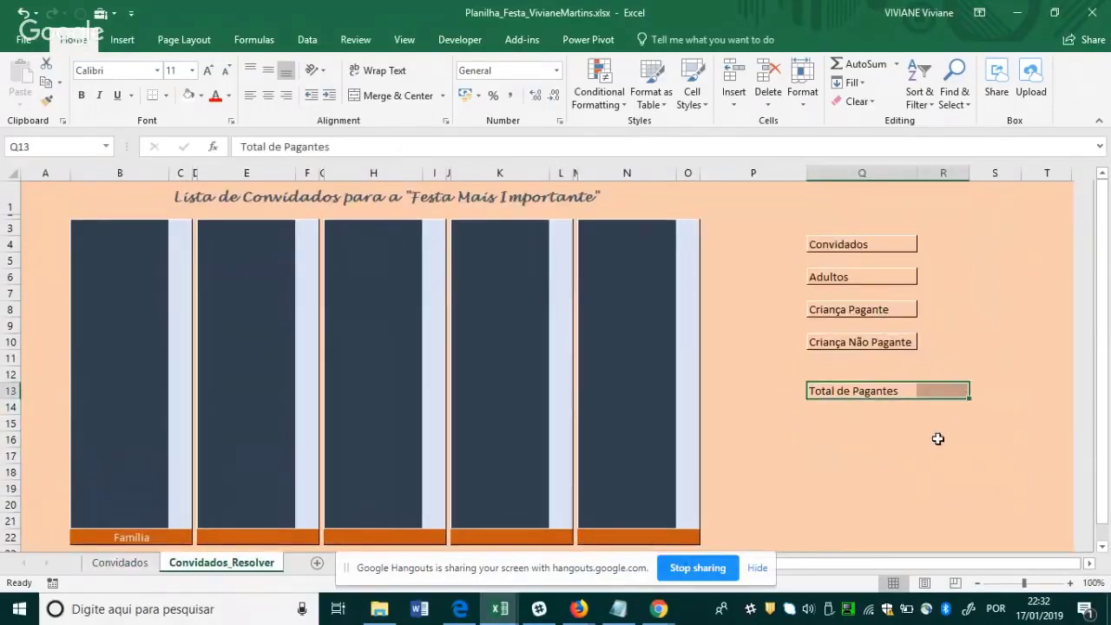
click(925, 425)
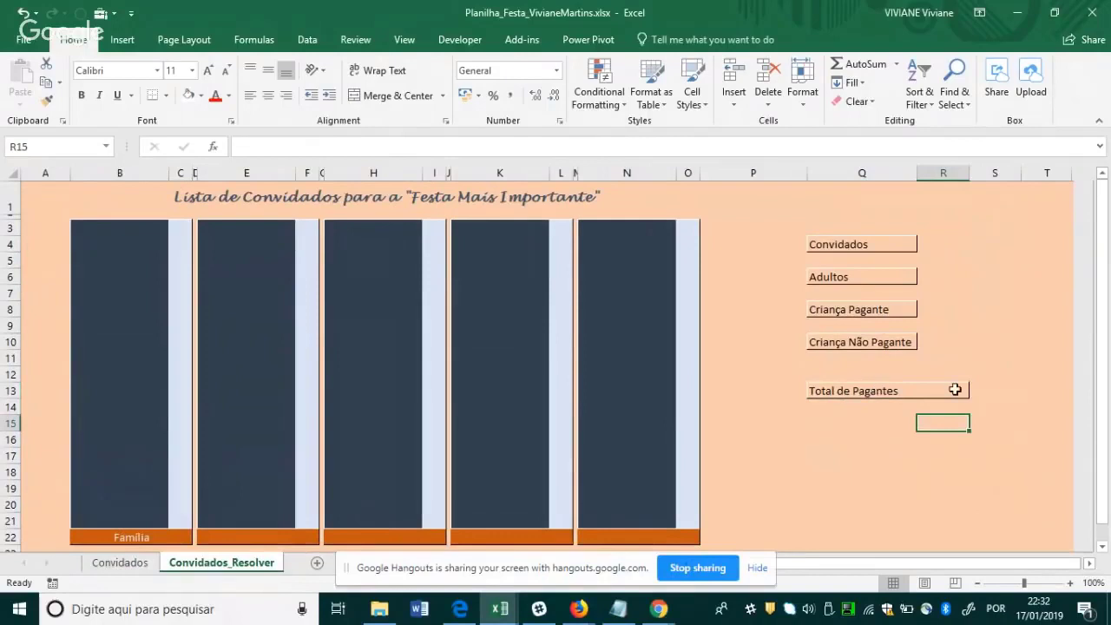
drag(859, 394, 957, 385)
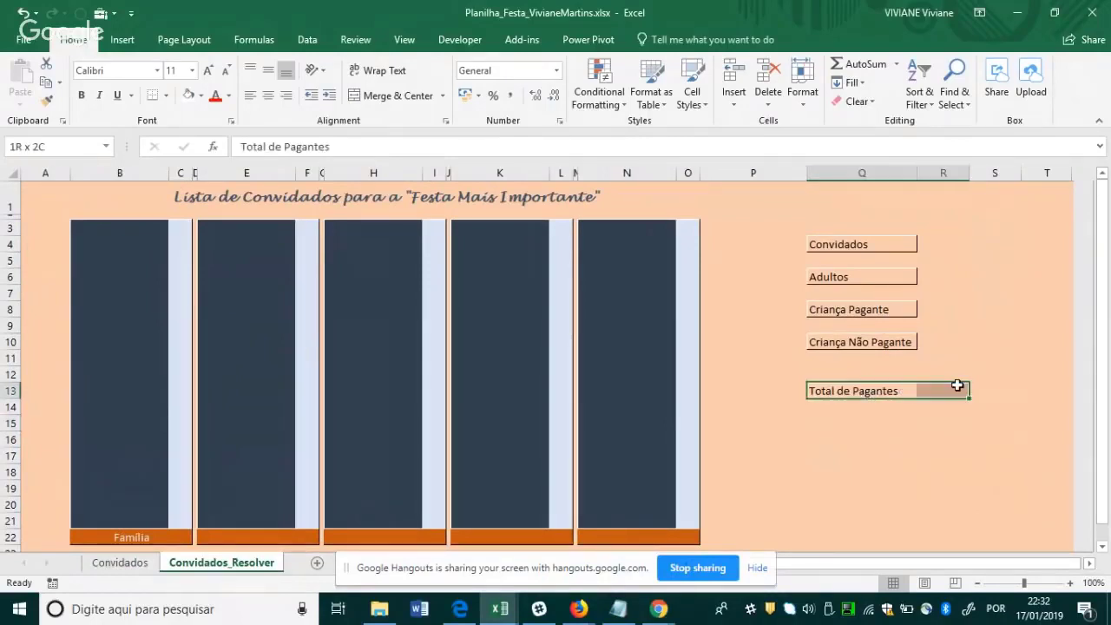
click(864, 423)
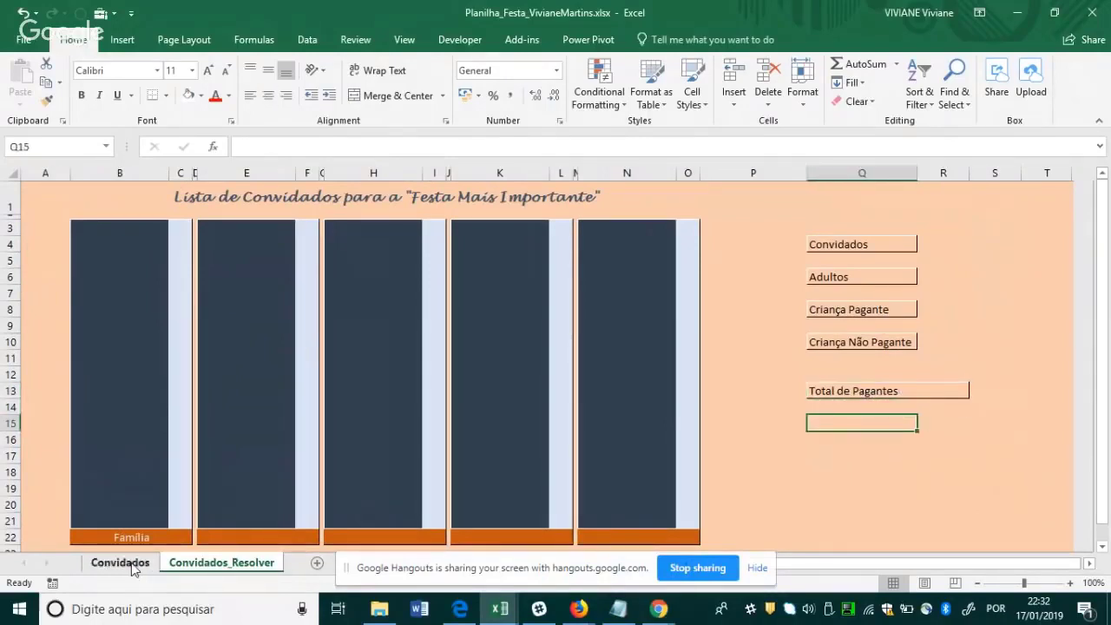
Give the value cell R4 a black top and left border and a white right and bottom border, following the finished sheet.
click(120, 562)
click(264, 564)
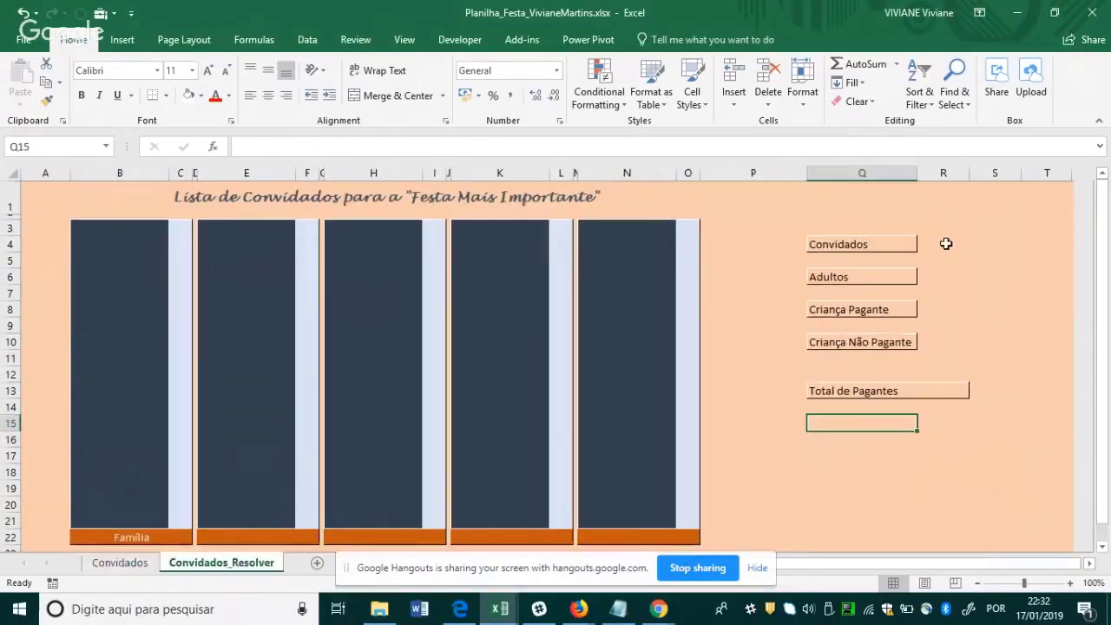
click(944, 244)
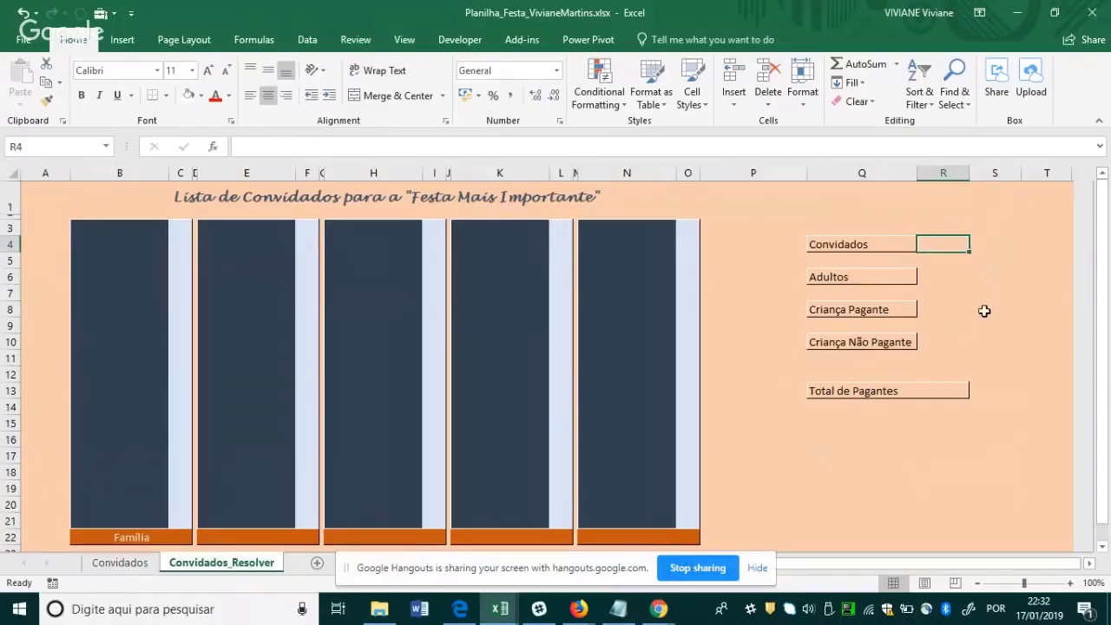
key(ctrl+1)
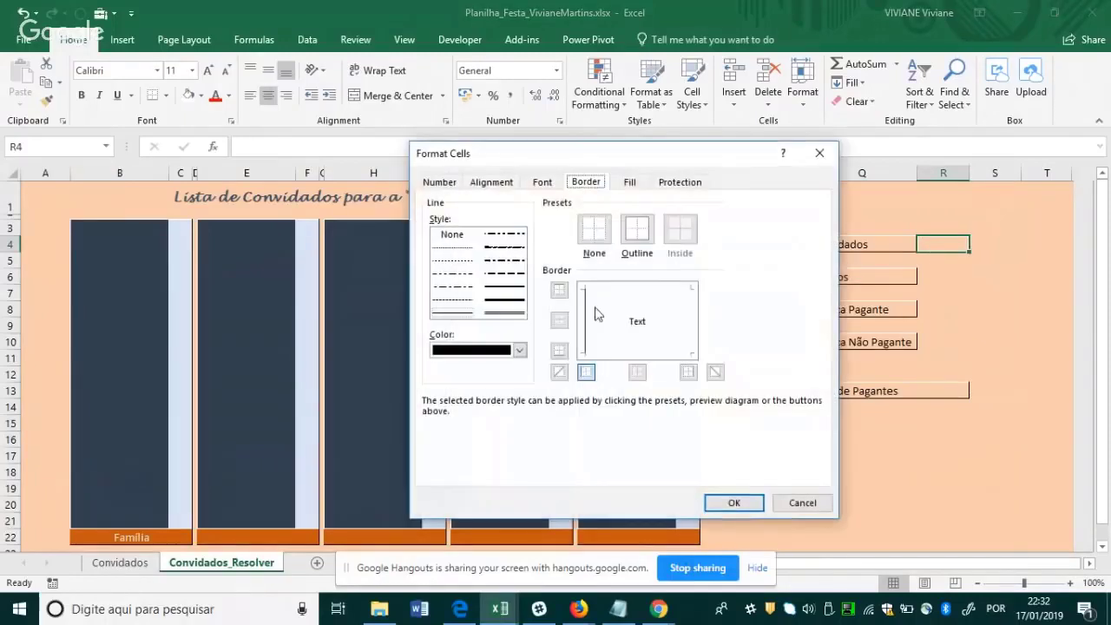
click(610, 293)
click(519, 350)
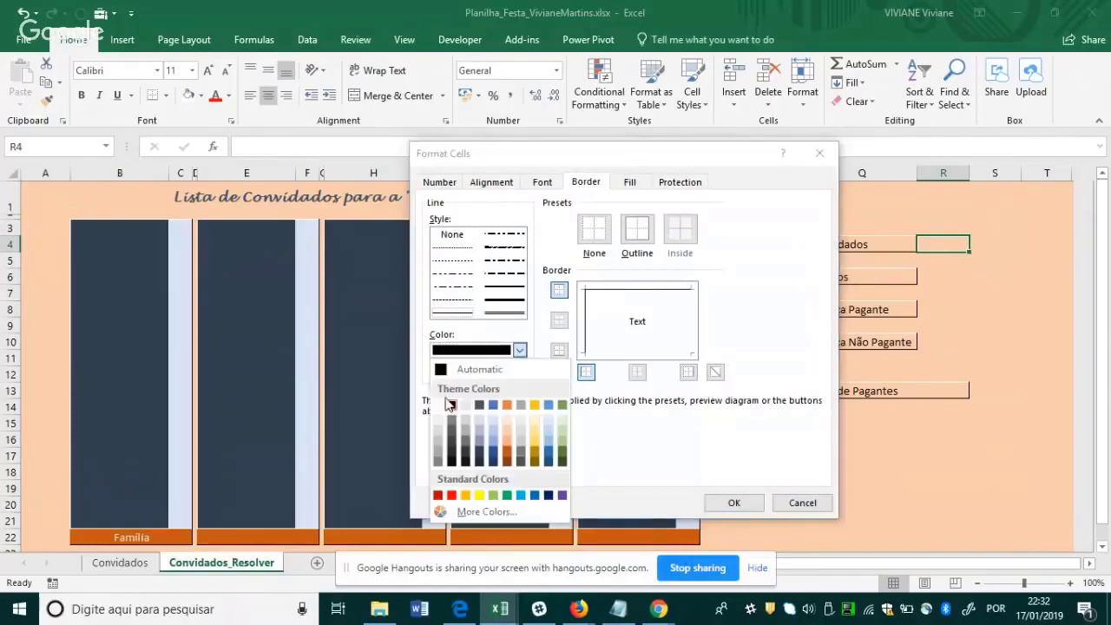
click(440, 405)
click(689, 347)
click(666, 355)
click(734, 502)
Repeat the R4 border formatting on the value cells R6, R8 and R10.
click(938, 276)
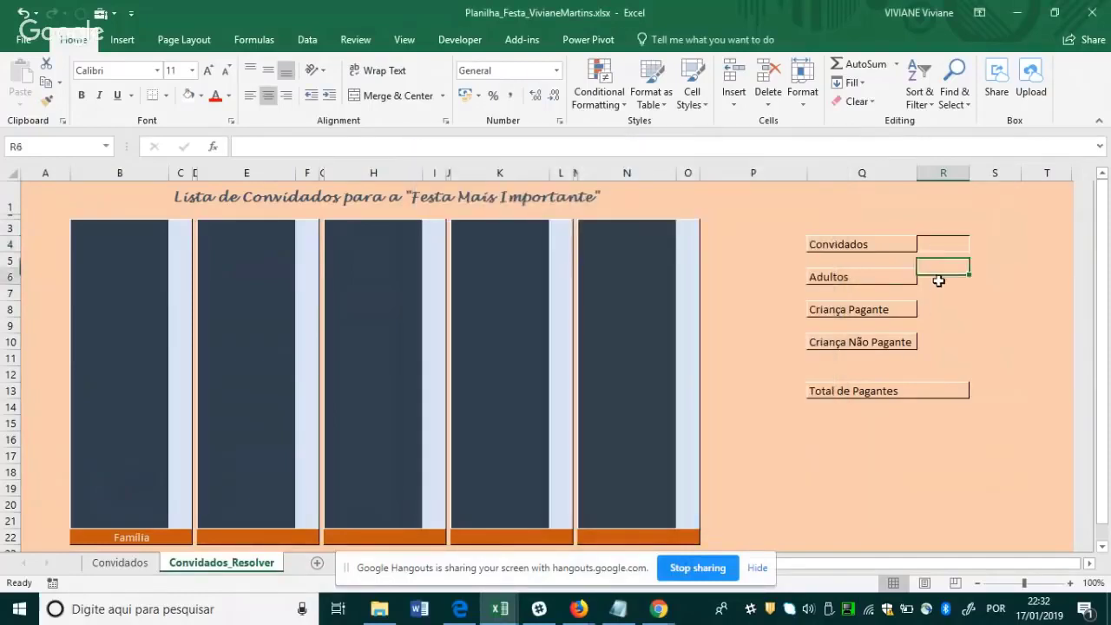
key(F4)
click(943, 310)
key(F4)
click(944, 343)
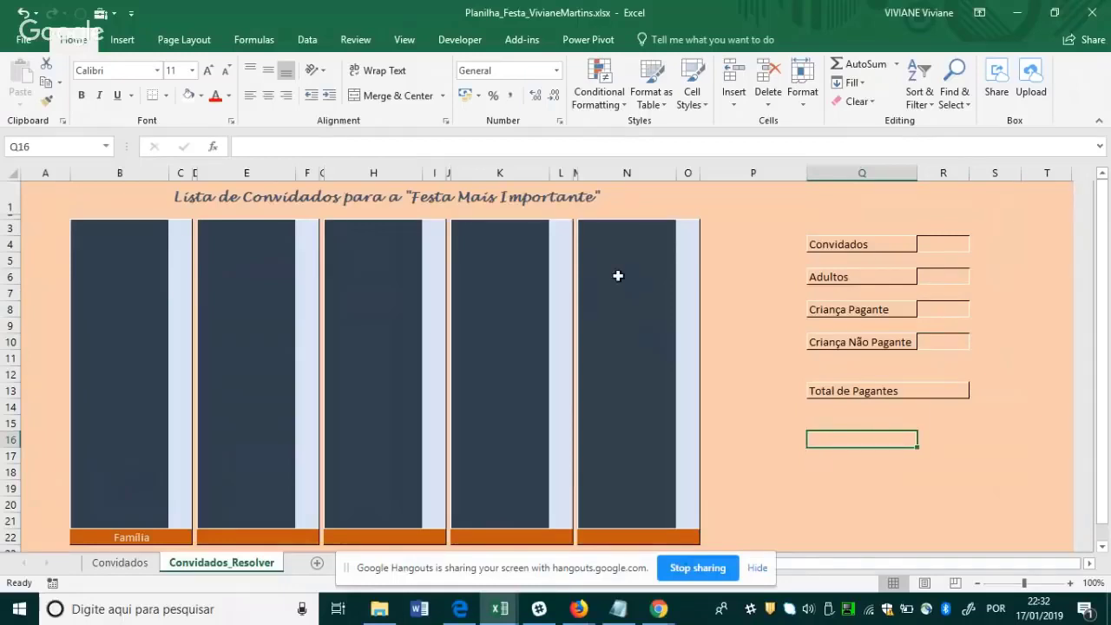
Enter the trial category codes C, NP and A in I5:I7, and overwrite I6 with "criança".
click(174, 229)
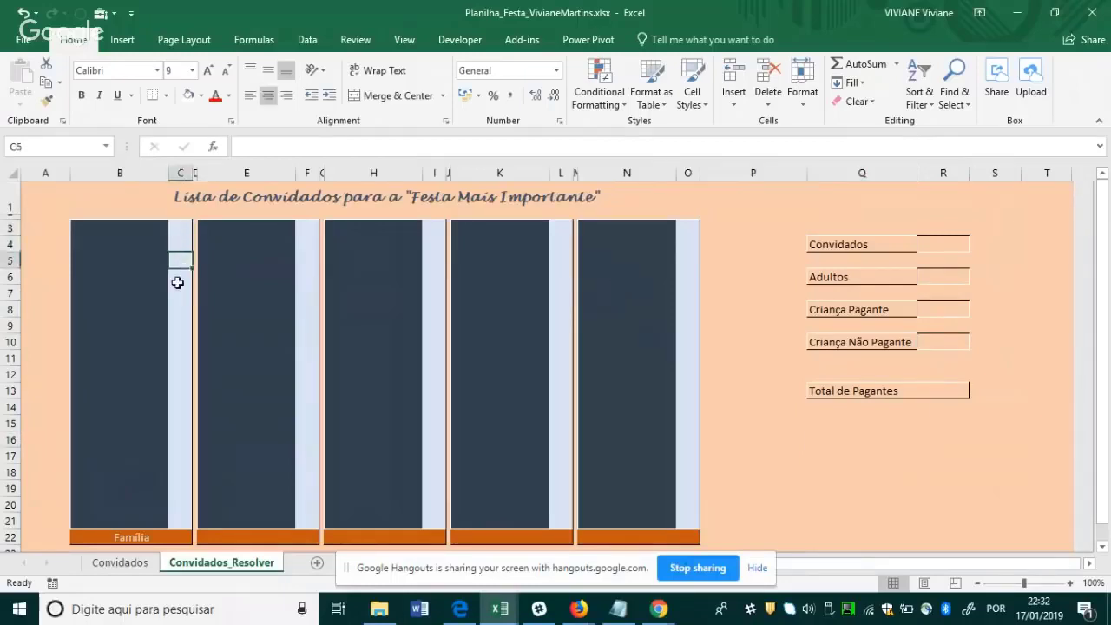
click(299, 248)
click(431, 261)
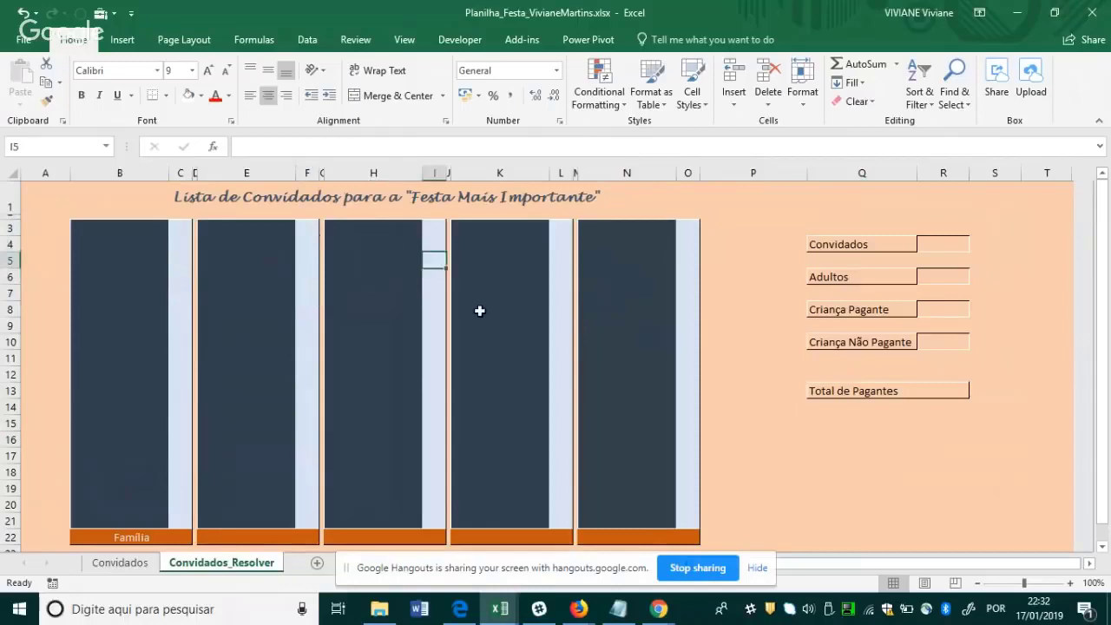
text(C)
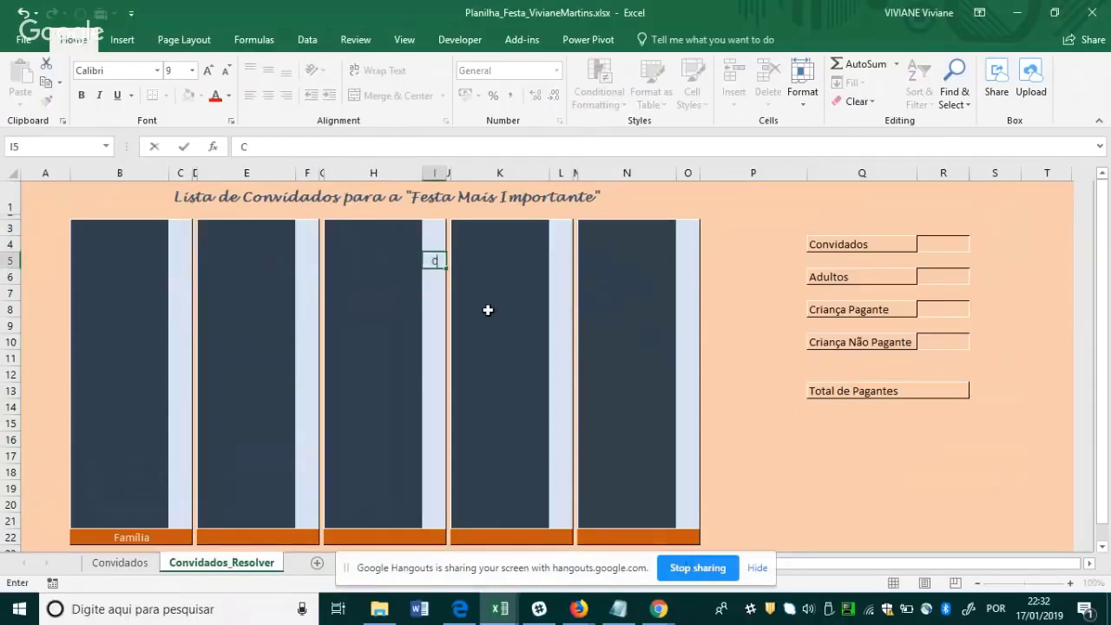
key(Return)
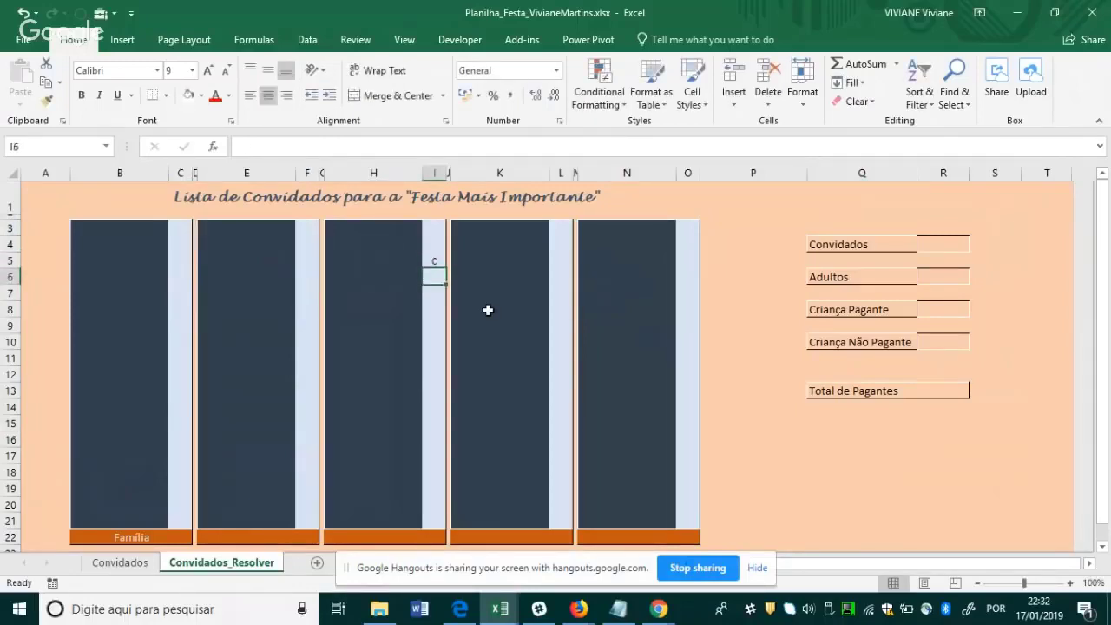
text(NP)
key(Return)
text(A)
key(Up)
text(criança)
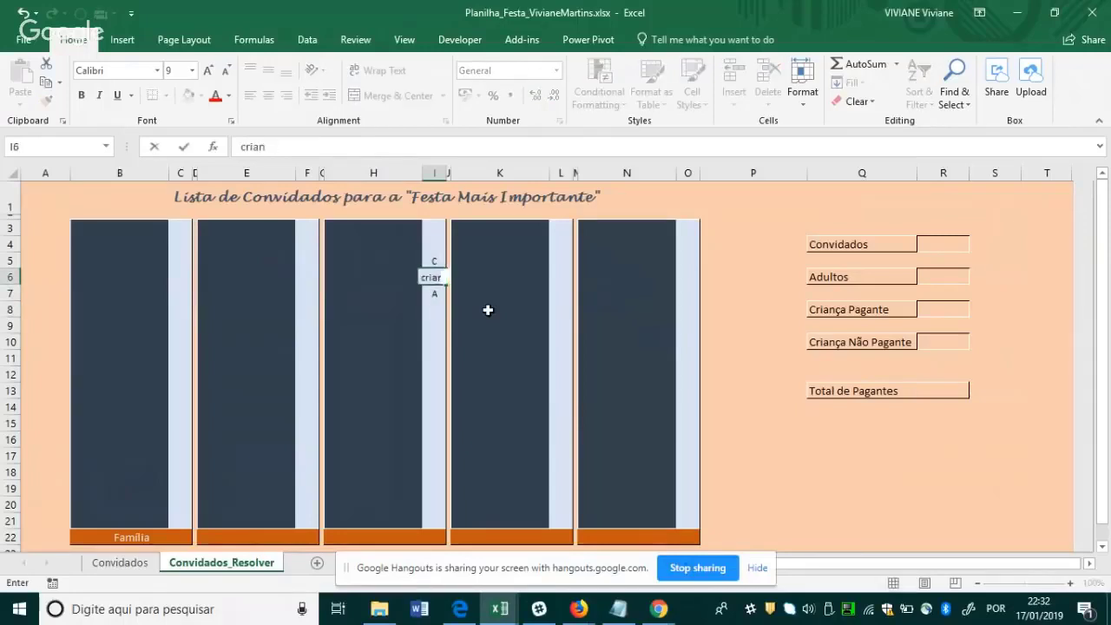
key(Return)
Clear the trial category entries from I5:I7.
key(Up)
key(Up)
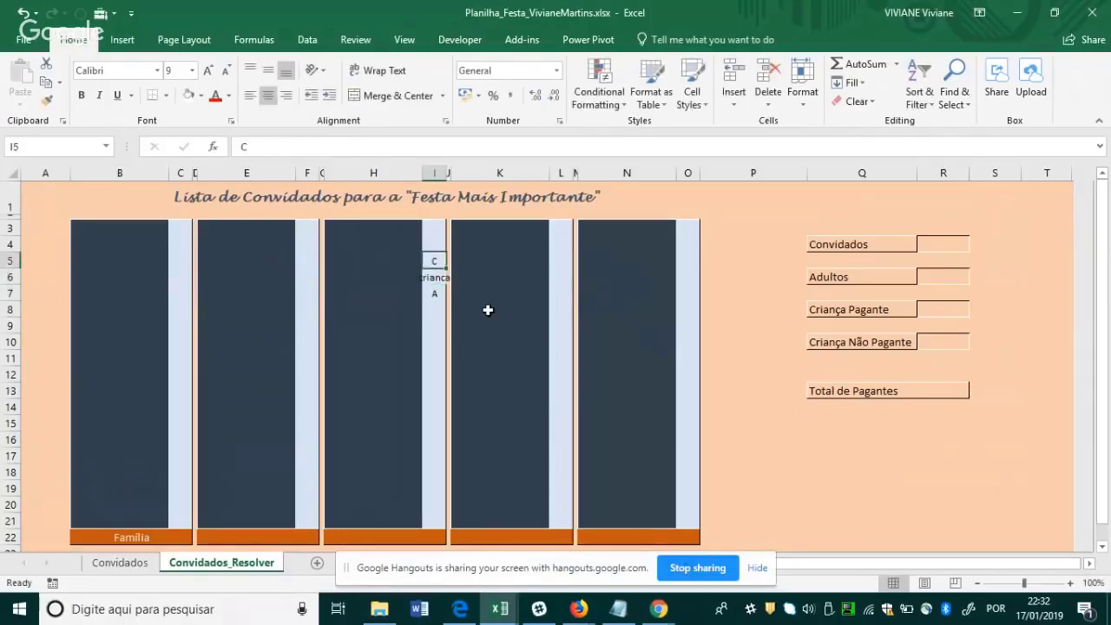
key(Delete)
key(Down)
key(Delete)
key(Down)
key(Delete)
key(Down)
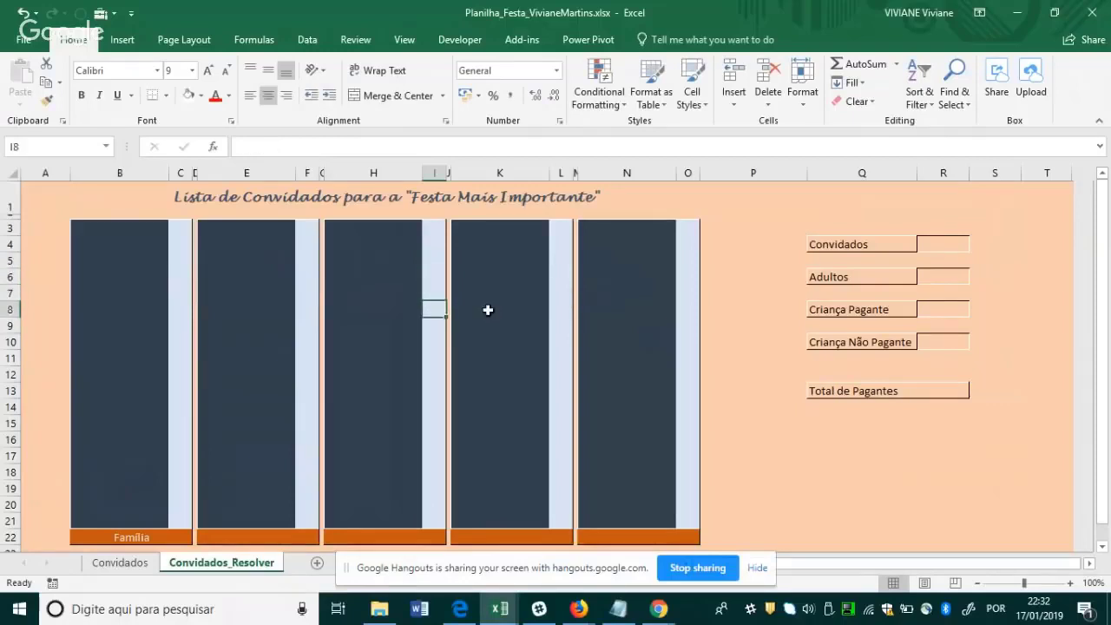
Restrict the five category columns C, F, I, L and O, rows 3 to 21, to a validation list with source A;C;NP.
drag(180, 227, 182, 527)
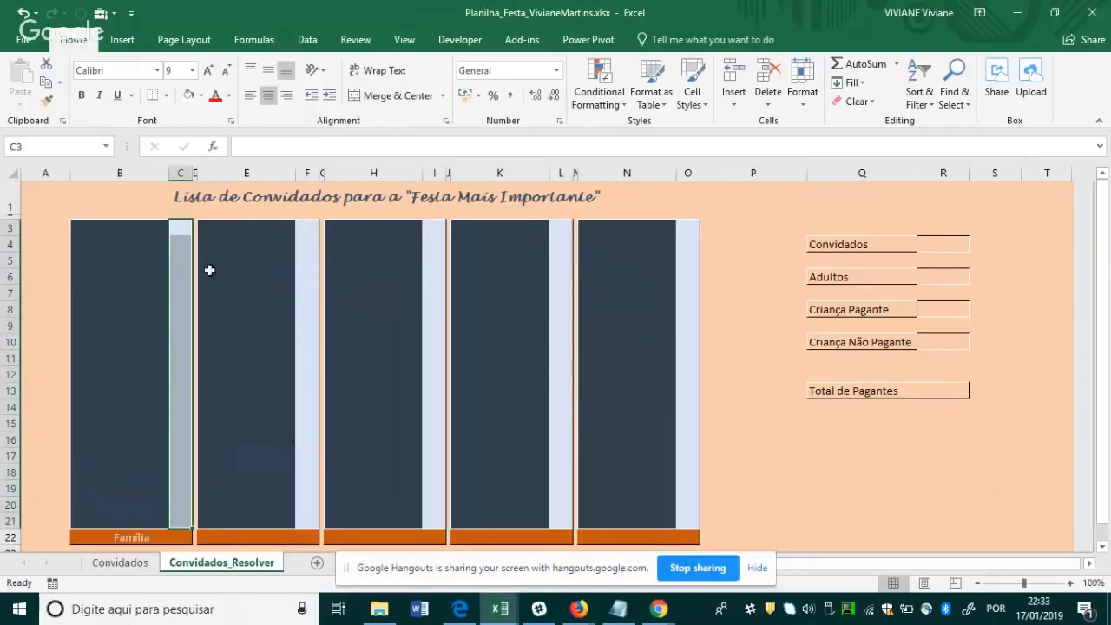
drag(305, 230, 312, 518)
drag(434, 228, 435, 516)
drag(561, 228, 566, 519)
drag(689, 226, 690, 519)
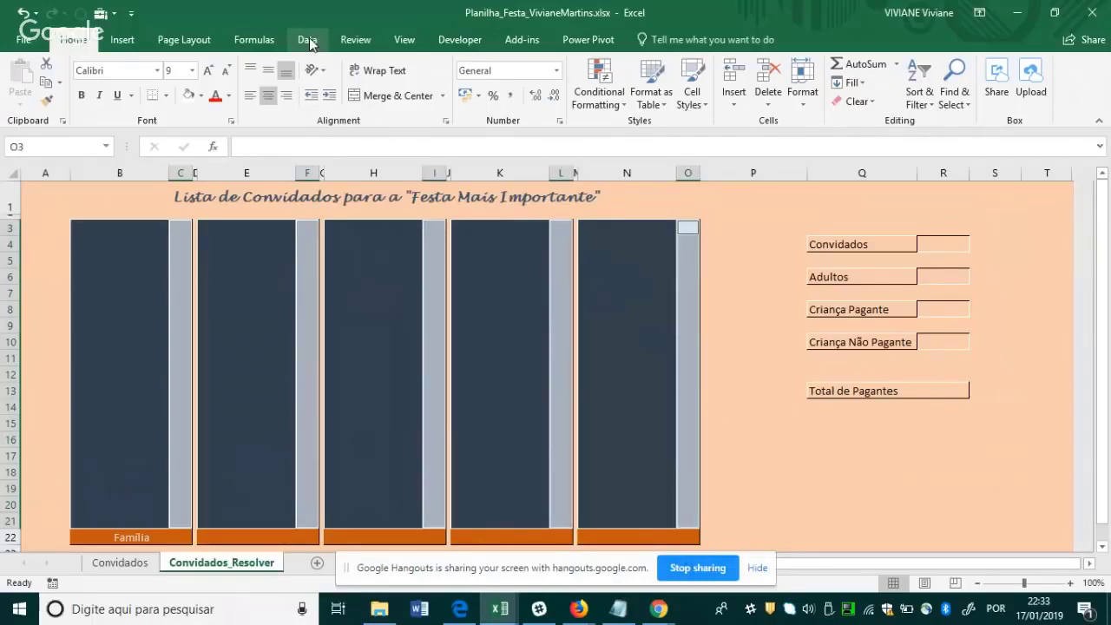
click(309, 39)
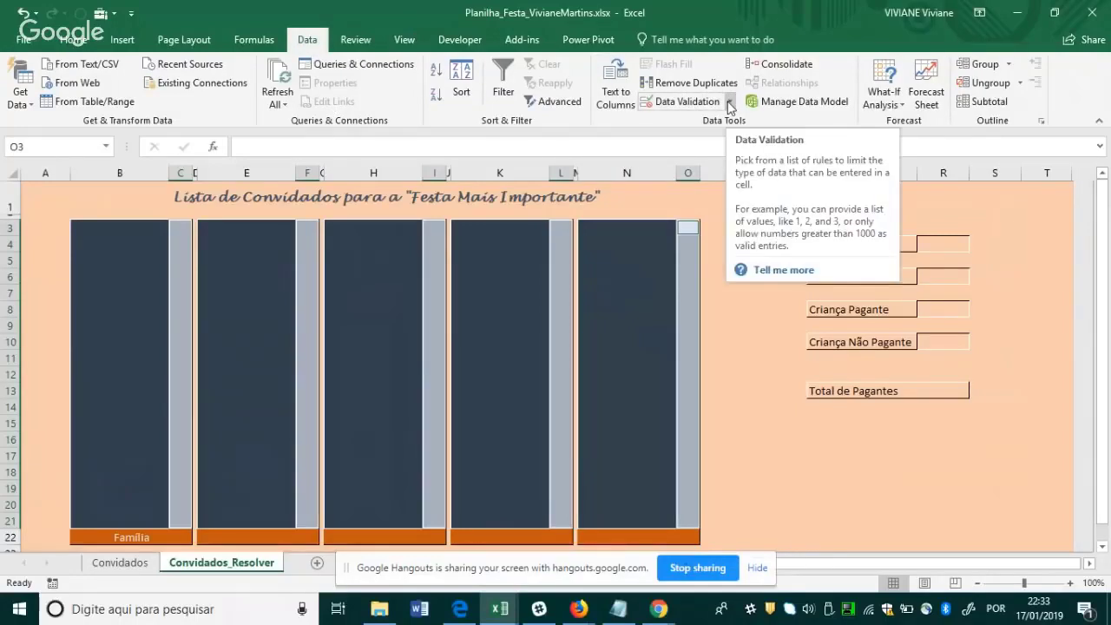
click(729, 102)
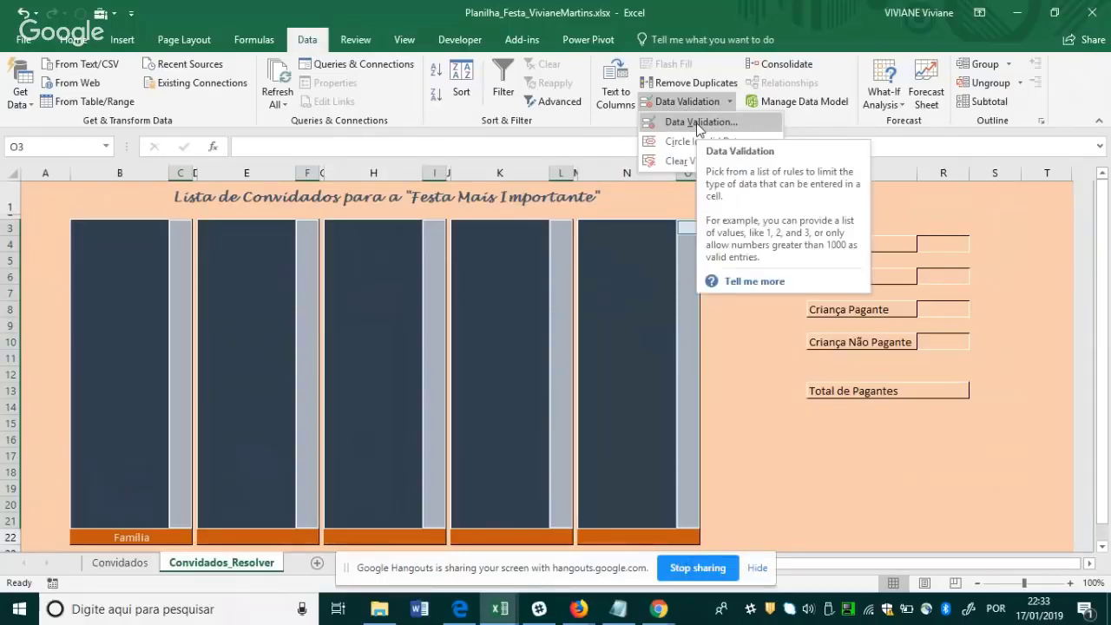
click(697, 122)
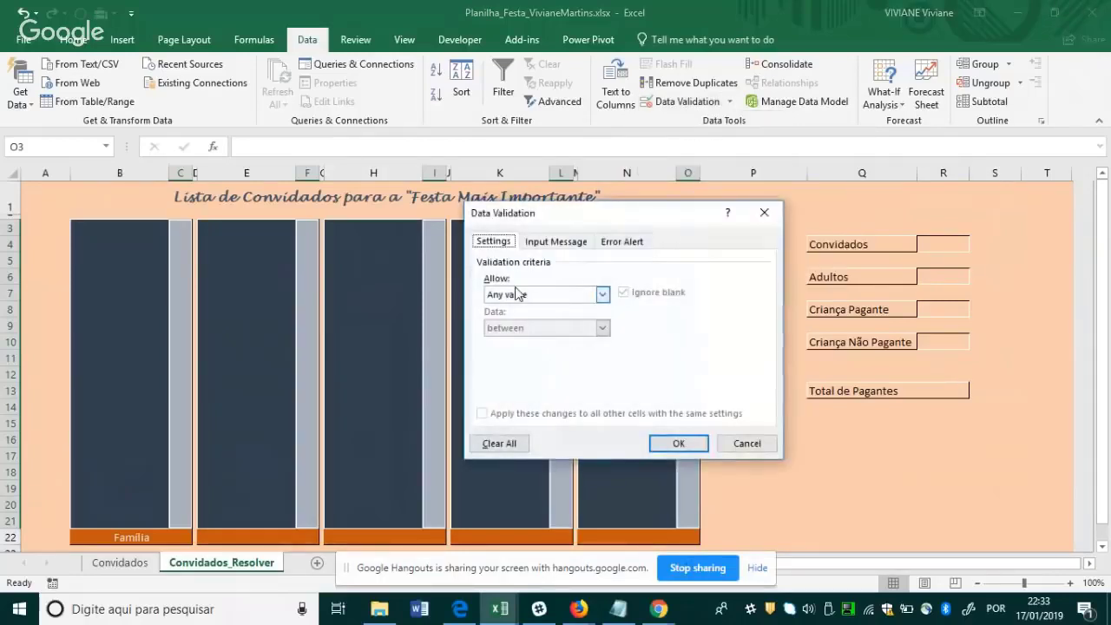
click(512, 295)
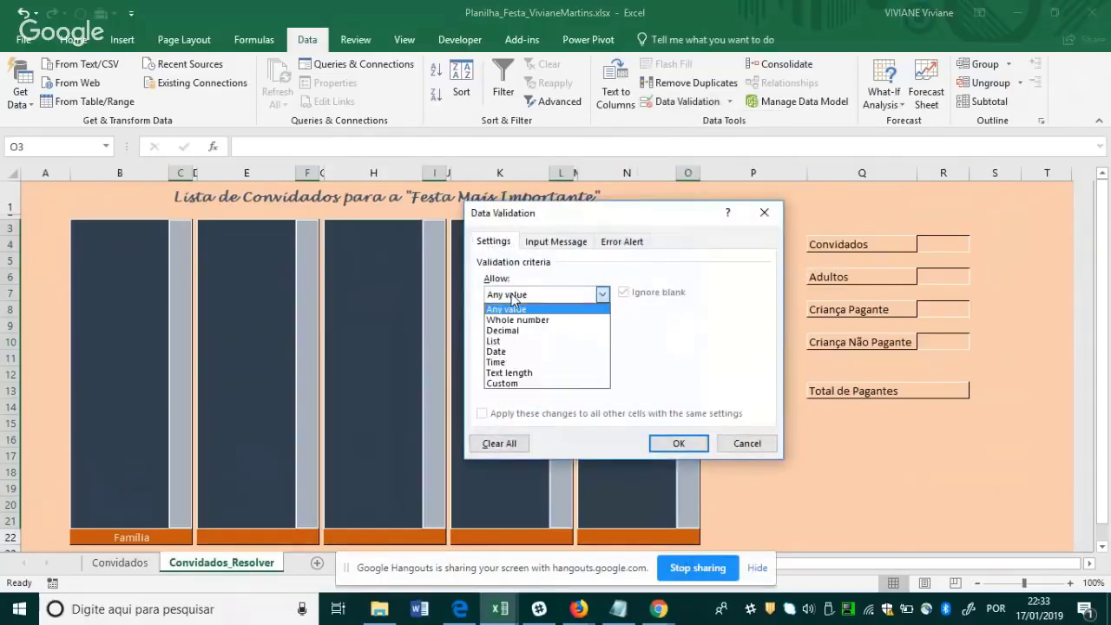
click(517, 342)
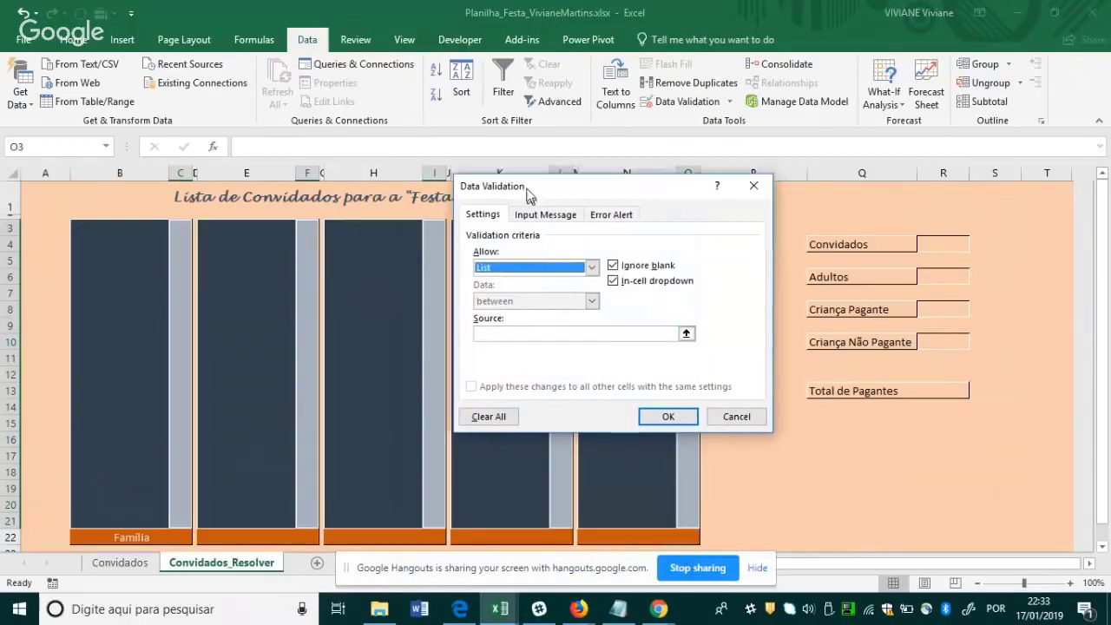
click(479, 278)
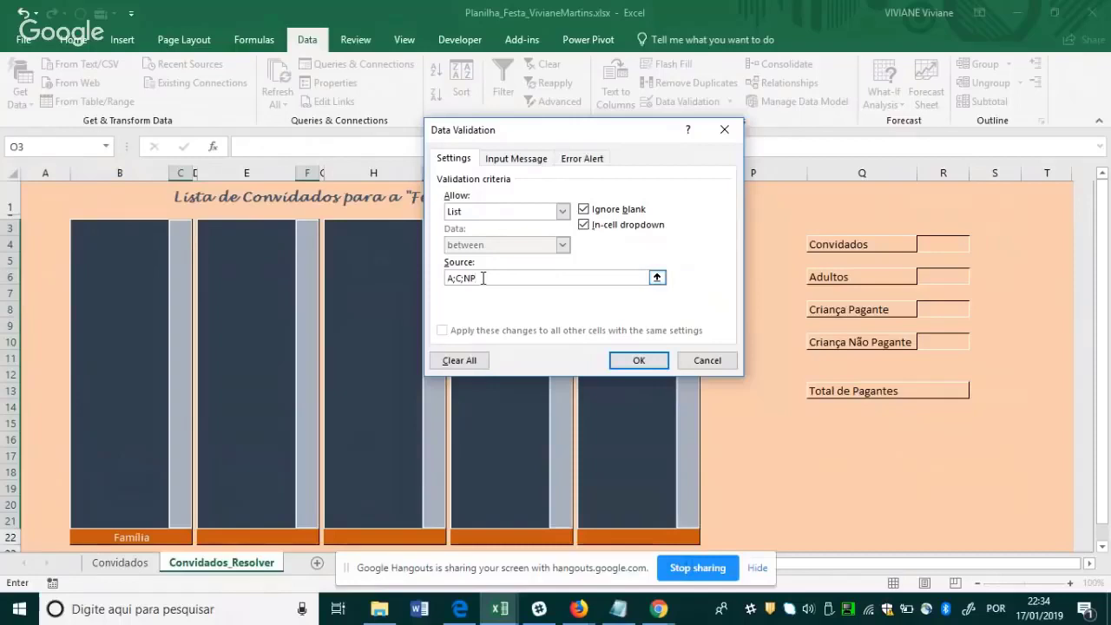
click(632, 363)
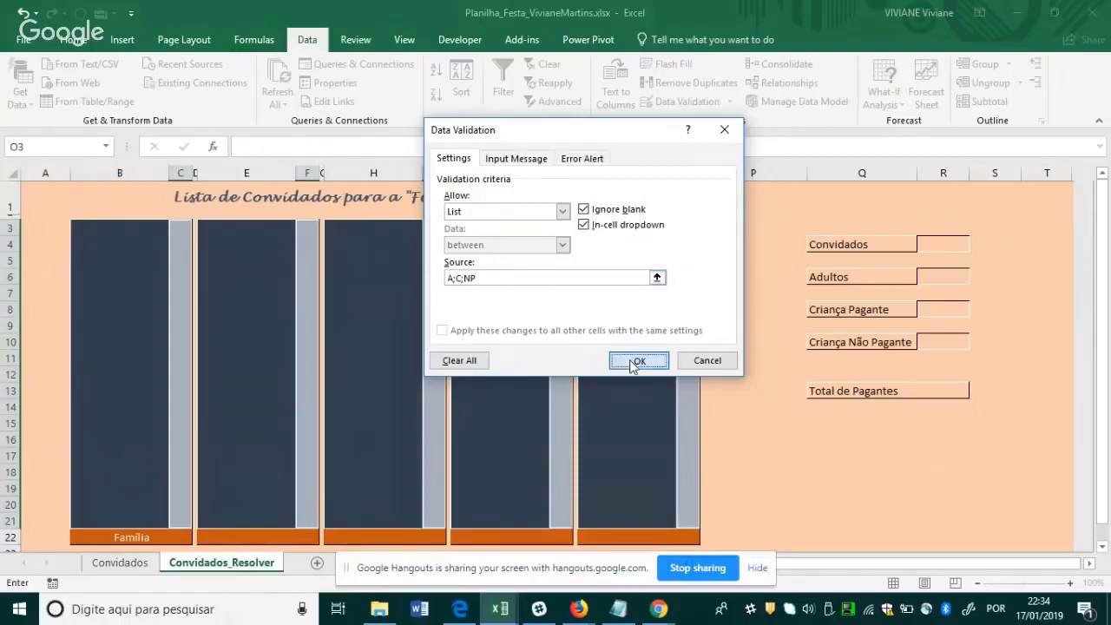
Check the category options offered in cells C4, I6 and O10.
click(180, 244)
click(200, 244)
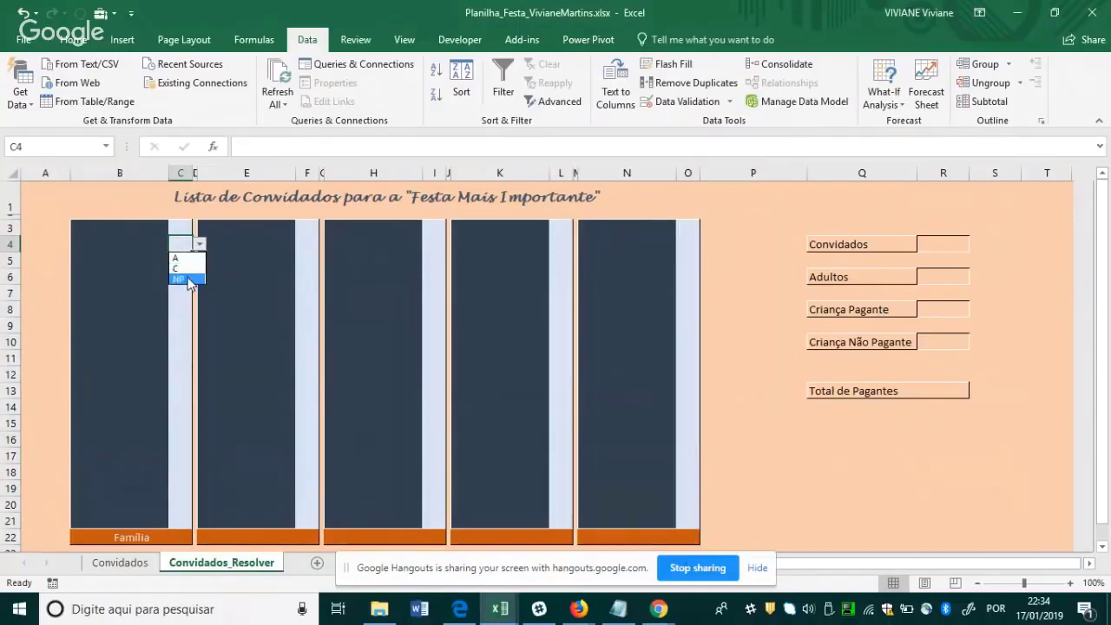
click(439, 279)
click(438, 278)
click(453, 276)
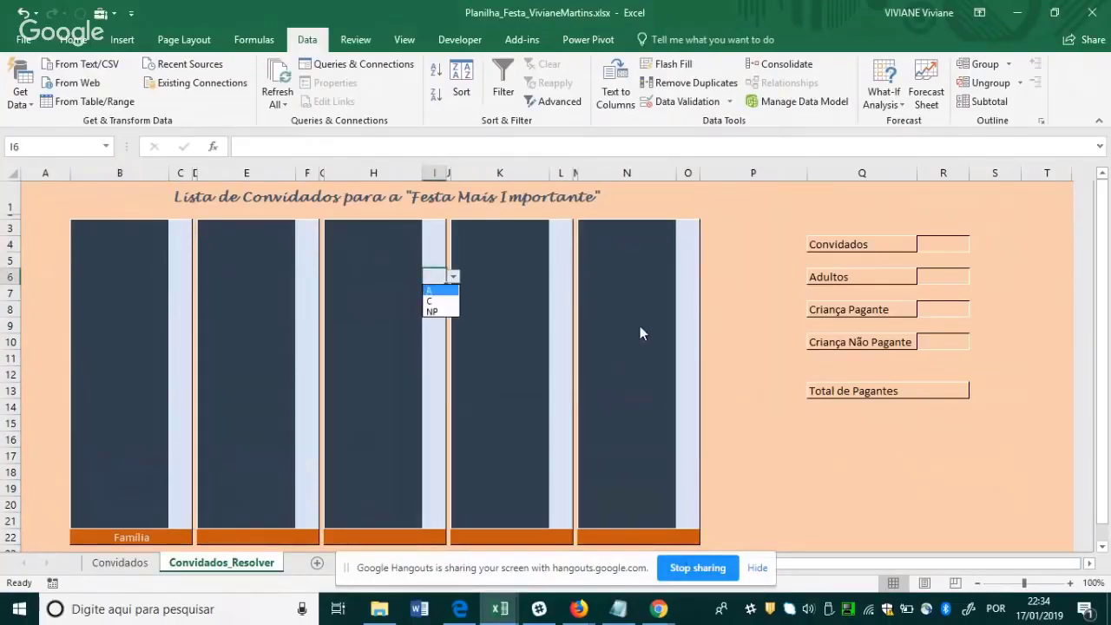
click(692, 334)
click(692, 339)
click(708, 342)
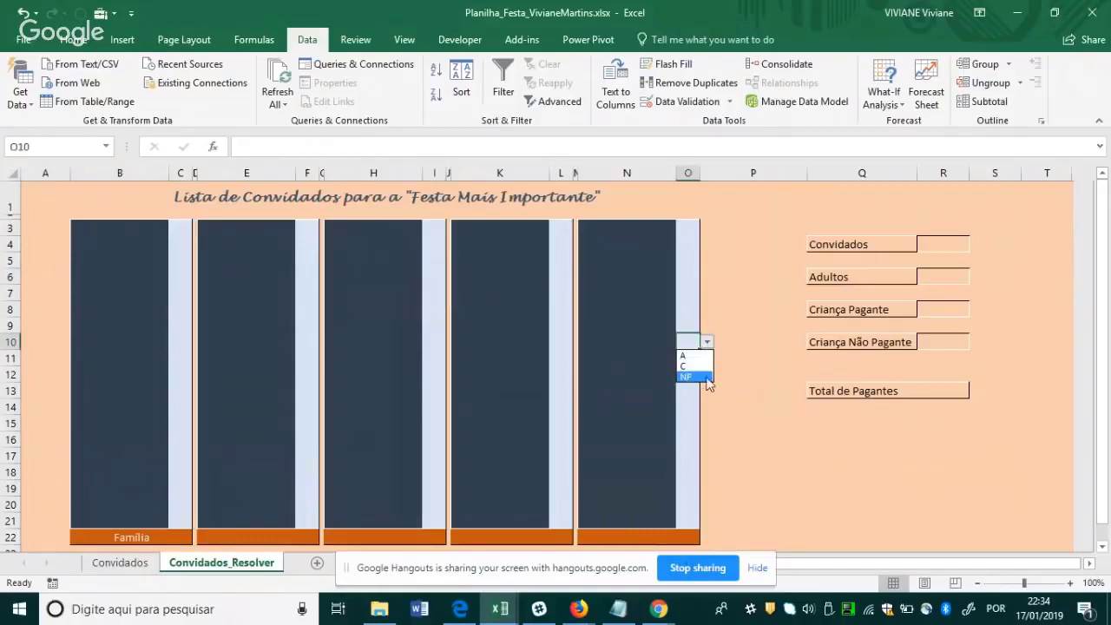
key(Escape)
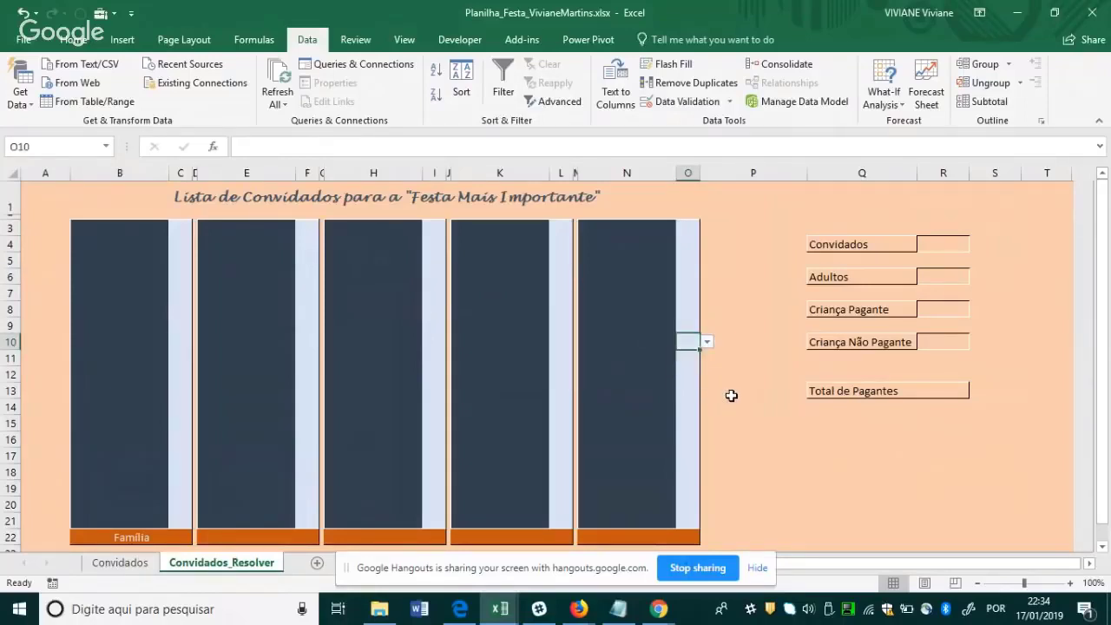
click(688, 294)
drag(95, 226, 682, 520)
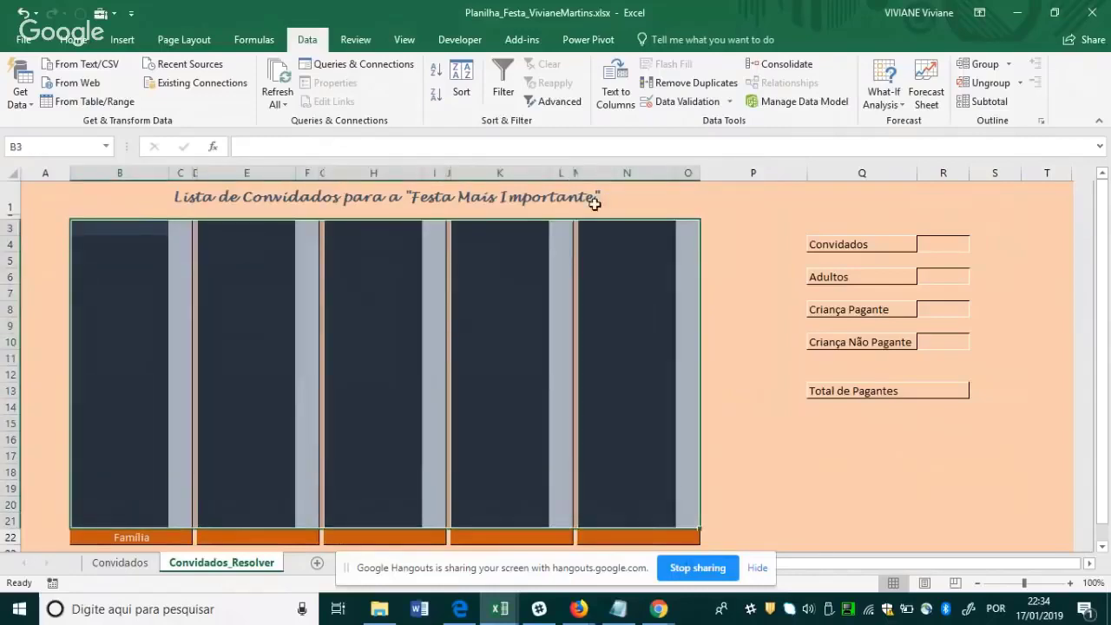
click(668, 101)
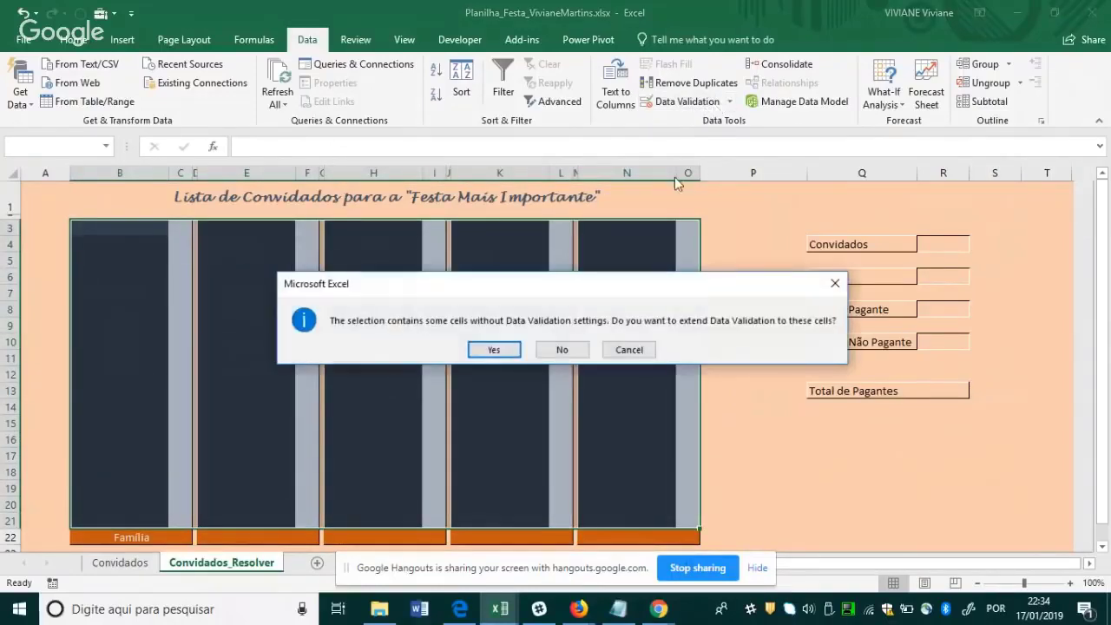
click(490, 349)
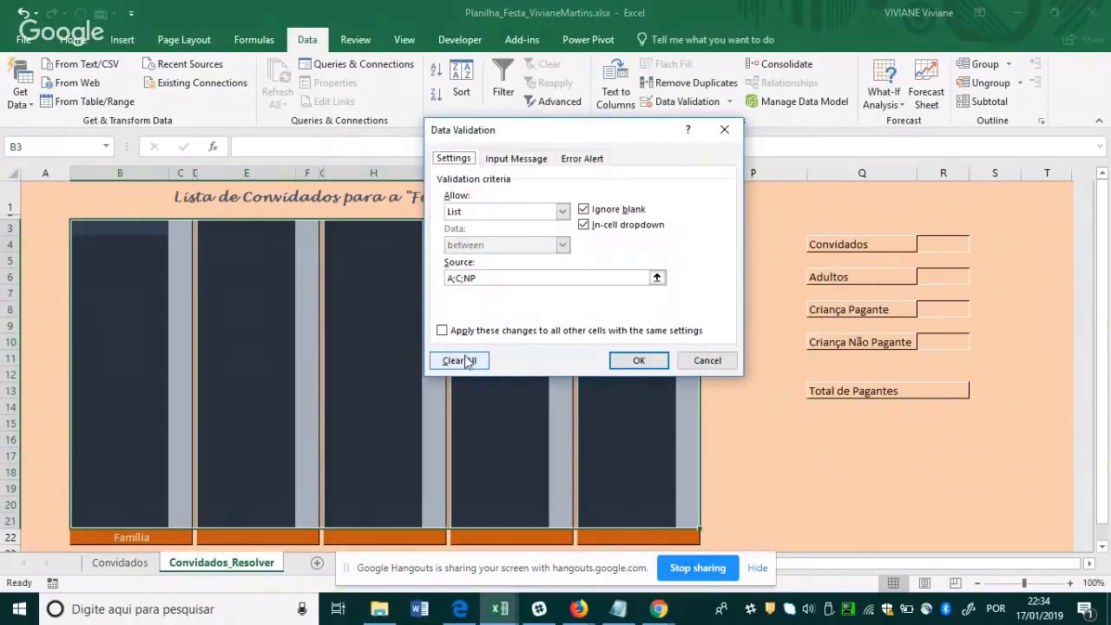
click(697, 367)
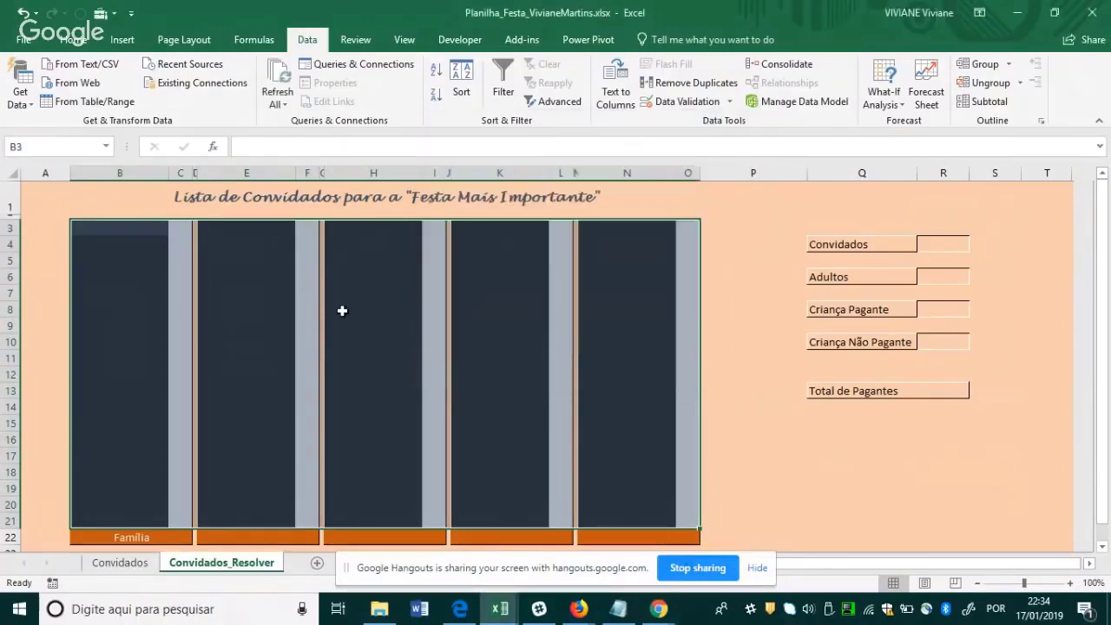
click(340, 309)
Fill B5:B9 of the Família block with the host's first name, Esposo, Filho, filho and Mae.
click(151, 271)
click(150, 266)
text(Viviane)
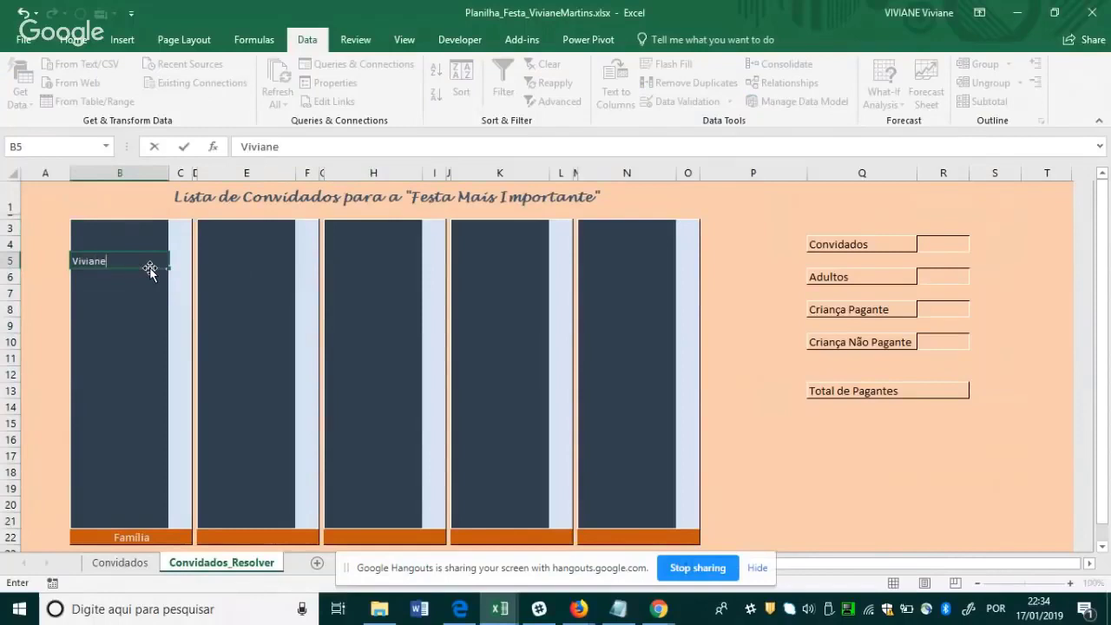
key(Return)
text(Esp)
key(Return)
text(Fil)
key(BackSpace)
key(BackSpace)
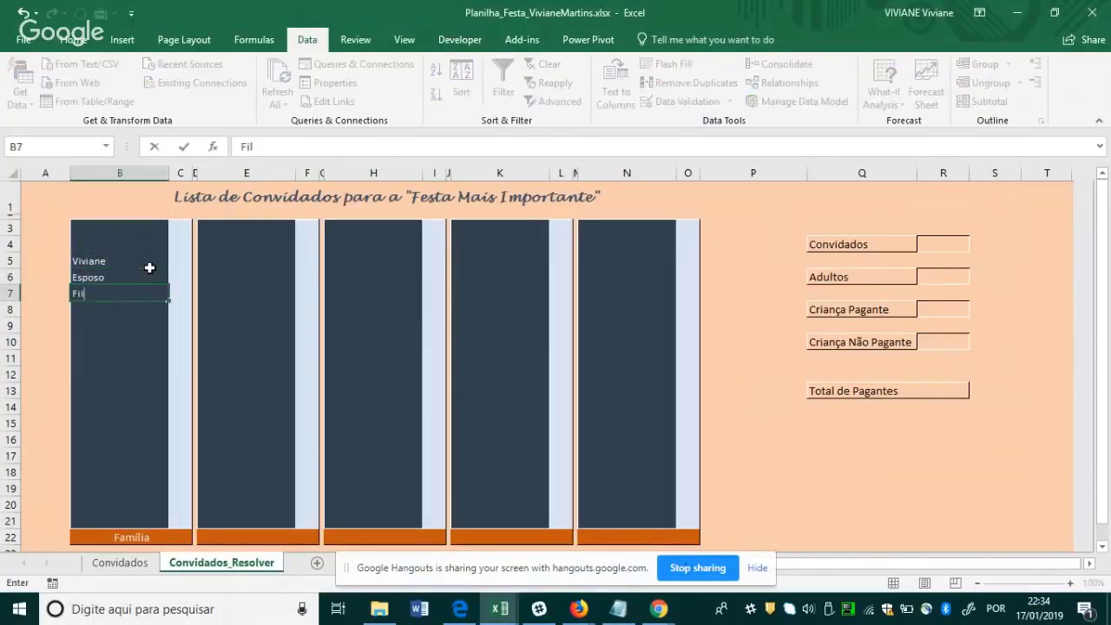
text(ho)
key(Return)
text(f)
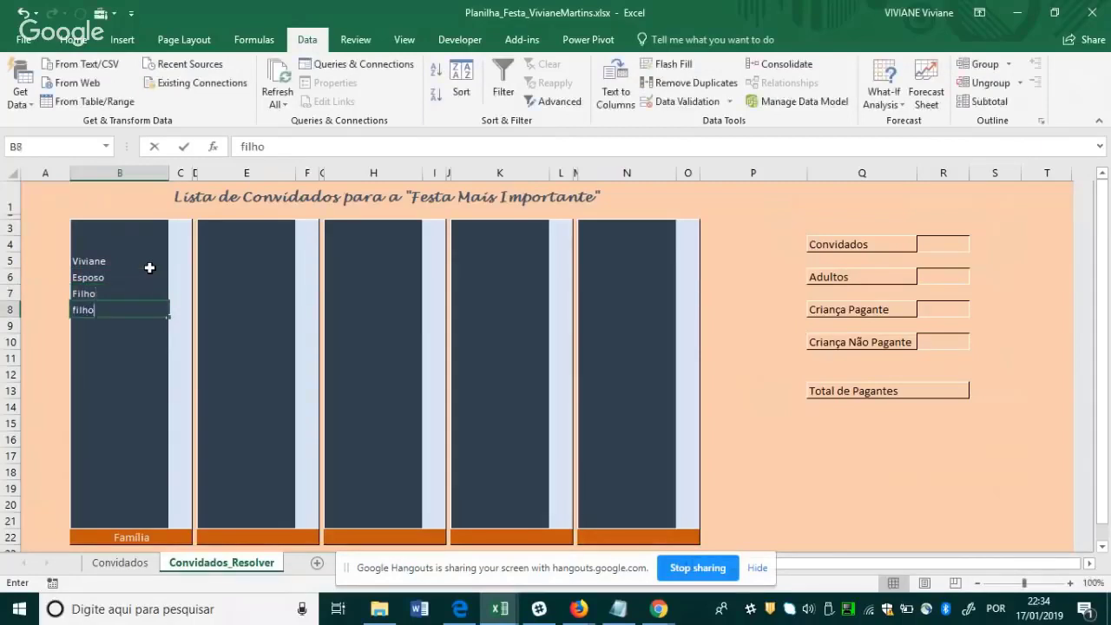
key(Return)
text(Mae)
key(Return)
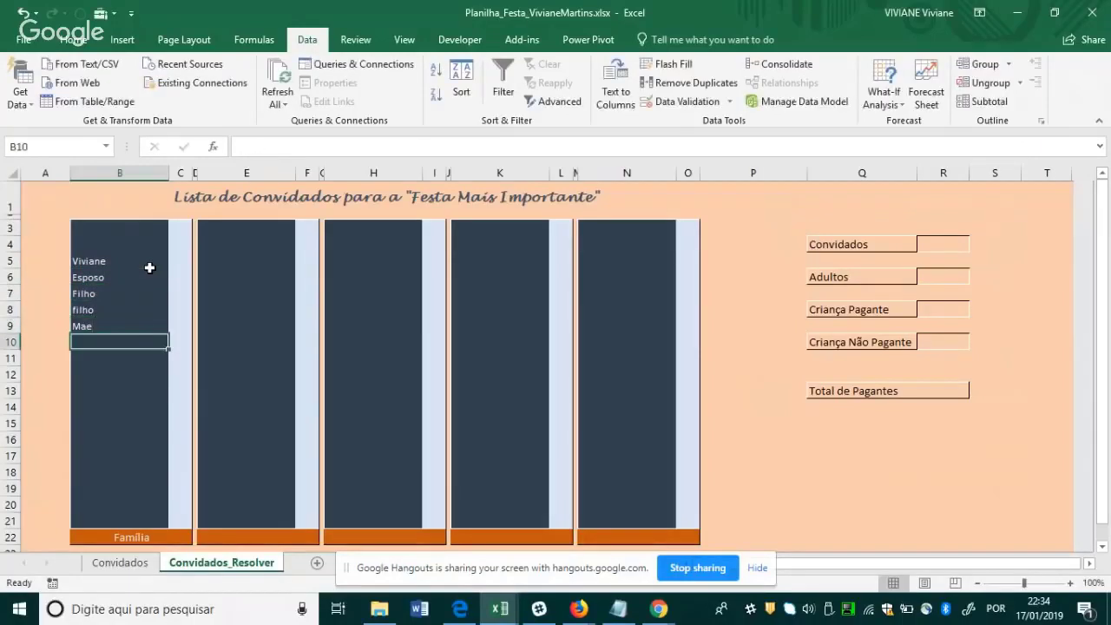
Assign category A to the five family guests in C5:C9.
click(186, 261)
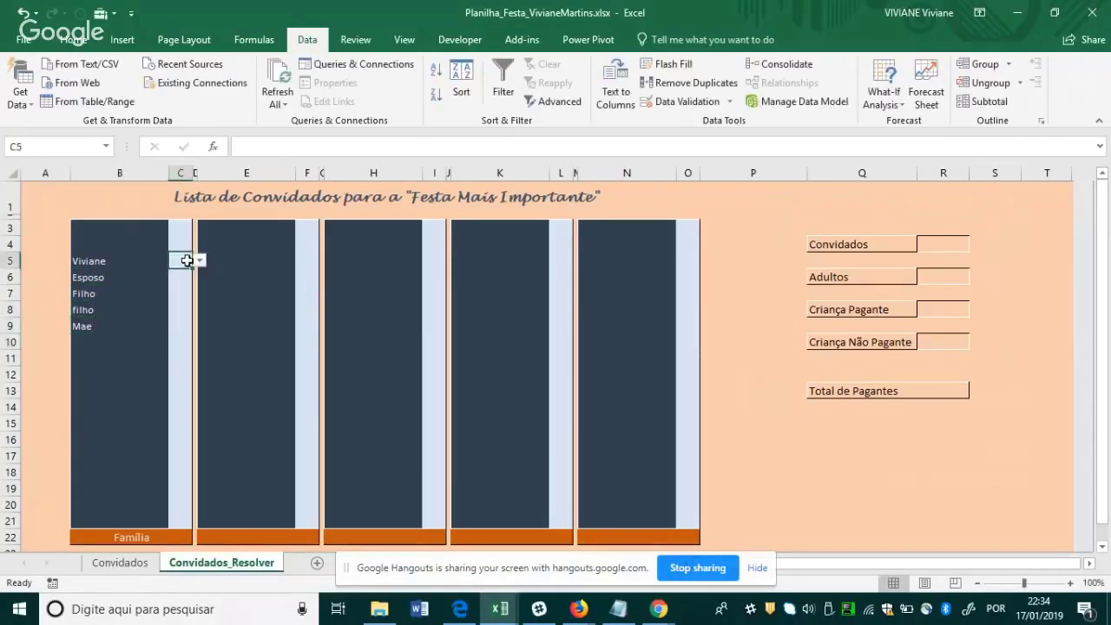
text(A)
key(Return)
text(A)
key(Return)
text(A)
key(Return)
text(A A)
key(Return)
Add the guest afilhada in B10 and assign category C in C10.
key(Left)
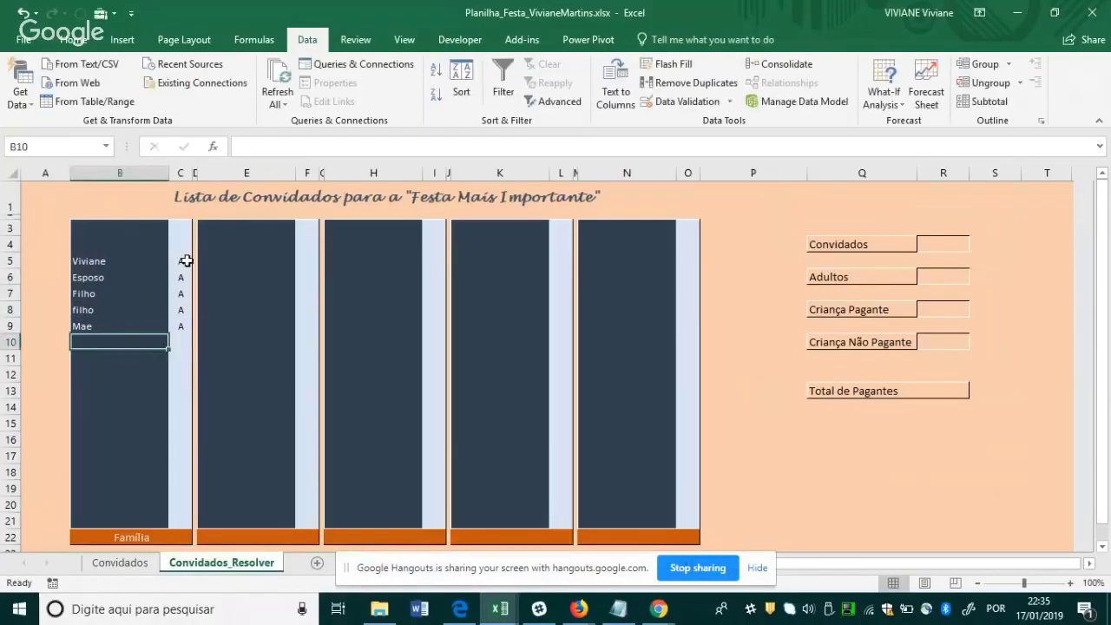
text(afilhada)
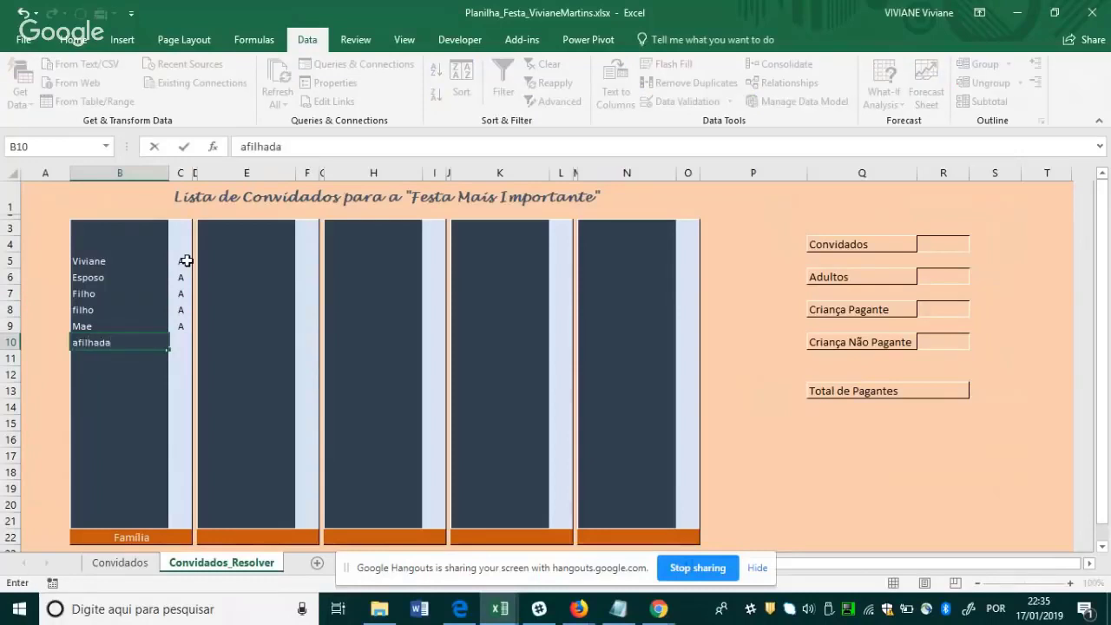
key(Right)
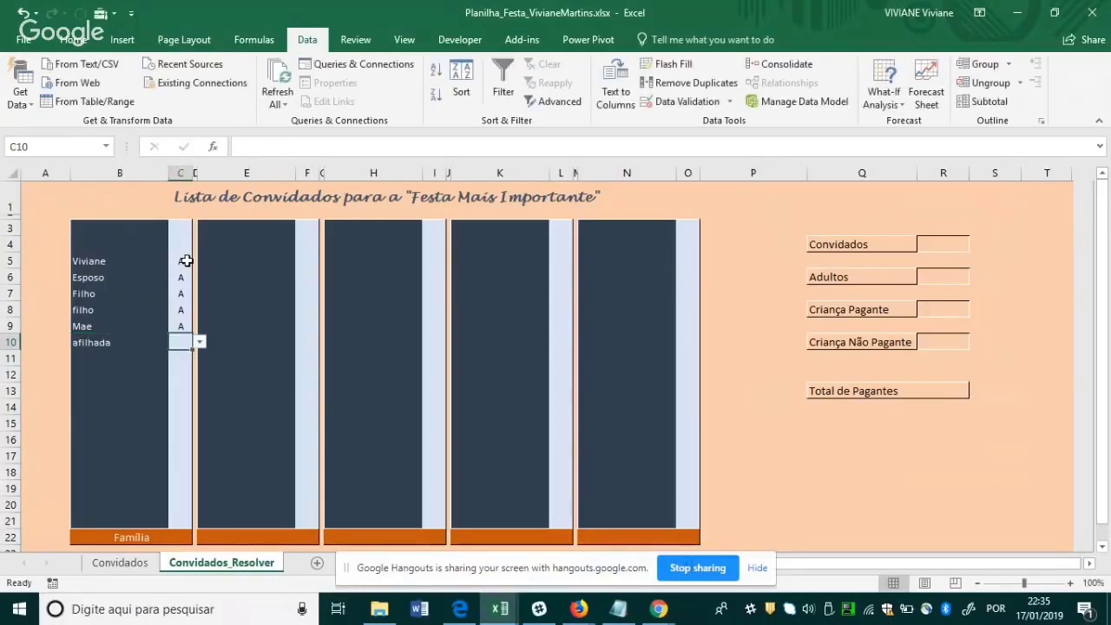
text(C)
key(Return)
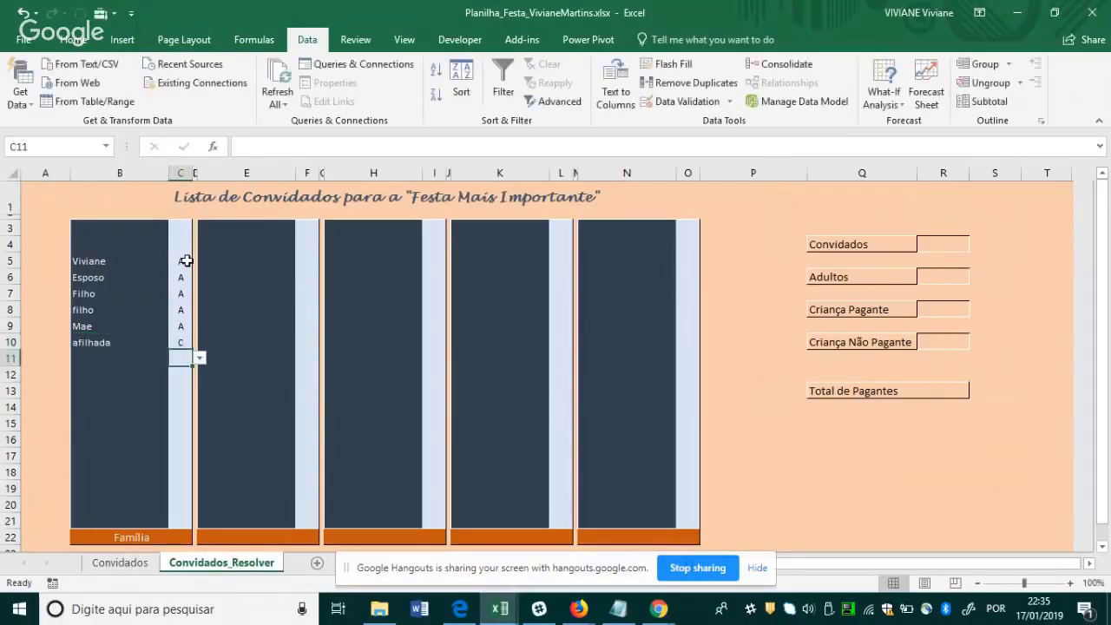
Compare the afilhada row with how child guests are formatted in the finished Convidados sheet, and return to Convidados_Resolver.
click(178, 343)
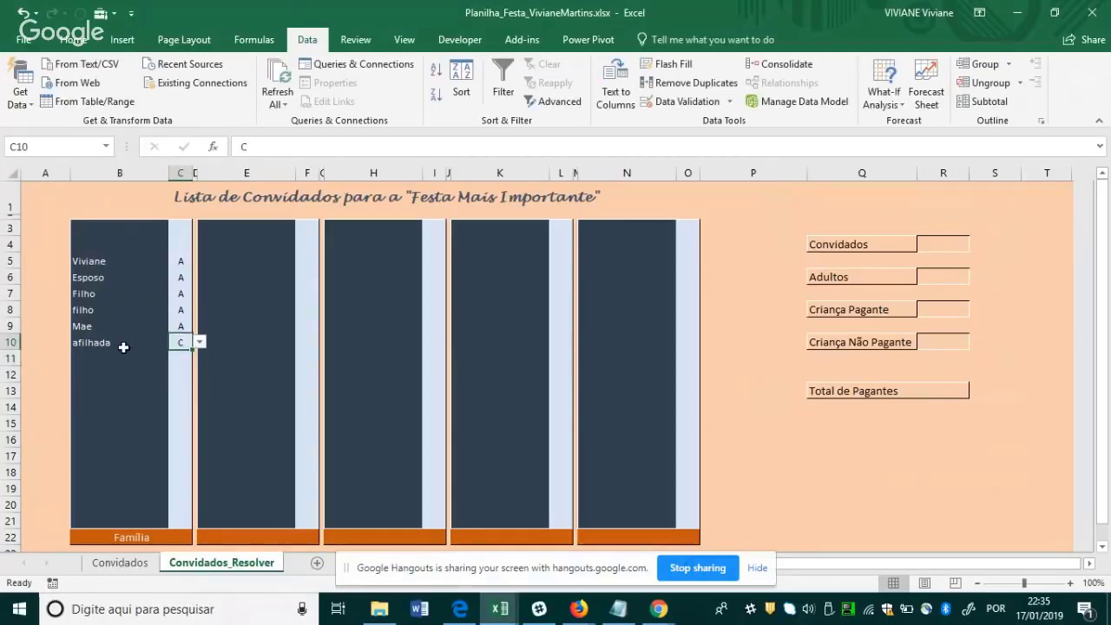
click(130, 345)
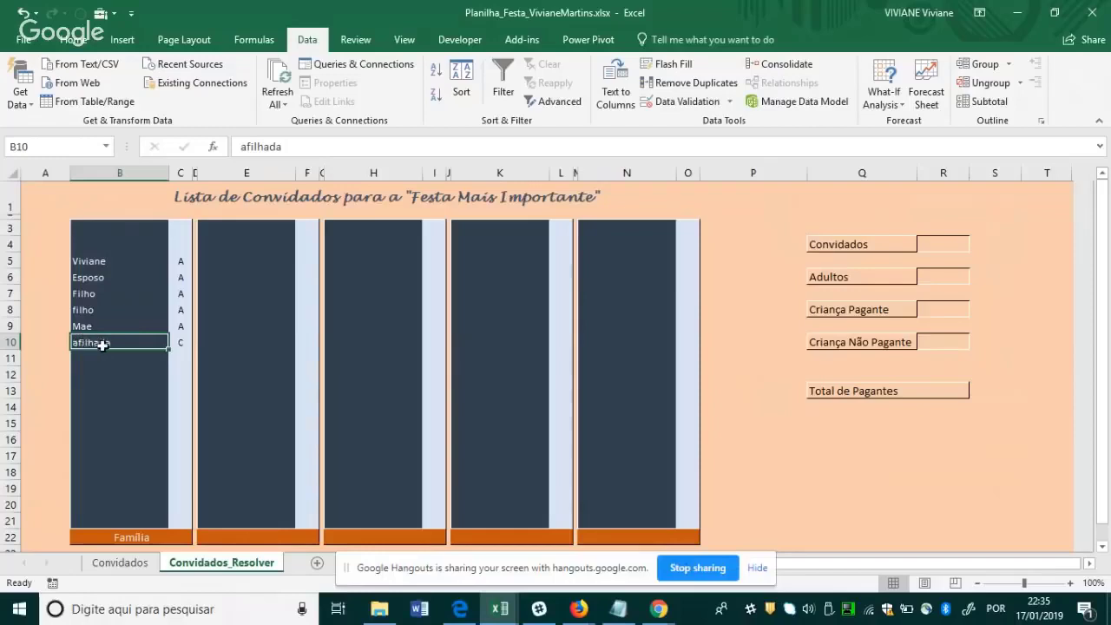
click(120, 562)
drag(325, 287, 337, 317)
click(469, 288)
drag(136, 301, 141, 331)
drag(353, 287, 363, 338)
click(176, 302)
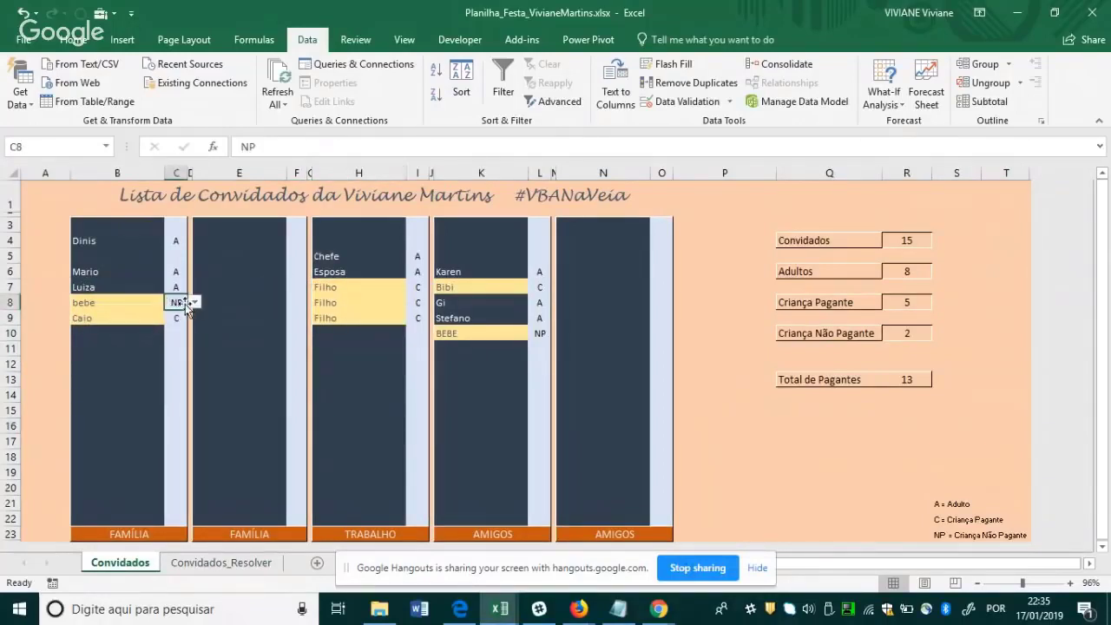
click(146, 318)
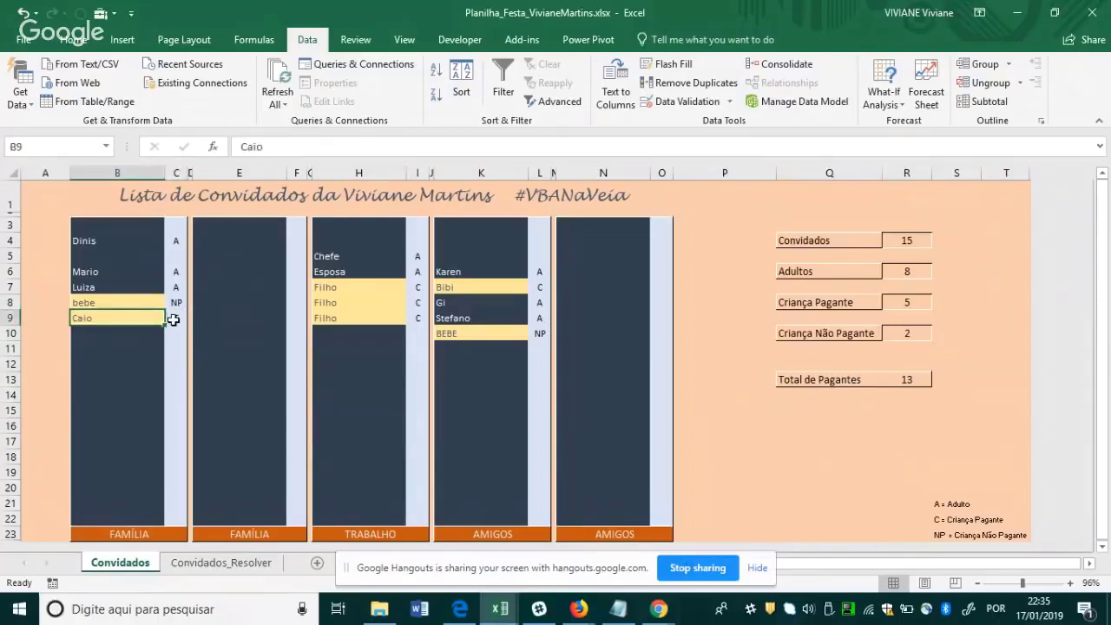
click(213, 564)
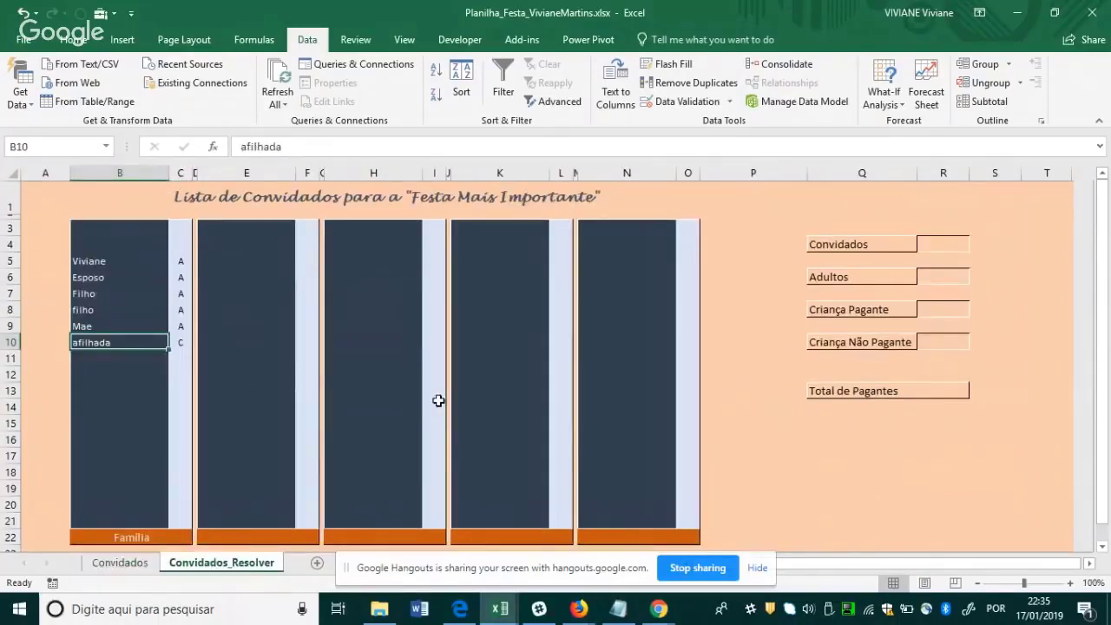
drag(141, 227, 152, 510)
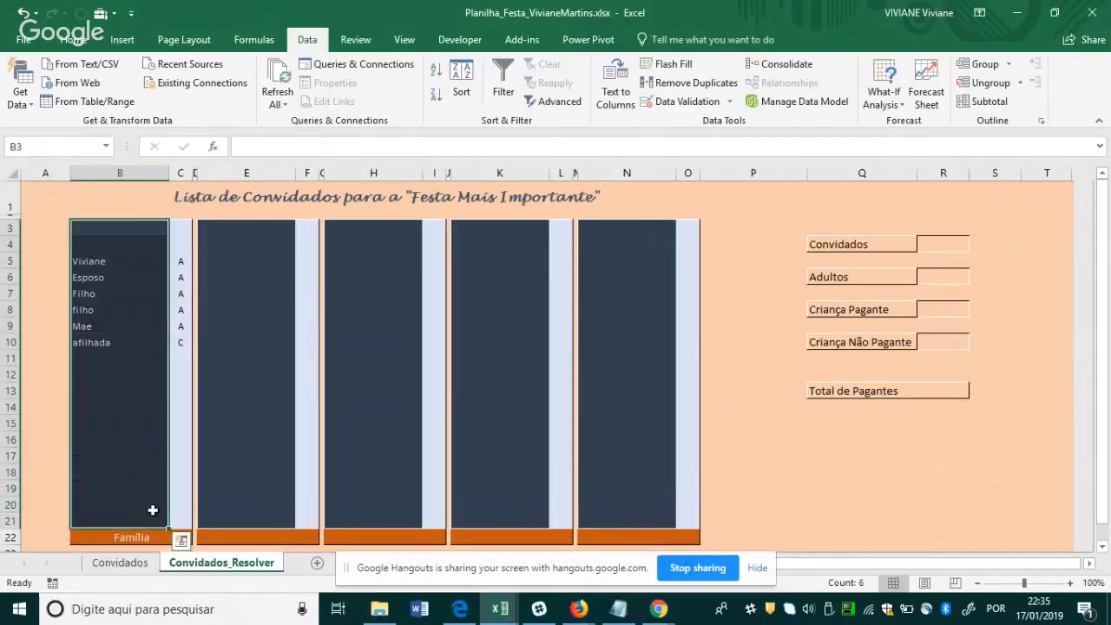
click(247, 225)
drag(247, 225, 270, 513)
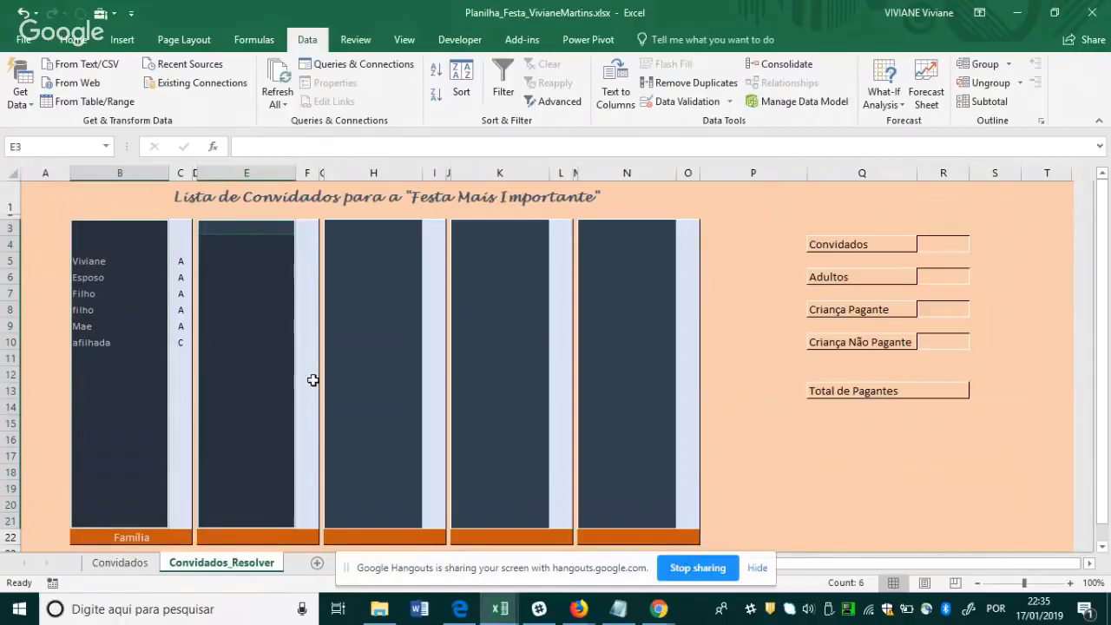
drag(365, 230, 379, 520)
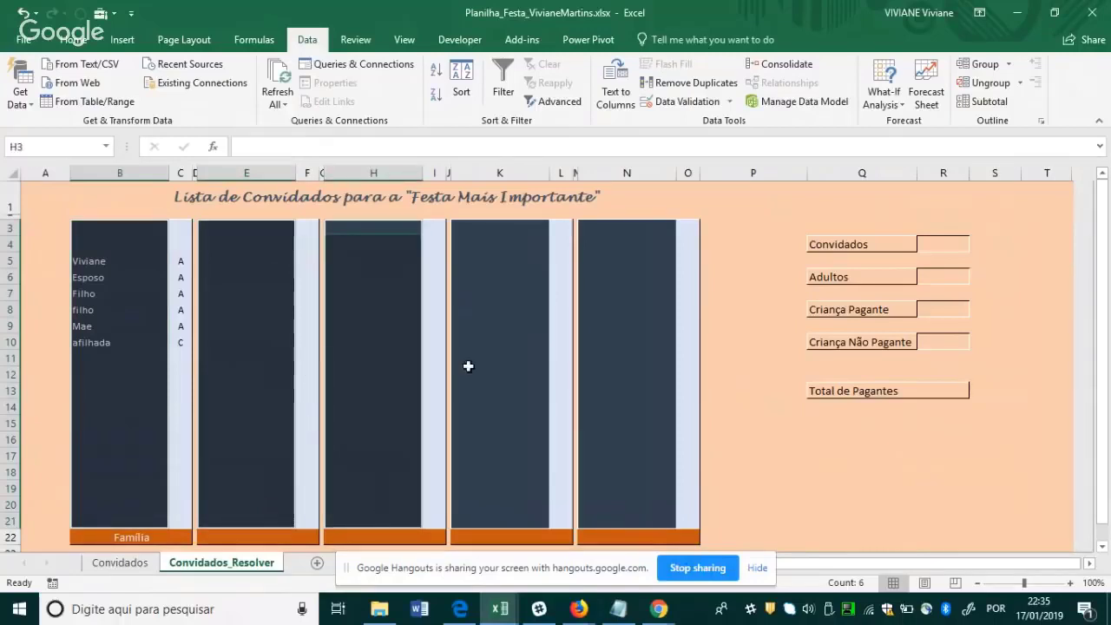
drag(495, 243, 505, 514)
click(369, 423)
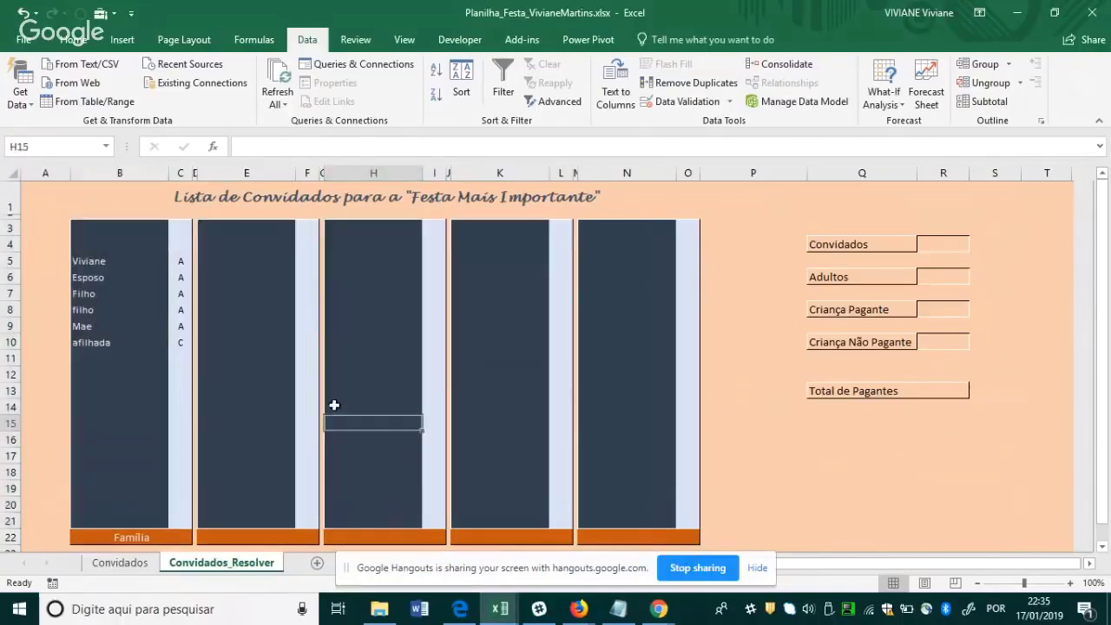
drag(134, 234, 144, 520)
drag(243, 227, 248, 521)
drag(375, 229, 384, 517)
click(526, 356)
drag(140, 228, 166, 524)
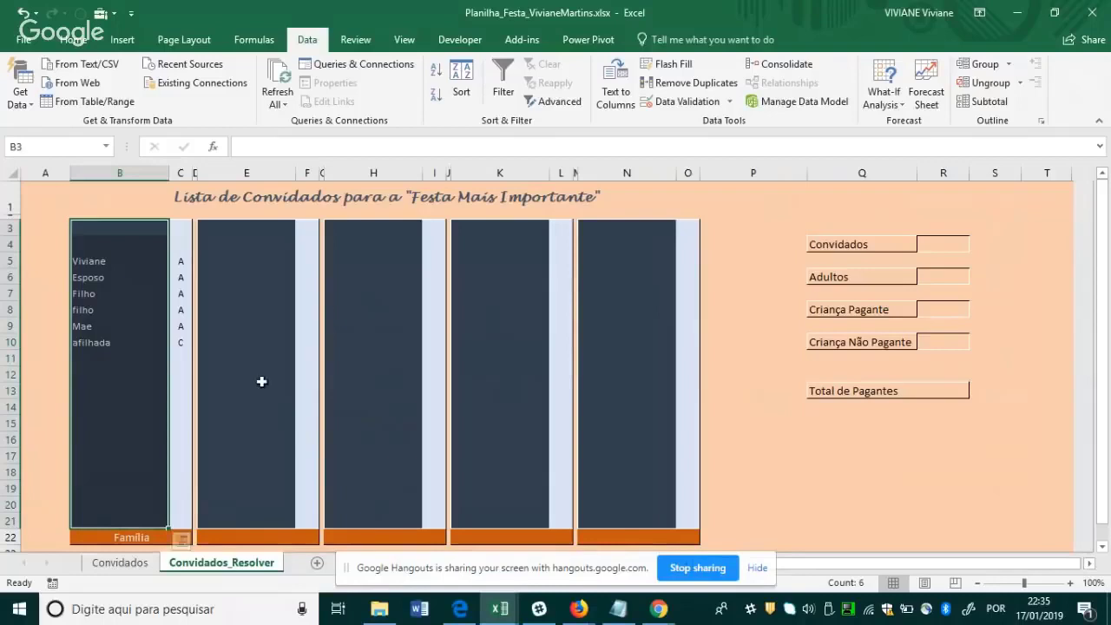
click(148, 274)
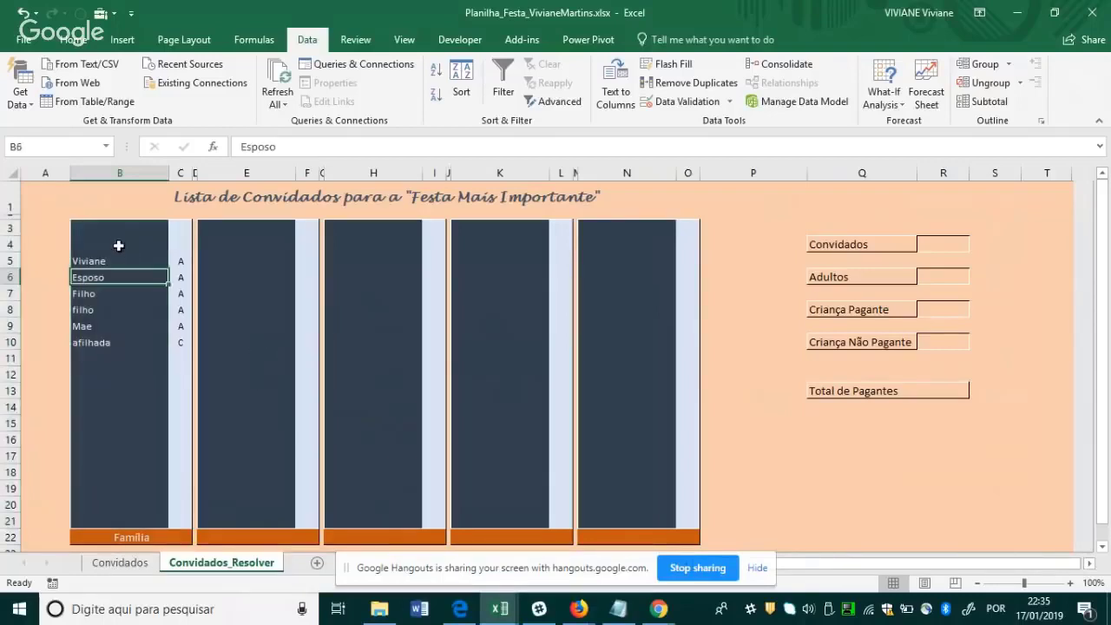
Add an aunt's name in B14 and the guest Neto in B15 of the Família block.
click(130, 385)
click(114, 407)
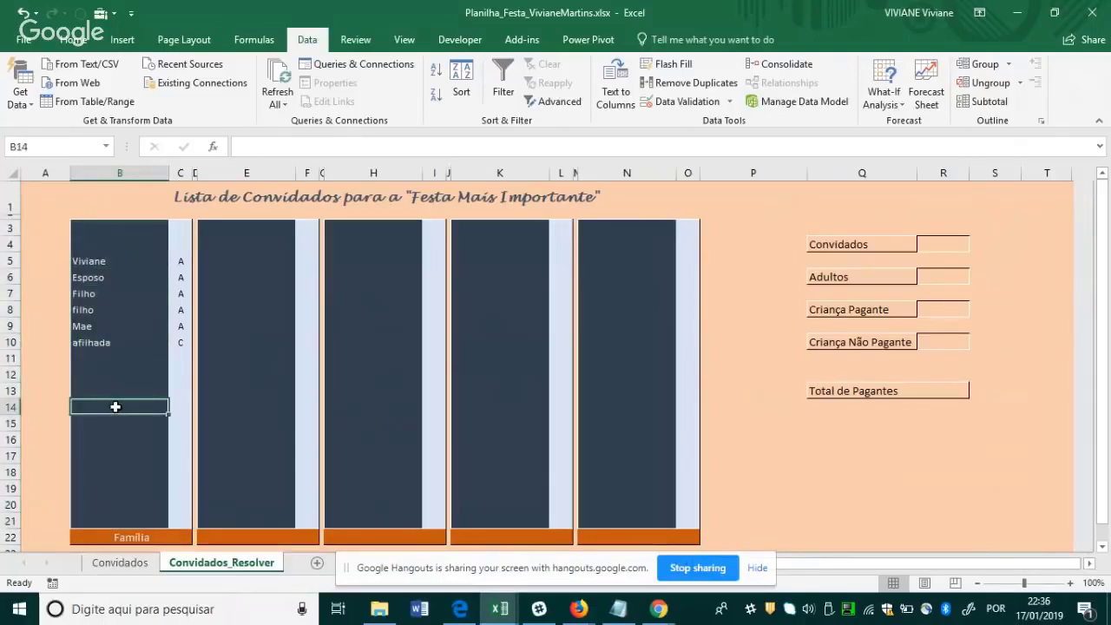
text(tia Maria)
key(Return)
text(Neto)
key(Tab)
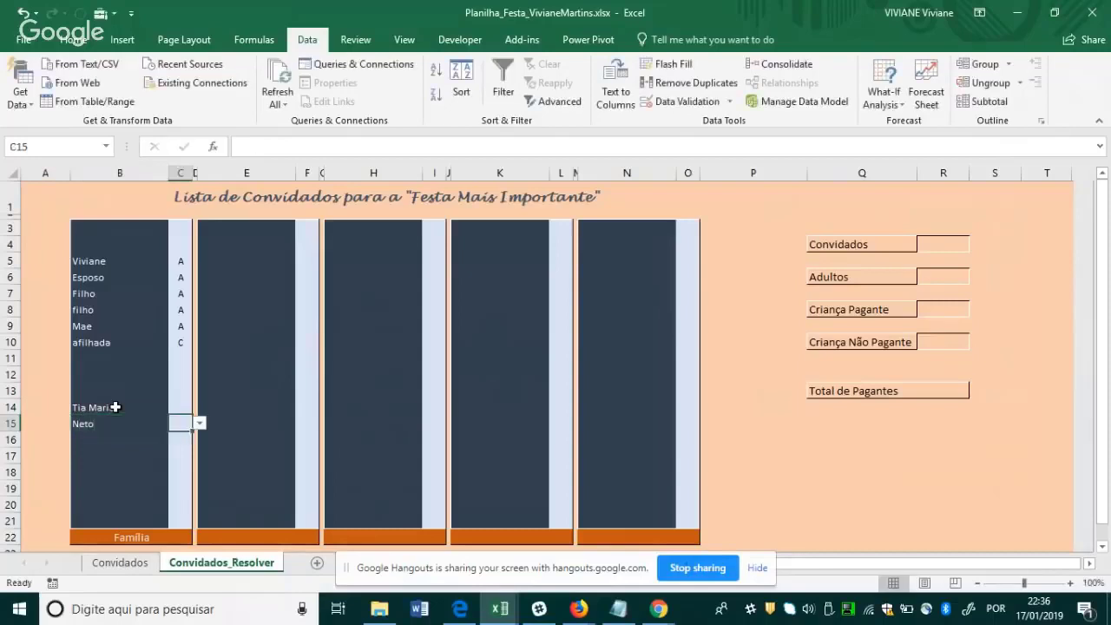
Assign category NP to the guest Neto in C15.
text(N´P)
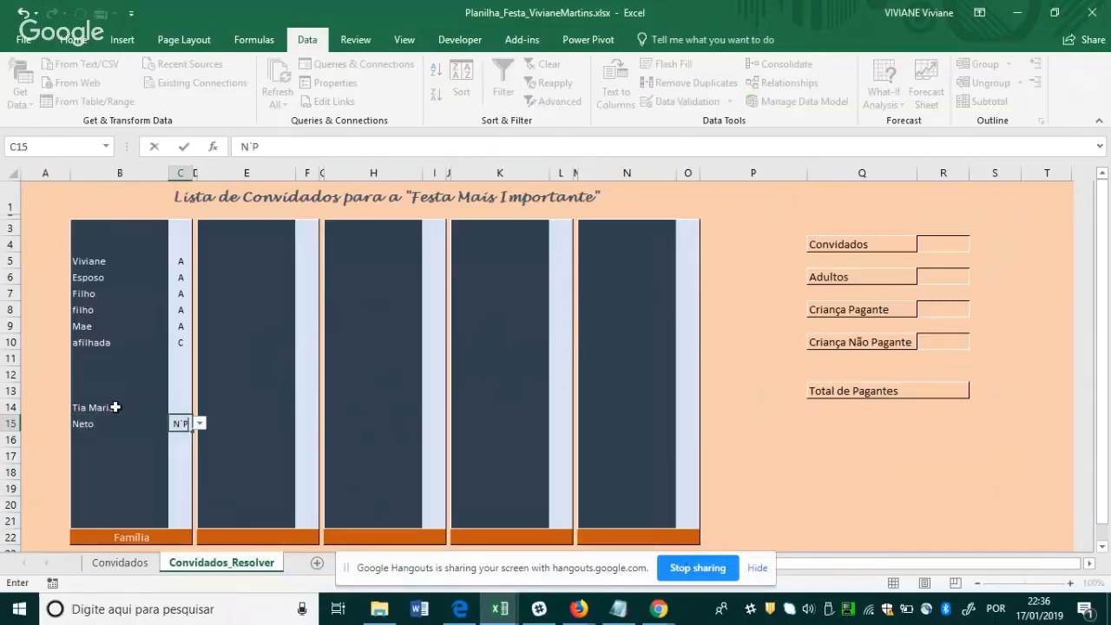
key(Return)
key(BackSpace)
key(BackSpace)
key(BackSpace)
text(NP)
key(Return)
Start a new conditional formatting rule for B3:B21 that uses a formula to determine which cells to format.
drag(130, 227, 130, 520)
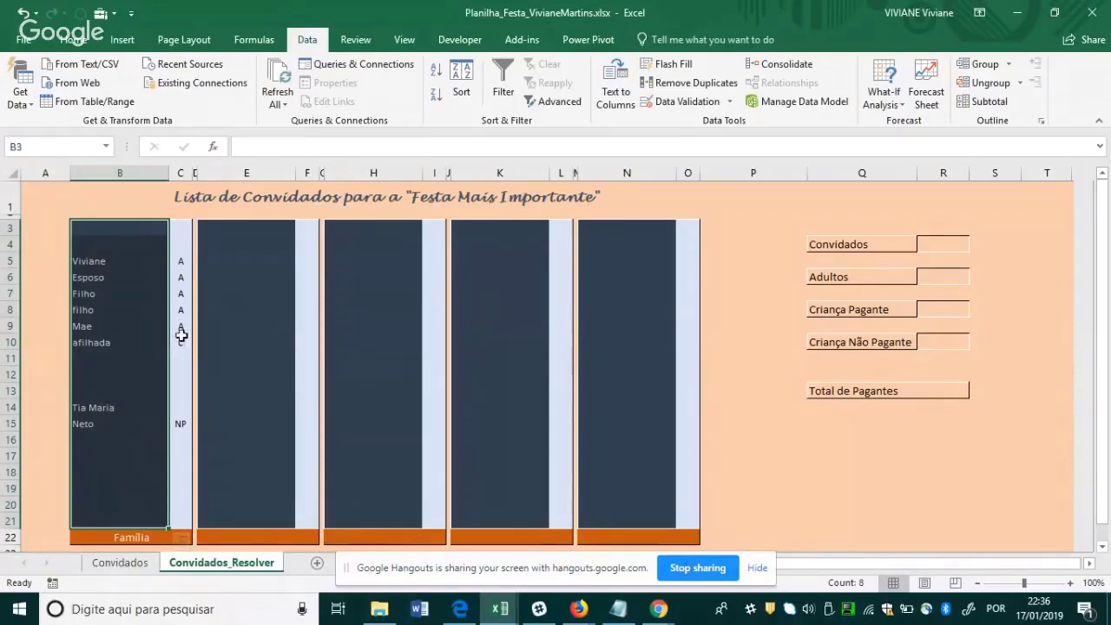
click(128, 317)
drag(130, 228, 135, 520)
click(75, 40)
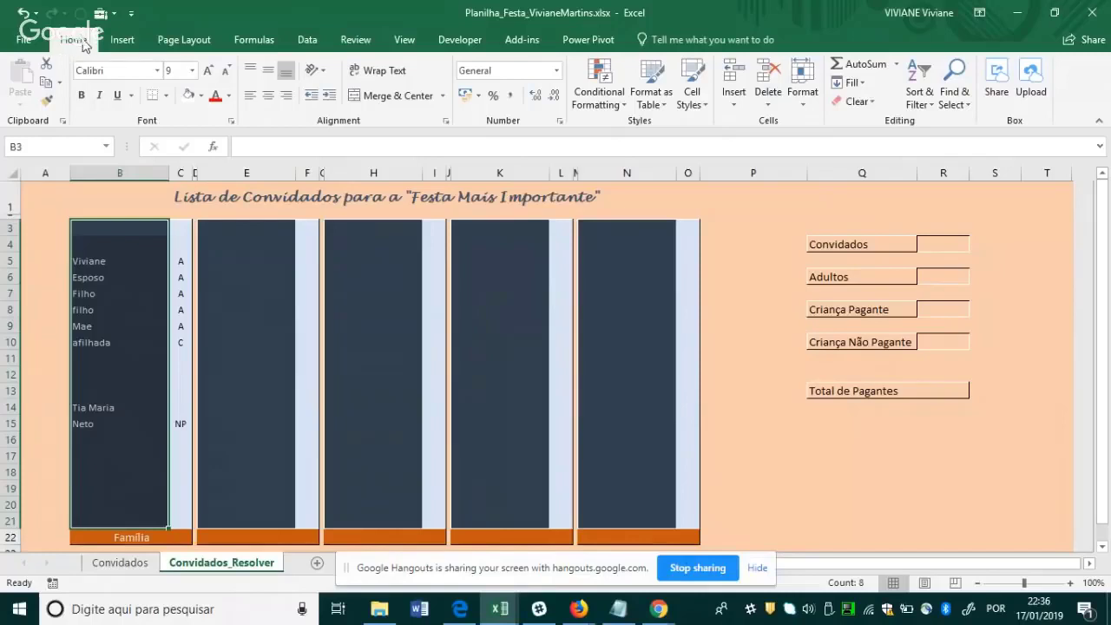
click(605, 108)
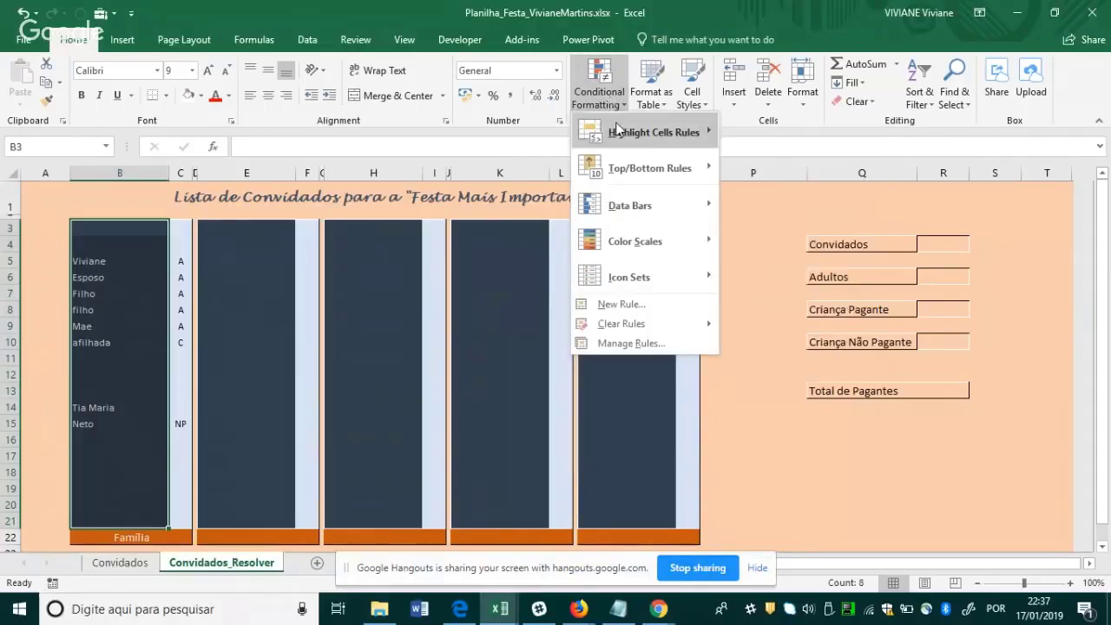
click(634, 303)
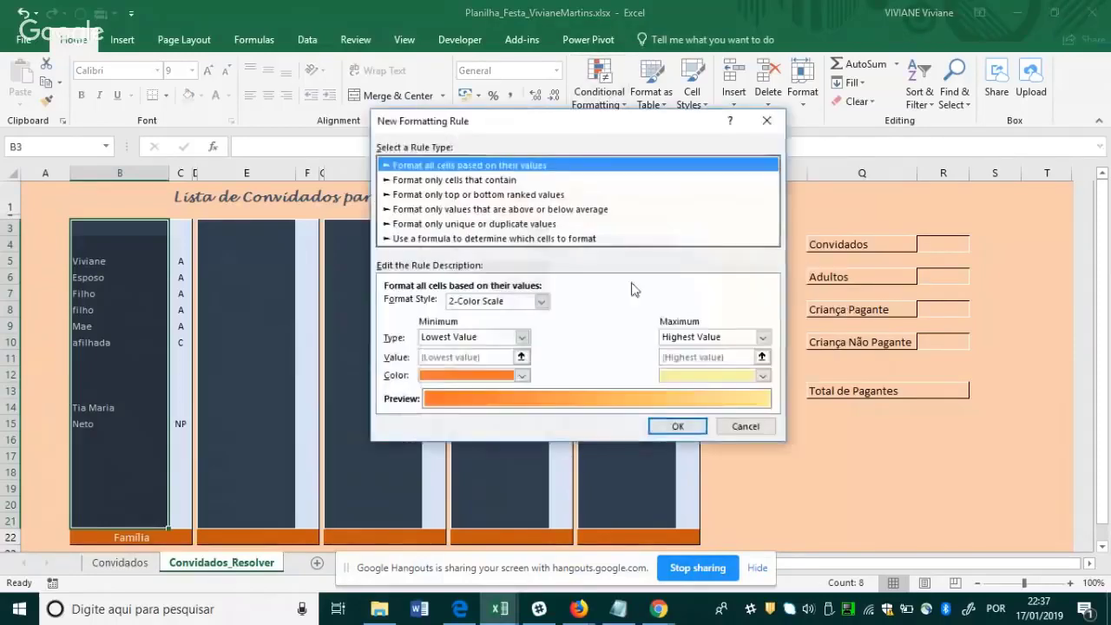
click(413, 242)
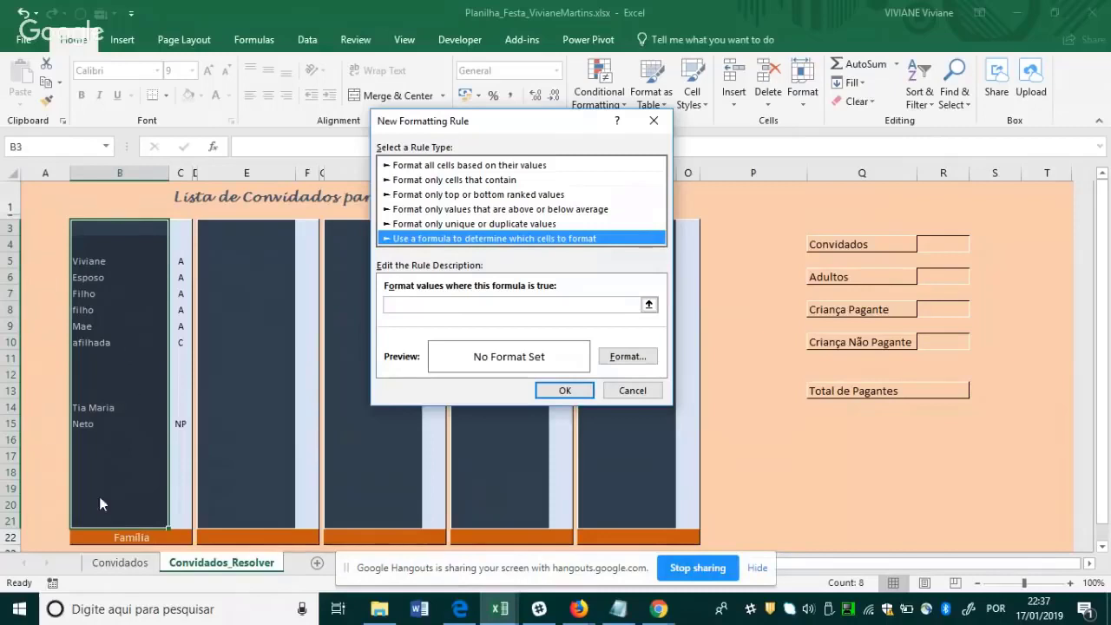
Enter the rule formula =OR(C3="C";C3="NP") with relative references to the category cell.
click(421, 306)
text(=OR()
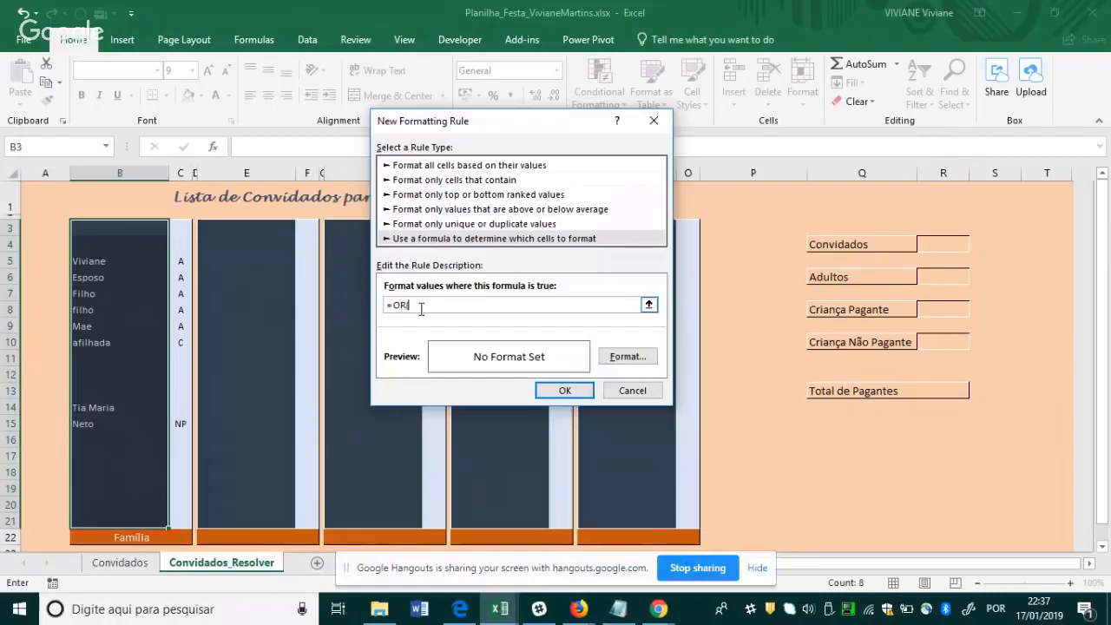
click(181, 230)
key(F4)
key(F4)
key(F4)
text(=)
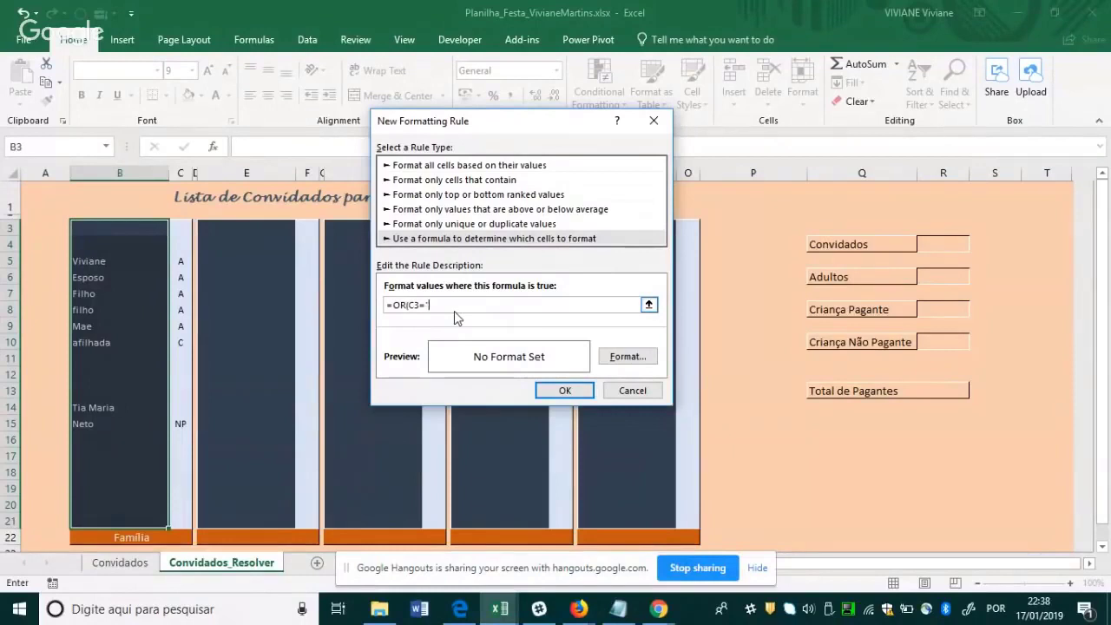
text("C";)
click(187, 231)
key(F4)
key(F4)
key(F4)
key(F4)
key(F4)
key(F4)
key(F4)
key(F4)
key(F4)
key(F4)
key(F4)
key(F4)
key(F4)
key(F4)
key(F4)
key(F4)
key(F4)
key(F4)
key(F4)
text(="NP"))
Copy the rule formula and paste it into a new Notepad document.
drag(491, 306, 375, 317)
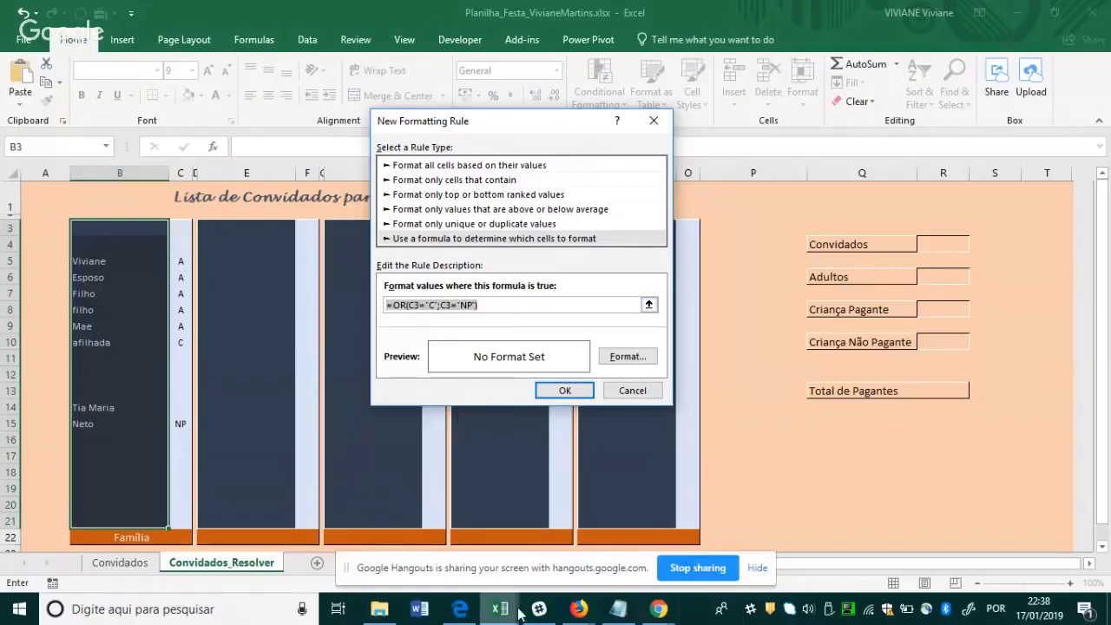
click(231, 608)
text(note)
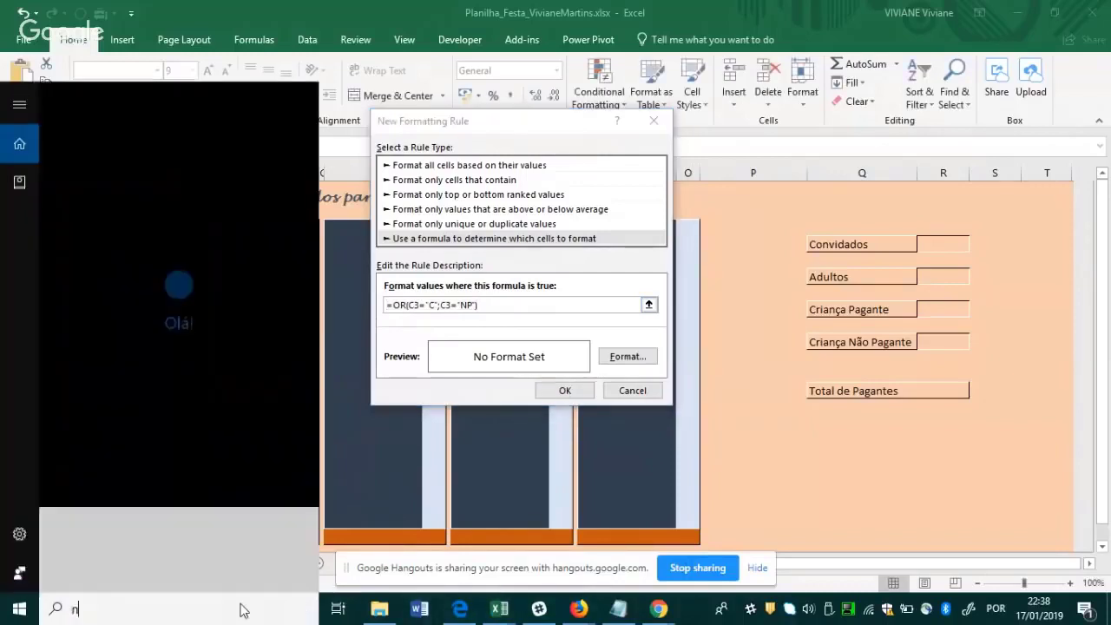
key(Return)
key(ctrl+v)
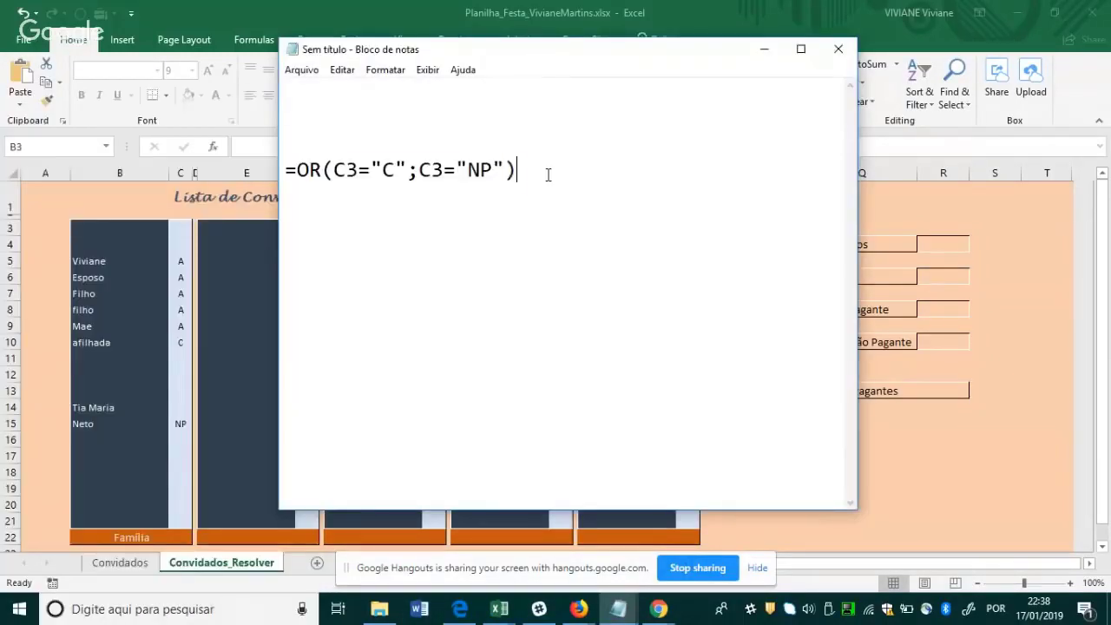
Add the Portuguese version =OU(C3="C";C3="NP") below the pasted formula and return to the formatting rule in Excel.
key(ctrl+a)
click(582, 186)
key(Return)
key(Return)
key(ctrl+v)
drag(310, 248, 322, 249)
text(U)
drag(335, 249, 499, 248)
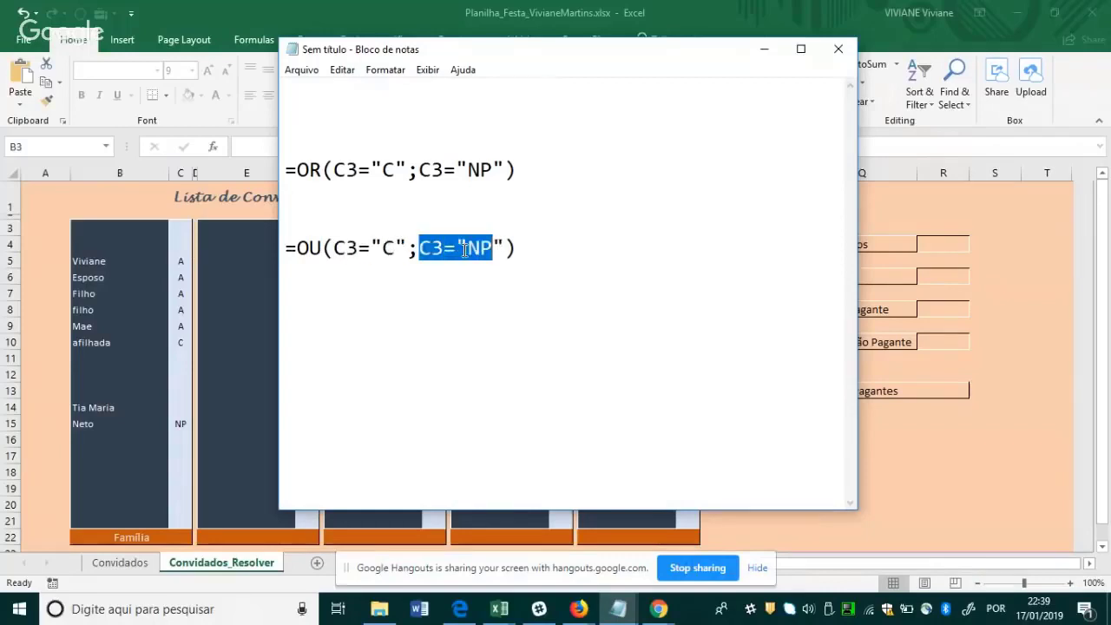
drag(335, 249, 504, 248)
click(764, 49)
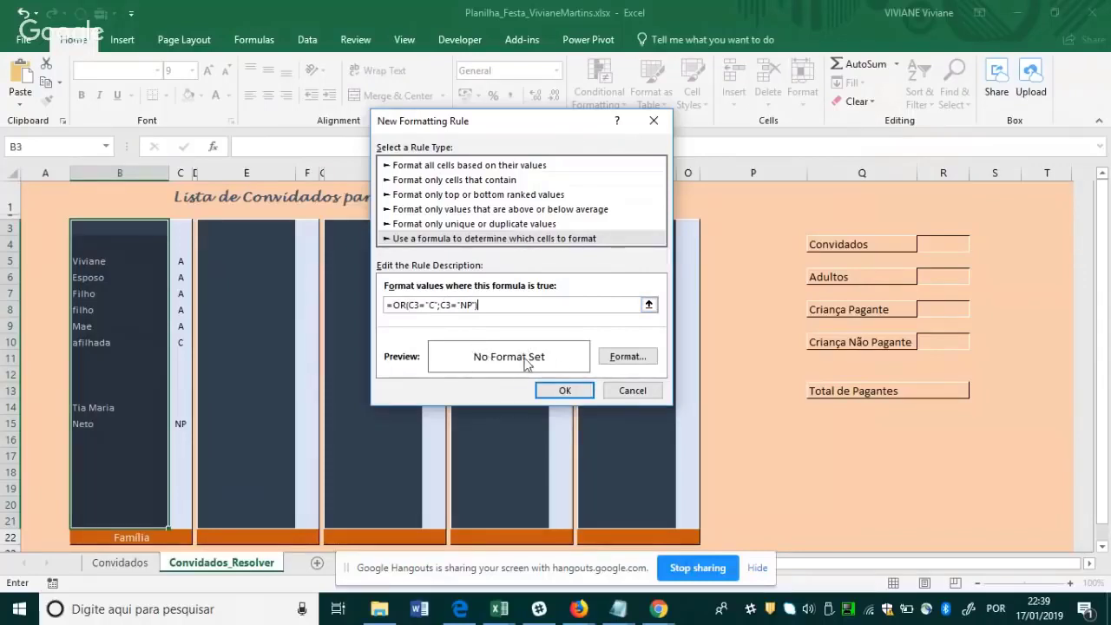
Set the rule's fill to the light gold theme color.
click(626, 357)
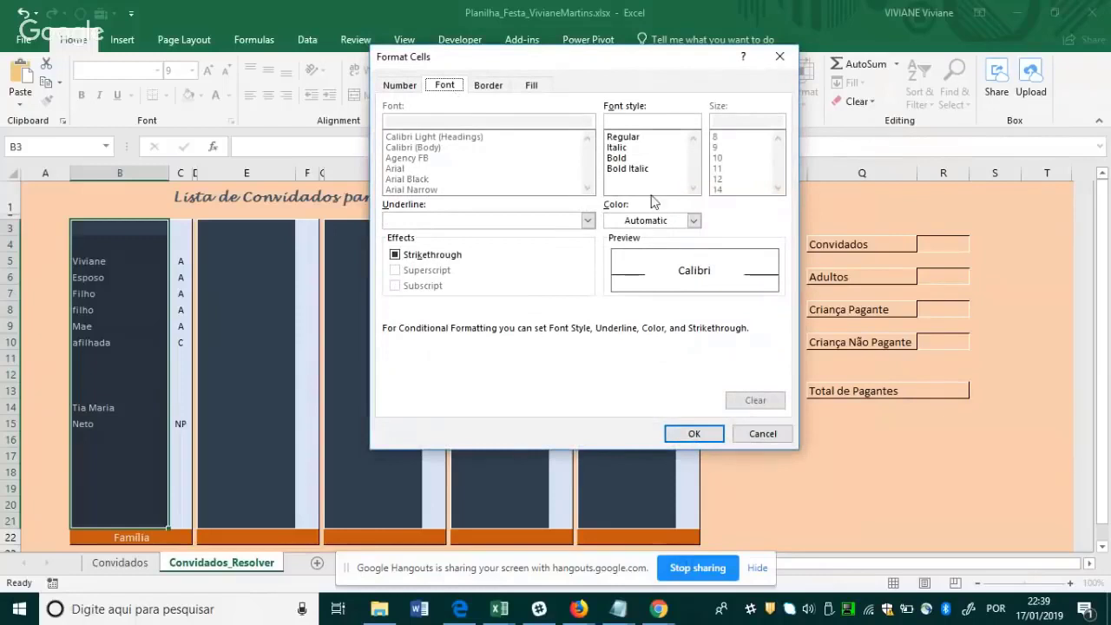
click(694, 220)
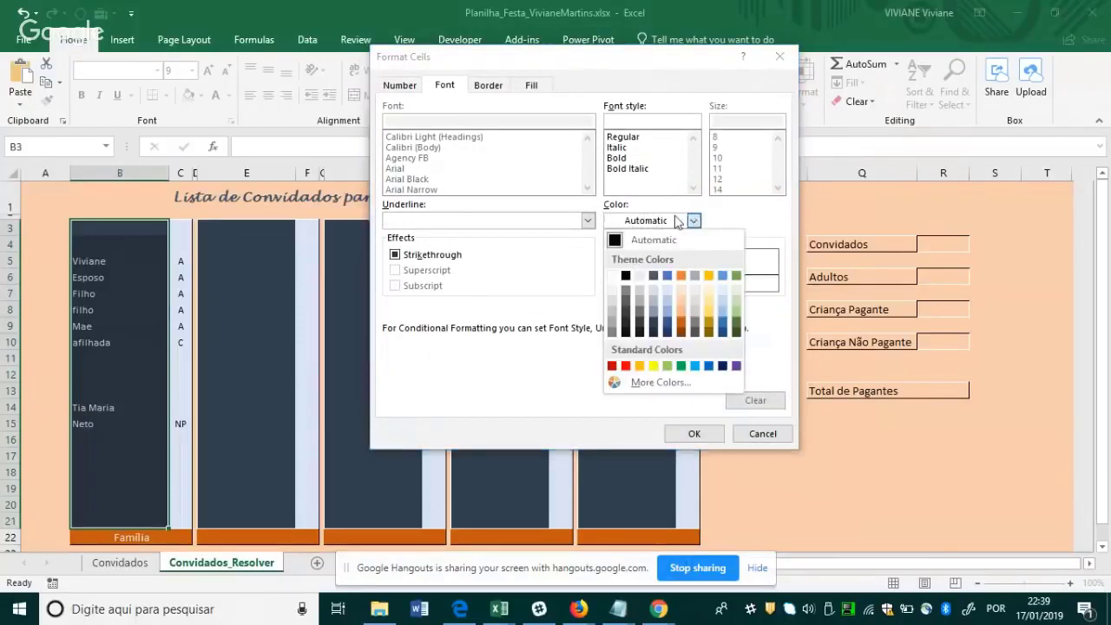
click(679, 220)
click(532, 86)
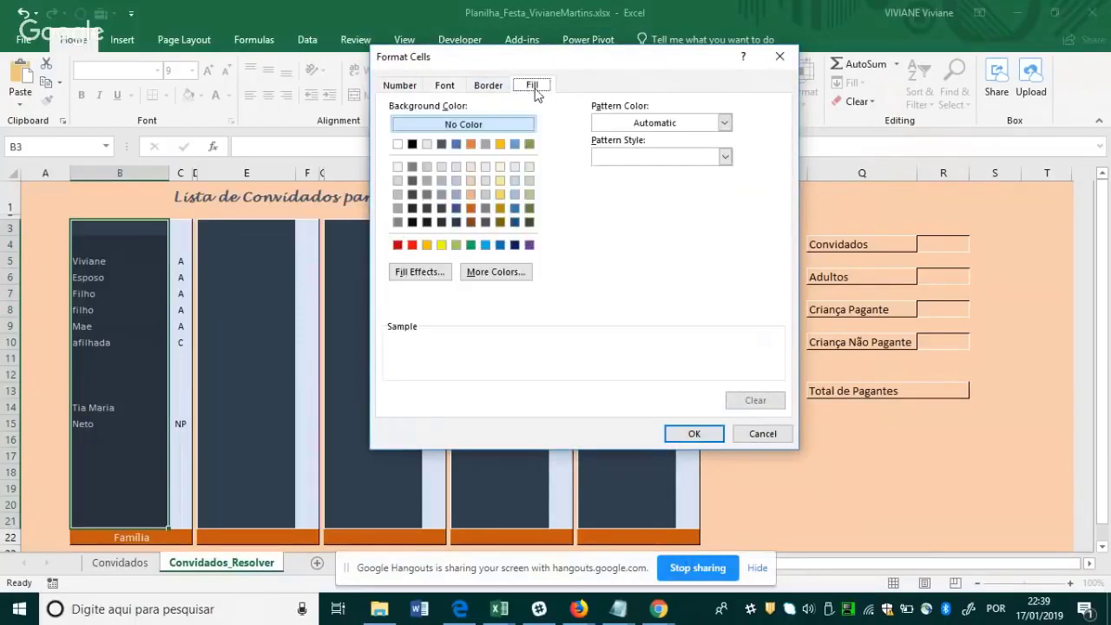
click(500, 181)
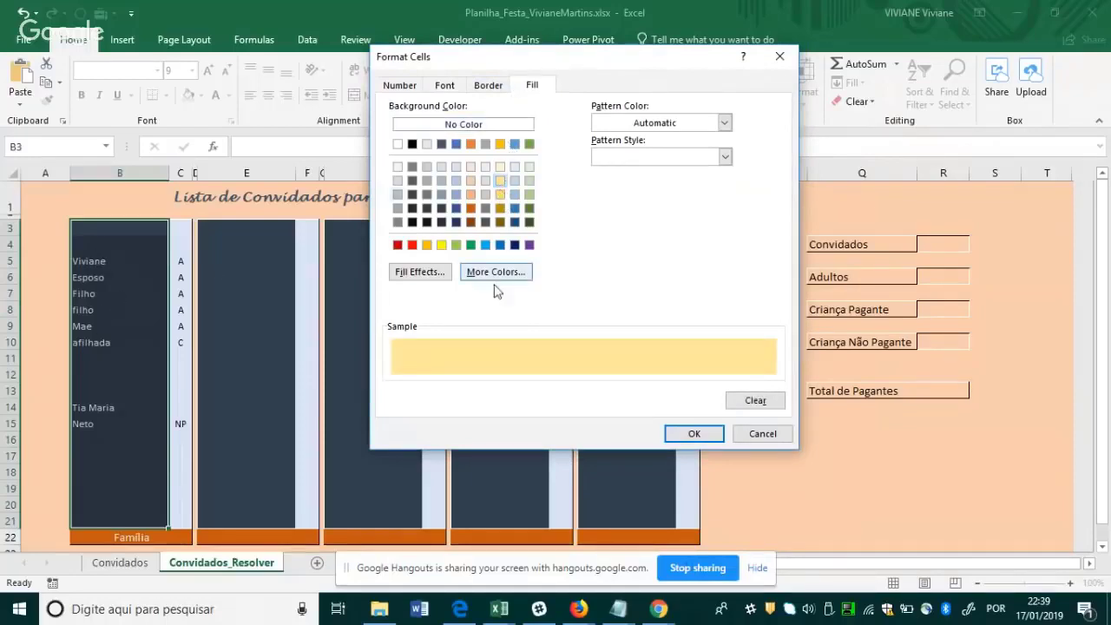
Set the rule's font color to black and apply the rule to the Família name column.
click(453, 92)
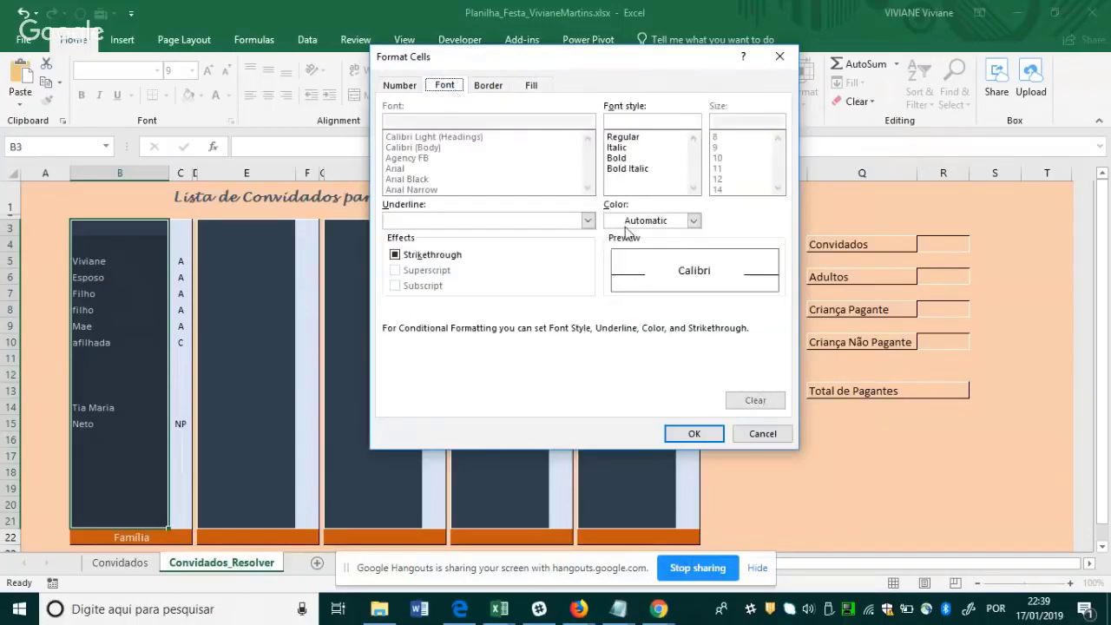
click(693, 220)
click(625, 276)
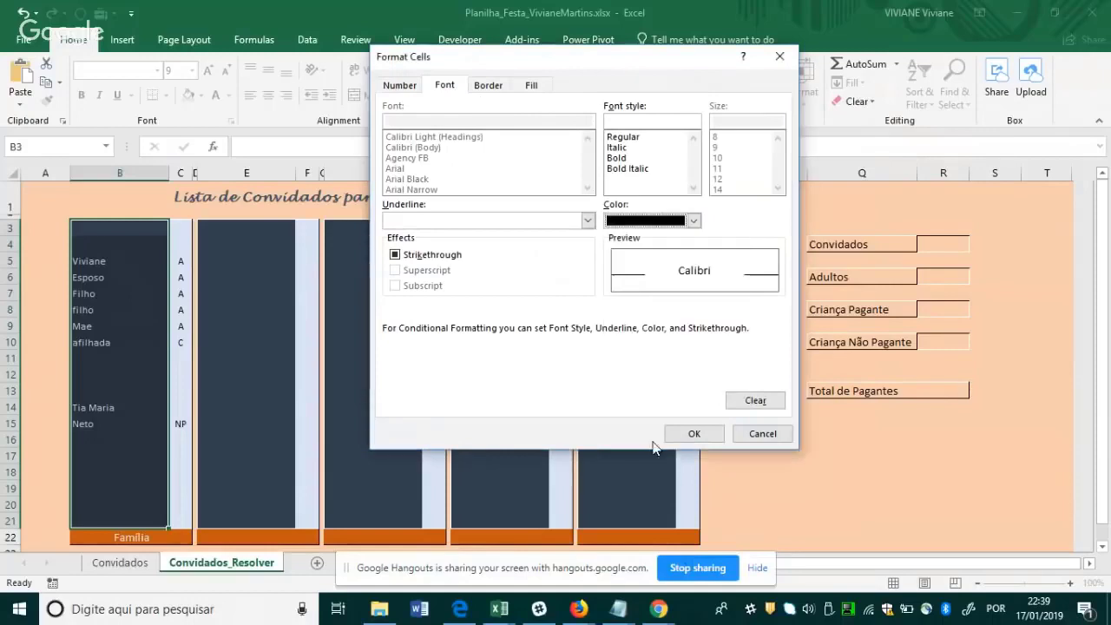
click(695, 434)
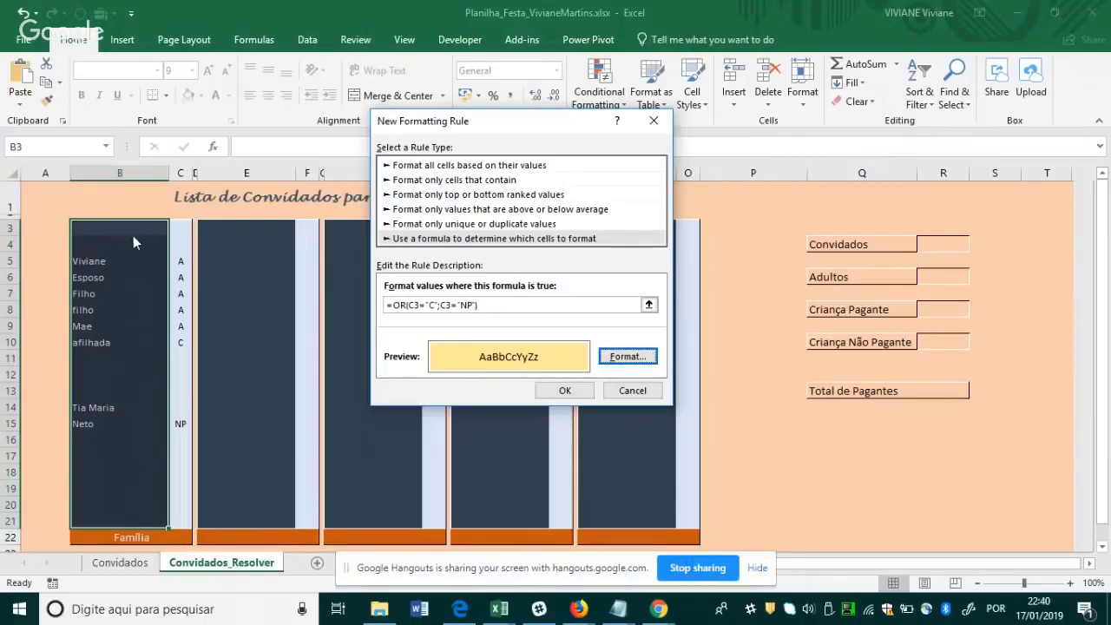
click(565, 392)
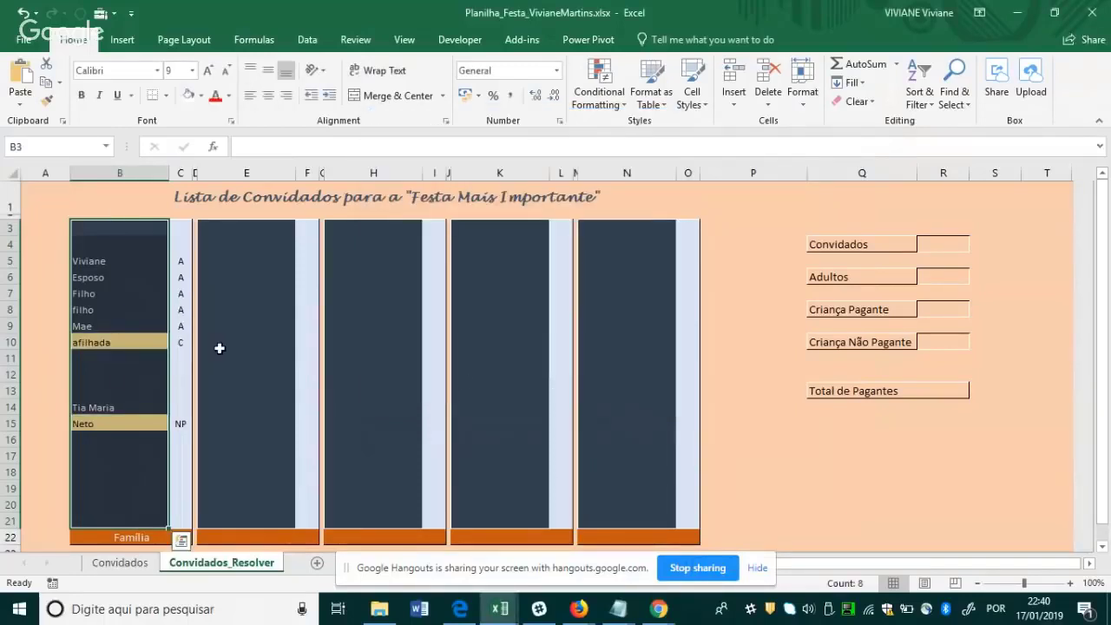
Assign category A to the aunt in C14.
click(163, 406)
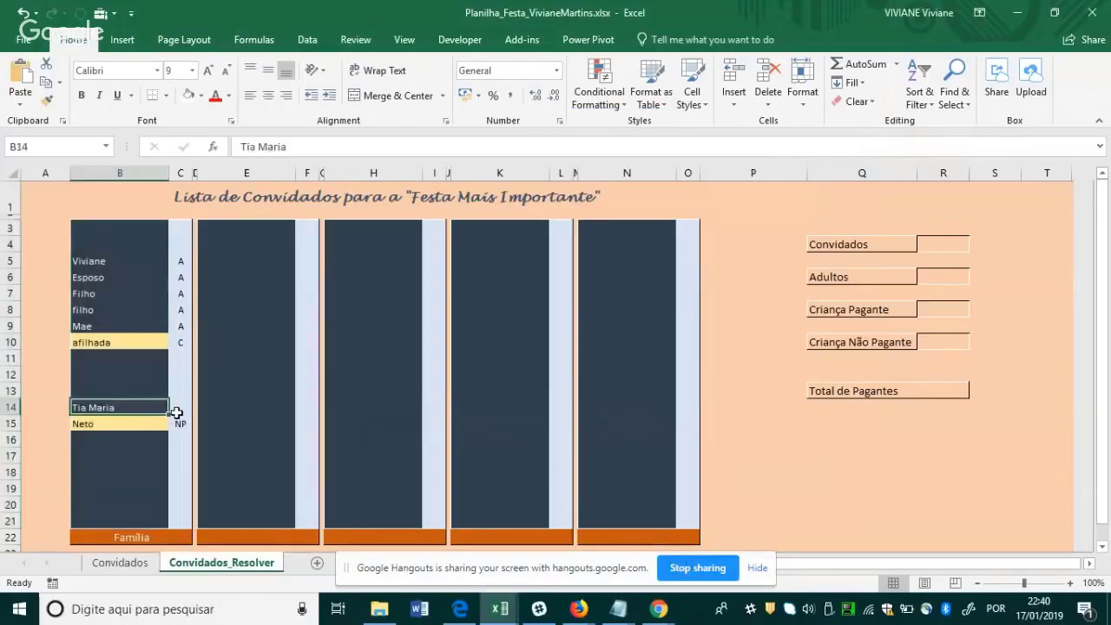
click(185, 412)
text(A)
key(Return)
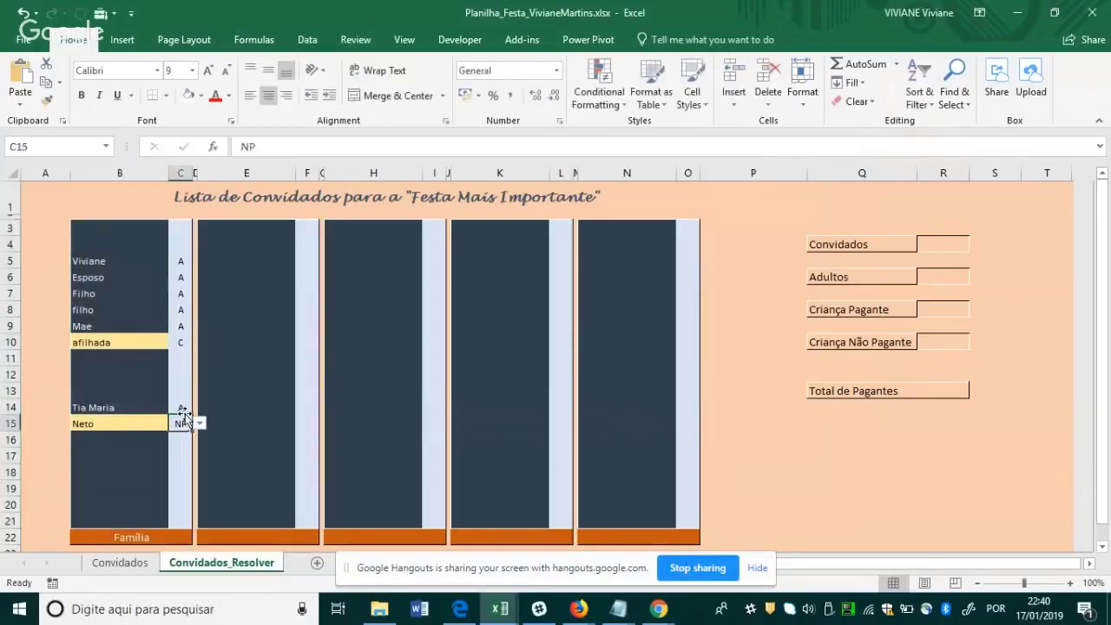
Add two more guests named neto in B16 and B17.
click(144, 463)
key(Up)
text(neto)
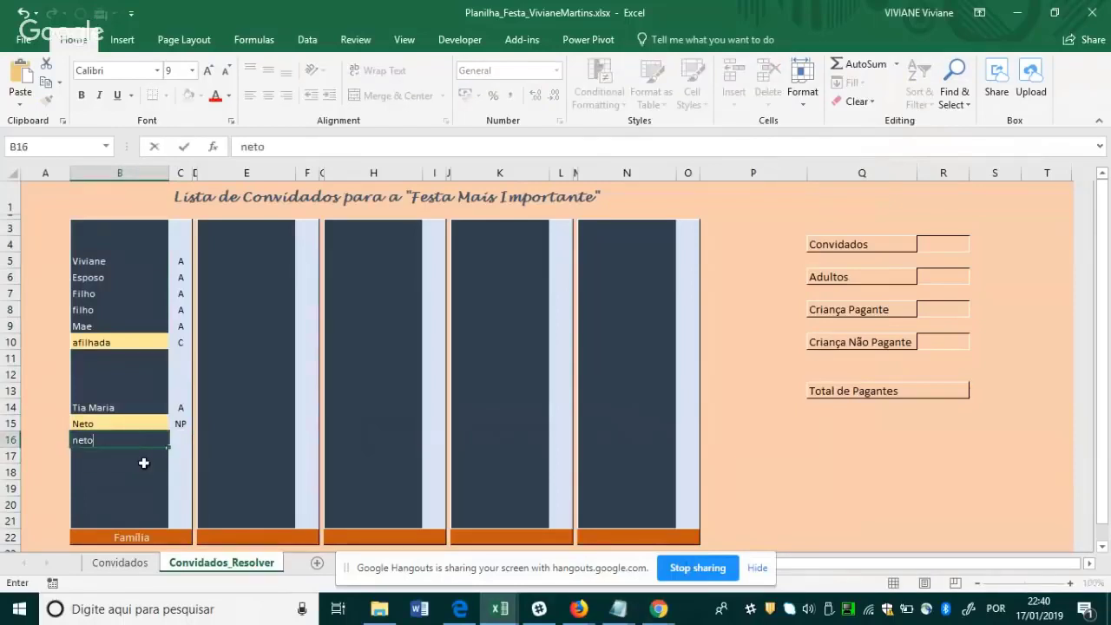
key(Return)
text(n)
Assign category A in C16 and category C in C17 to the two added neto guests.
key(Up)
key(Right)
text(a)
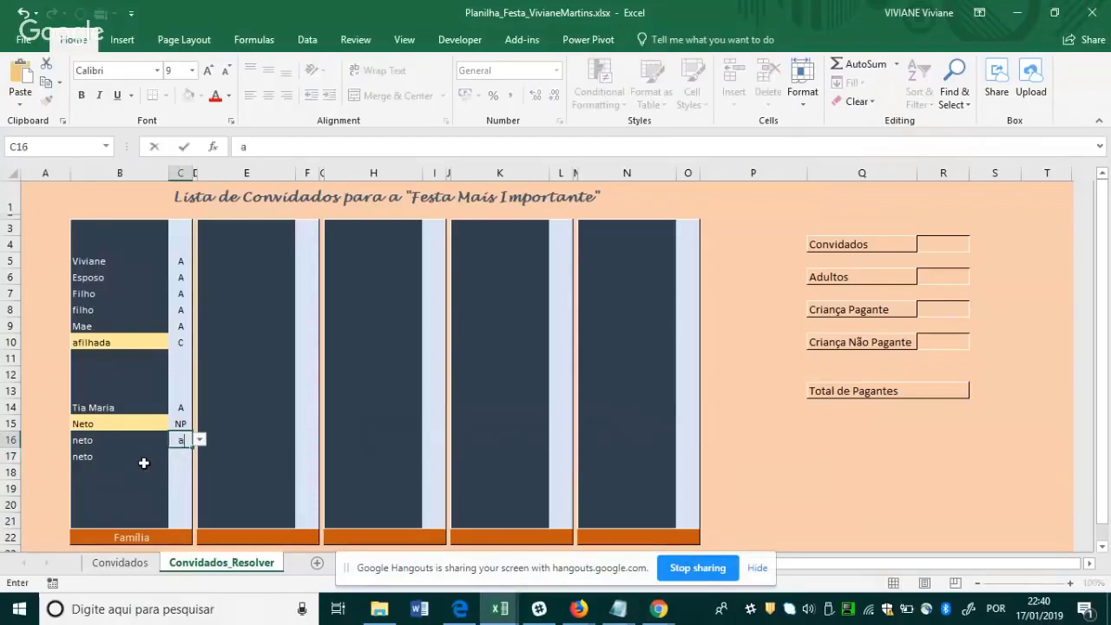
key(Return)
text(c)
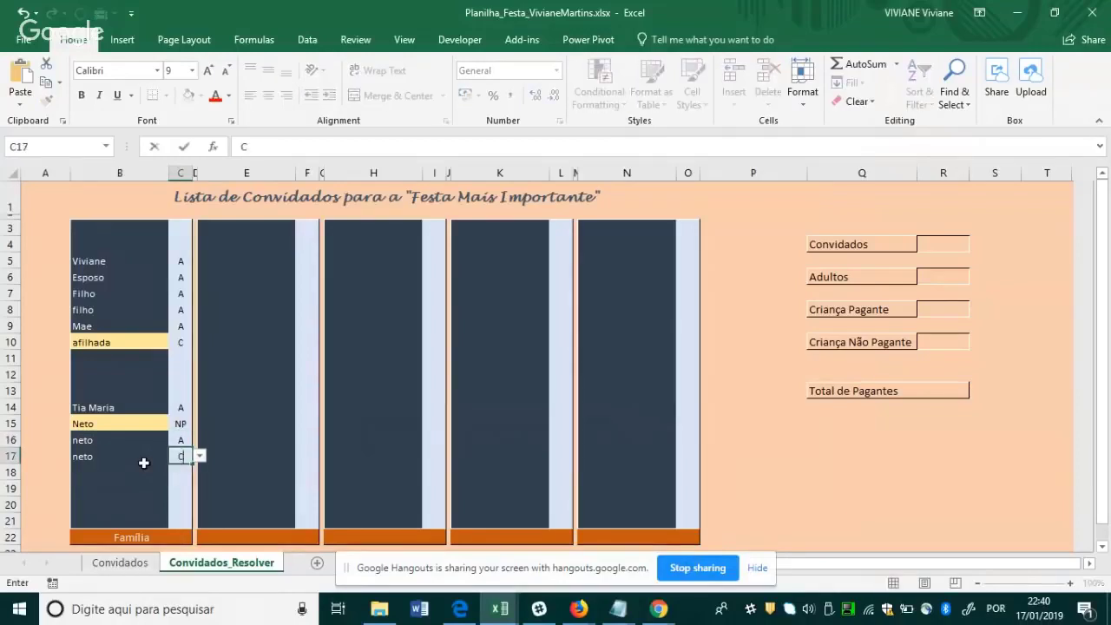
key(Return)
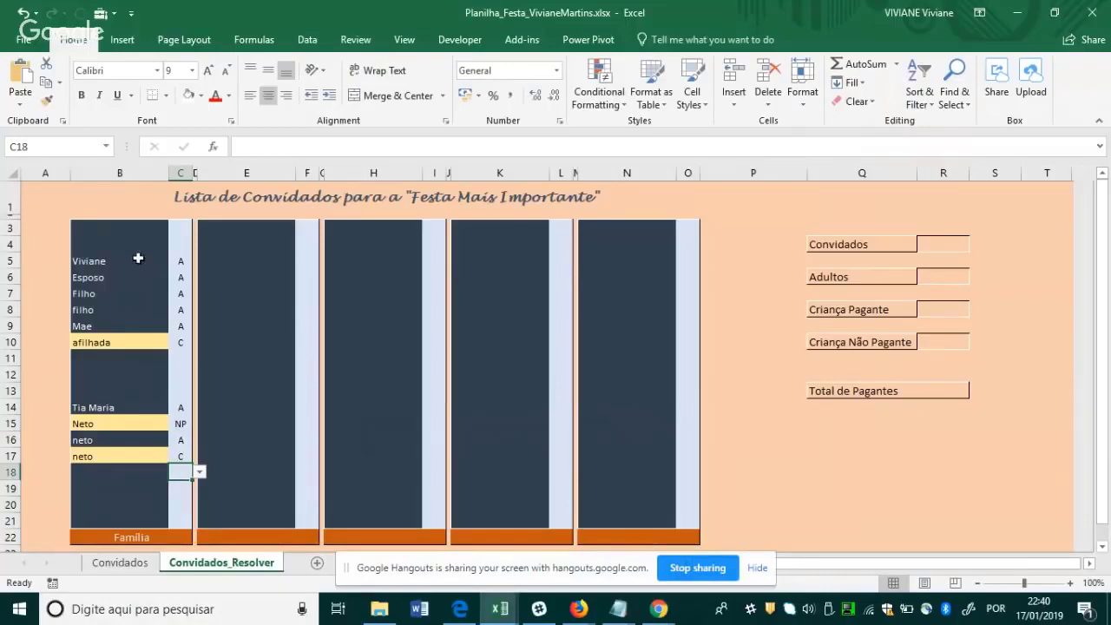
Enter a guest's first name in E5 of the second block.
drag(132, 234, 132, 518)
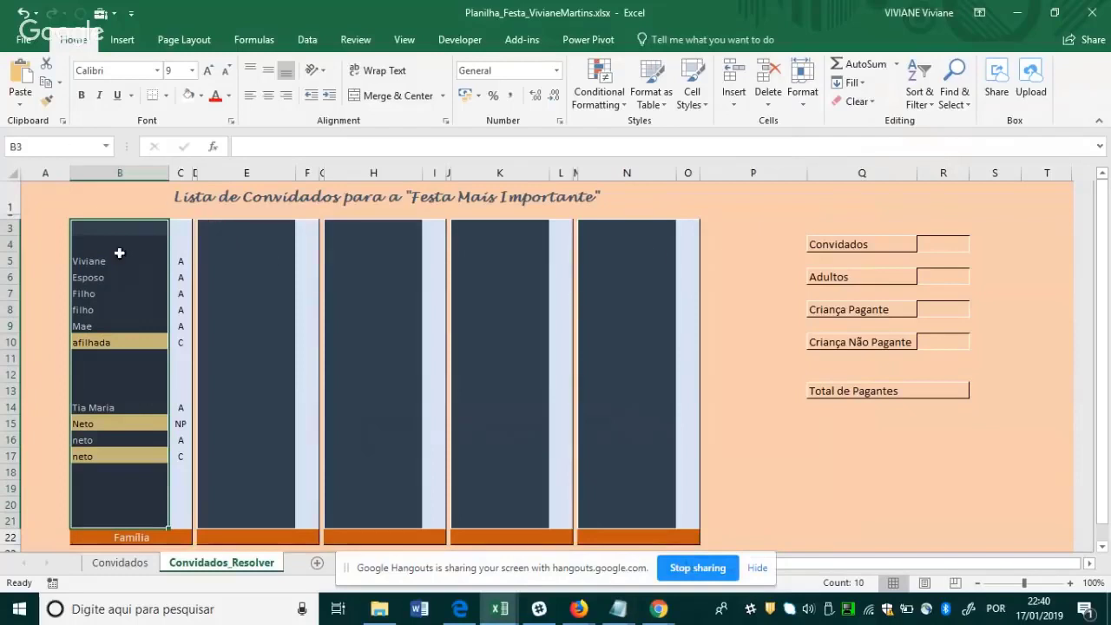
click(229, 289)
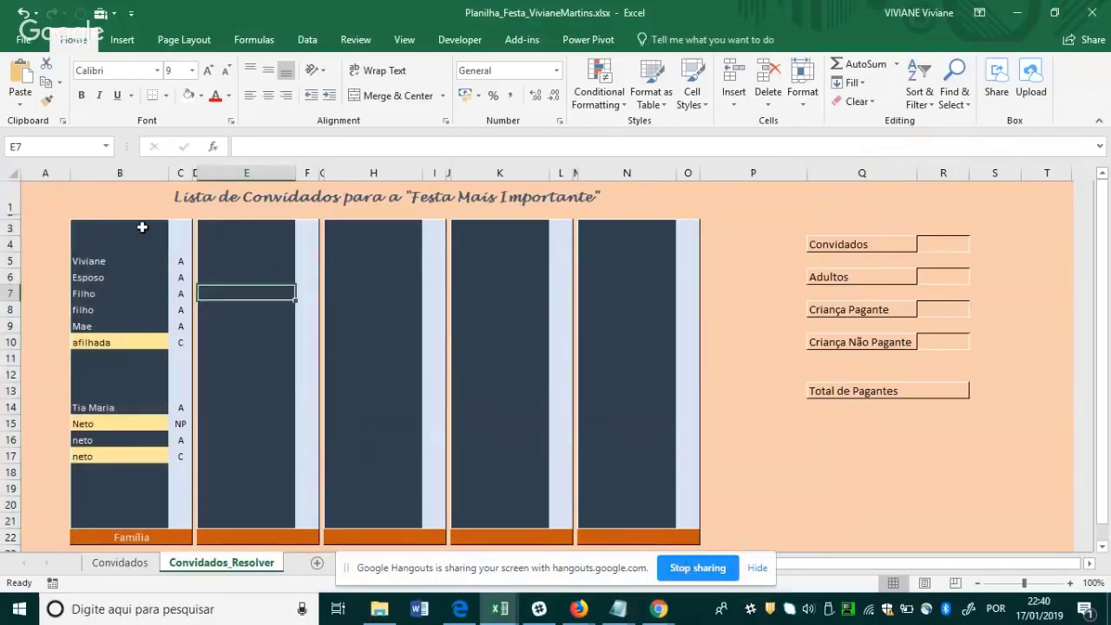
click(250, 257)
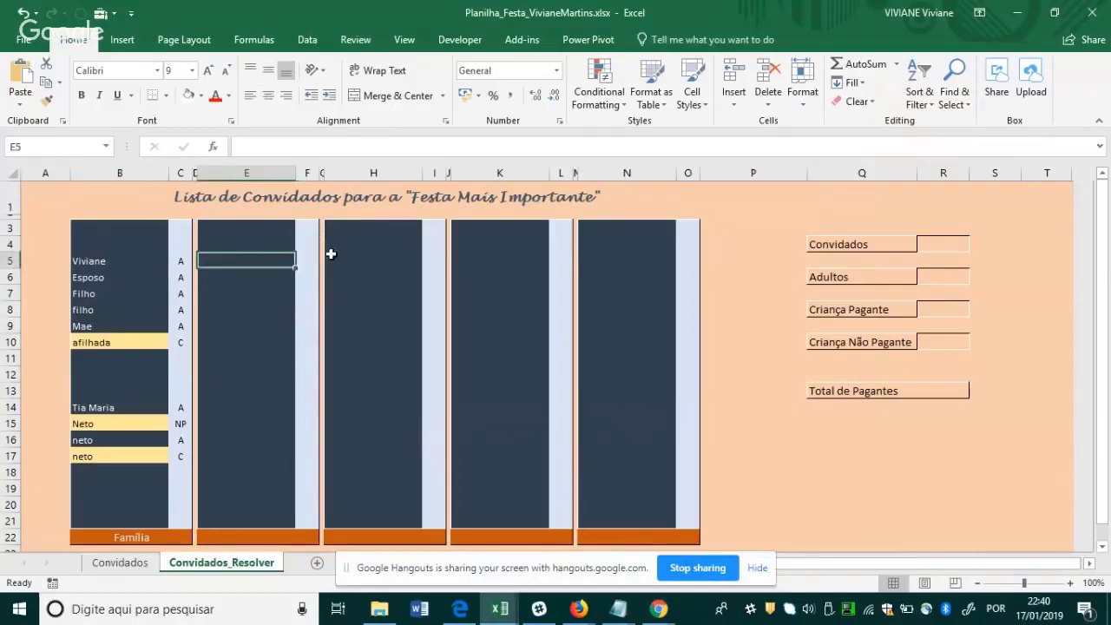
text(Mario)
key(Return)
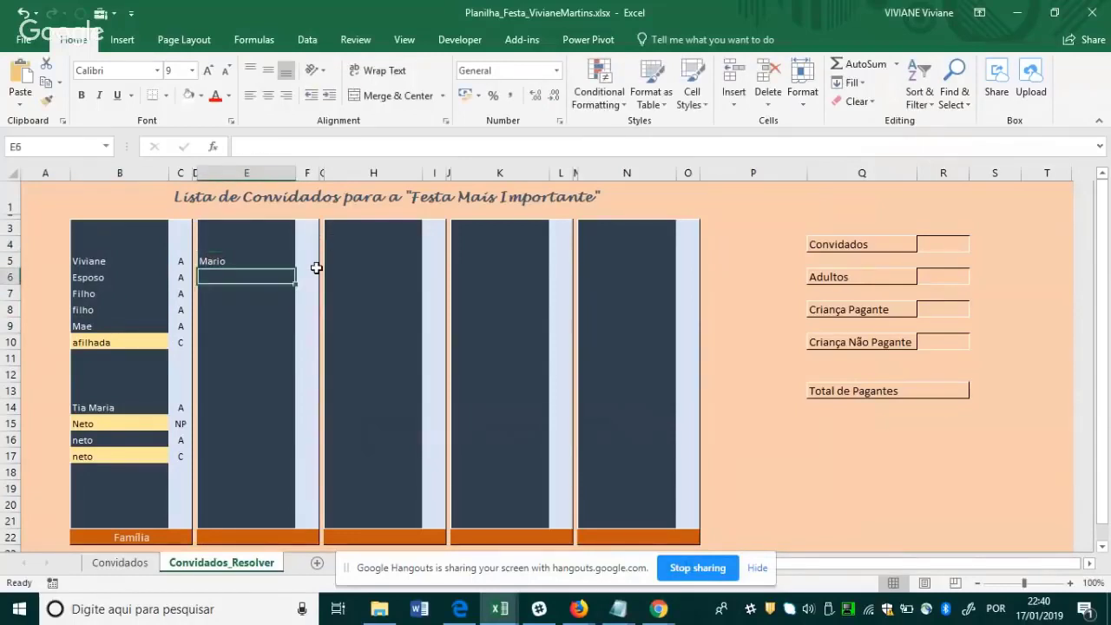
Add two more guests' first names in E6 and E7 of the second block.
text(Maria)
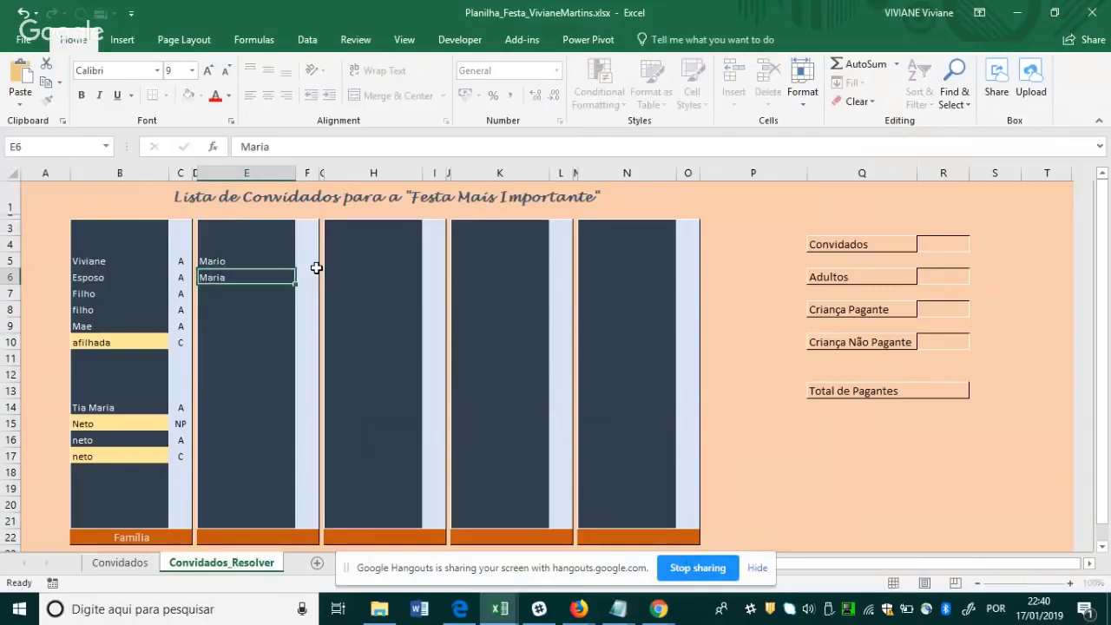
key(Return)
text(Maria)
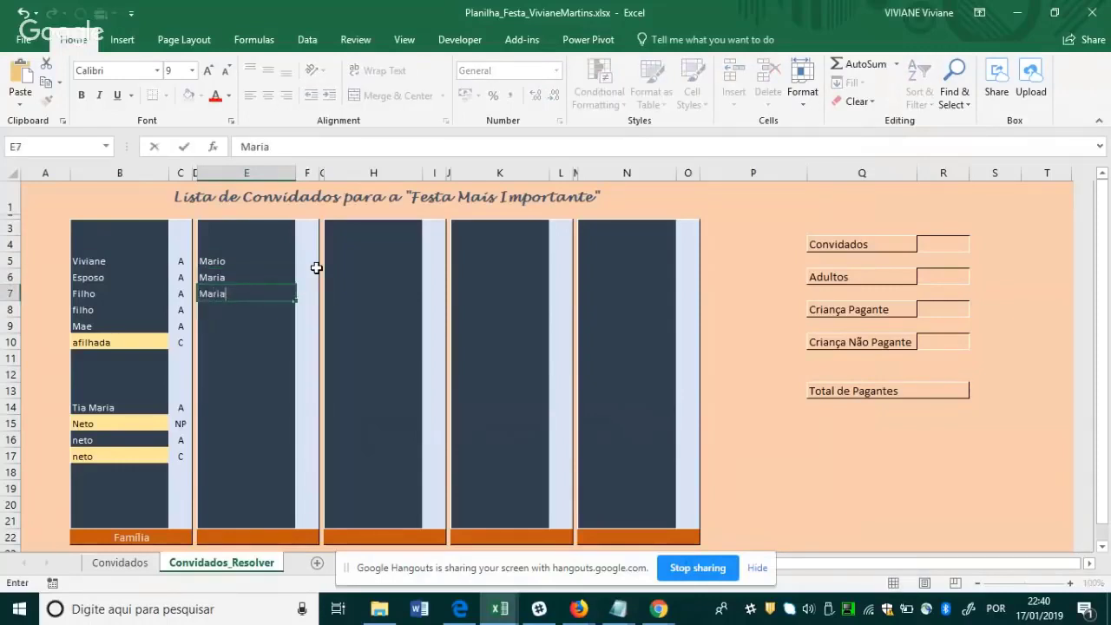
Assign category A in F5 and F6 and category C in F7 to the second block's guests.
click(315, 268)
text(A)
key(Return)
text(A)
key(Return)
text(C)
key(Return)
Copy the formatting of the first block's name cells B3:B21 onto the second block's name cells E3:E21.
drag(139, 231, 149, 516)
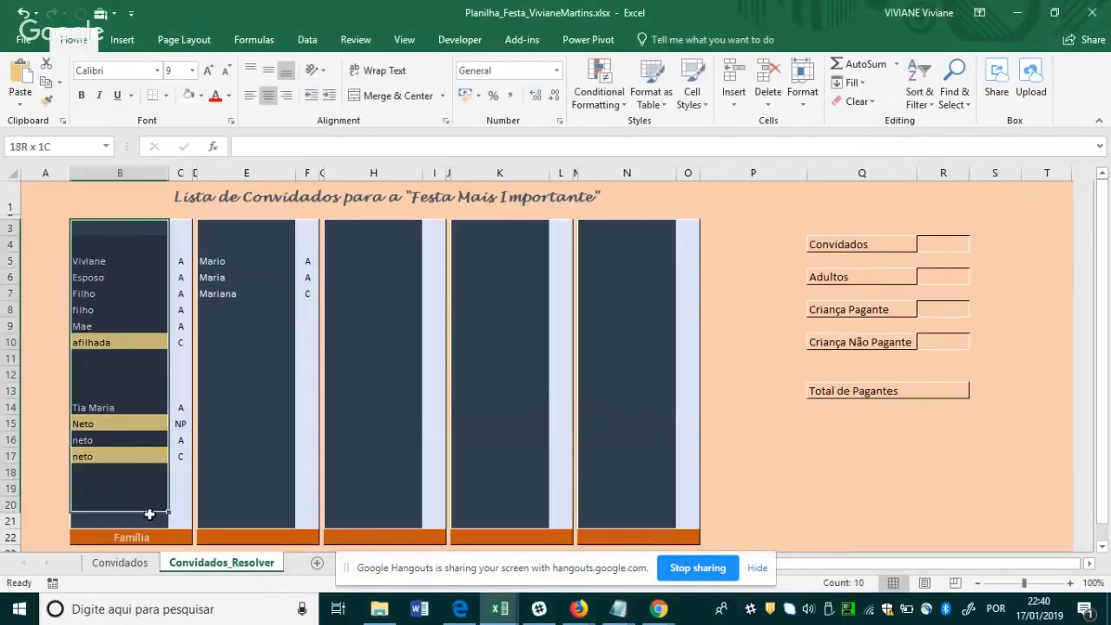
drag(150, 475, 142, 509)
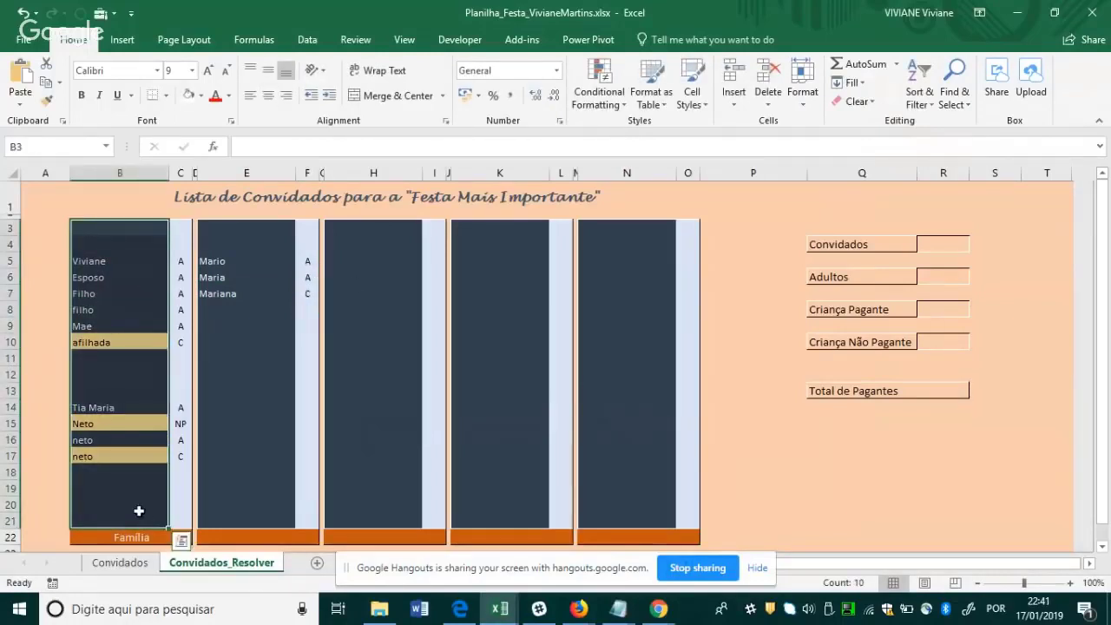
click(47, 101)
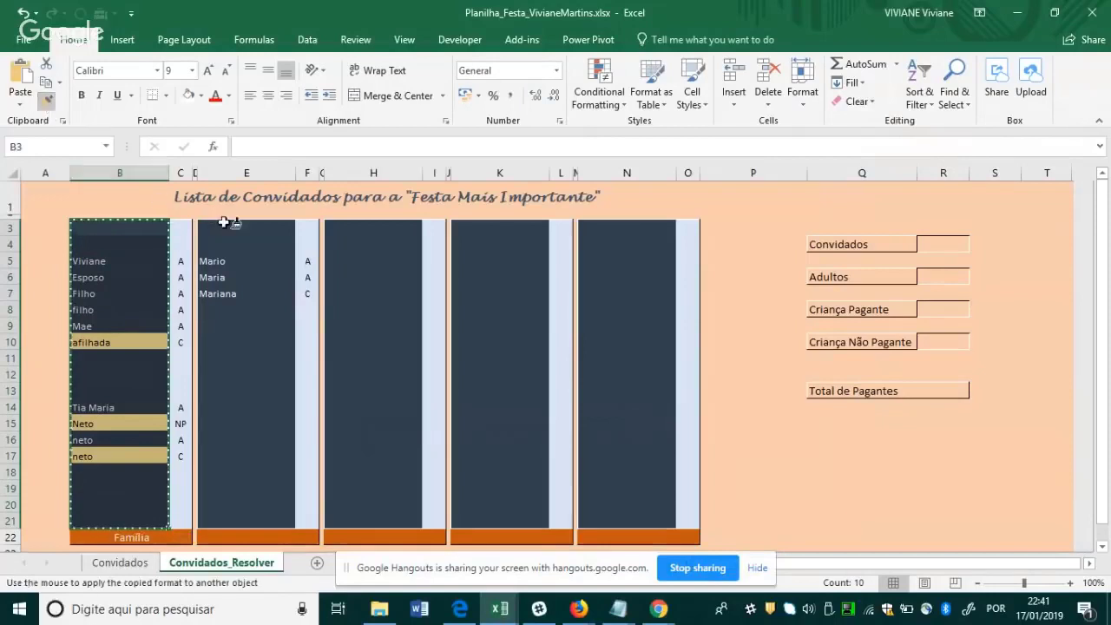
drag(226, 226, 248, 519)
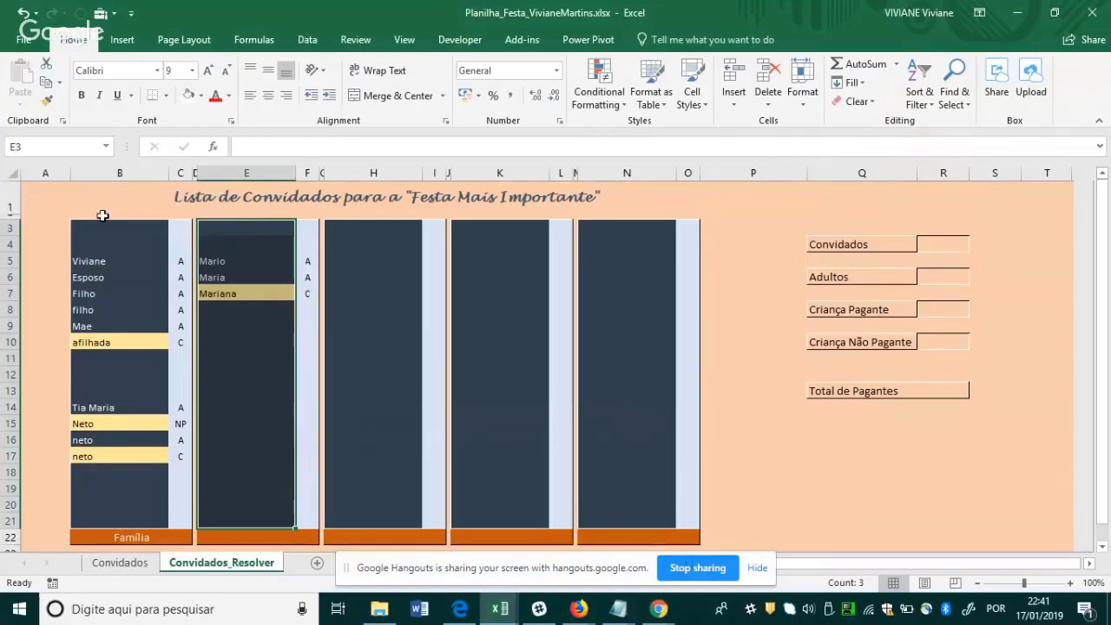
Copy the same name-cell formatting onto the name columns H, K and N of the remaining three blocks, rows 3 to 21.
click(48, 102)
drag(355, 228, 382, 520)
drag(496, 229, 524, 518)
drag(625, 229, 657, 515)
click(622, 356)
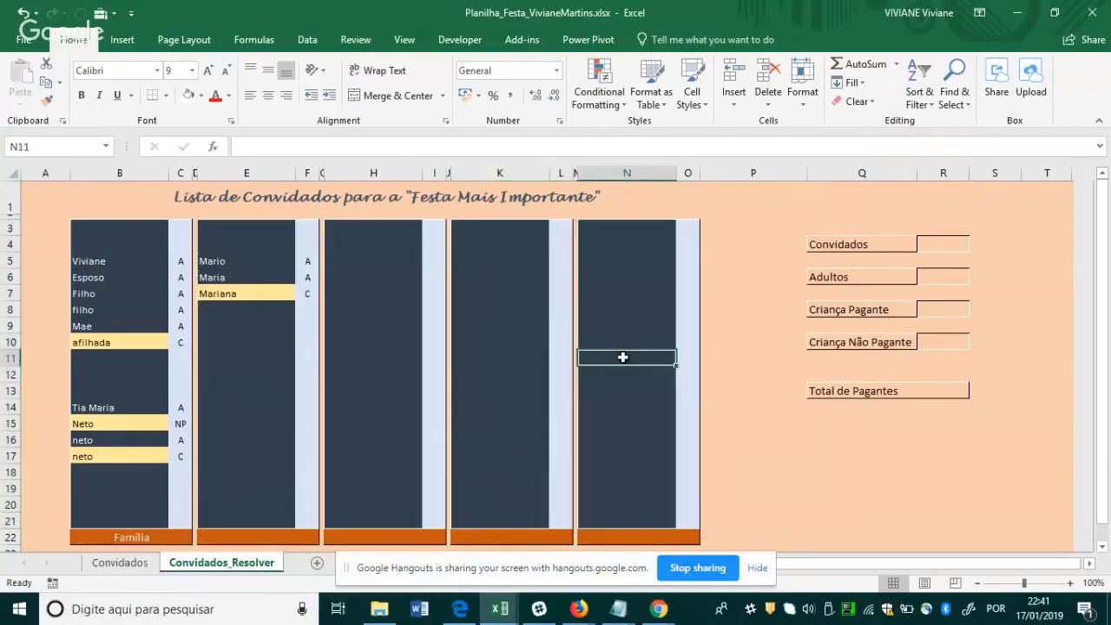
Enter three guests' first names in N7, N8 and N9 of the last block.
click(621, 293)
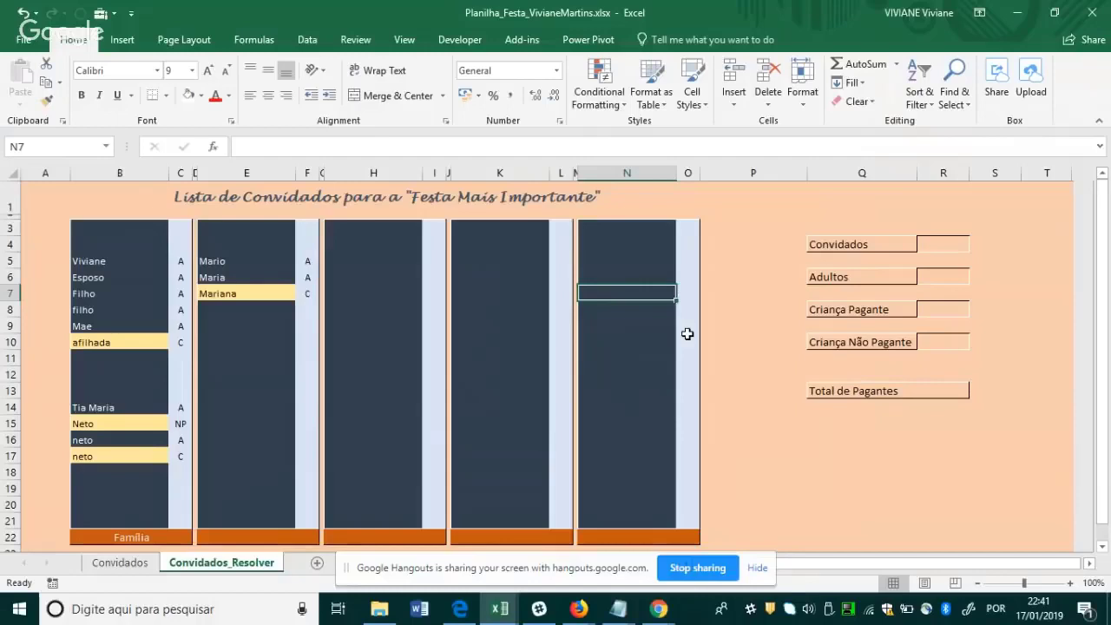
text(Paulo)
key(Return)
text(Paulinho)
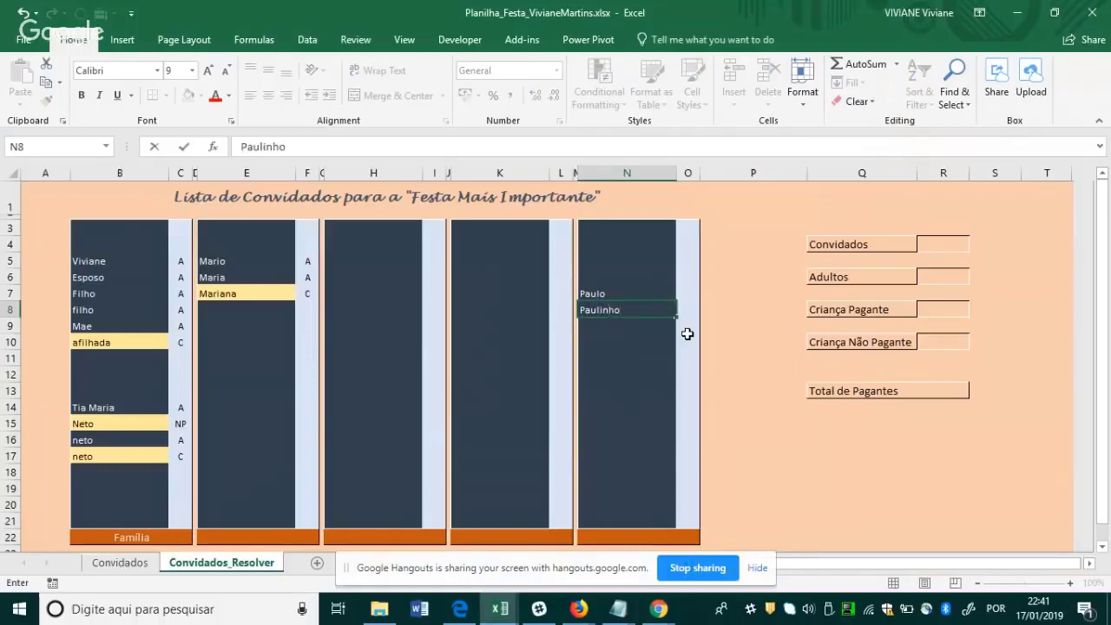
key(Return)
text(Paulinha)
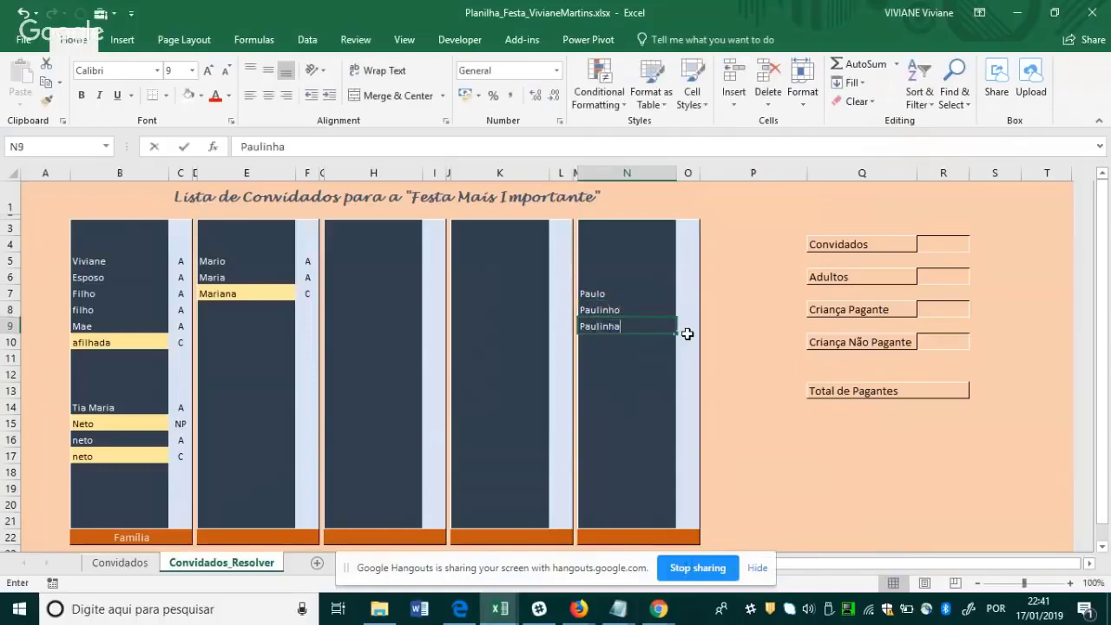
Assign category A in O7, C in O8 and NP in O9 to the last block's guests.
key(Tab)
key(Up)
key(Up)
text(A)
key(Return)
text(C)
key(Return)
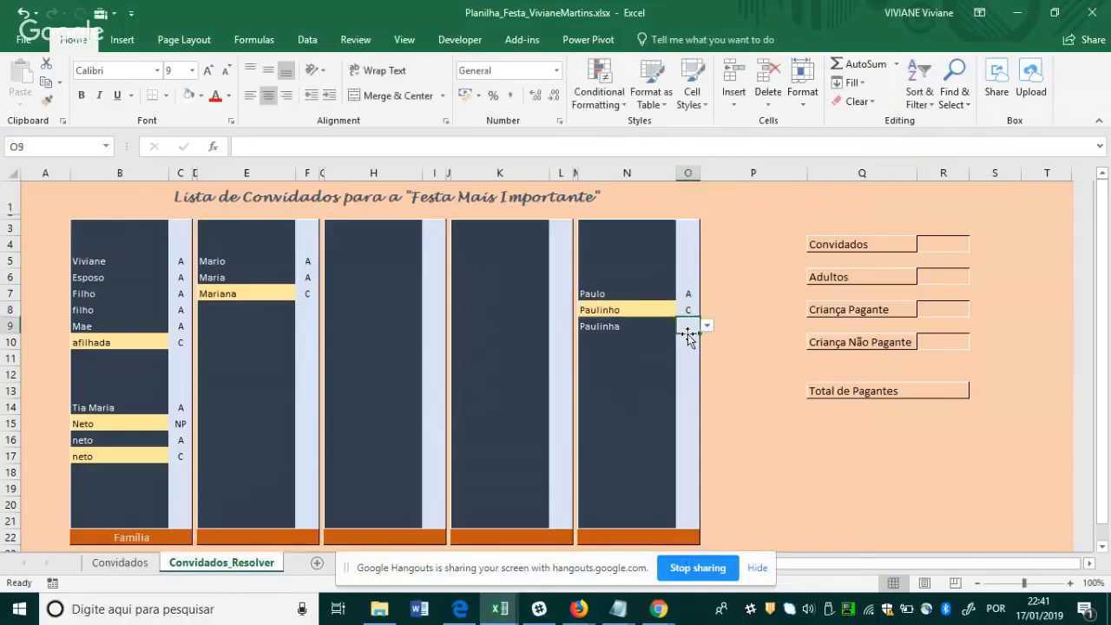
text(NP)
key(Return)
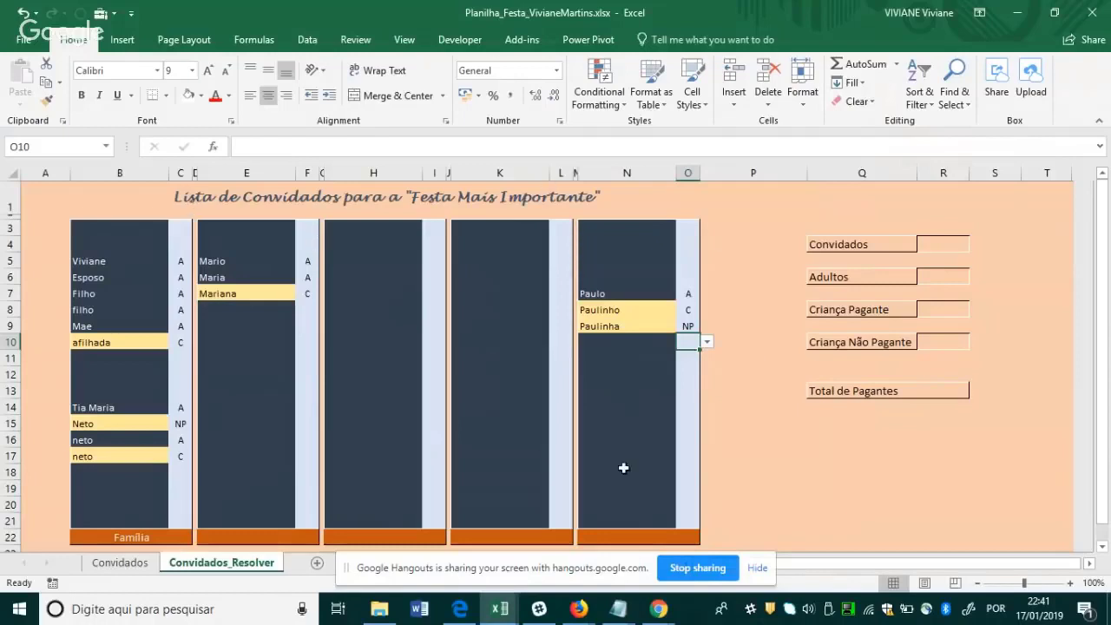
drag(181, 227, 182, 528)
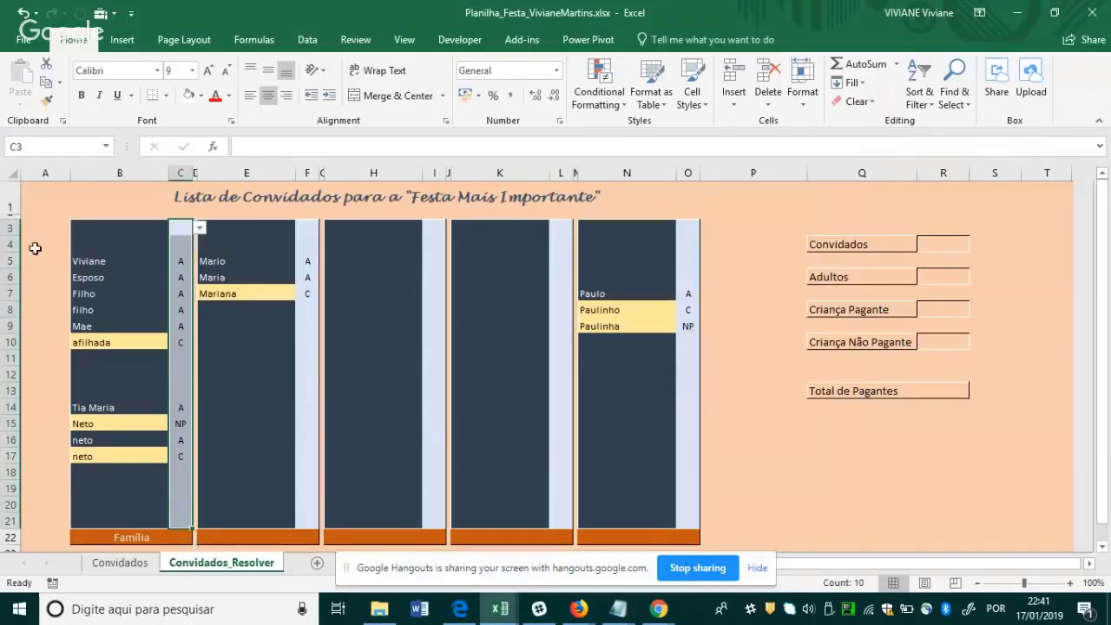
drag(124, 232, 122, 507)
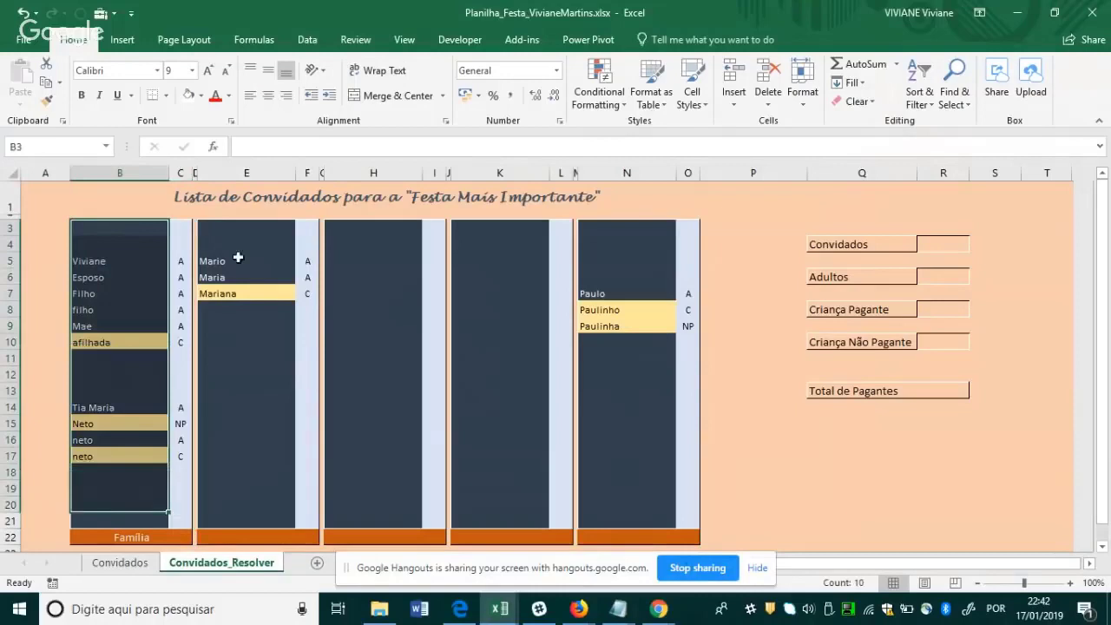
Widen columns Q and R of the guest totals summary.
click(938, 247)
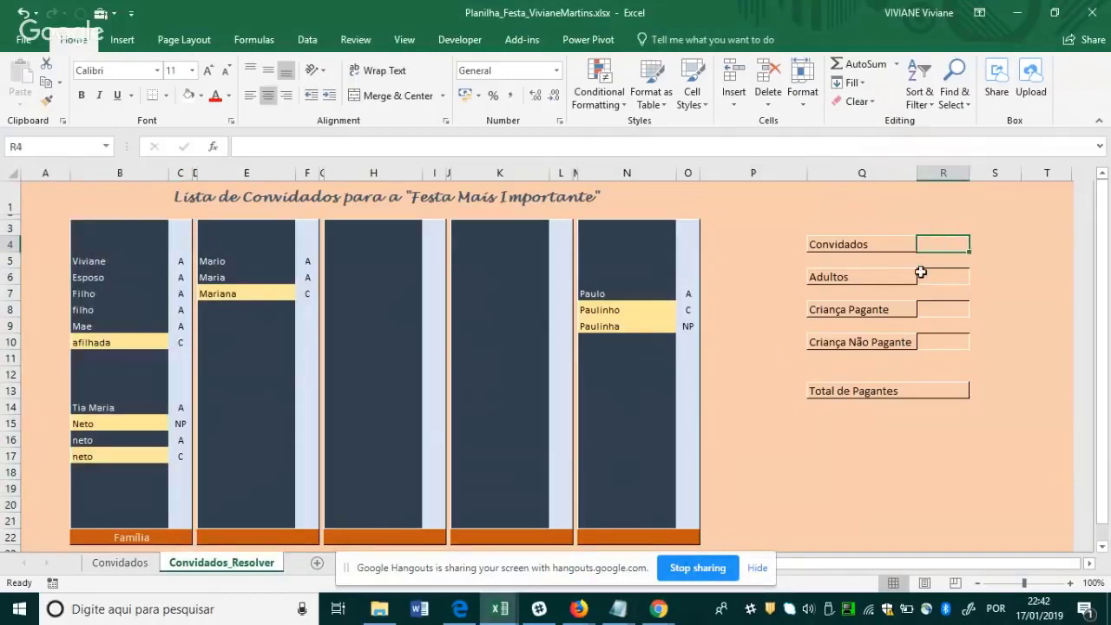
drag(941, 175, 1016, 177)
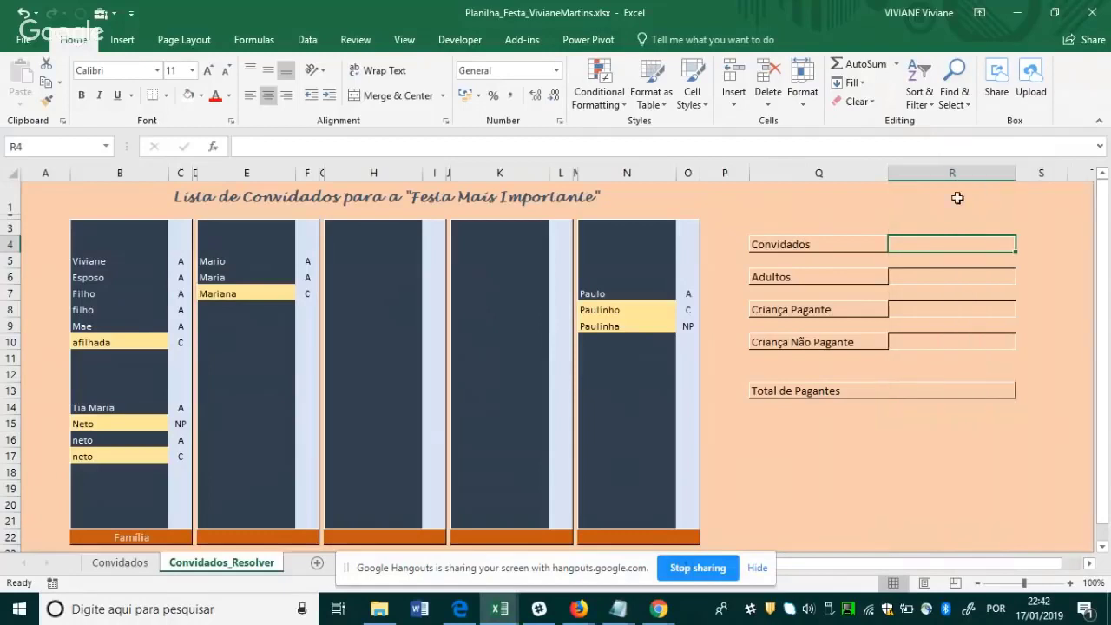
drag(897, 186, 878, 174)
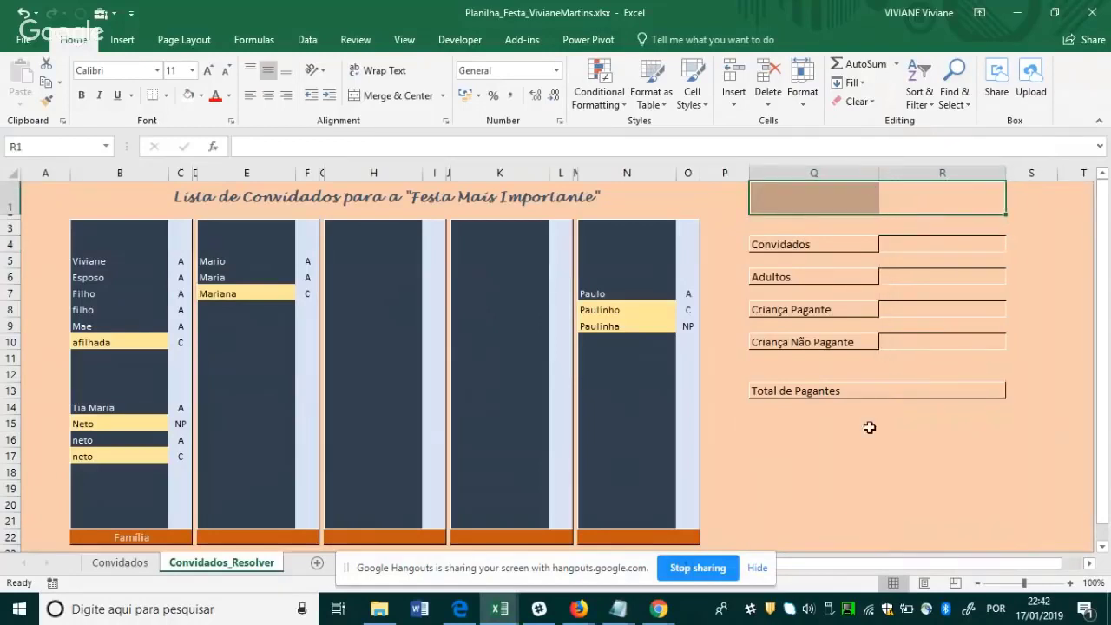
click(873, 440)
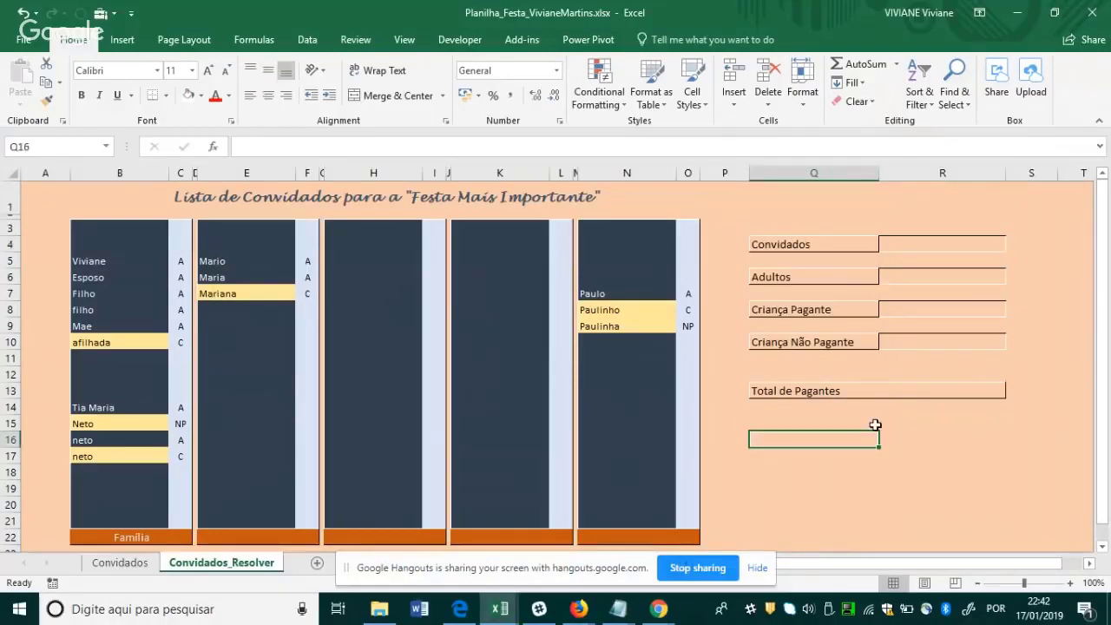
click(920, 245)
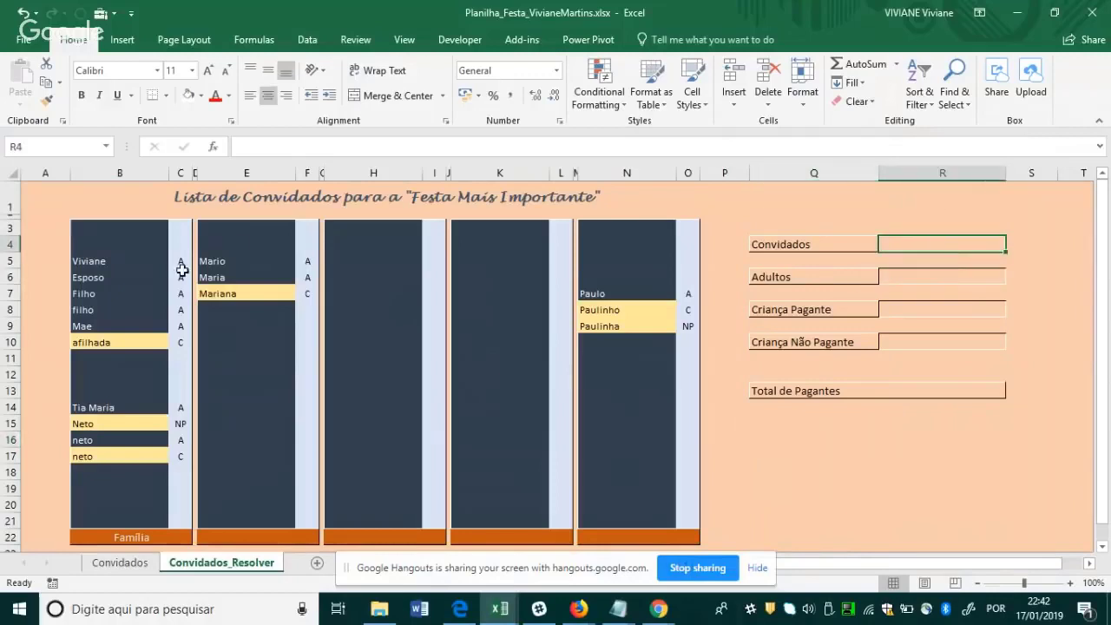
drag(130, 228, 112, 521)
drag(217, 520, 251, 229)
drag(379, 225, 390, 520)
drag(463, 521, 478, 228)
click(734, 311)
Try to count the guests in R4 with the formula =conta(B3:O21).
click(894, 250)
text(=)
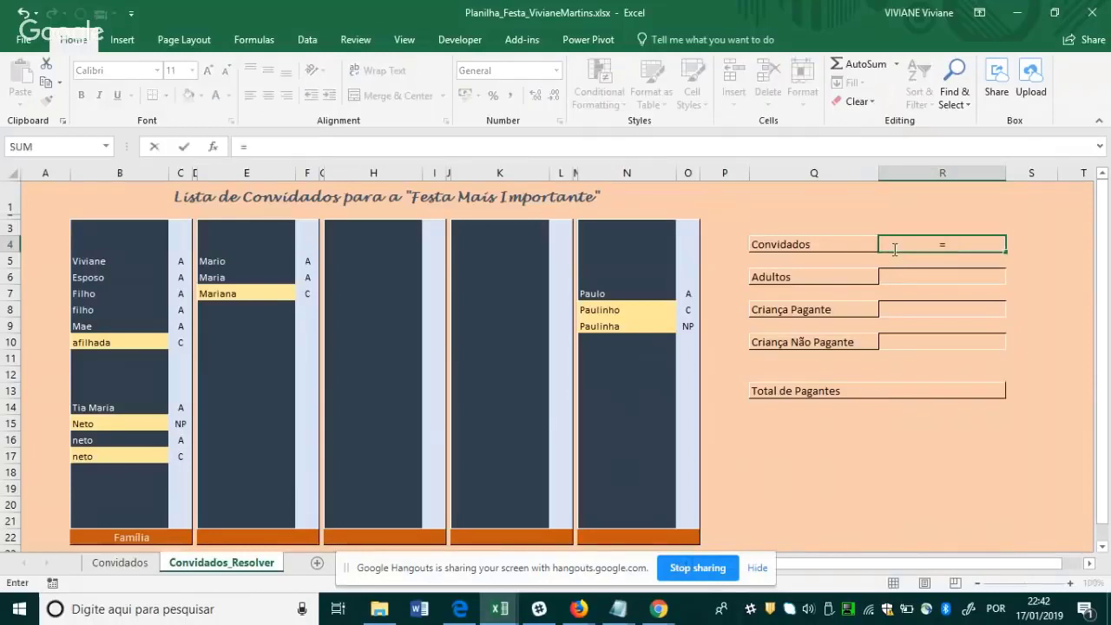
text(cont.valores)
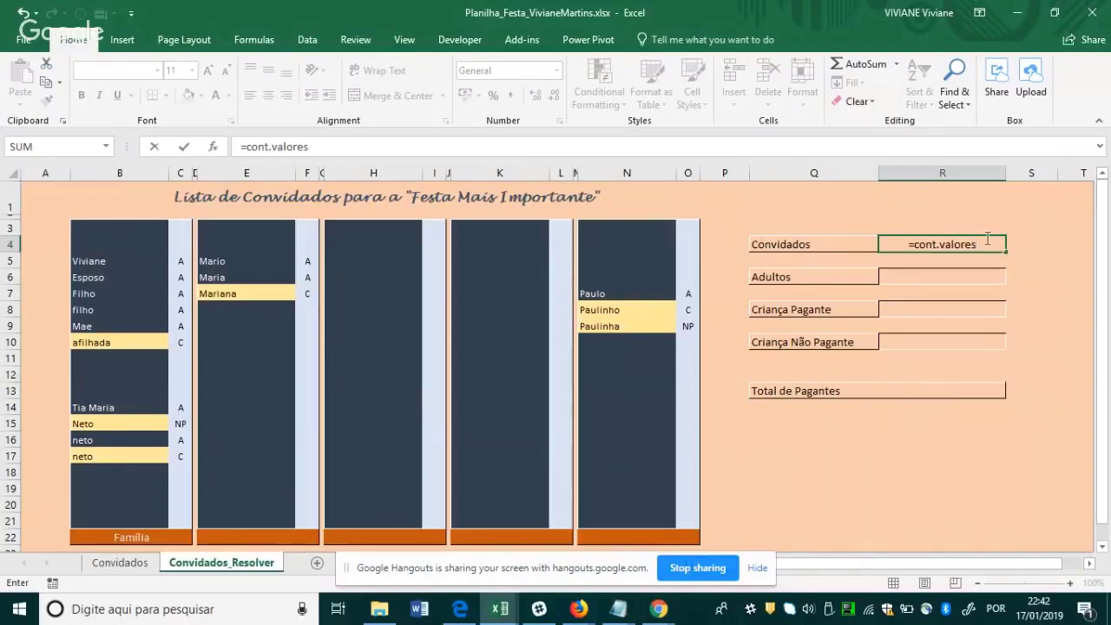
key(BackSpace)
key(BackSpace)
key(BackSpace)
key(BackSpace)
key(BackSpace)
key(BackSpace)
key(BackSpace)
key(BackSpace)
text(a)
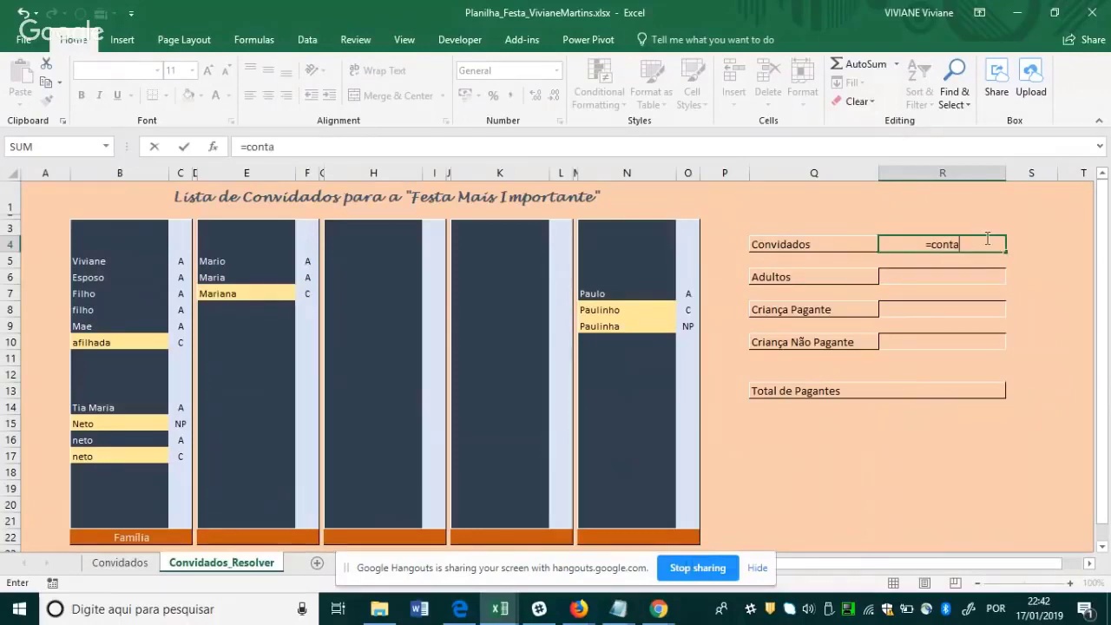
text(()
click(130, 229)
drag(139, 246, 694, 531)
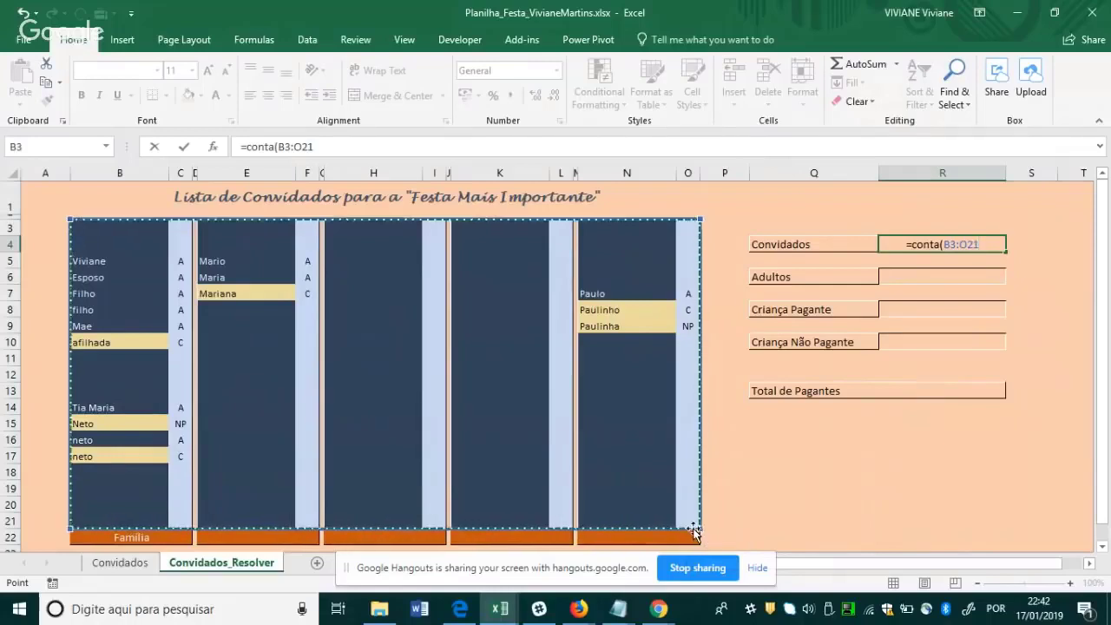
text())
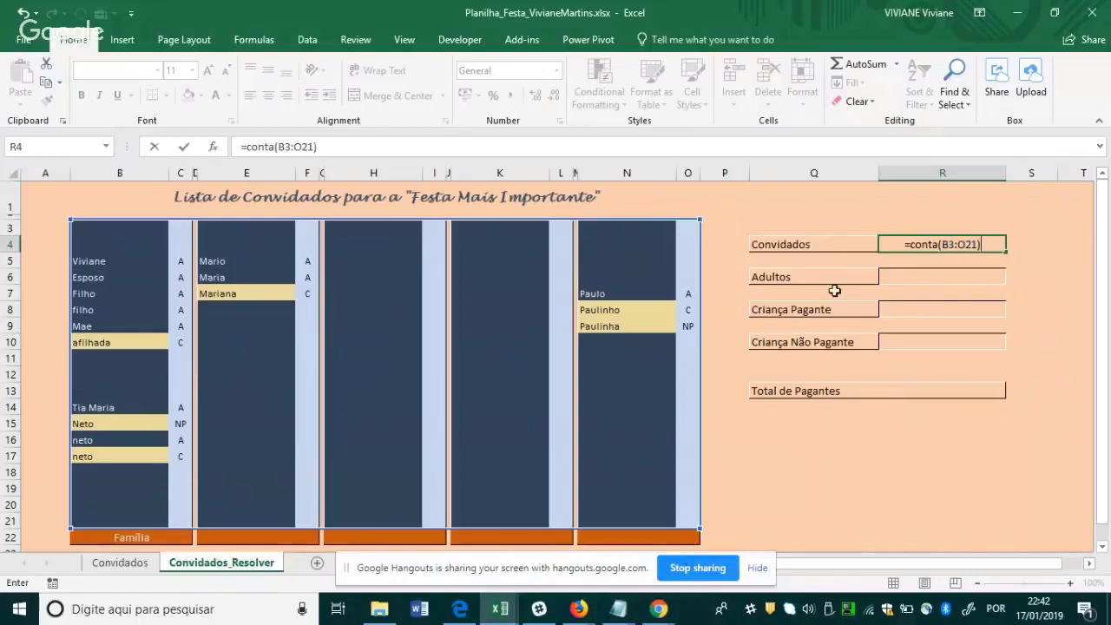
key(Return)
Correct the function name in R4 so the formula reads =counta(B3:O21).
click(928, 243)
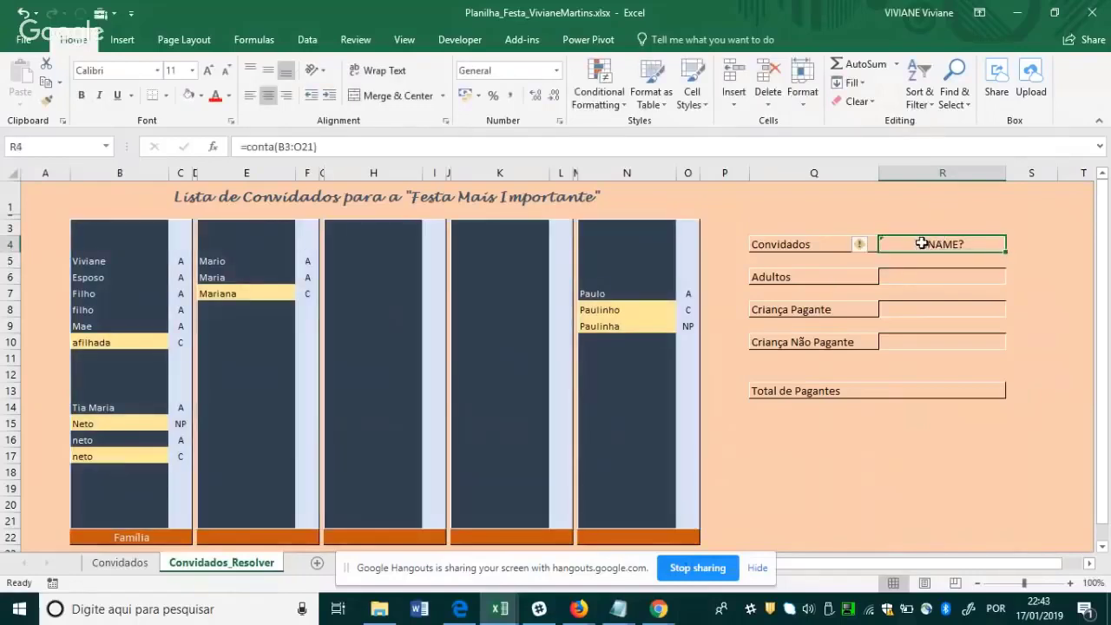
double_click(923, 244)
text(u)
key(Return)
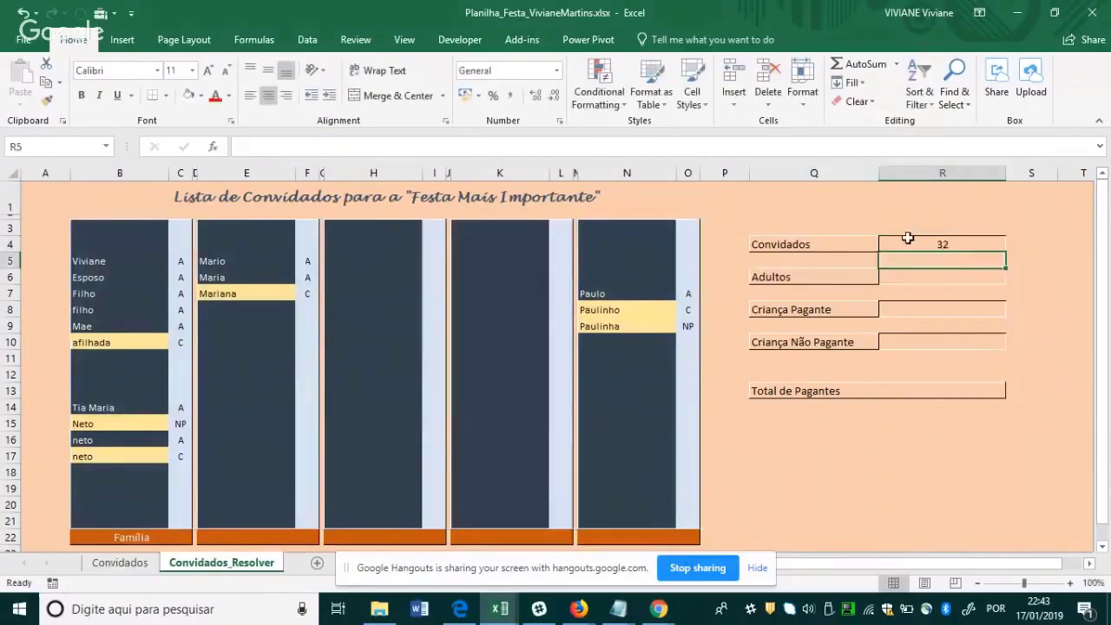
Check the category cells in columns C, F and O against the guest count, and clear the formula from R4.
click(907, 237)
drag(182, 259, 180, 423)
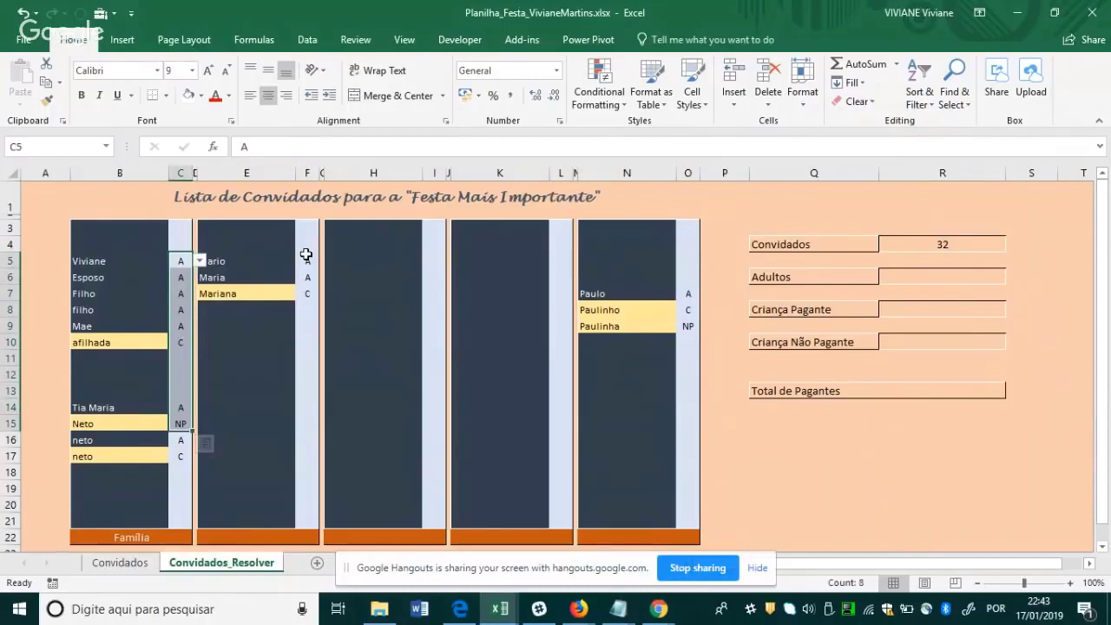
drag(306, 258, 307, 358)
drag(684, 279, 696, 374)
click(708, 374)
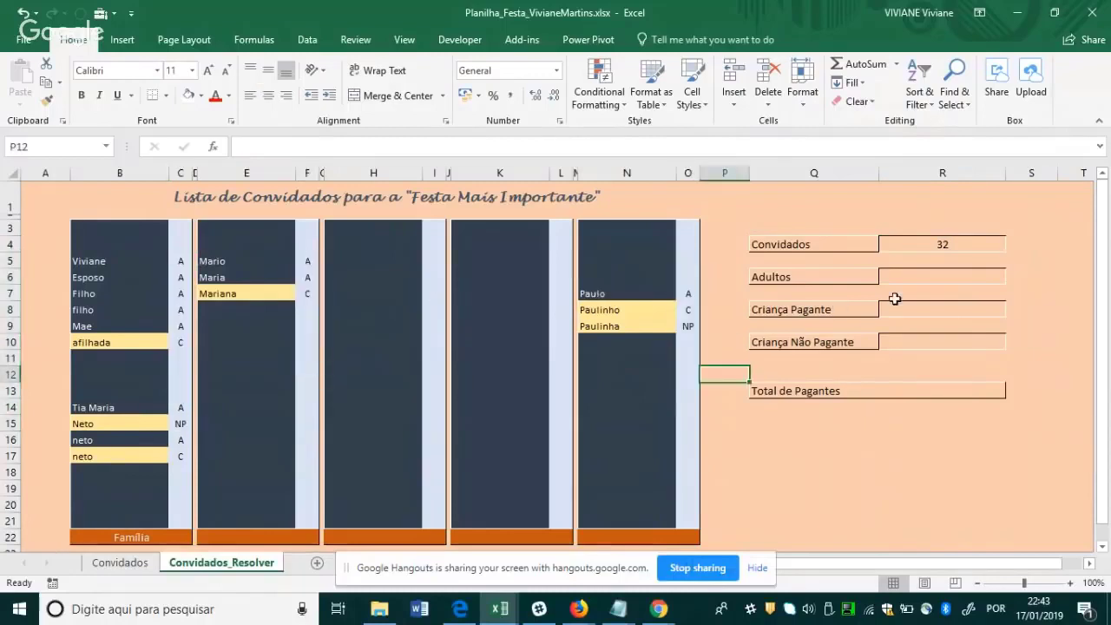
click(903, 247)
key(Delete)
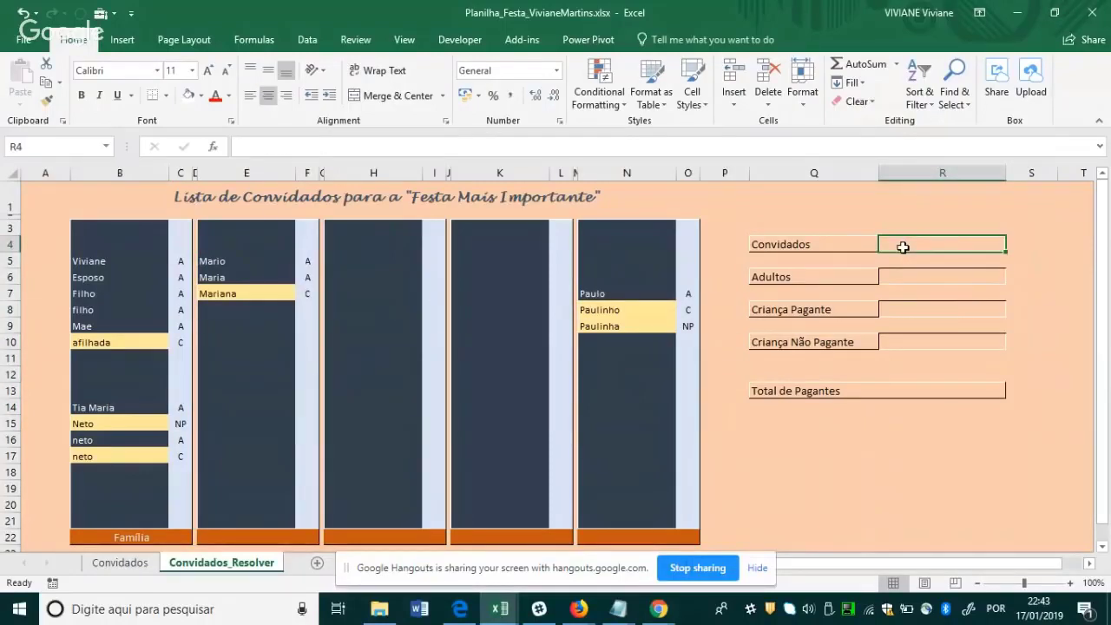
text(=counta)
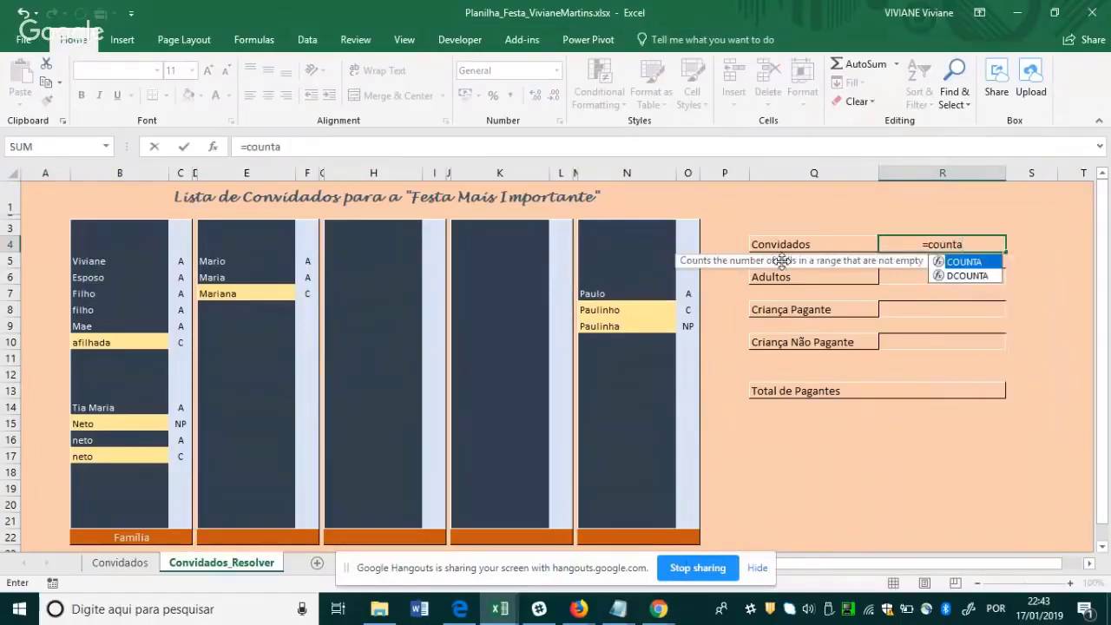
text(()
key(BackSpace)
key(BackSpace)
key(BackSpace)
key(BackSpace)
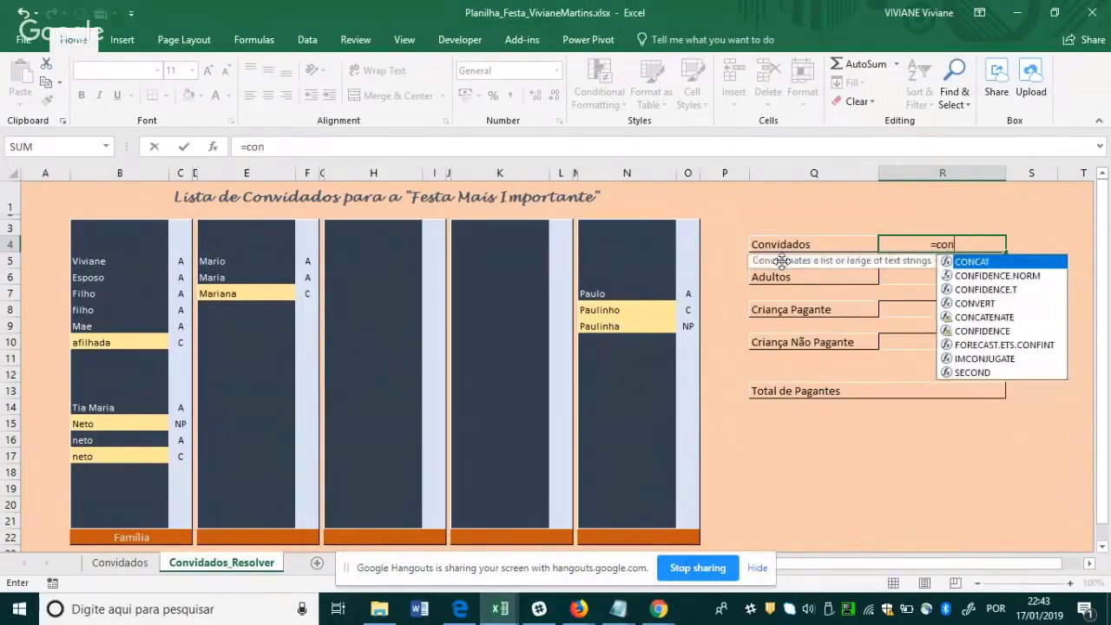
text(t.valores)
key(BackSpace)
key(BackSpace)
key(BackSpace)
key(BackSpace)
key(BackSpace)
key(BackSpace)
key(BackSpace)
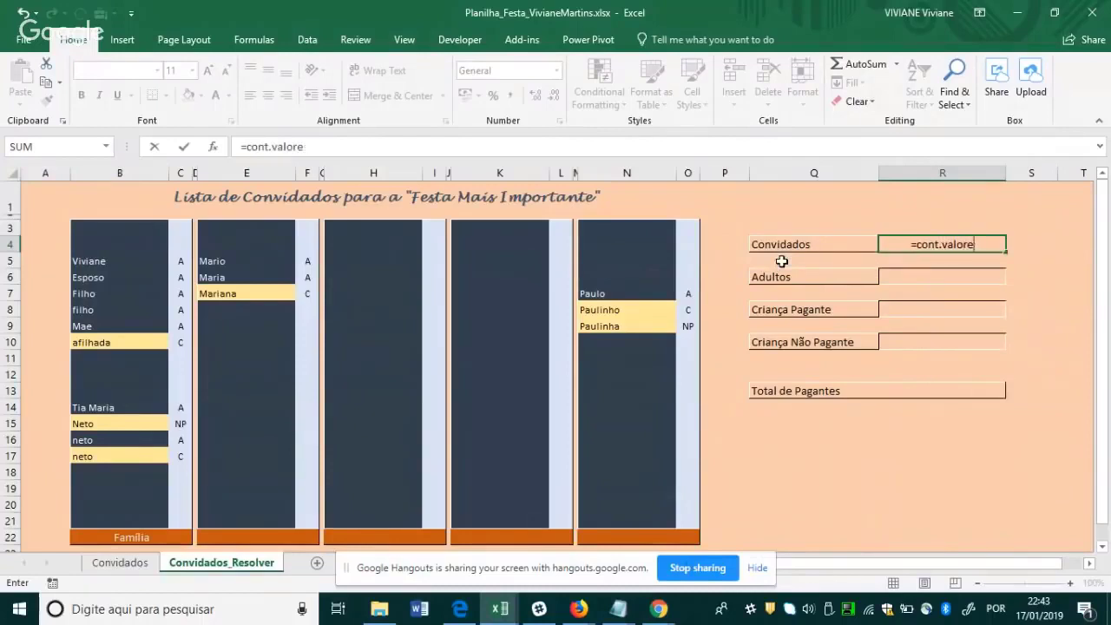
key(BackSpace)
key(BackSpace)
key(BackSpace)
Count all guest names in R4 with the formula =counta(B3:B21;E3:E21;H3:H21;K3:K21;N3:N21).
text(un)
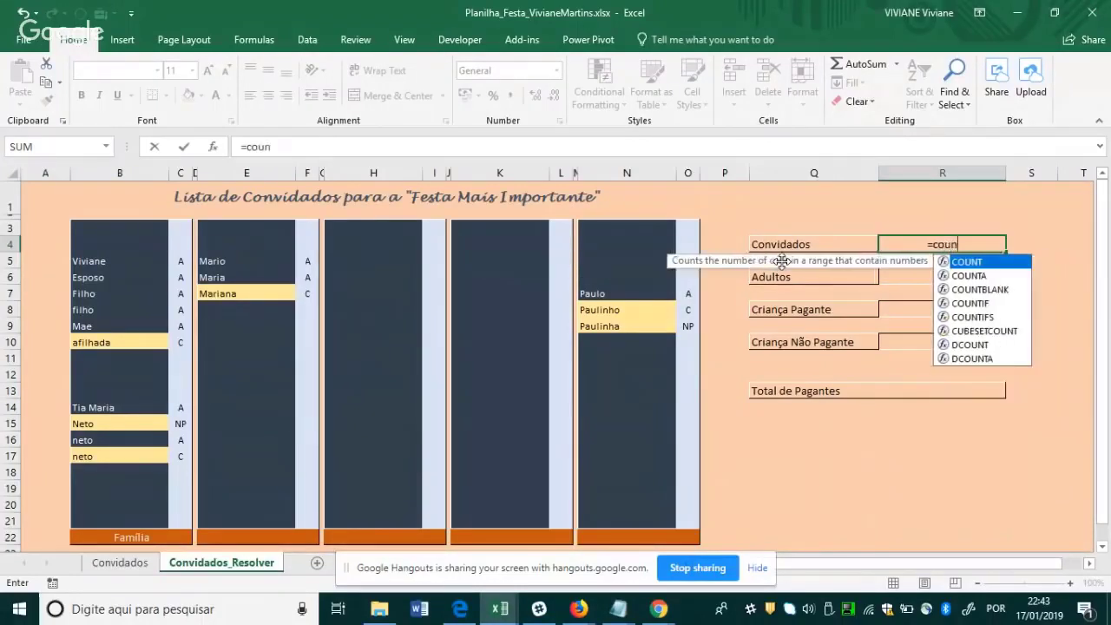
text(ta()
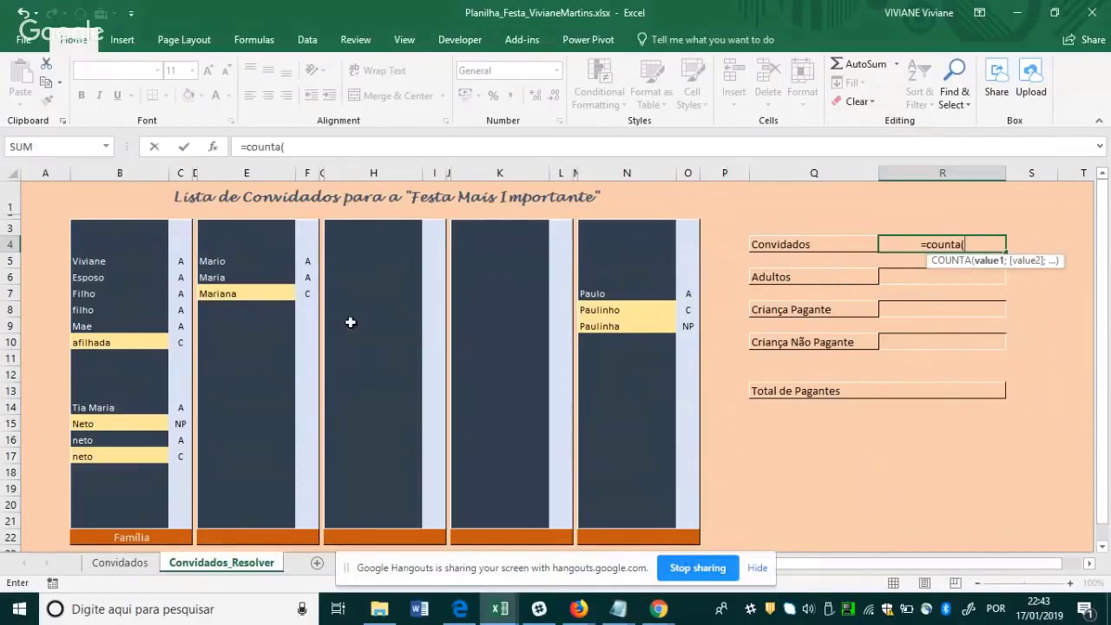
click(145, 226)
drag(145, 226, 147, 514)
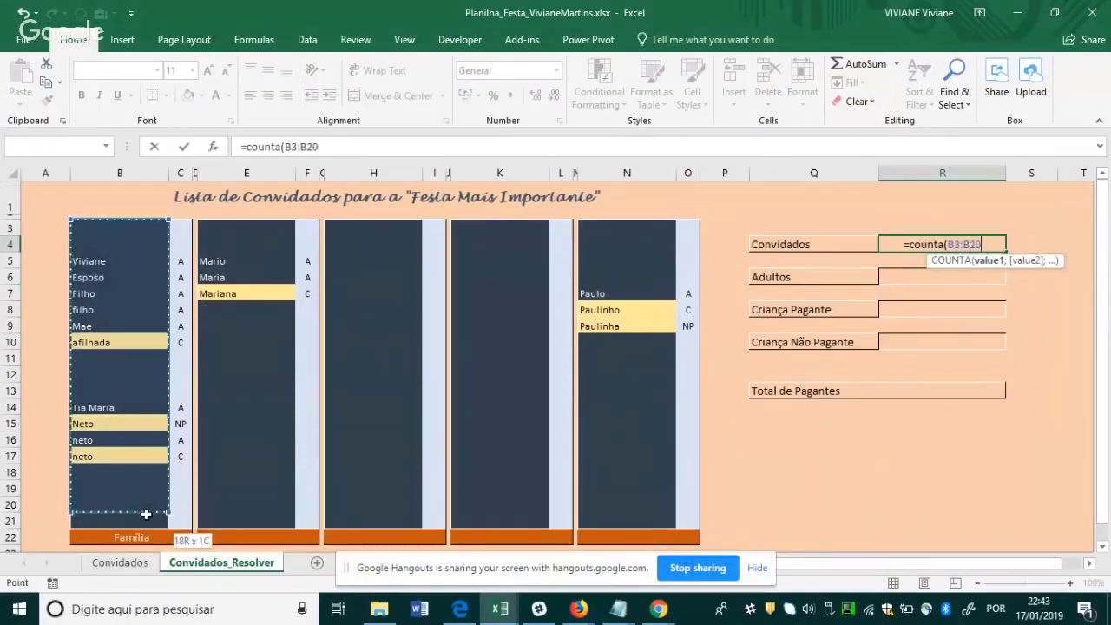
text(ç)
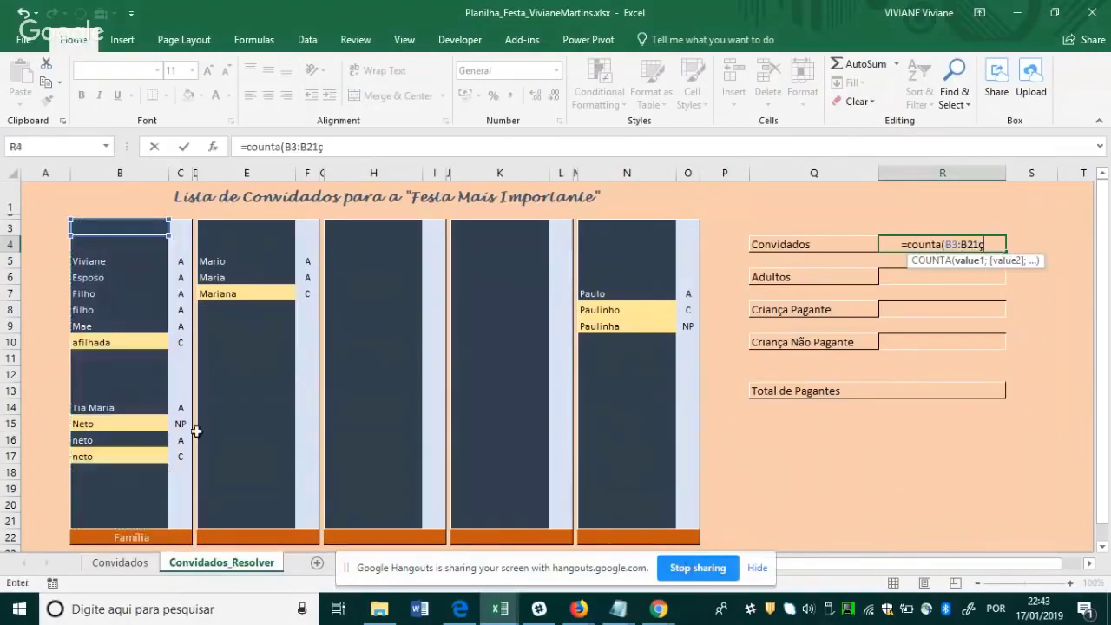
key(BackSpace)
text(;)
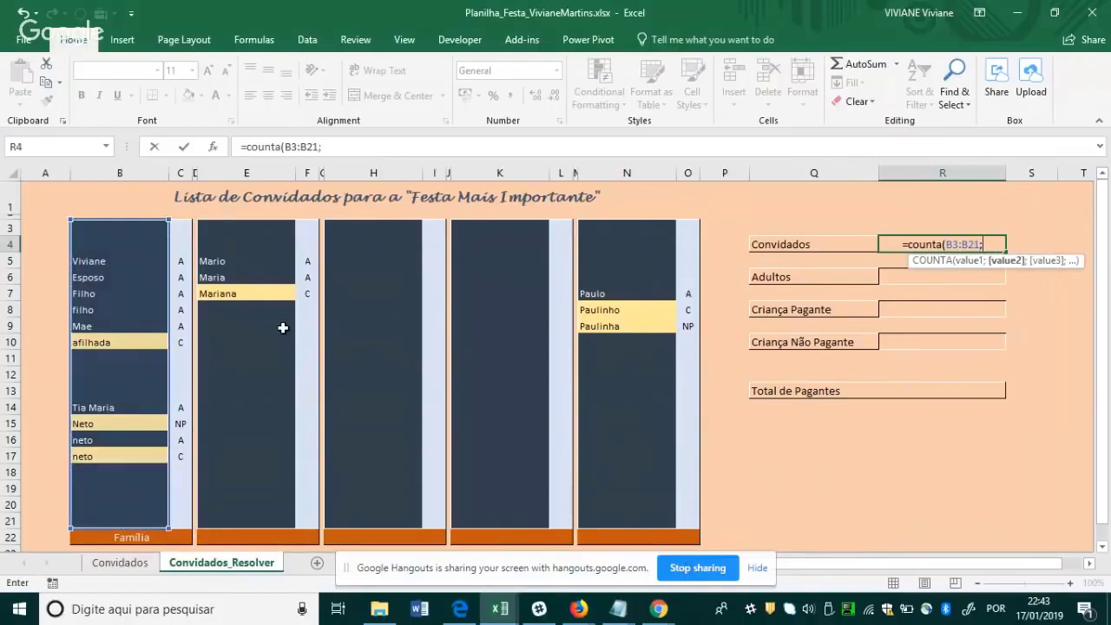
click(240, 228)
drag(247, 257, 266, 518)
text(;)
drag(375, 228, 383, 517)
text(;)
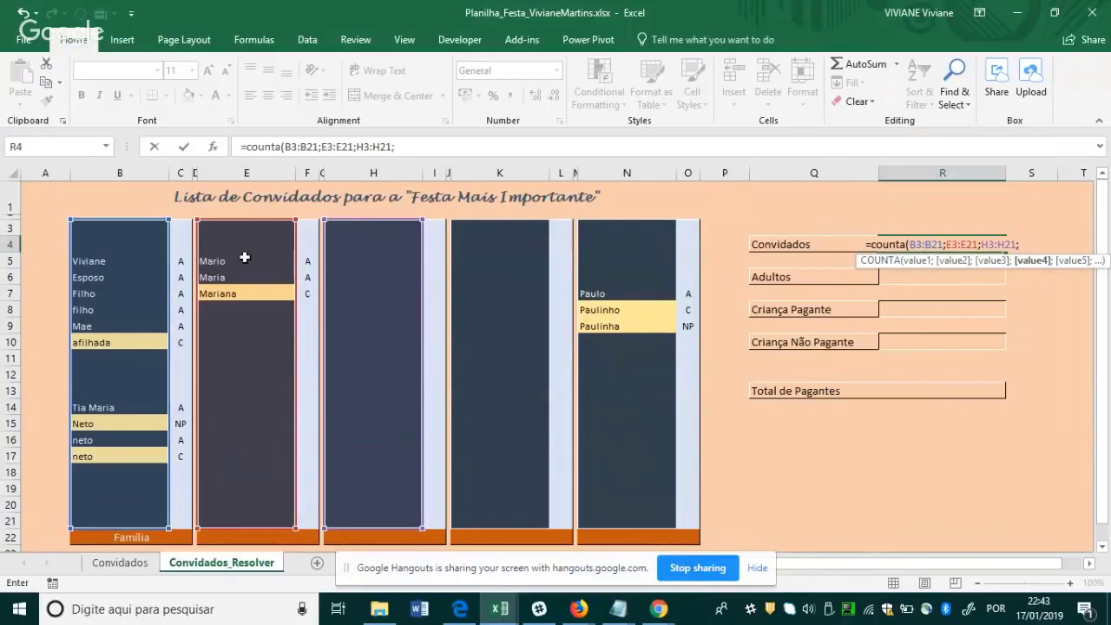
drag(503, 231, 506, 519)
text(;)
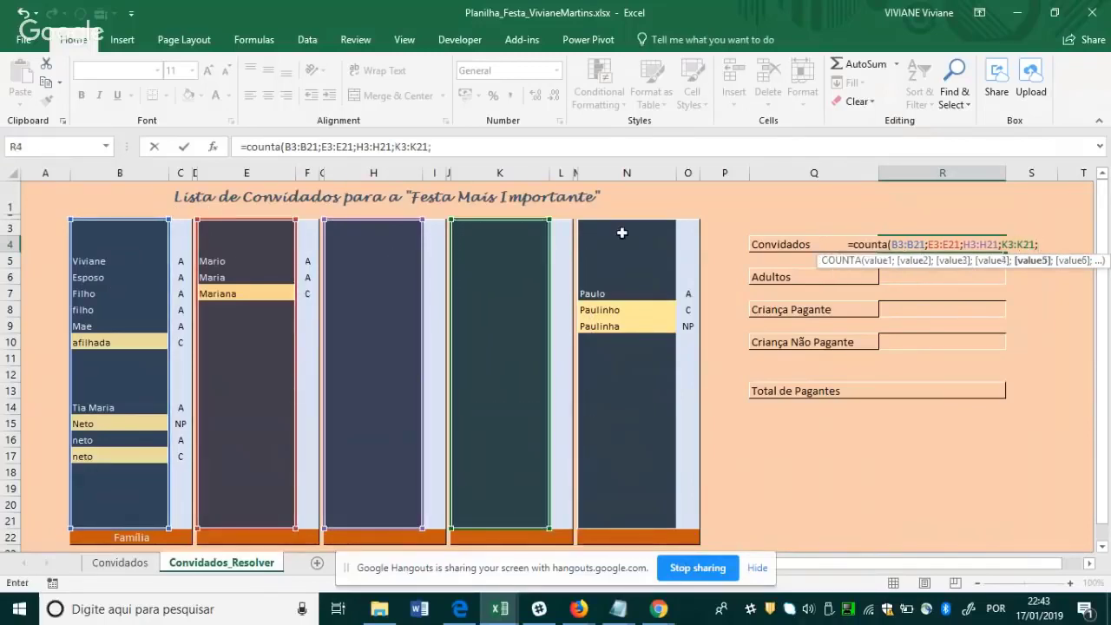
drag(621, 230, 659, 512)
text())
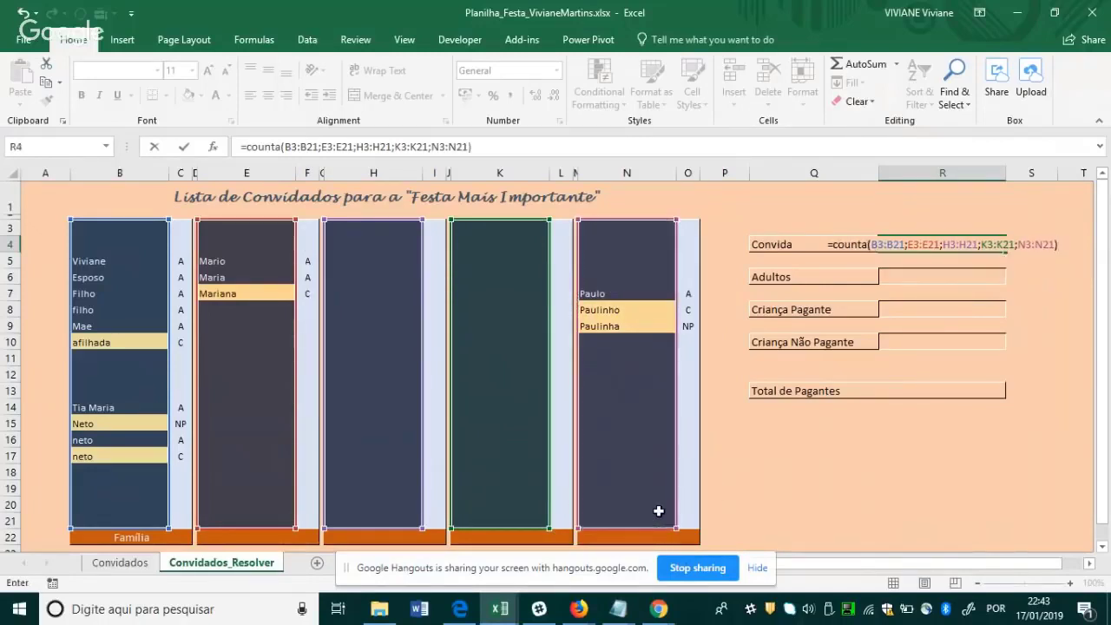
key(Return)
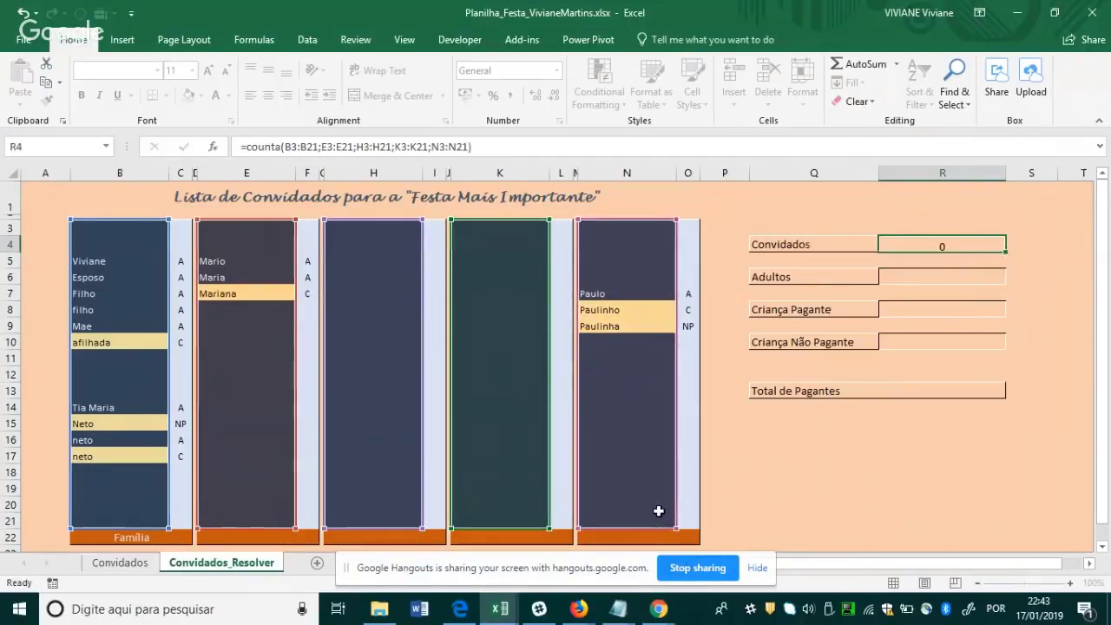
Check the guest total against the selection count of the names in columns B, E and N.
drag(113, 257, 128, 465)
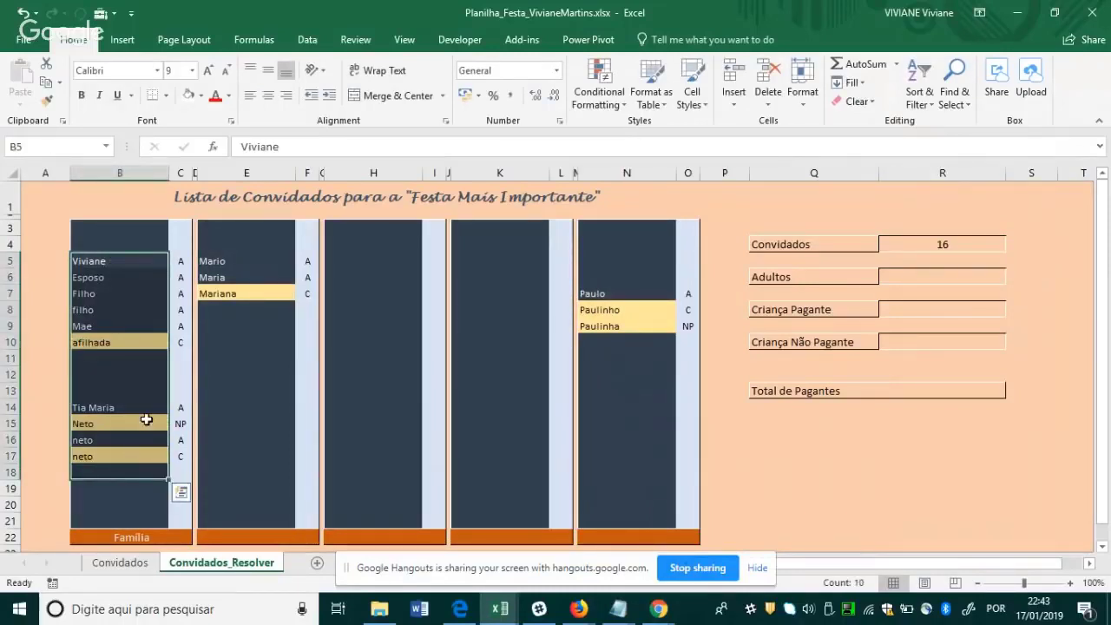
click(128, 271)
drag(128, 261, 148, 454)
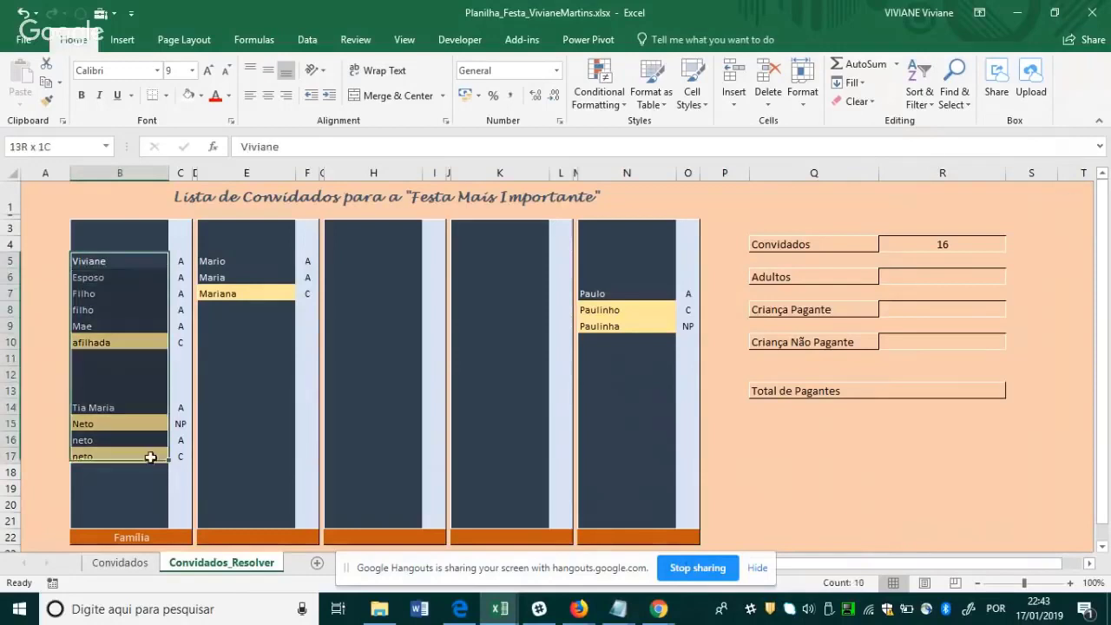
drag(228, 263, 247, 373)
drag(591, 277, 618, 393)
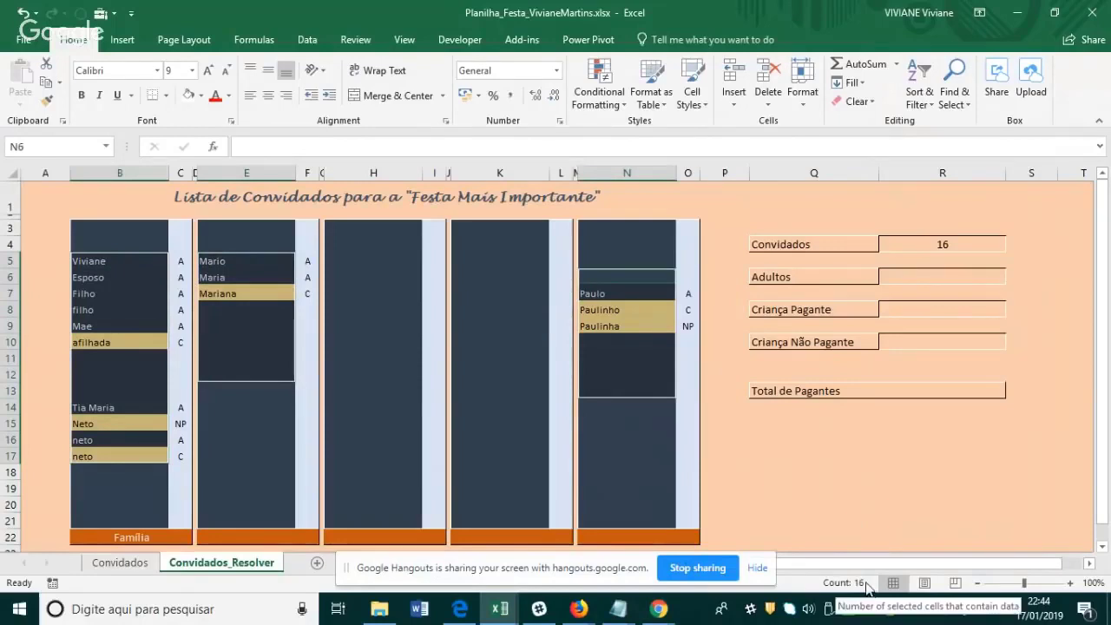
drag(136, 260, 138, 473)
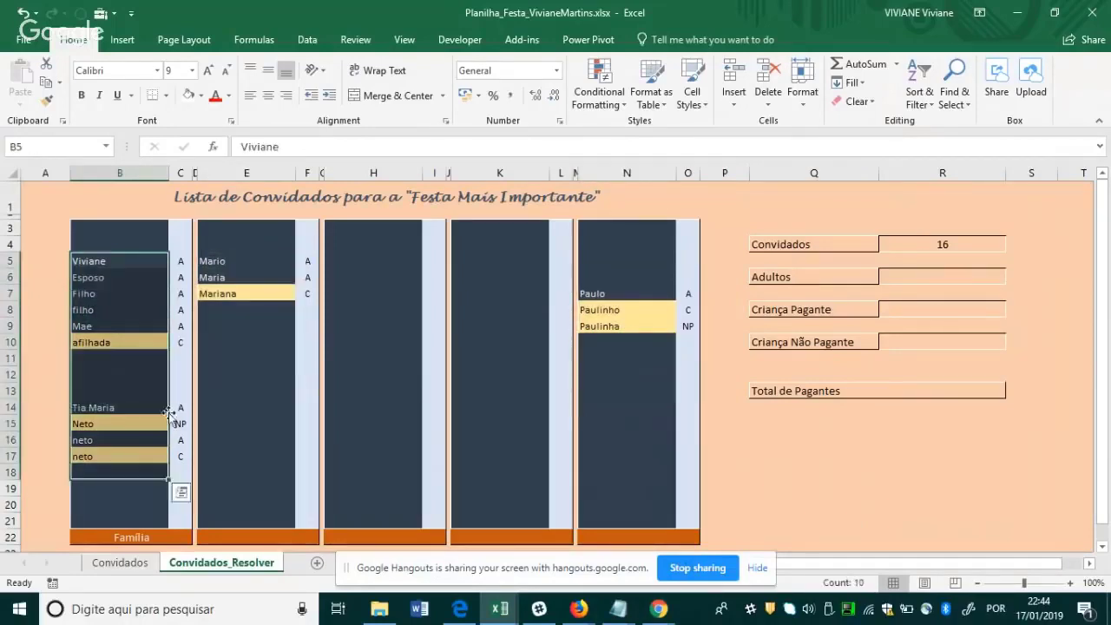
ctrl+drag(228, 260, 260, 359)
ctrl+drag(591, 280, 627, 391)
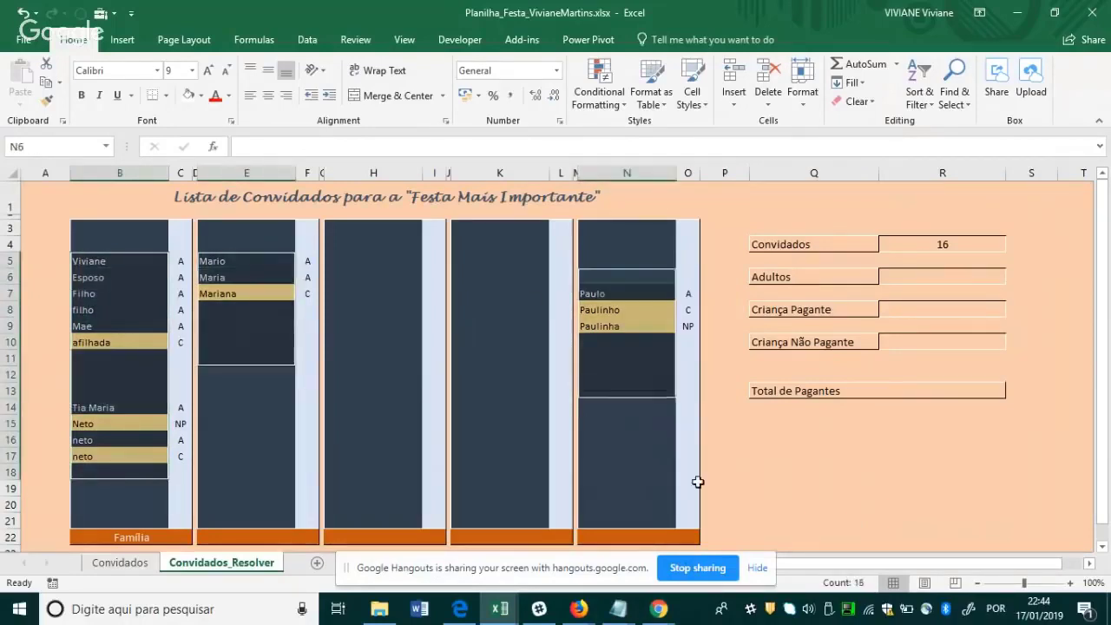
Review the names in column B and the category letters in columns C and F, and return to the Adultos cell R6.
click(932, 310)
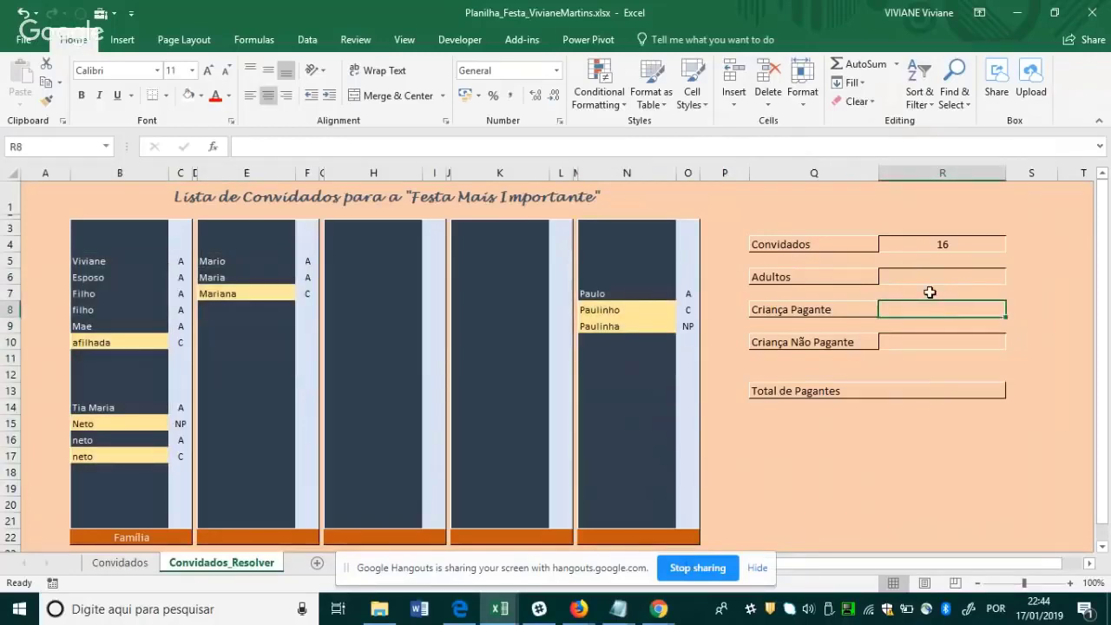
click(933, 290)
click(932, 276)
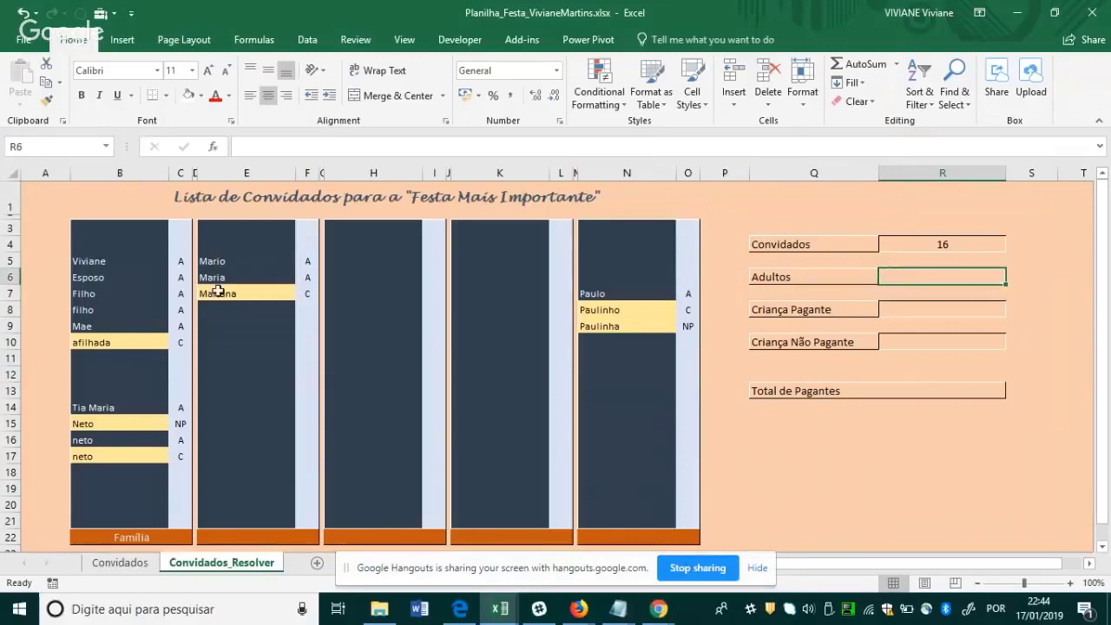
drag(105, 267, 112, 326)
drag(182, 261, 178, 339)
drag(306, 261, 307, 294)
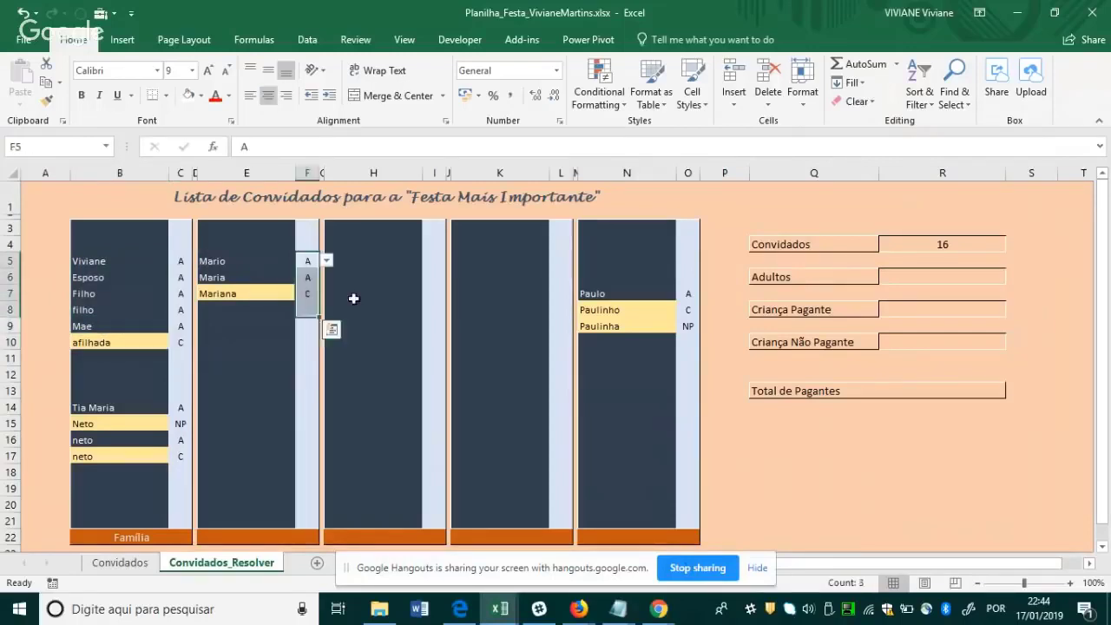
click(887, 288)
click(890, 276)
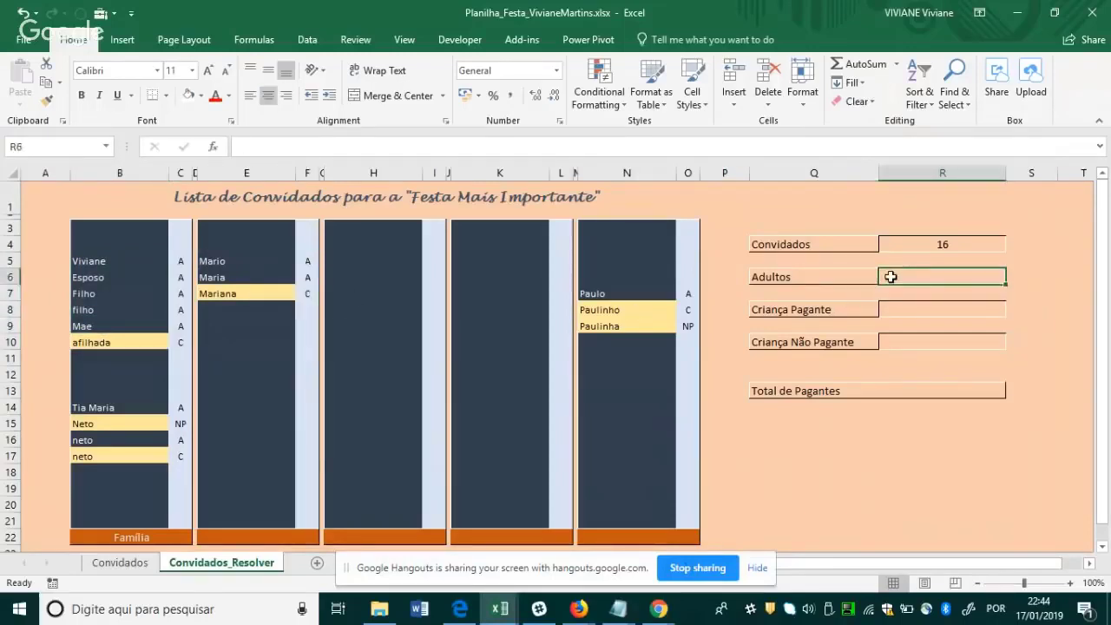
text(=)
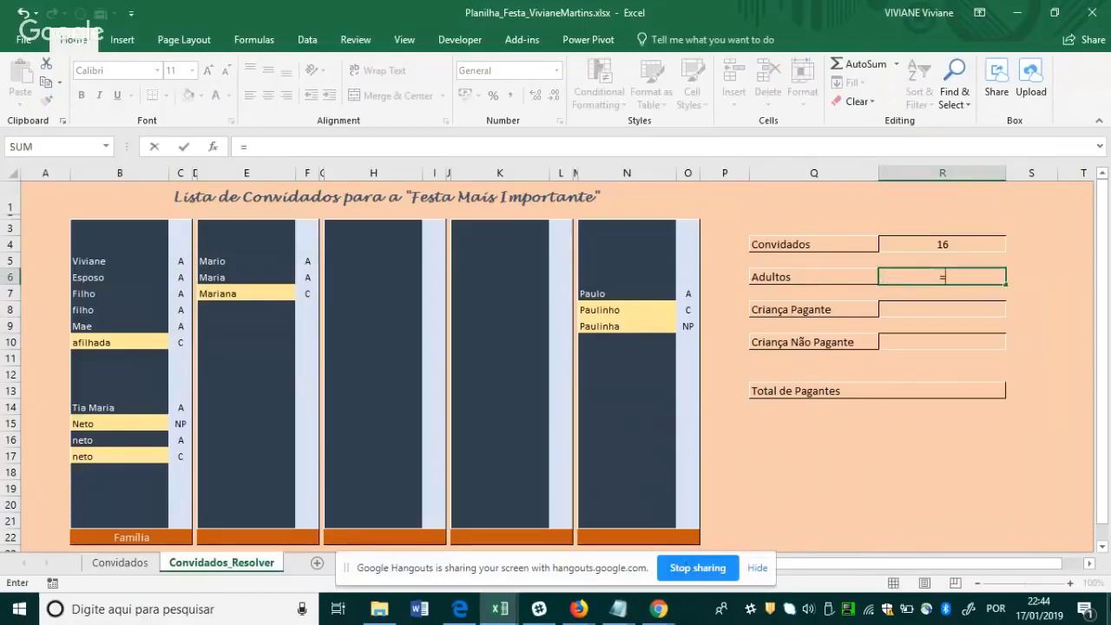
text(count)
key(BackSpace)
key(BackSpace)
key(BackSpace)
text(t)
key(BackSpace)
key(BackSpace)
key(BackSpace)
text(c)
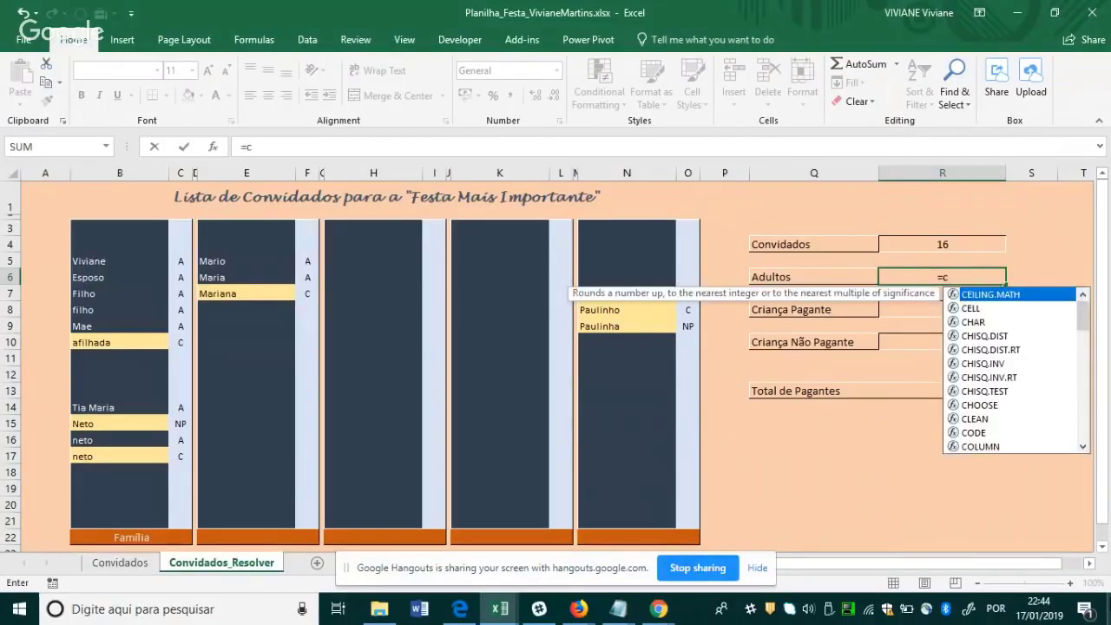
text(ont)
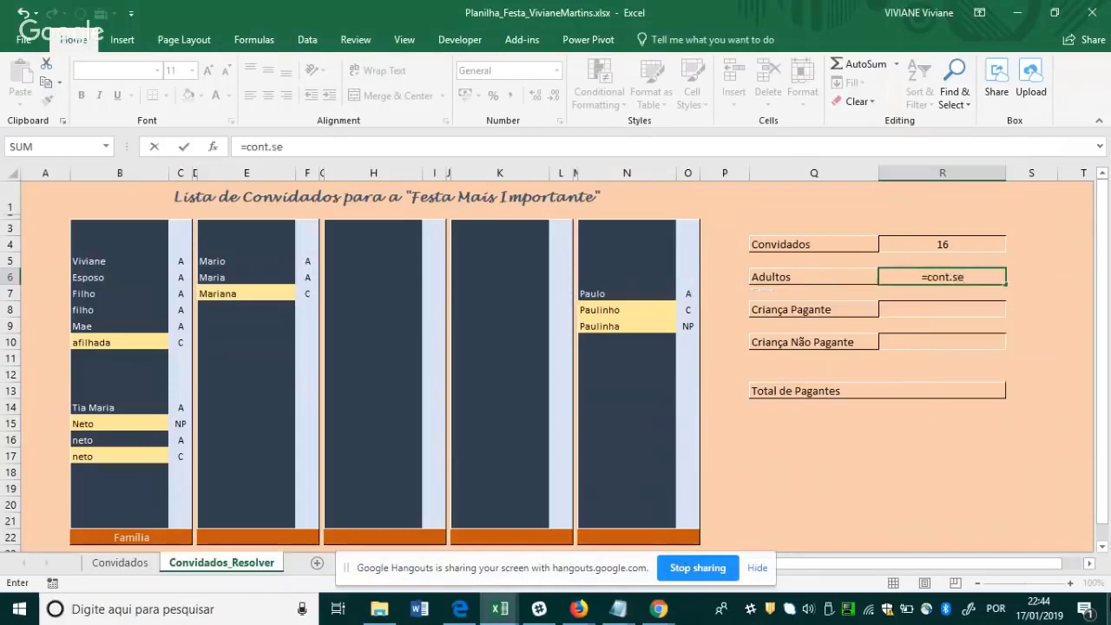
text(.s)
key(BackSpace)
key(BackSpace)
key(BackSpace)
key(BackSpace)
key(BackSpace)
key(BackSpace)
Count the adults of the Família column in R6 with the formula =countif(C3:C21;"a").
text(counti)
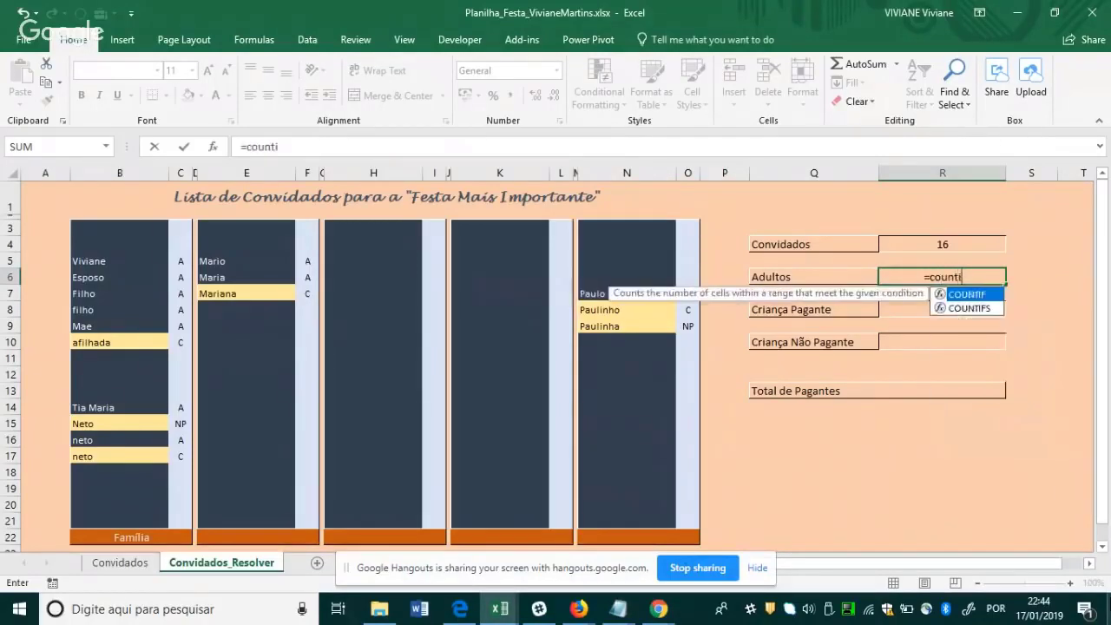
text(f()
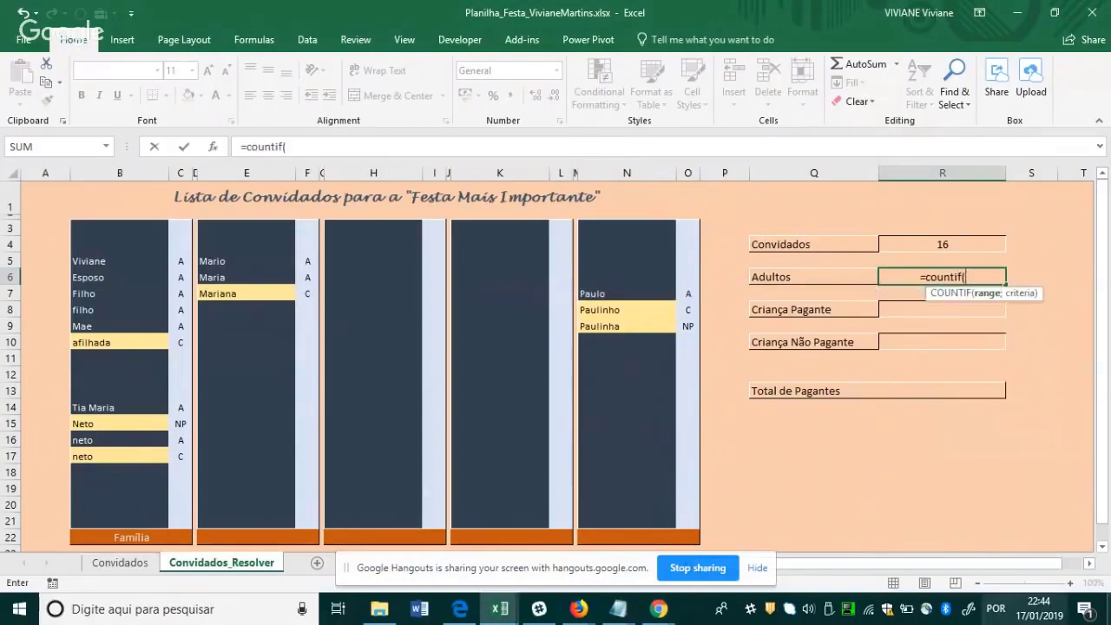
drag(180, 228, 181, 521)
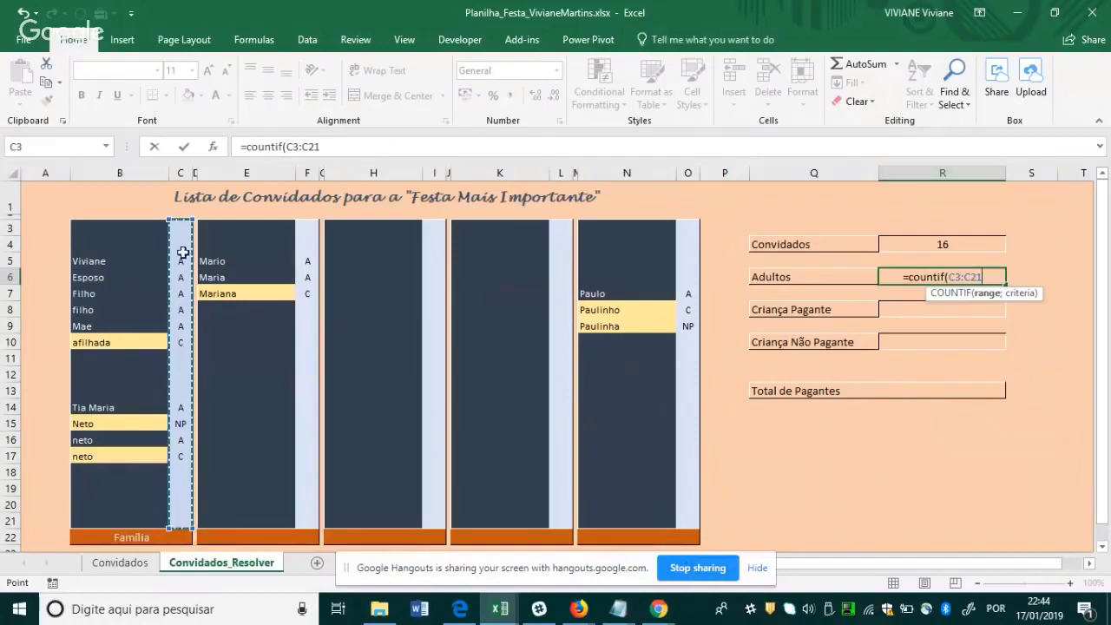
text(;)
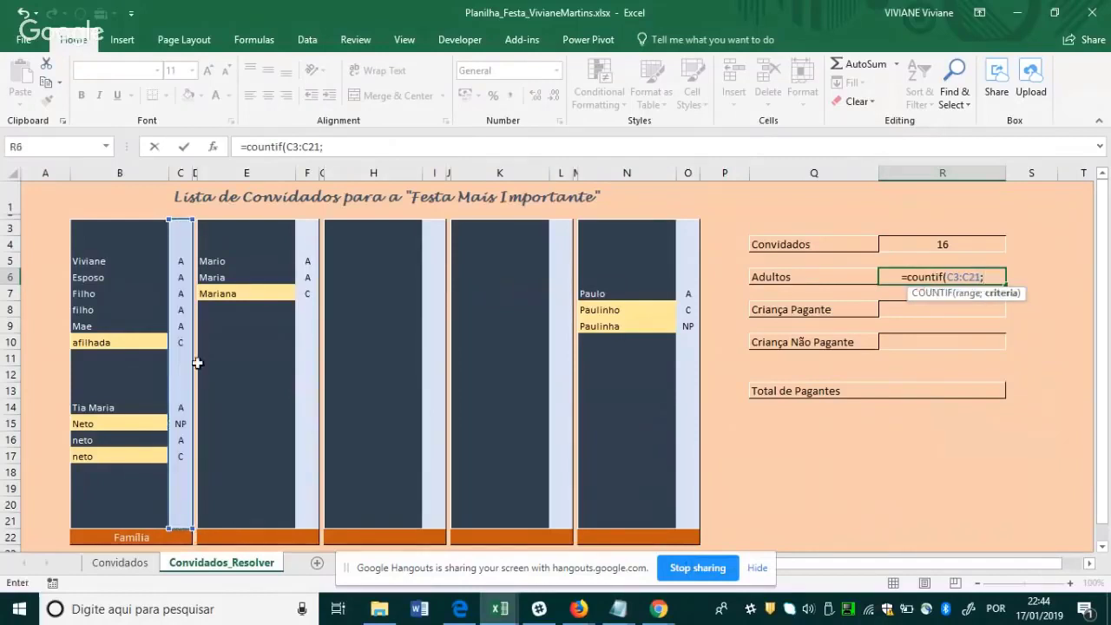
text(")
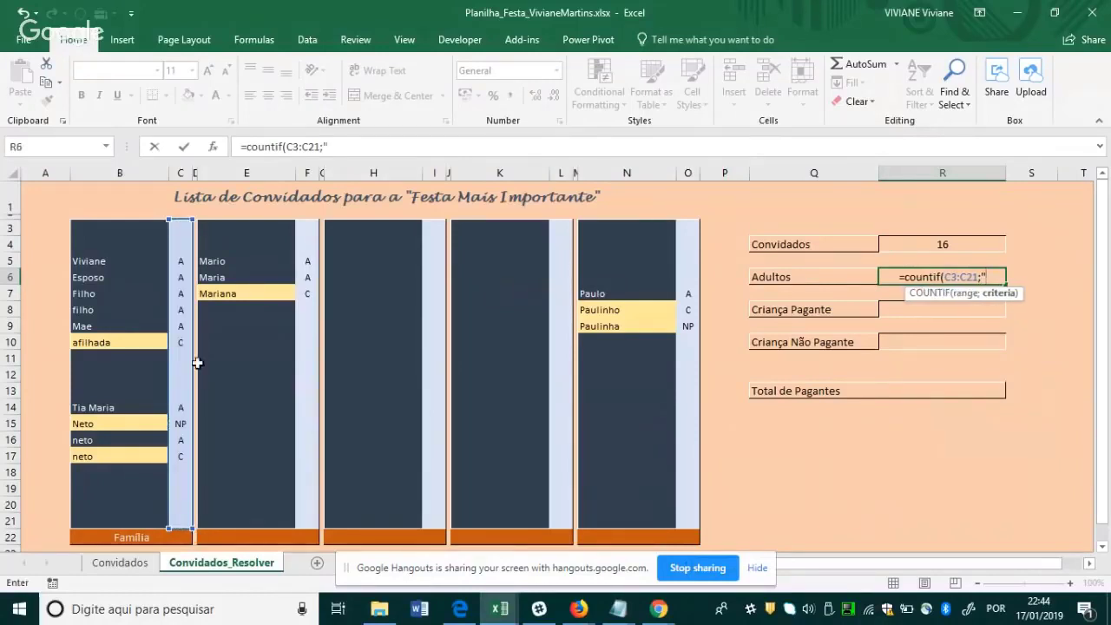
text(a")
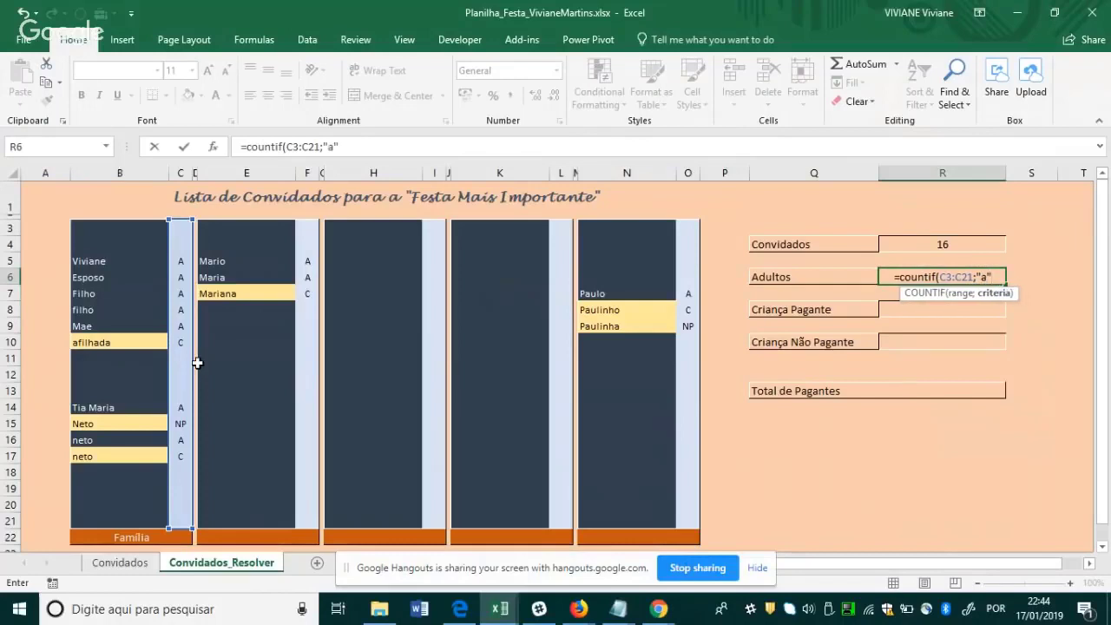
text())
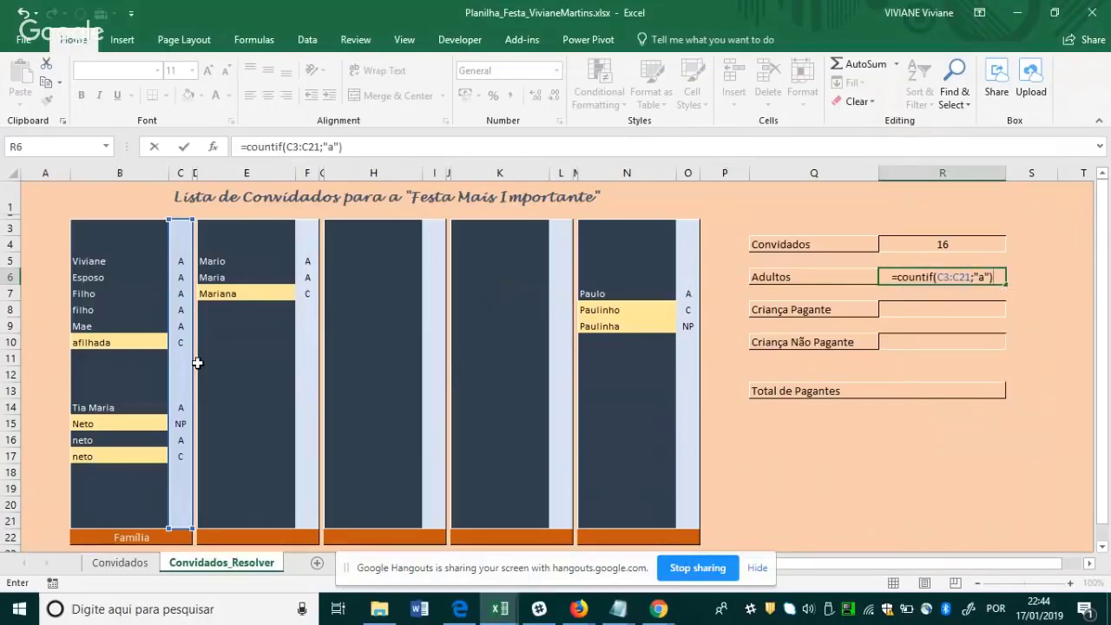
key(Return)
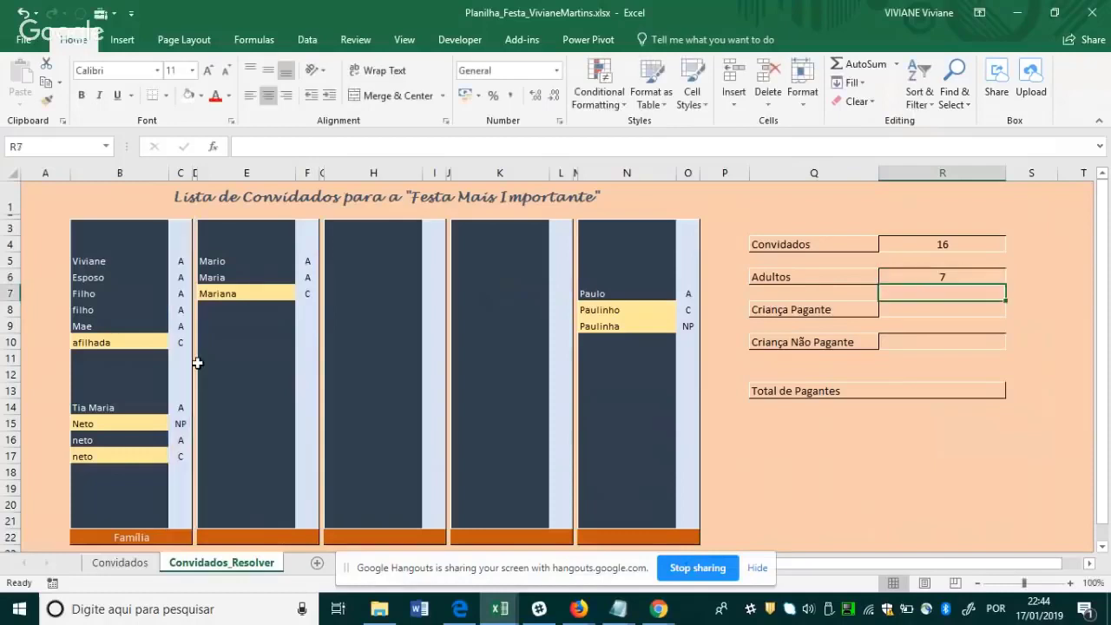
Check the adult count by going through the cells marked A in column C one by one.
click(167, 261)
click(181, 278)
click(179, 262)
click(179, 277)
click(181, 294)
click(180, 310)
click(179, 325)
click(182, 408)
click(180, 439)
Change the Adultos formula in R6 to count over the whole guest table, =COUNTIF(B3:O21;"a").
double_click(918, 279)
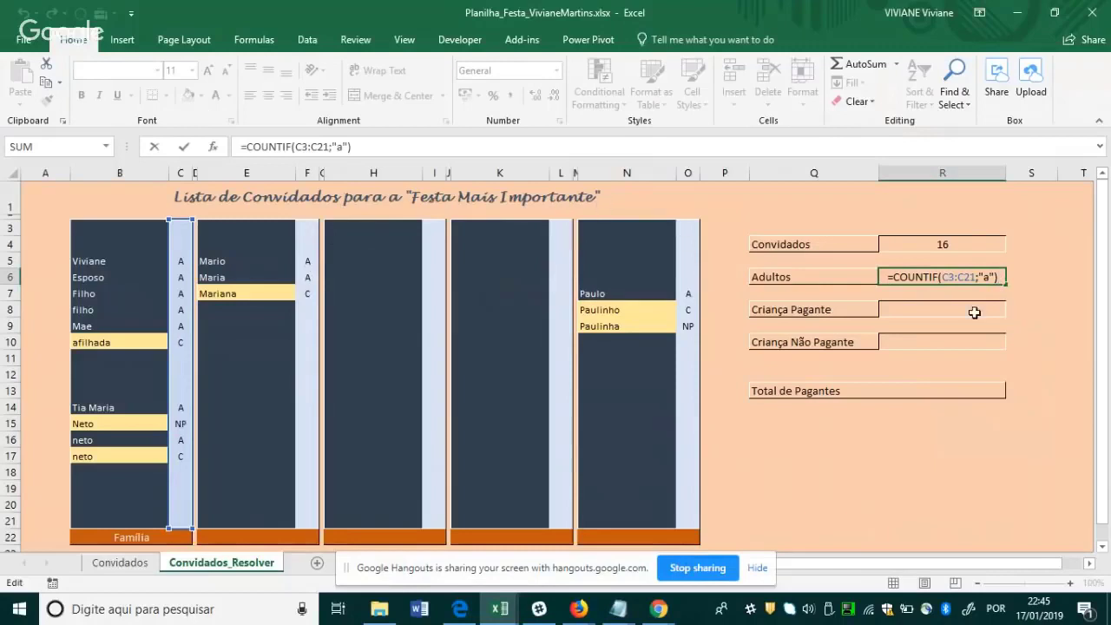
double_click(946, 277)
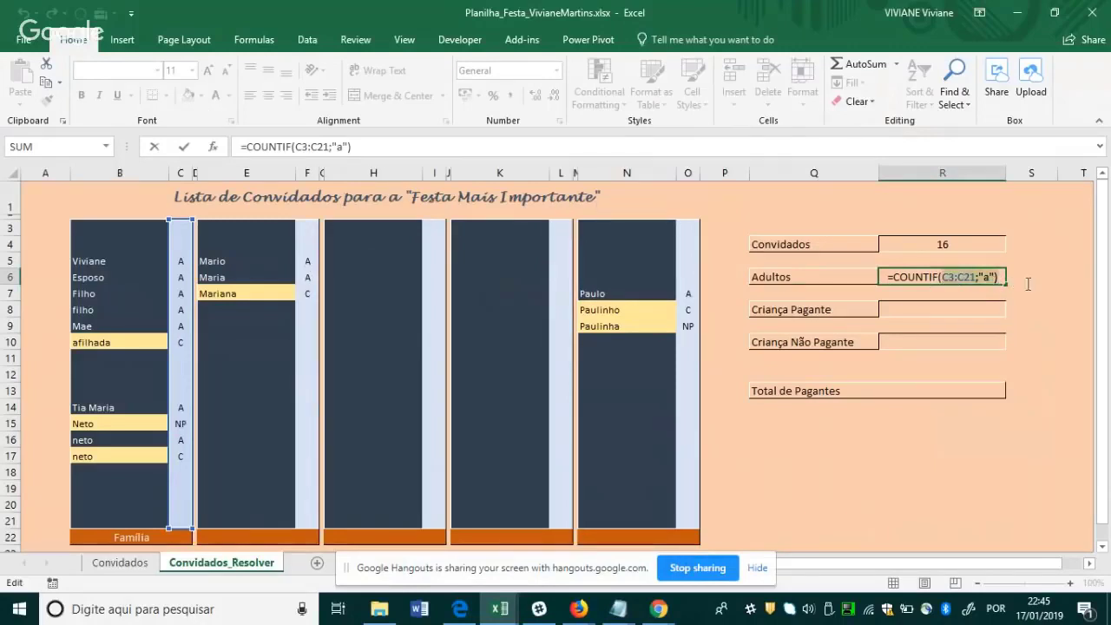
key(BackSpace)
click(91, 228)
drag(235, 228, 694, 531)
text(;"s)
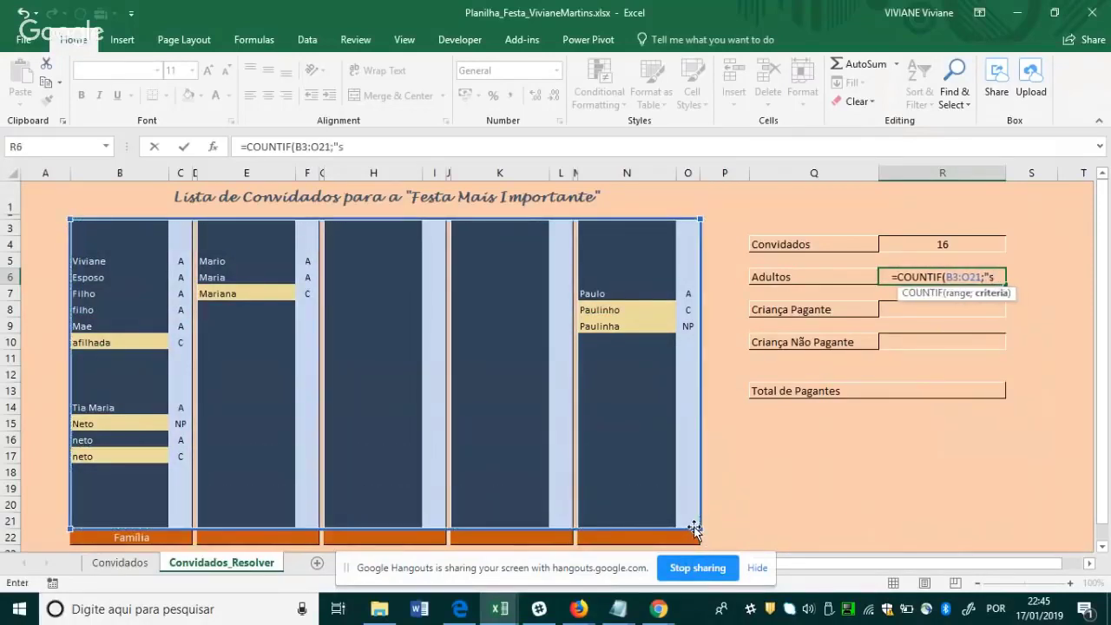
key(BackSpace)
text(a"))
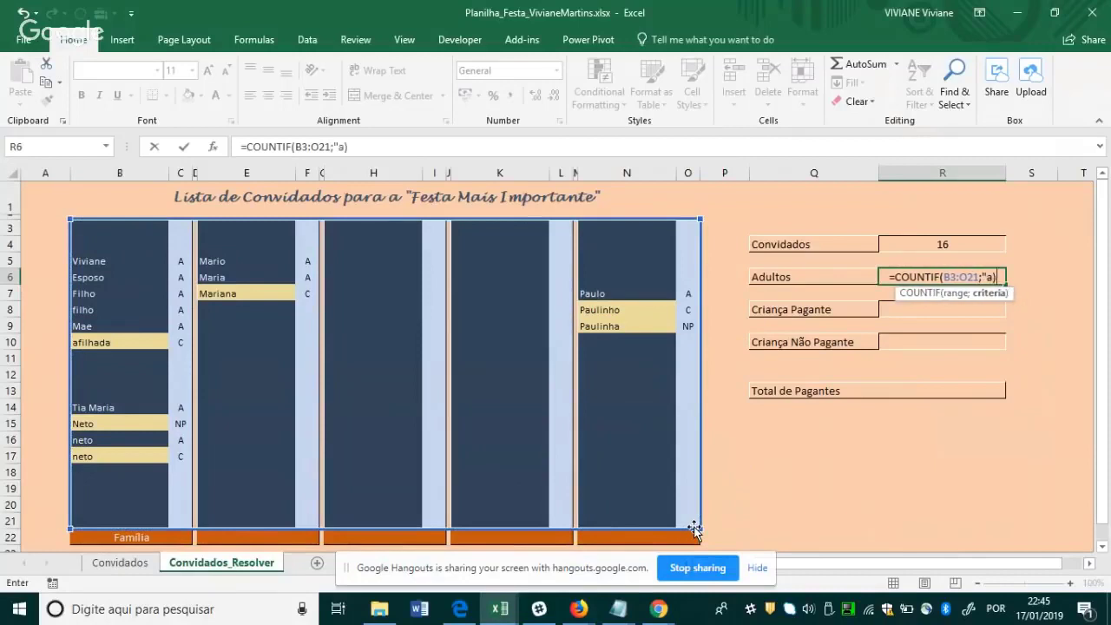
key(BackSpace)
text())
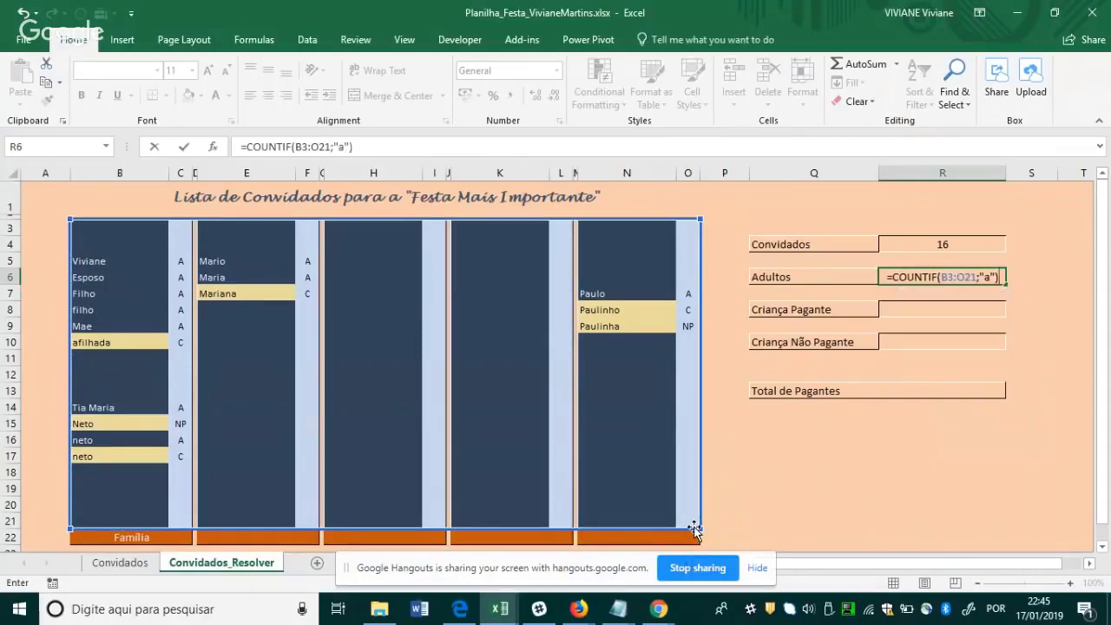
key(Return)
Test the whole-table count by entering a in the name cell N12, and clear that cell again.
mouse_move(121, 227)
mouse_down()
mouse_move(729, 478)
mouse_move(691, 519)
mouse_up()
click(620, 372)
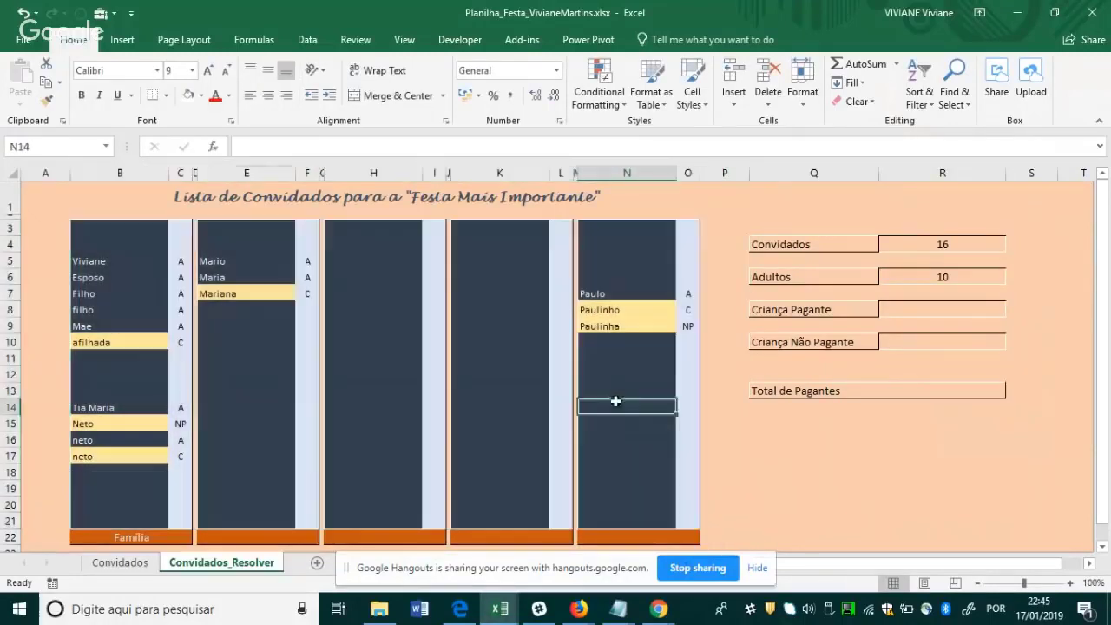
text(a)
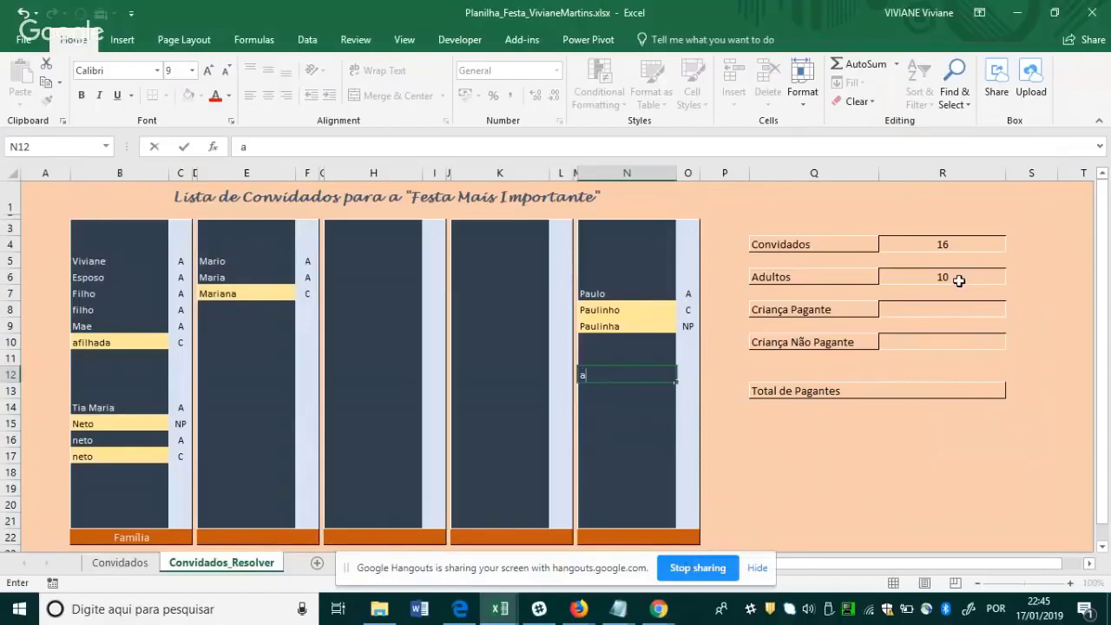
key(Return)
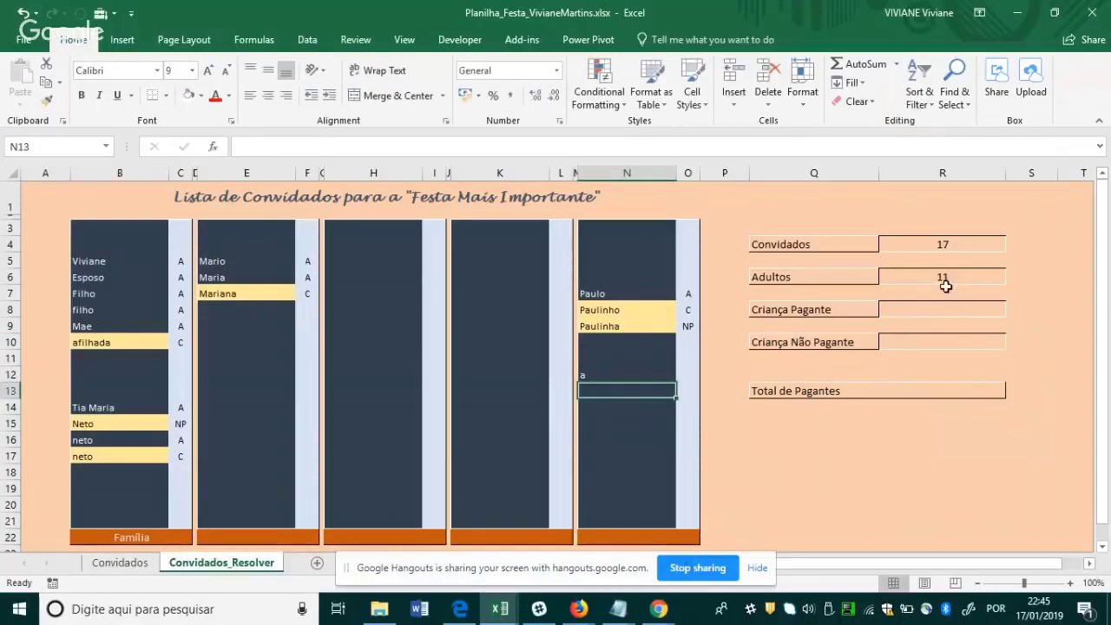
click(632, 374)
key(Delete)
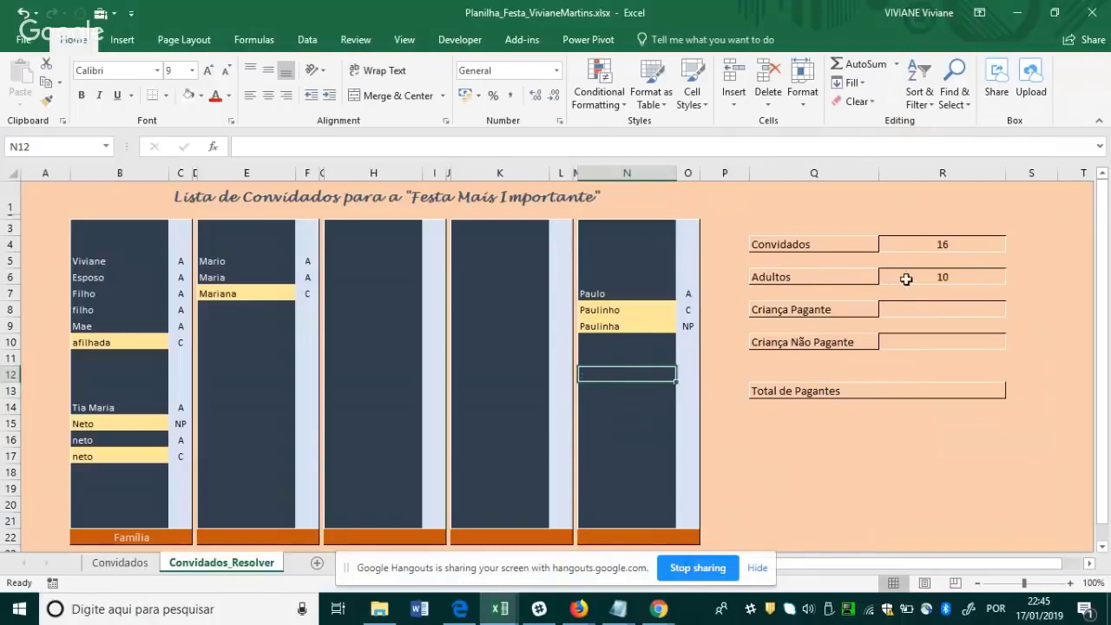
double_click(908, 275)
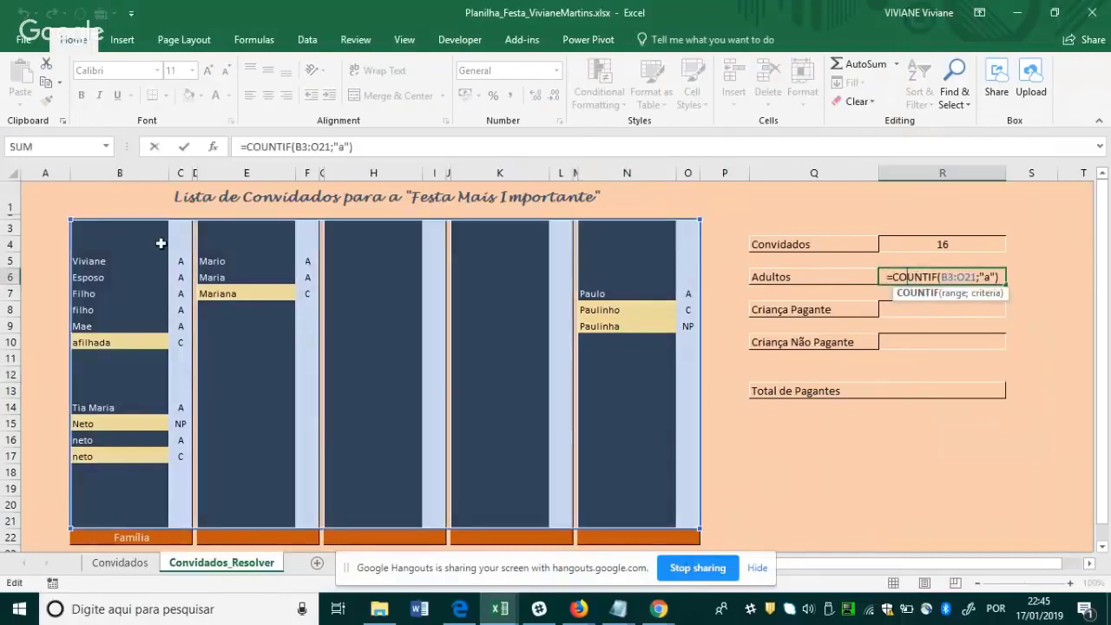
key(Delete)
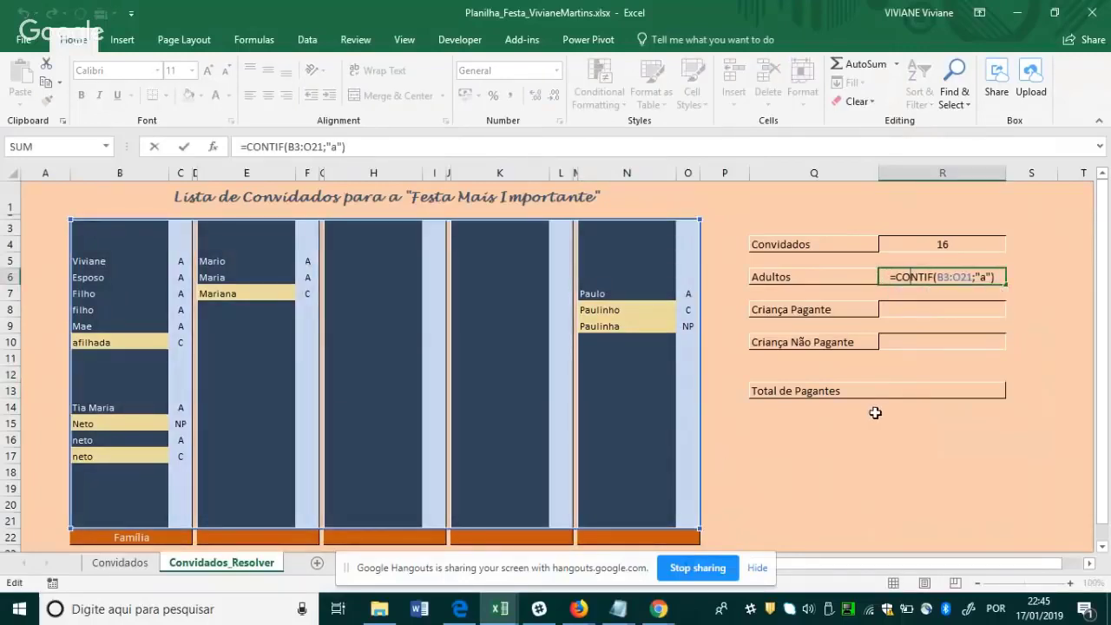
key(Escape)
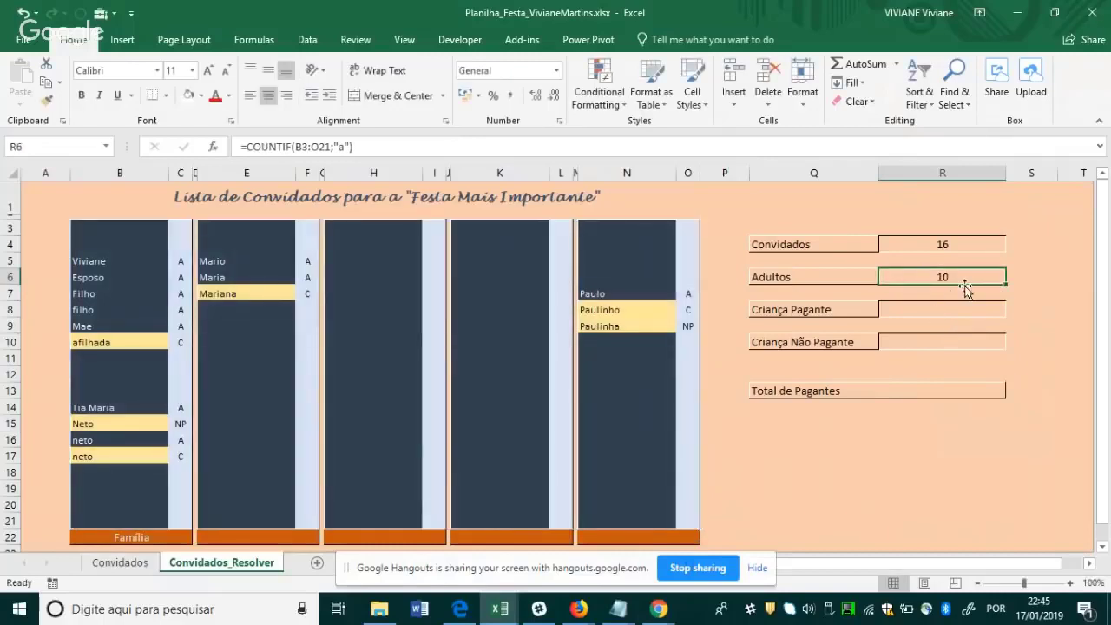
Rewrite the Adultos formula in R6, starting with countif(C3:C21;"a")+countif(F3:F21;"a").
text(=countif()
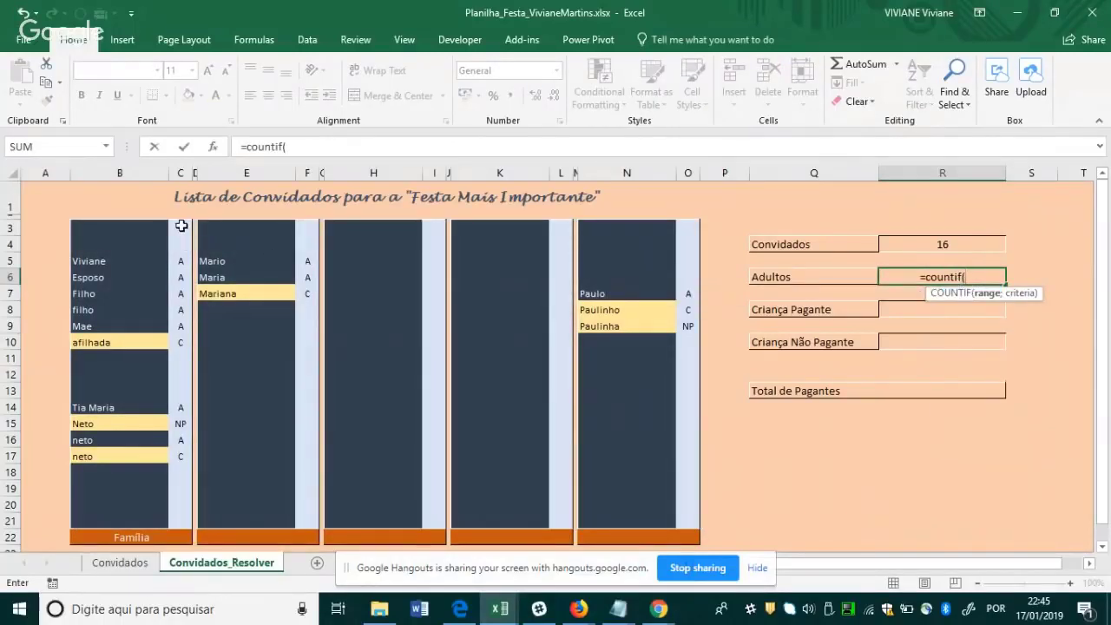
drag(181, 226, 186, 513)
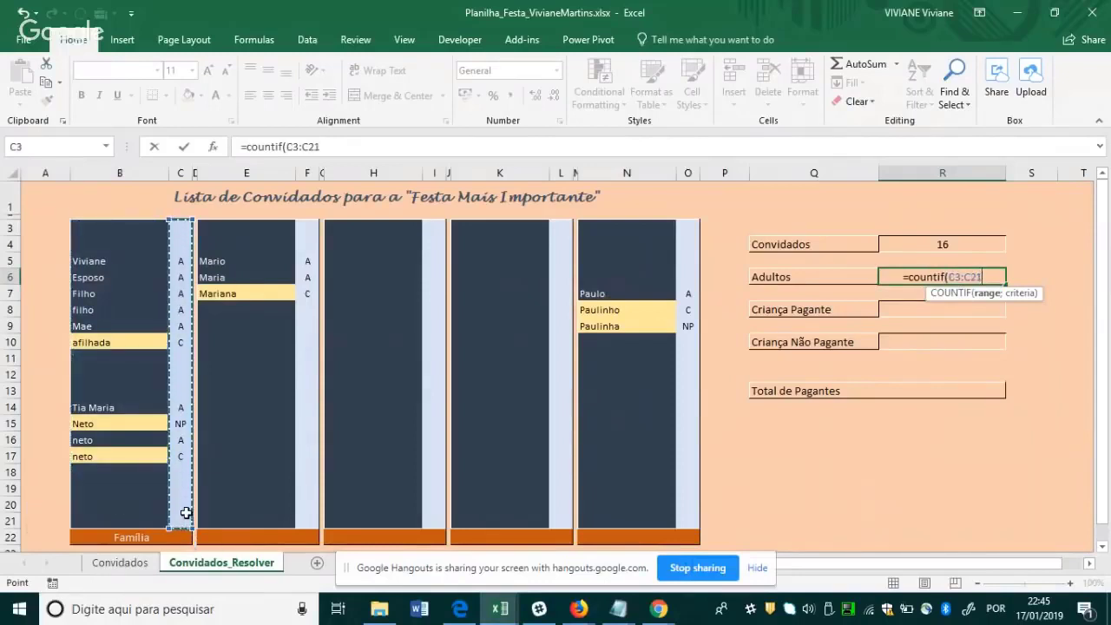
text(;"a")+countif()
drag(309, 228, 310, 519)
text(;"a")+countig)
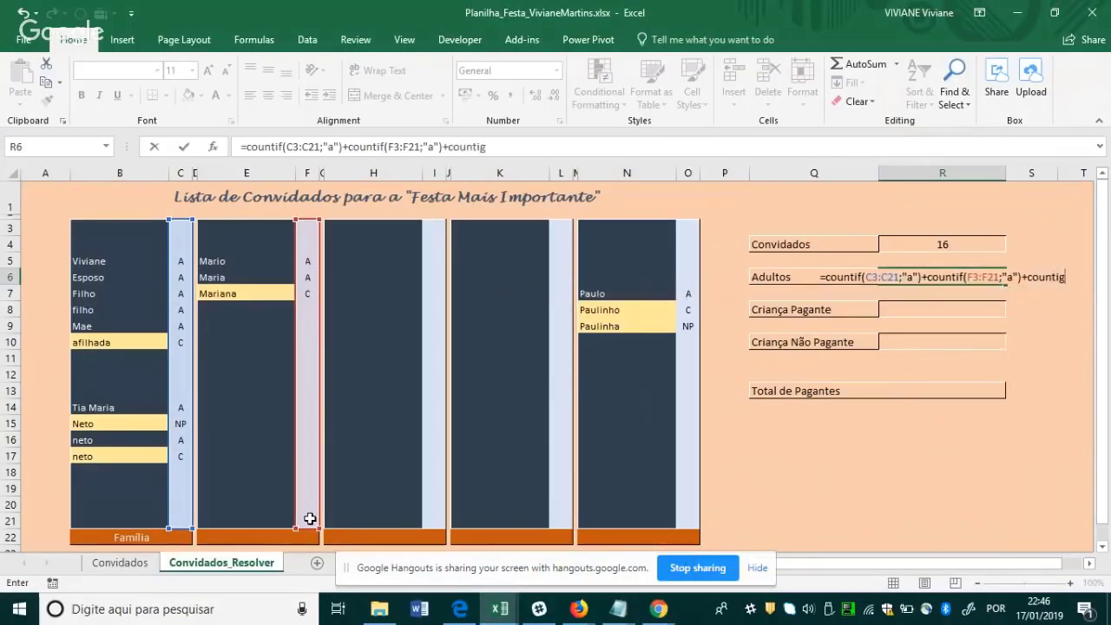
Extend the sum in R6 with the third category column as countif(I3:I21;"a").
key(BackSpace)
text(f)
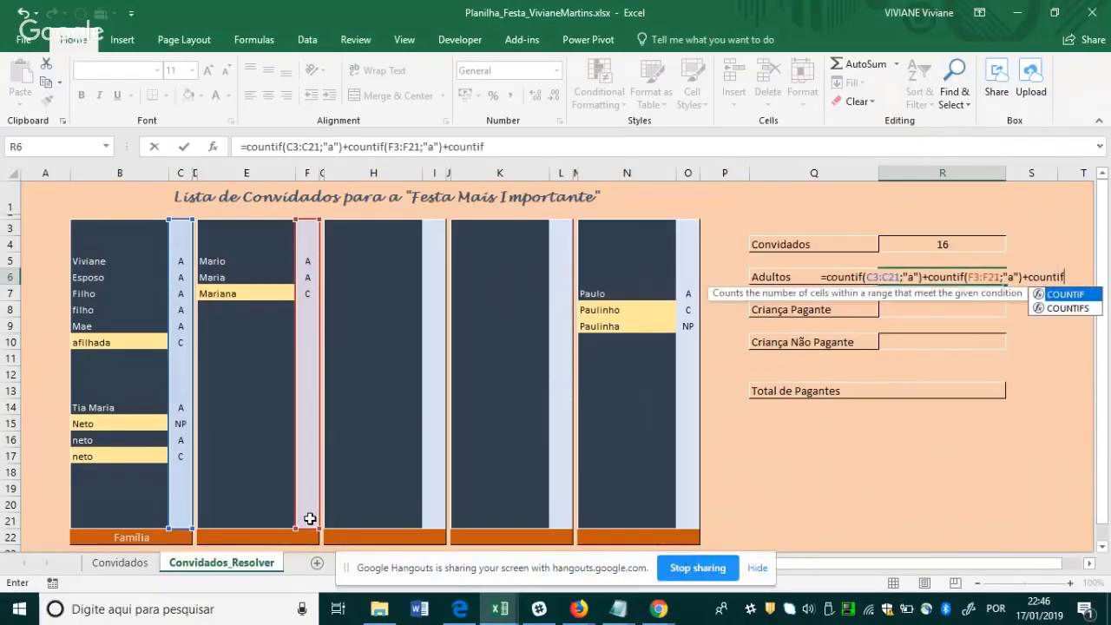
text(()
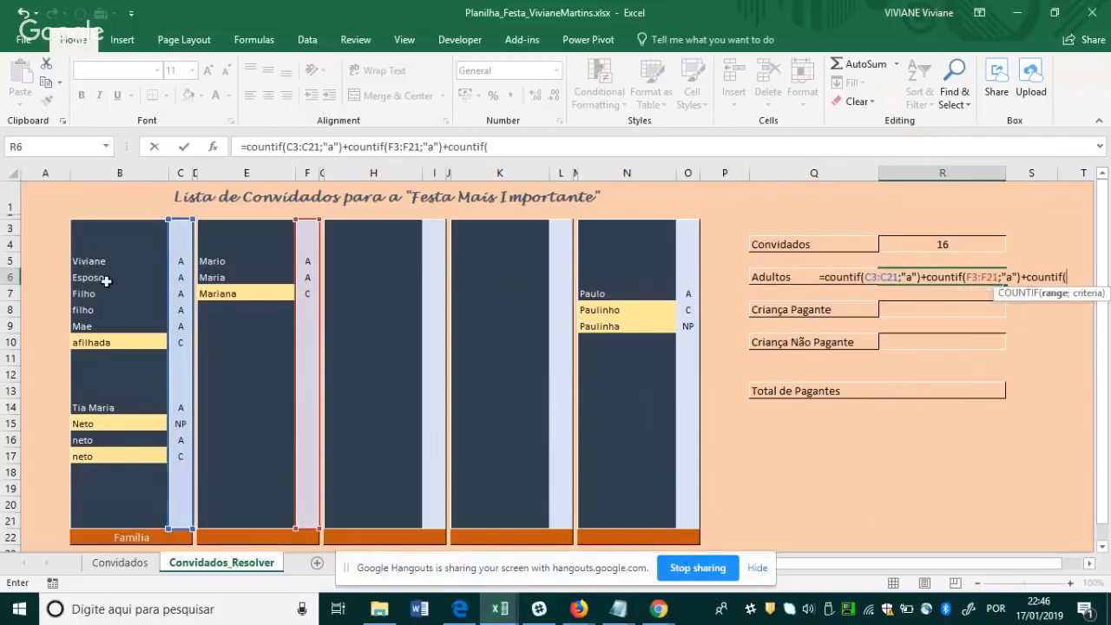
drag(434, 227, 424, 518)
text(;)
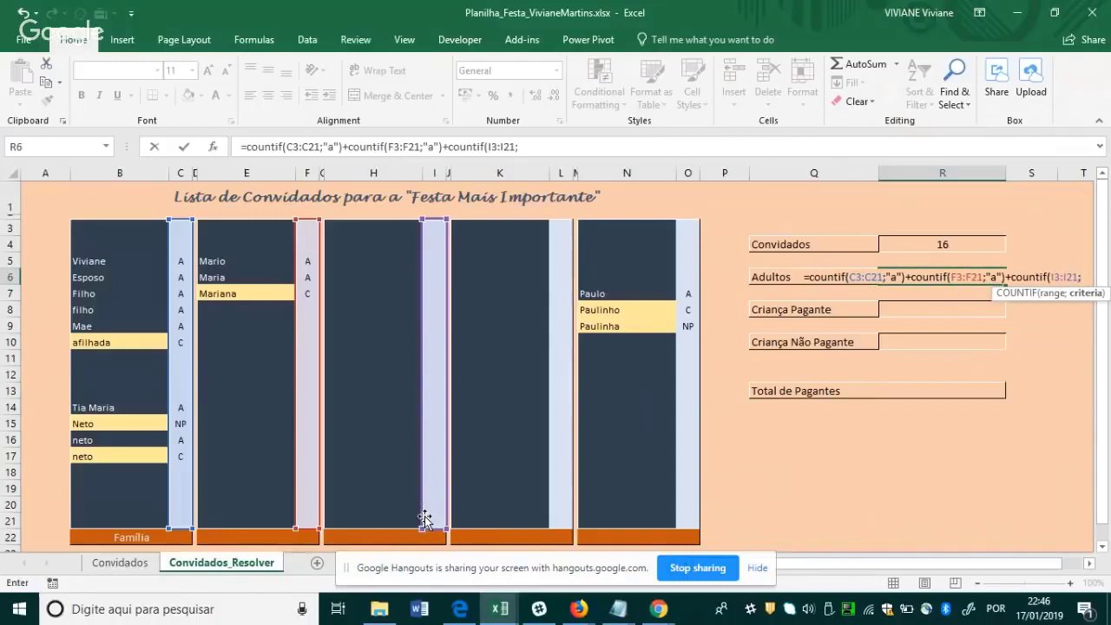
text("a"))
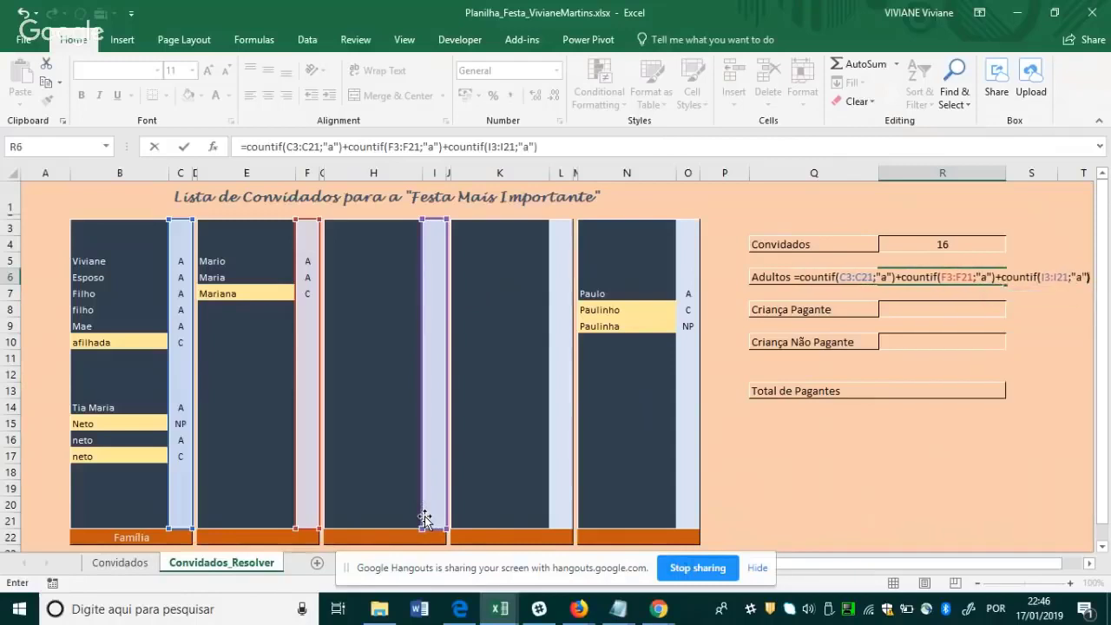
Complete the R6 formula by adding countif(L3:L21;"a") and countif(O3:O21;"a").
text(+coun)
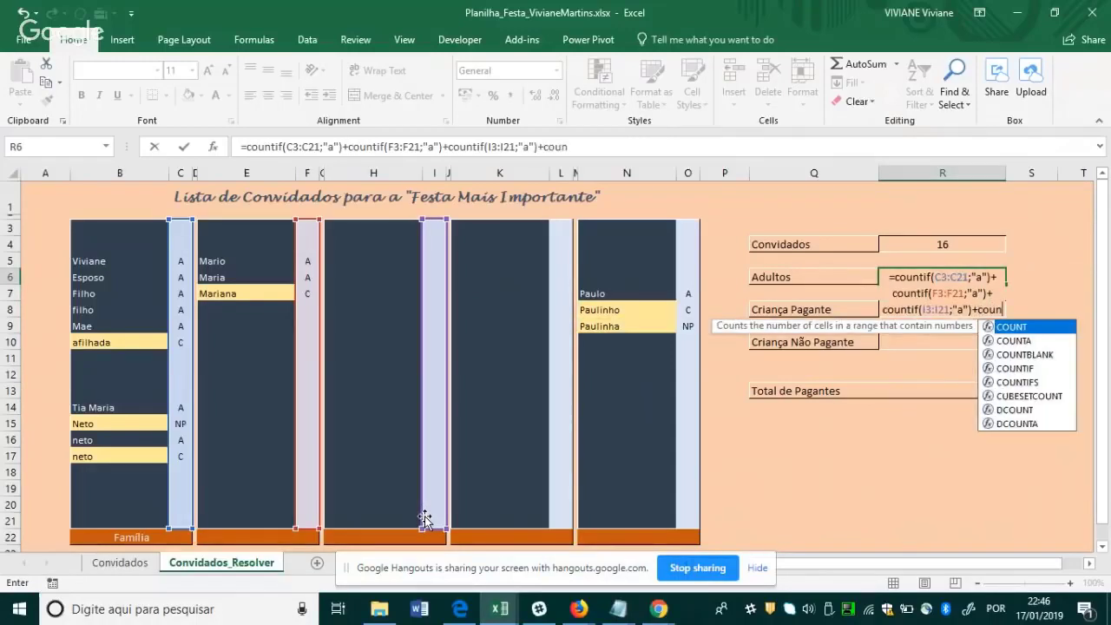
text(tif()
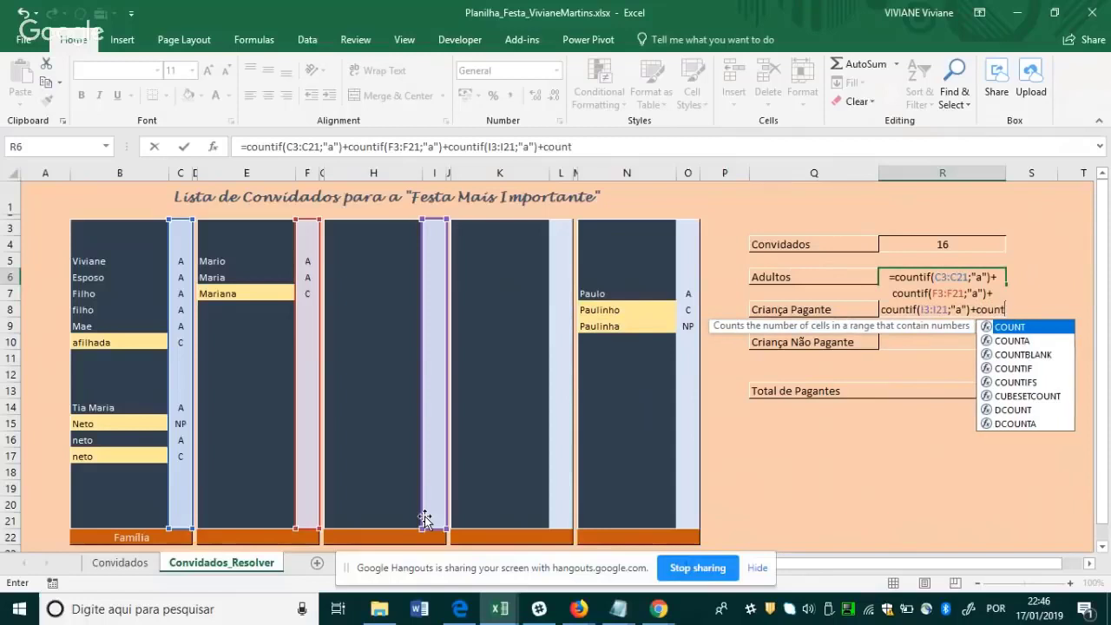
drag(565, 235, 566, 514)
text(;"a")+coun)
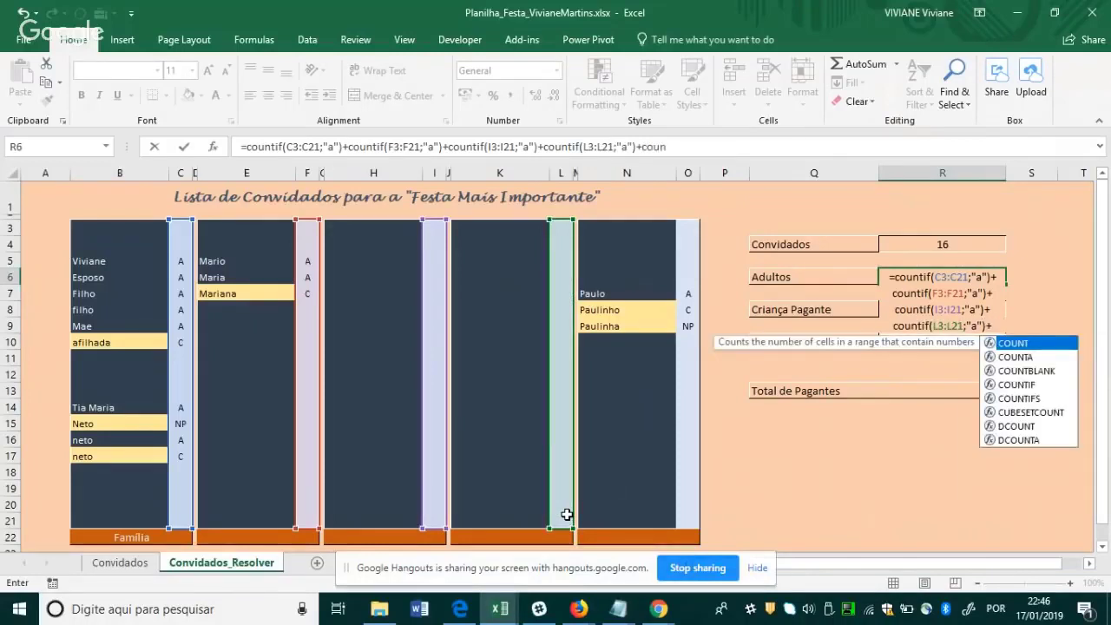
text(tif()
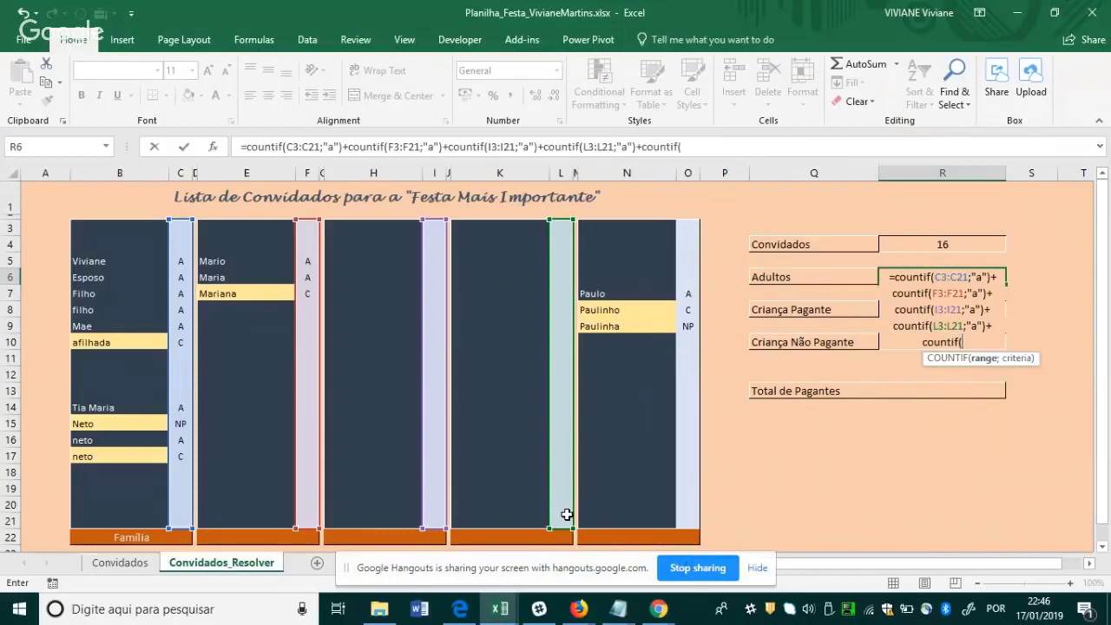
drag(688, 227, 693, 521)
text(;"a")
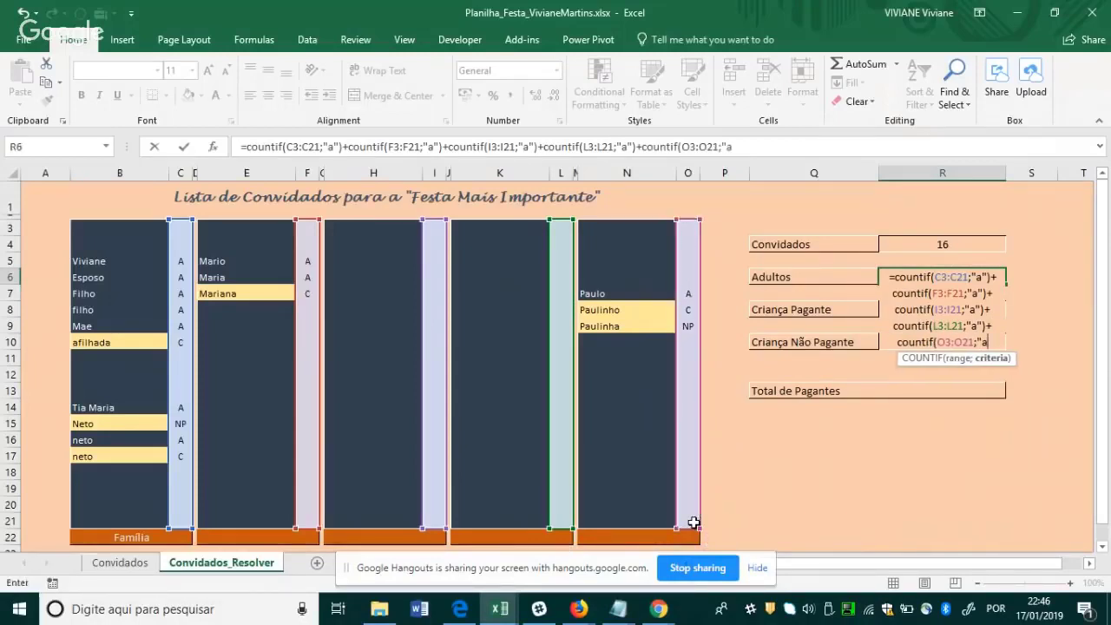
text())
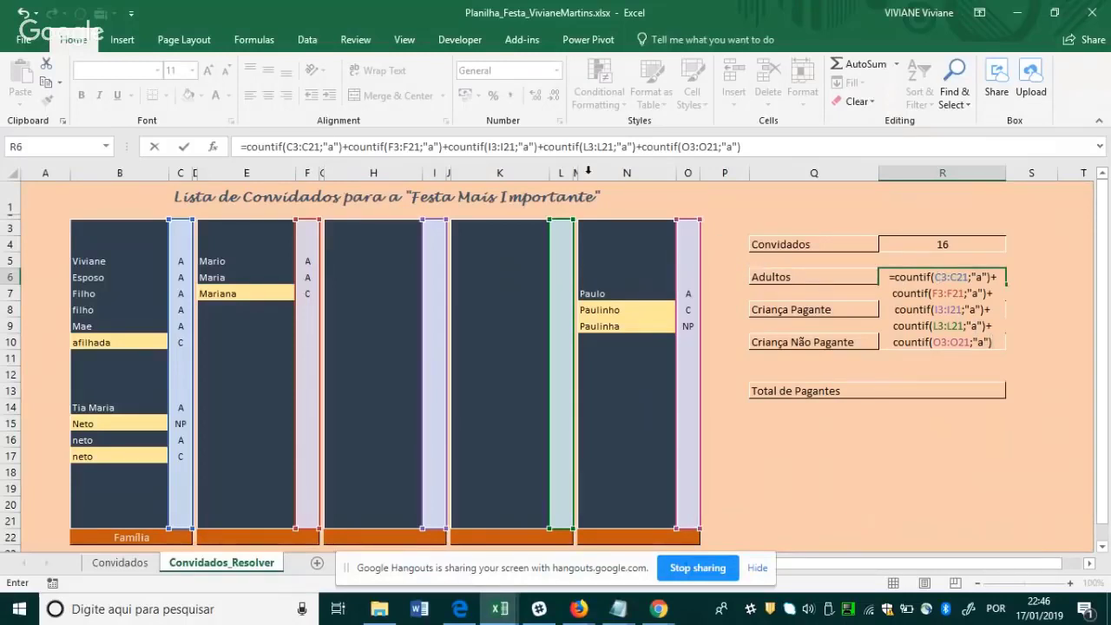
key(Return)
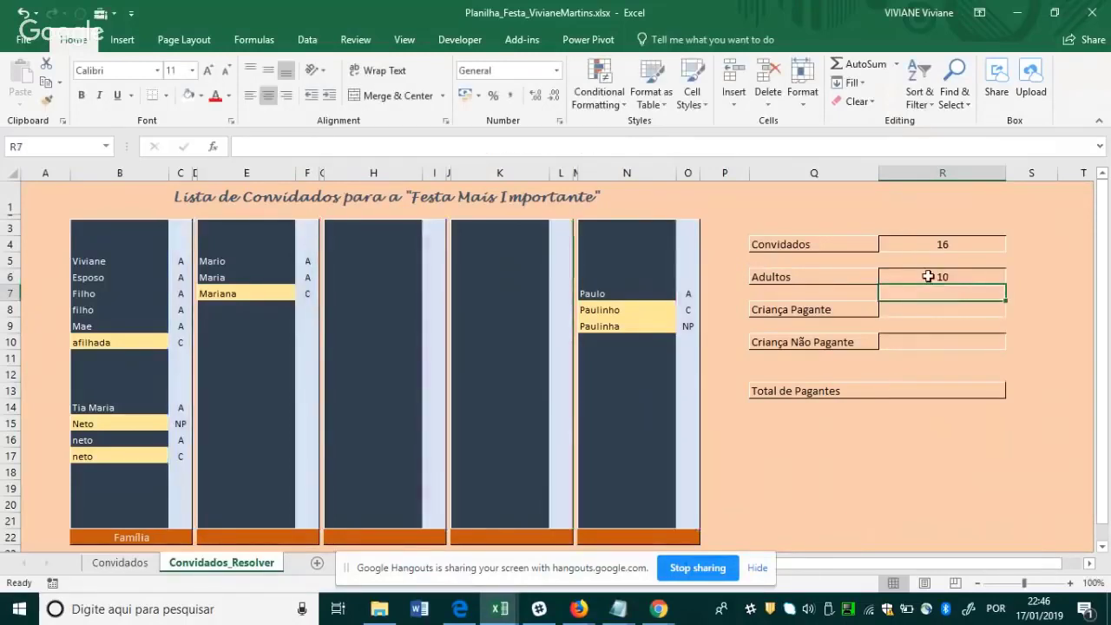
Copy the full formula text of the Adultos cell R6 into the Criança Pagante cell R8.
click(915, 279)
drag(821, 146, 232, 137)
key(Return)
click(908, 279)
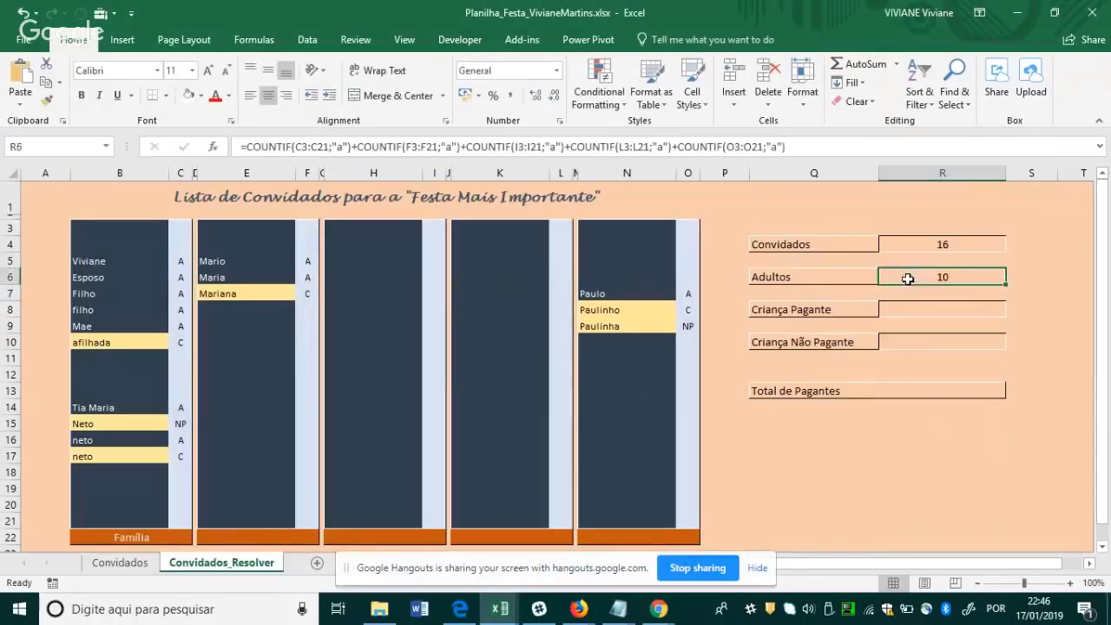
drag(826, 152, 235, 150)
key(ctrl+c)
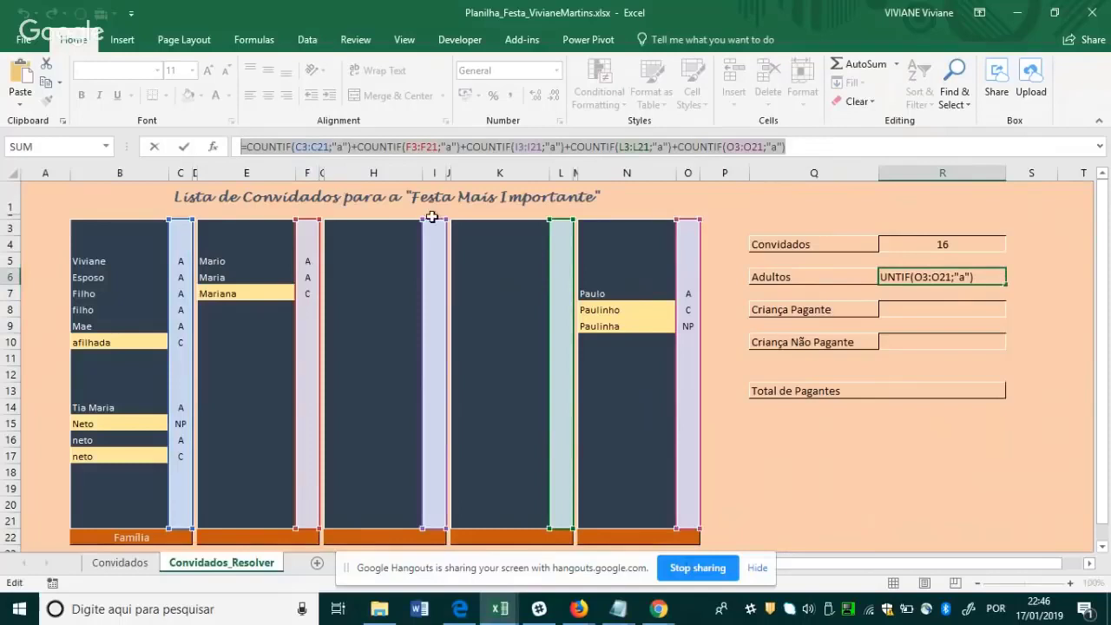
key(Escape)
click(906, 308)
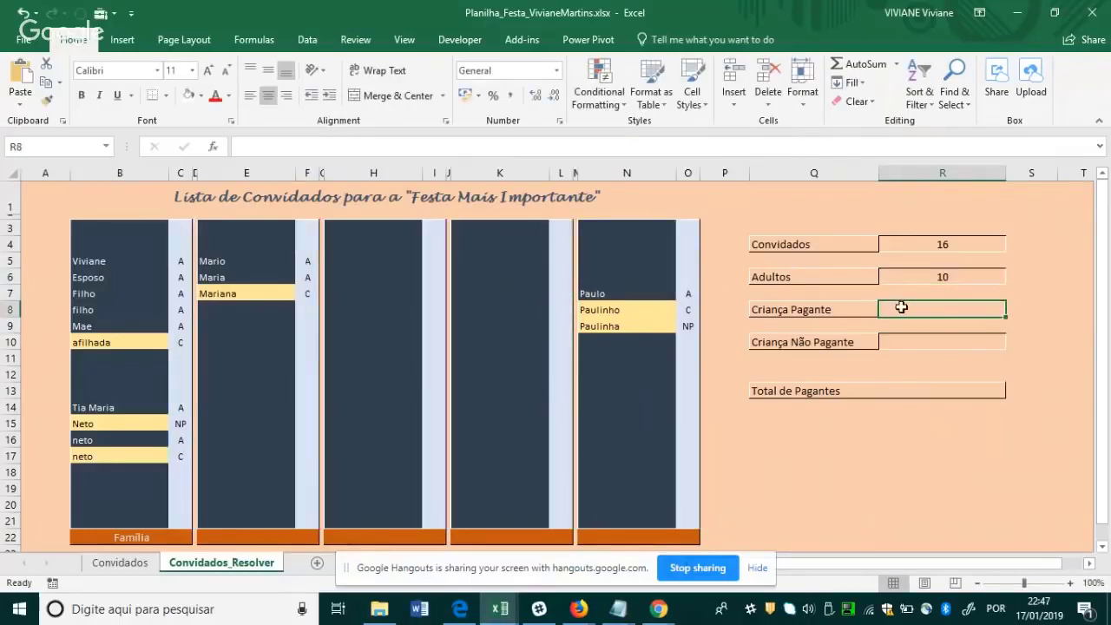
click(361, 146)
key(ctrl+v)
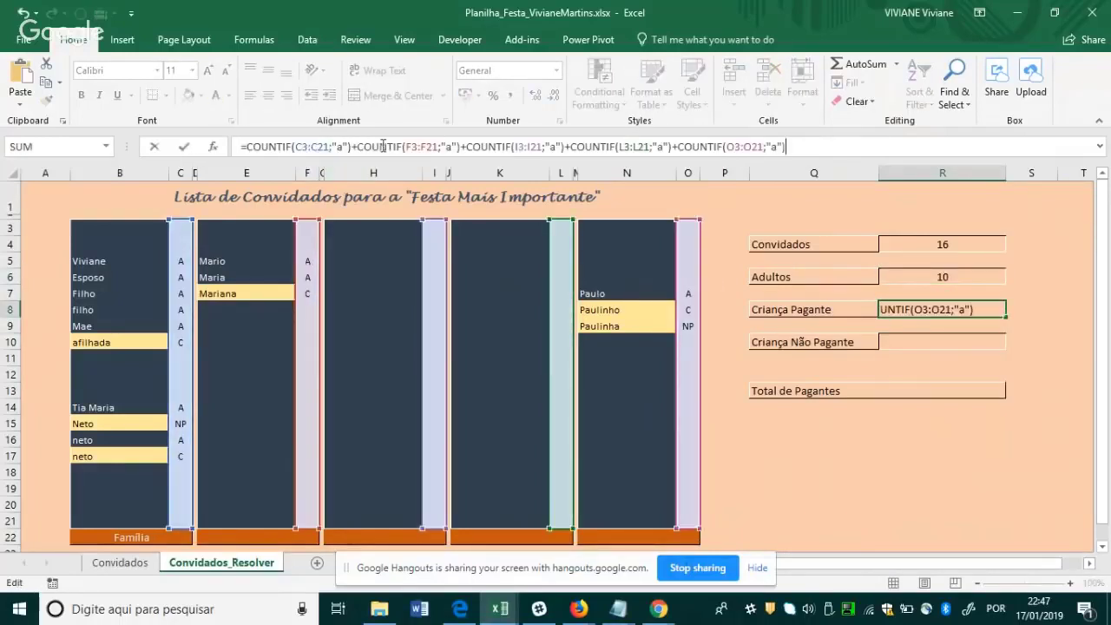
Try changing the criteria of the C, F and I column counts in the R8 formula to "np".
text(np)
double_click(454, 149)
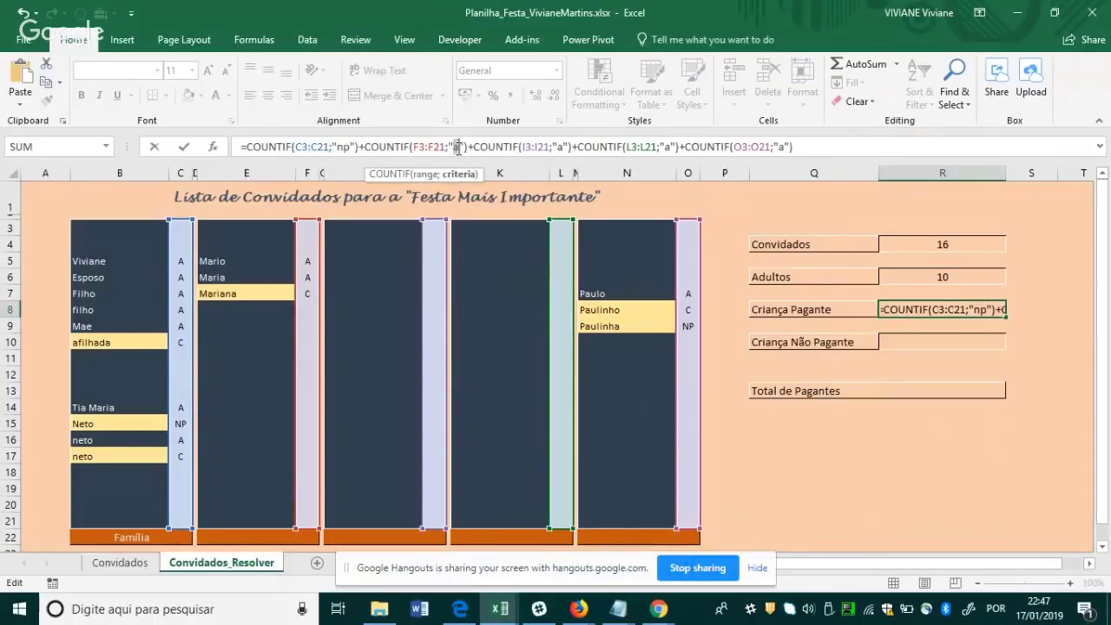
text(np)
double_click(567, 147)
text(np)
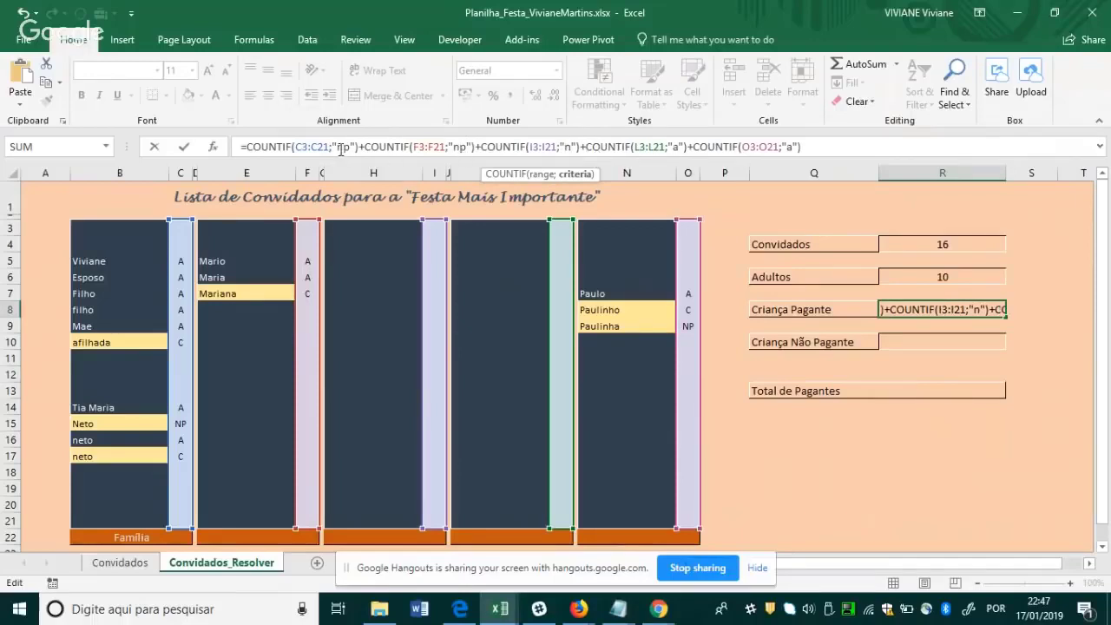
Change the criteria of all five COUNTIF terms in the Criança Pagante formula in R8 to "c".
double_click(348, 147)
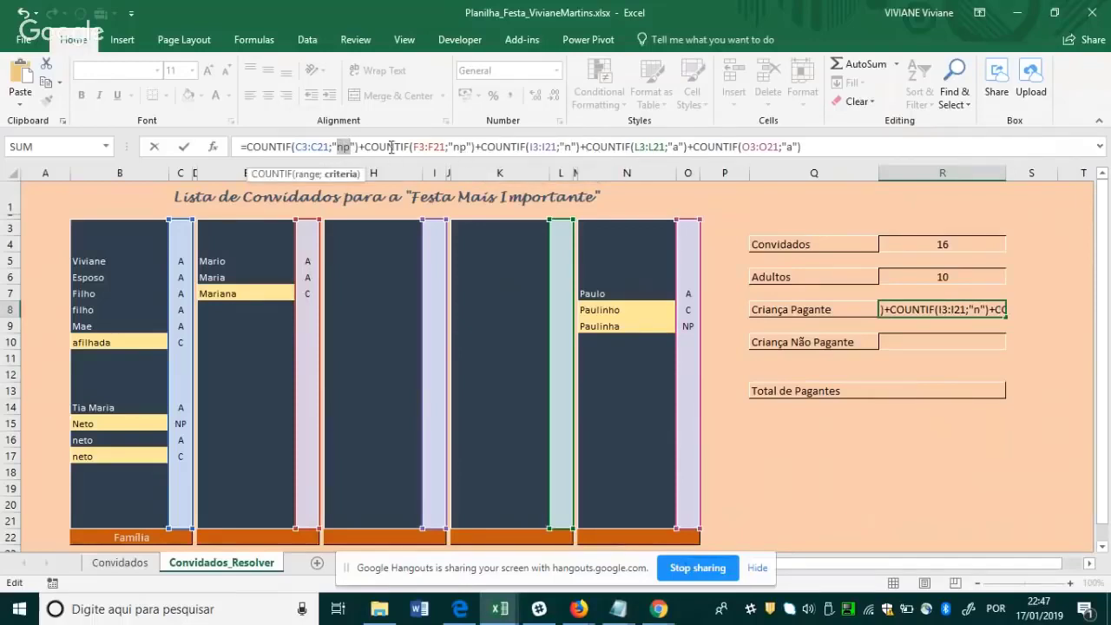
text(c)
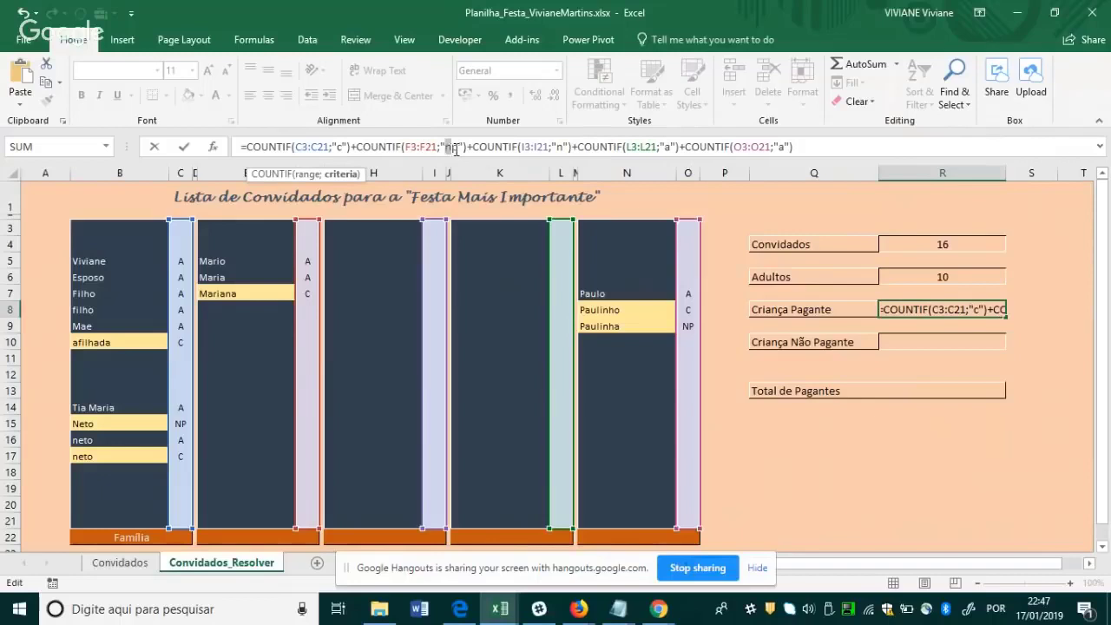
text(c)
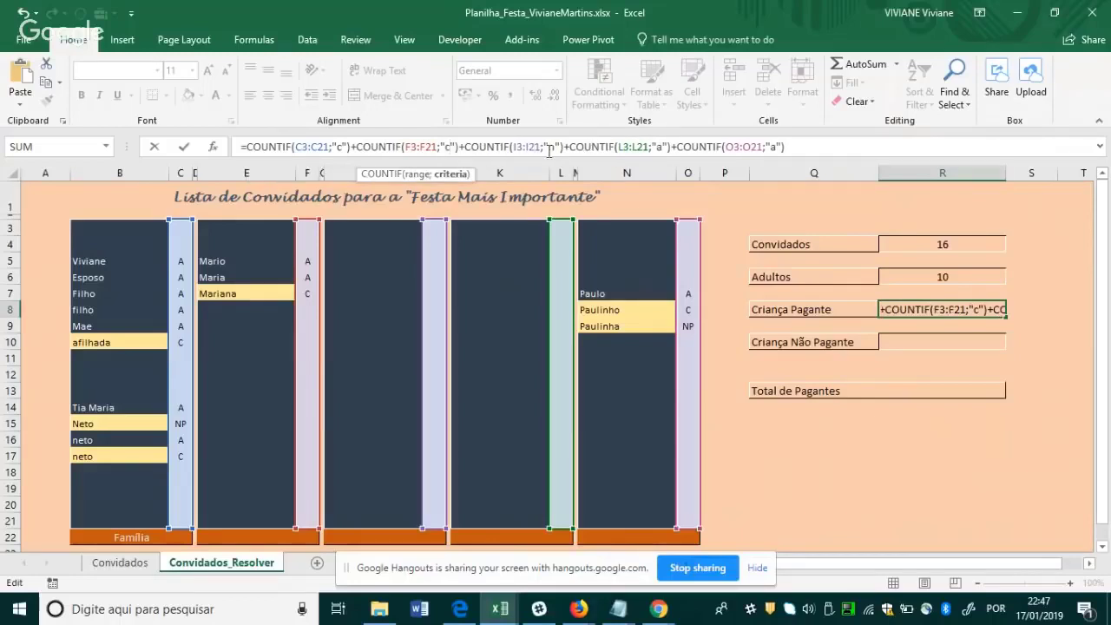
double_click(552, 148)
text(c)
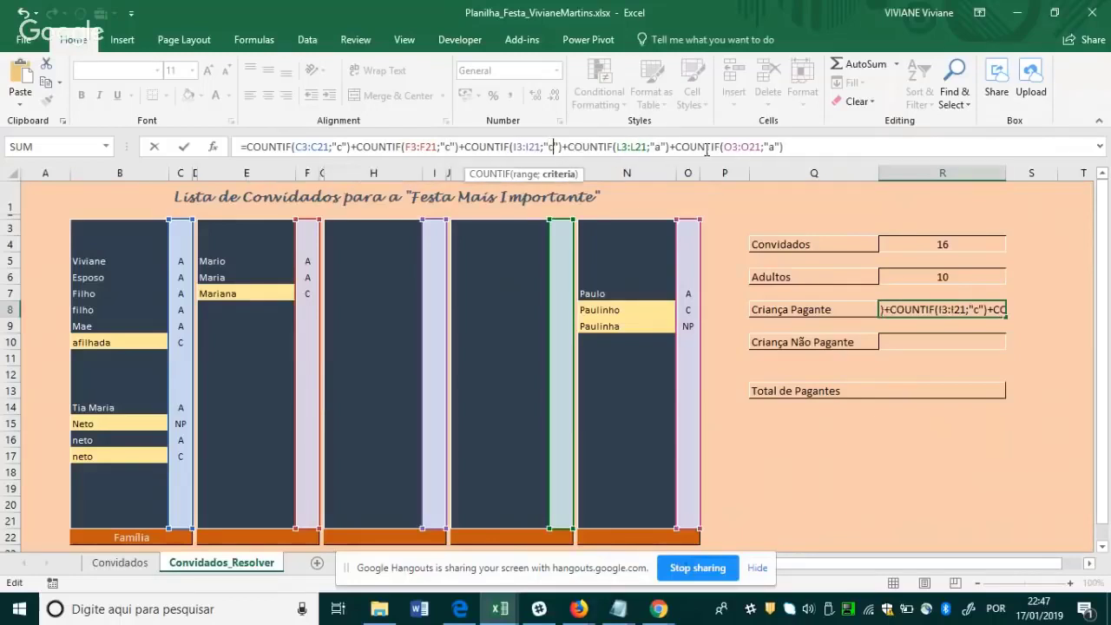
double_click(659, 148)
text(c)
double_click(772, 146)
text(c)
key(Return)
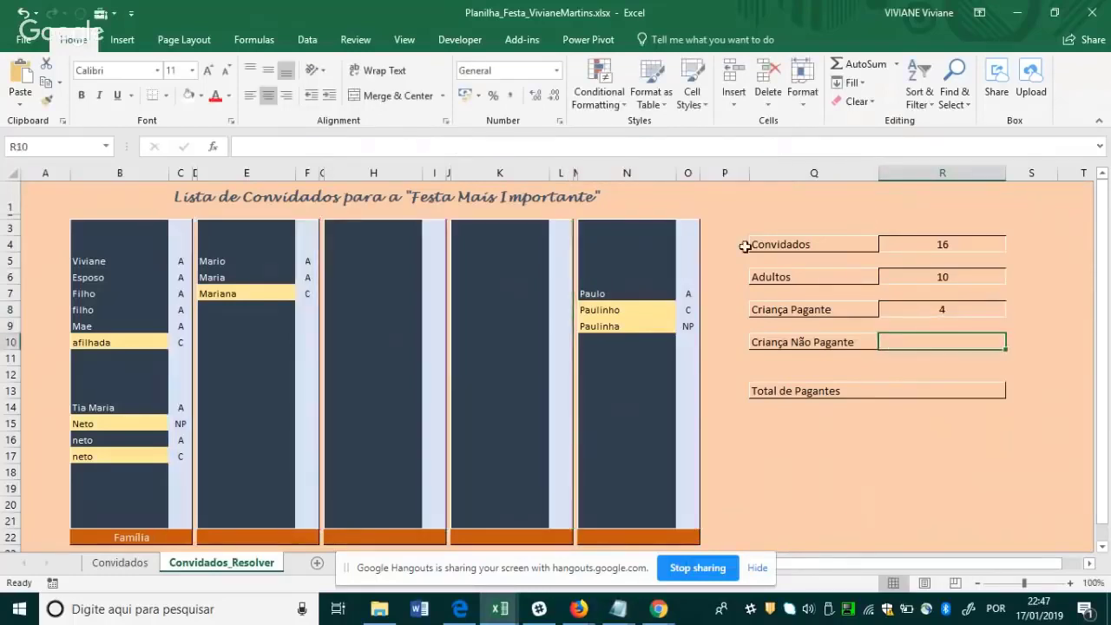
Paste the copied COUNTIF sum into the Criança Não Pagante cell R10 and change all five criteria to "np".
click(441, 153)
key(ctrl+v)
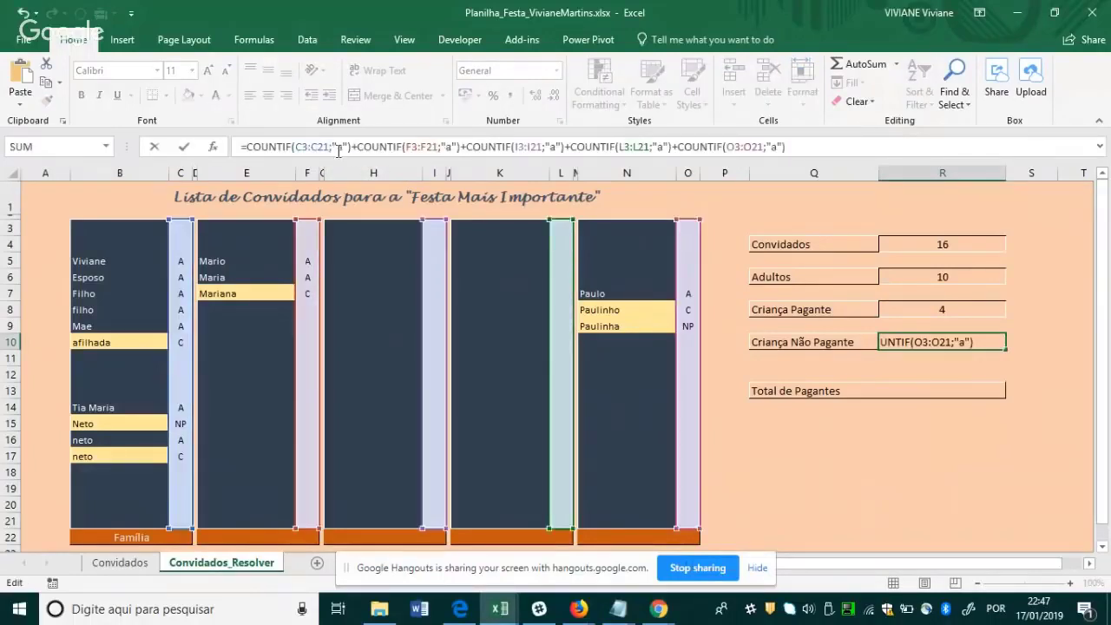
text(np)
double_click(454, 147)
text(np)
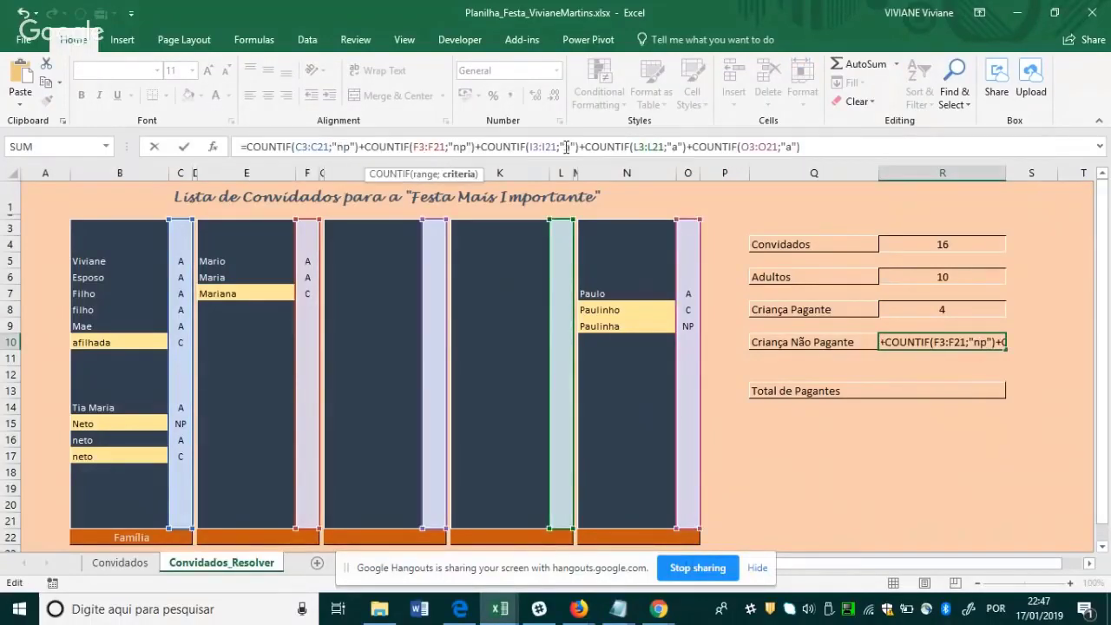
double_click(570, 146)
text(np)
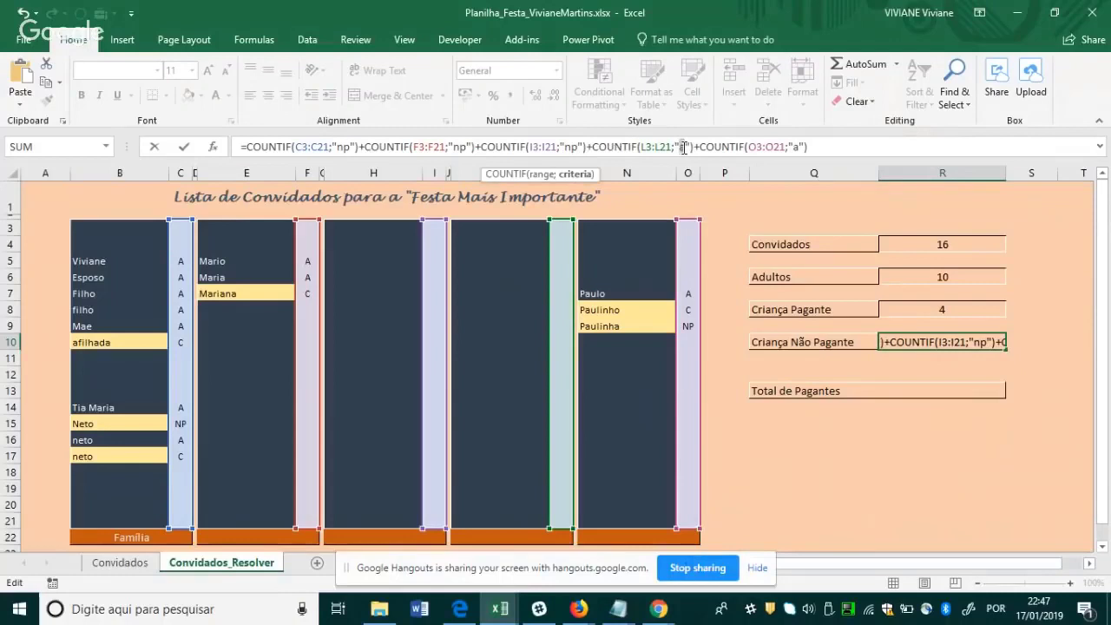
text(np)
text(np)
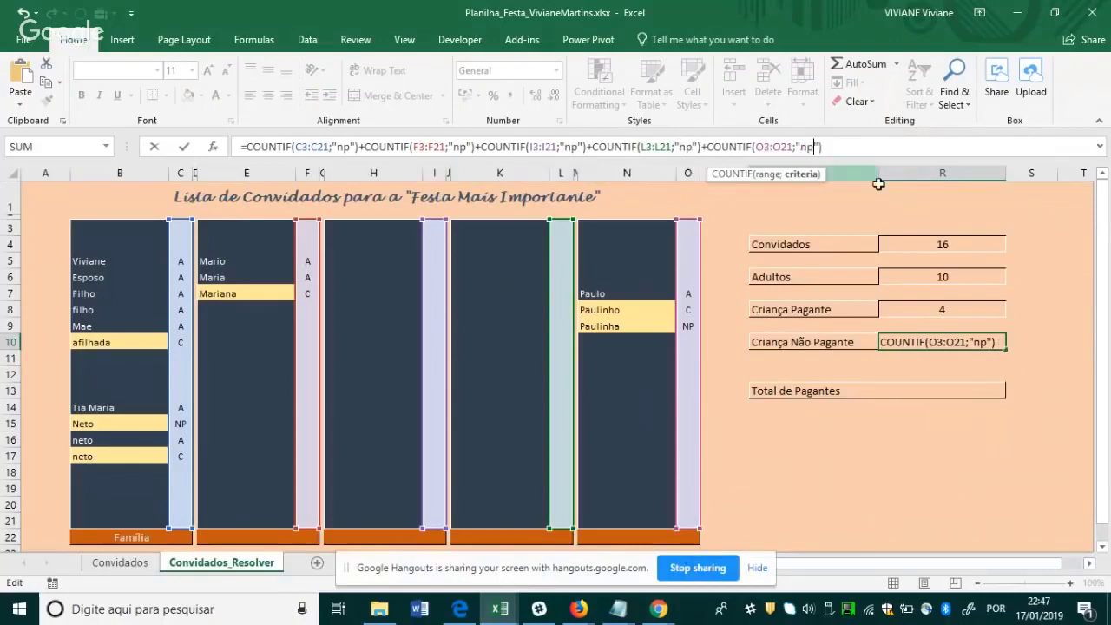
key(Return)
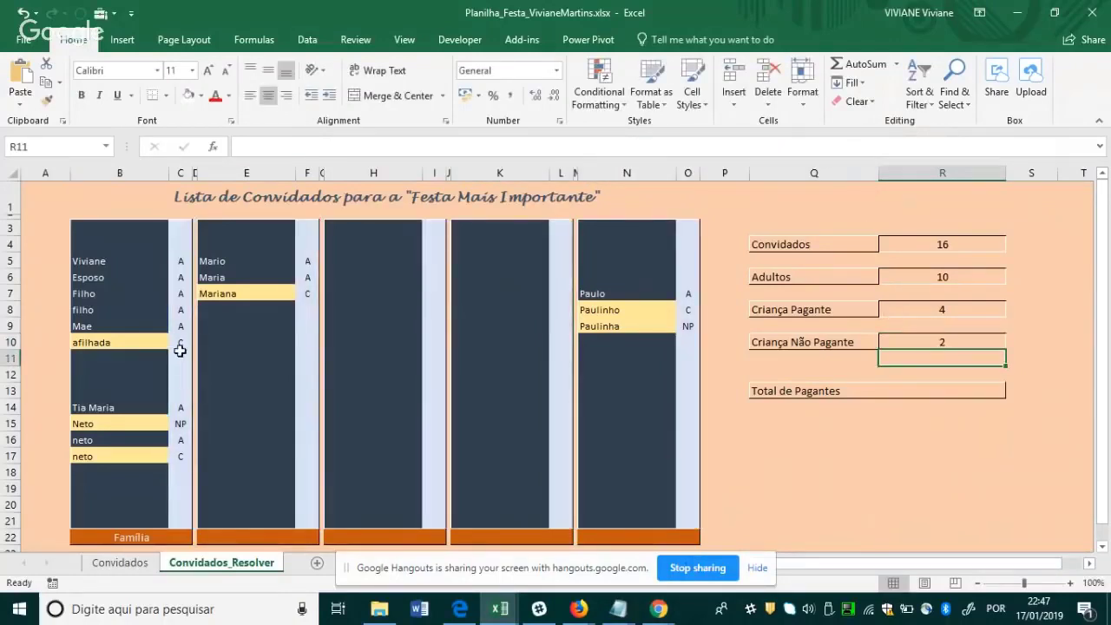
Check the guest entries marked C and NP in the category columns against the child counts.
click(179, 344)
click(182, 458)
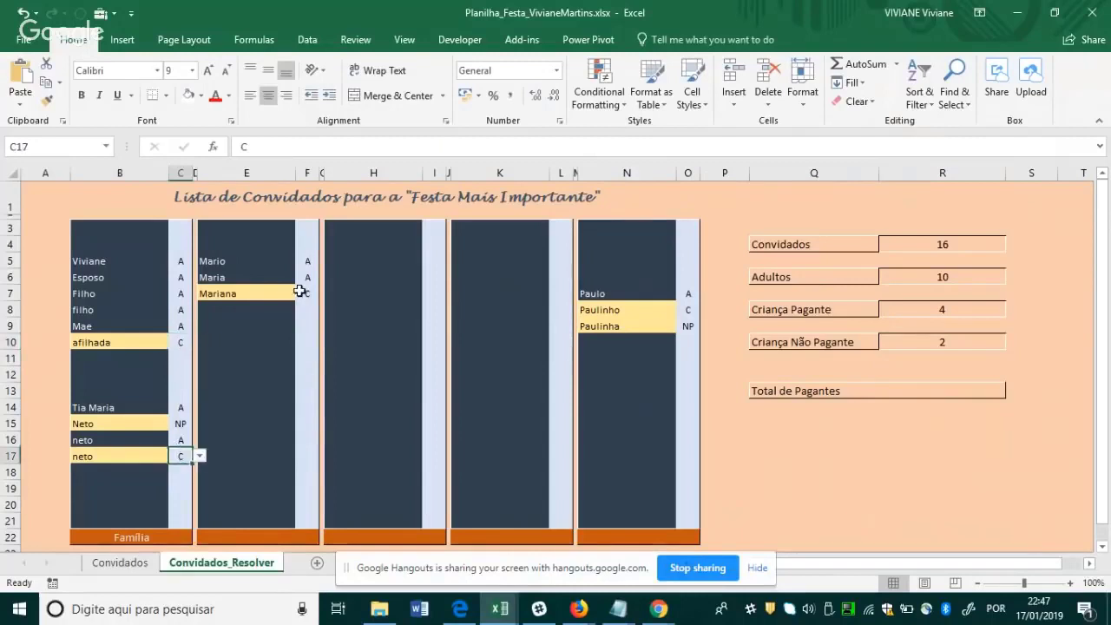
click(304, 293)
click(688, 316)
click(687, 326)
click(186, 426)
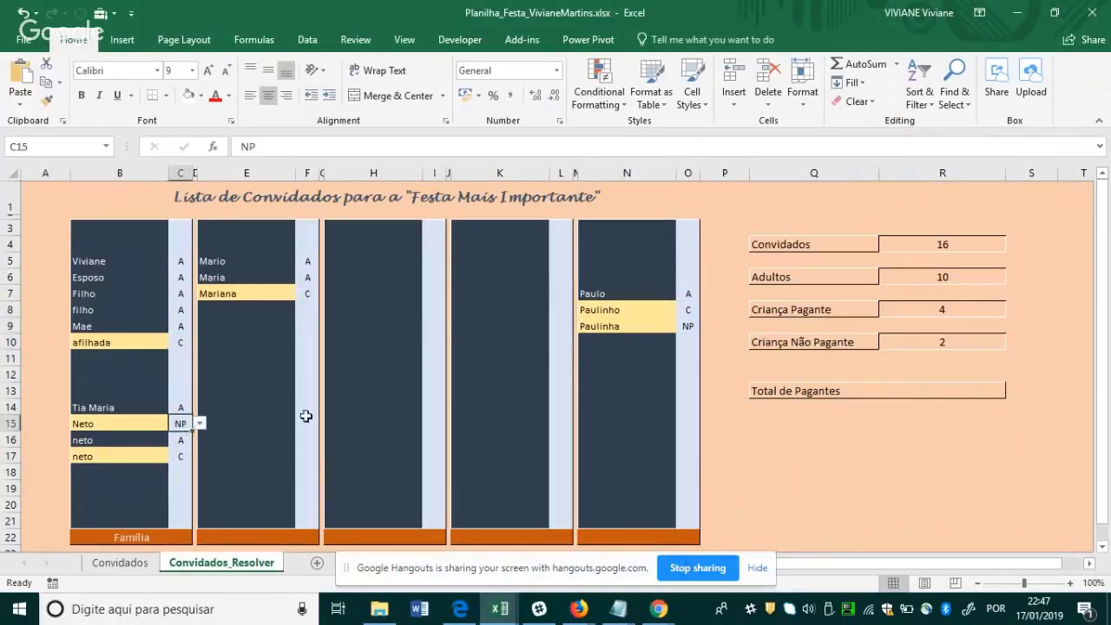
Calculate Total de Pagantes in R13 by adding adults and paying children with =R6+R8.
click(918, 394)
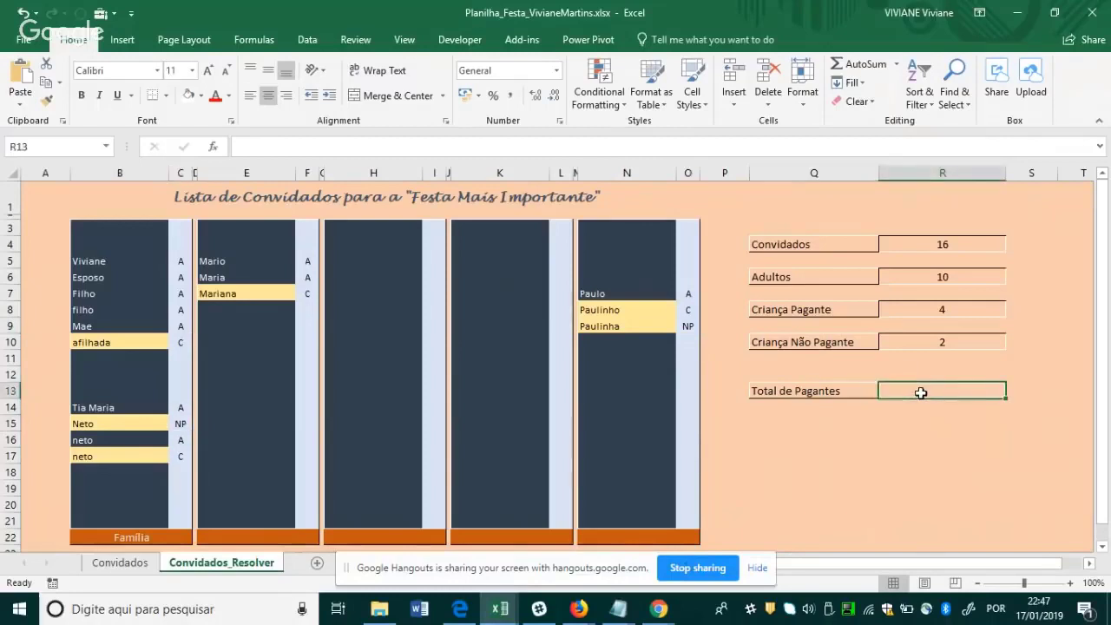
text(=)
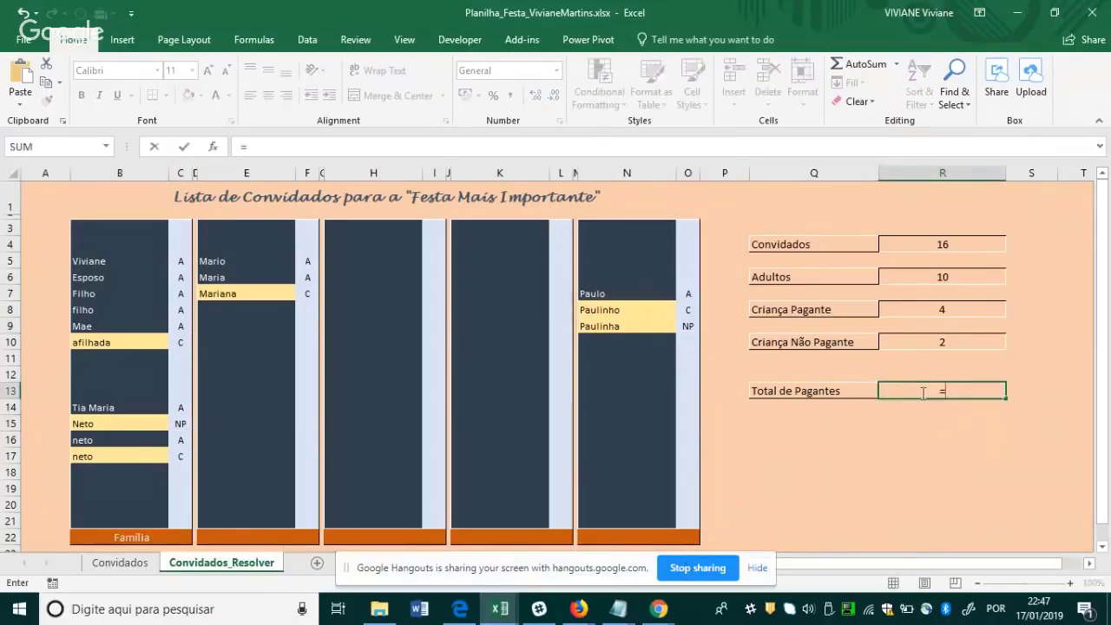
click(914, 279)
text(+)
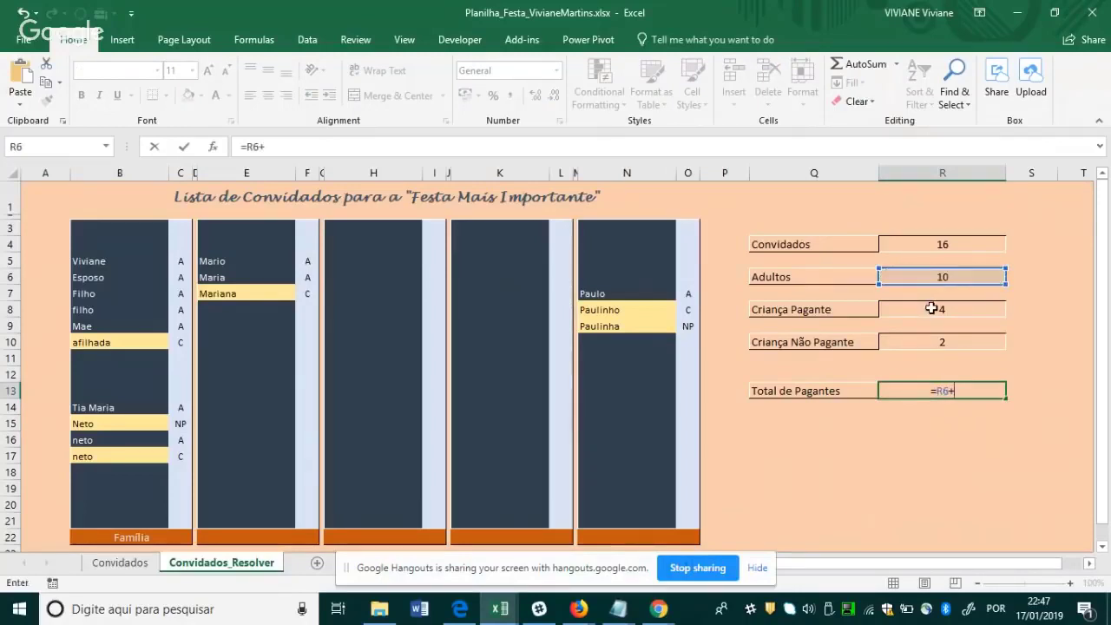
click(931, 309)
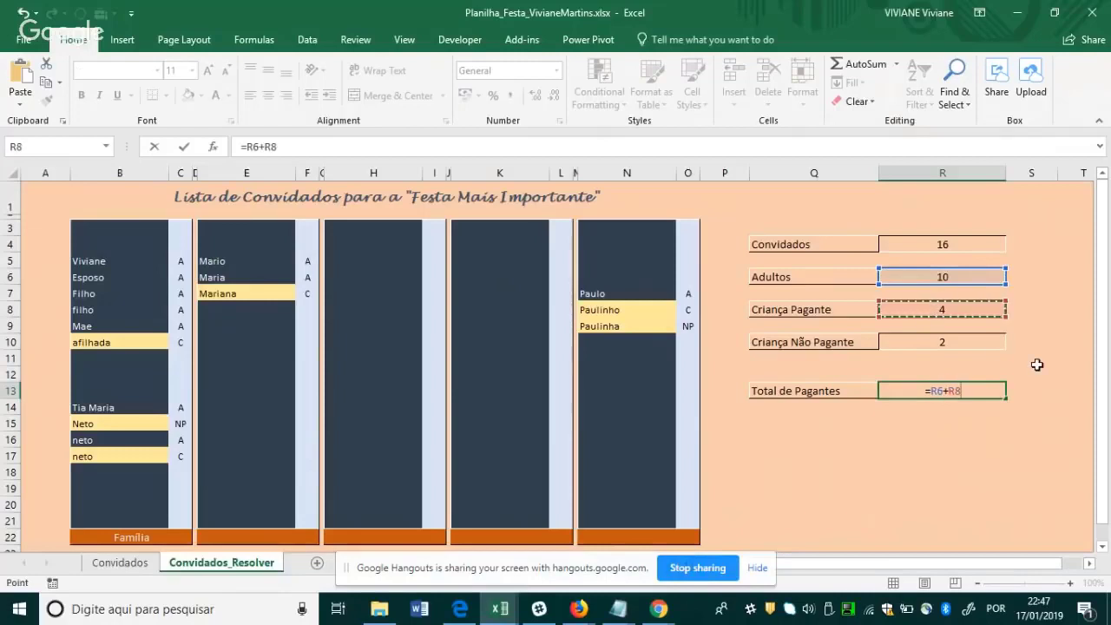
key(Return)
Replace the Total de Pagantes formula in R13 with guests minus non-paying children, =R4-R10.
click(971, 392)
text(=)
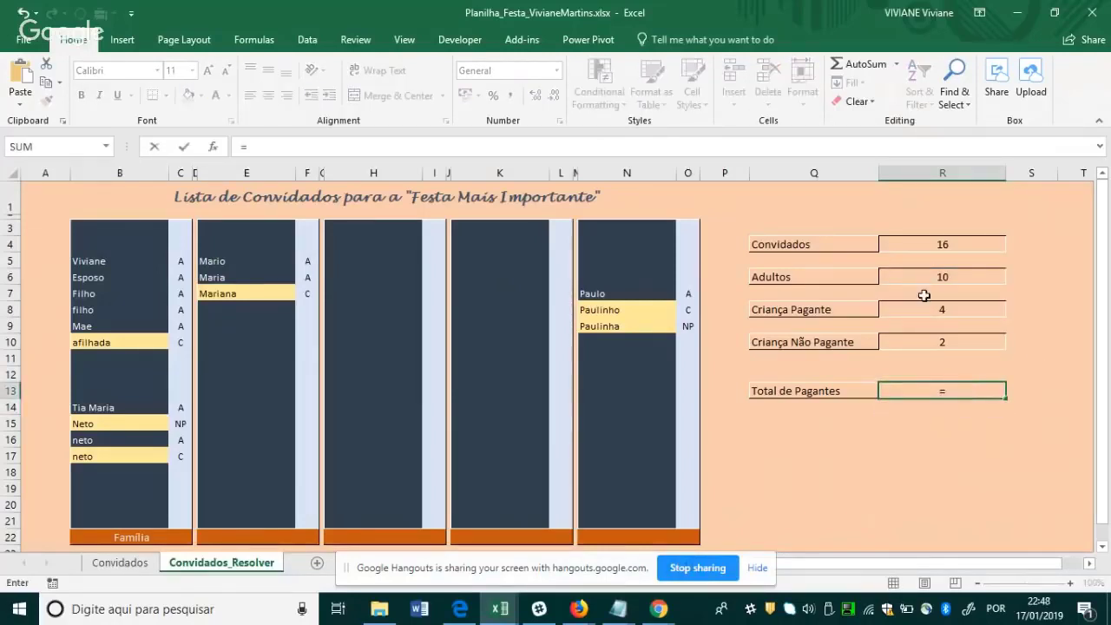
click(942, 245)
text(-)
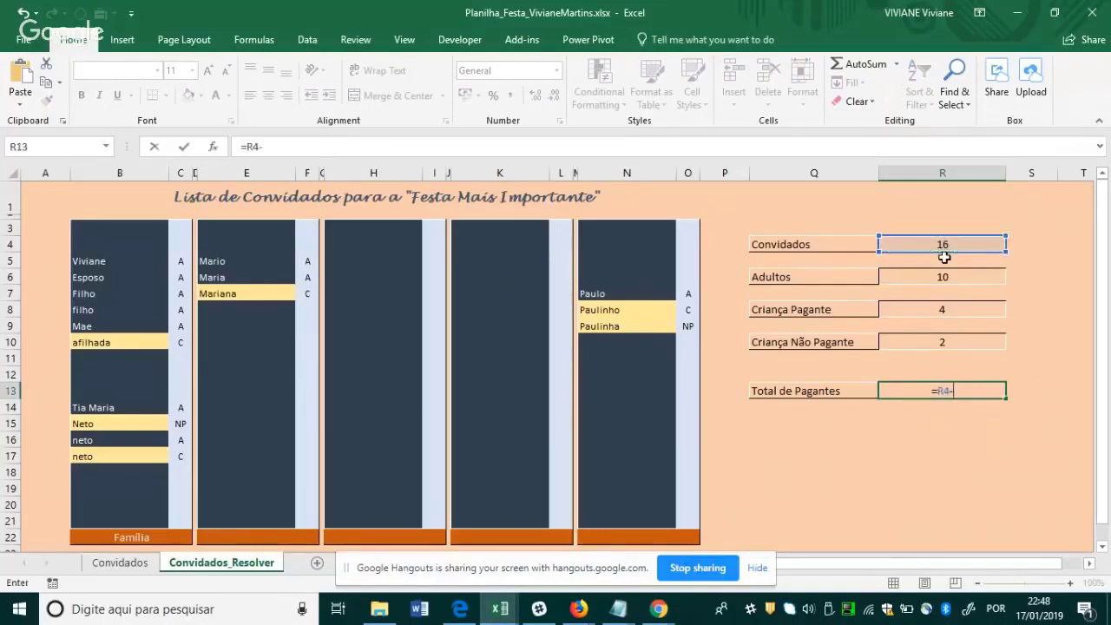
click(950, 340)
key(Return)
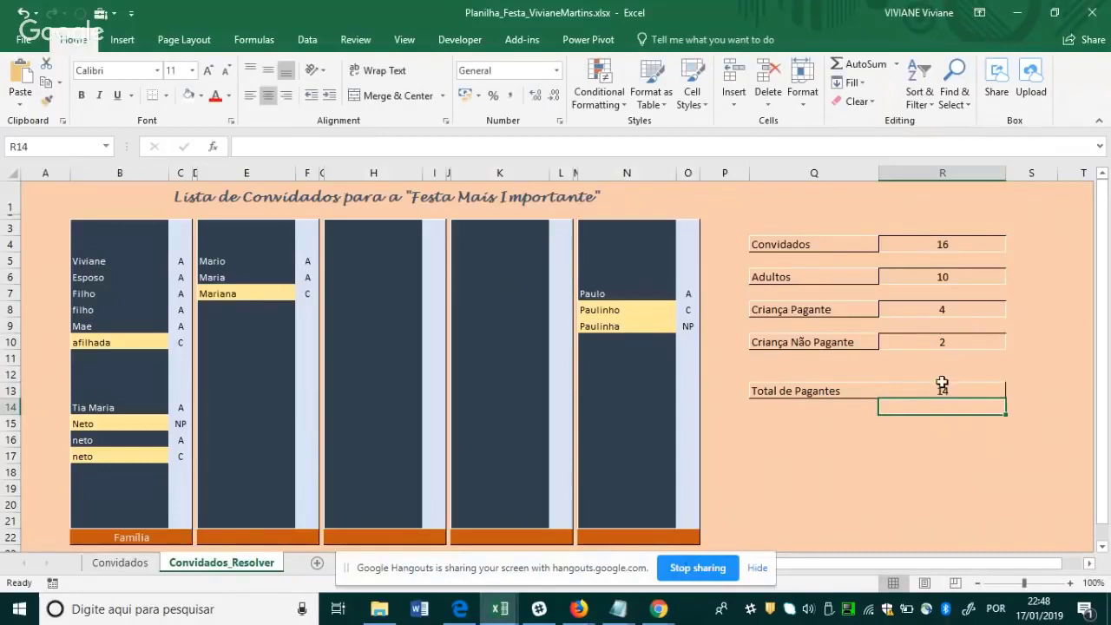
double_click(878, 392)
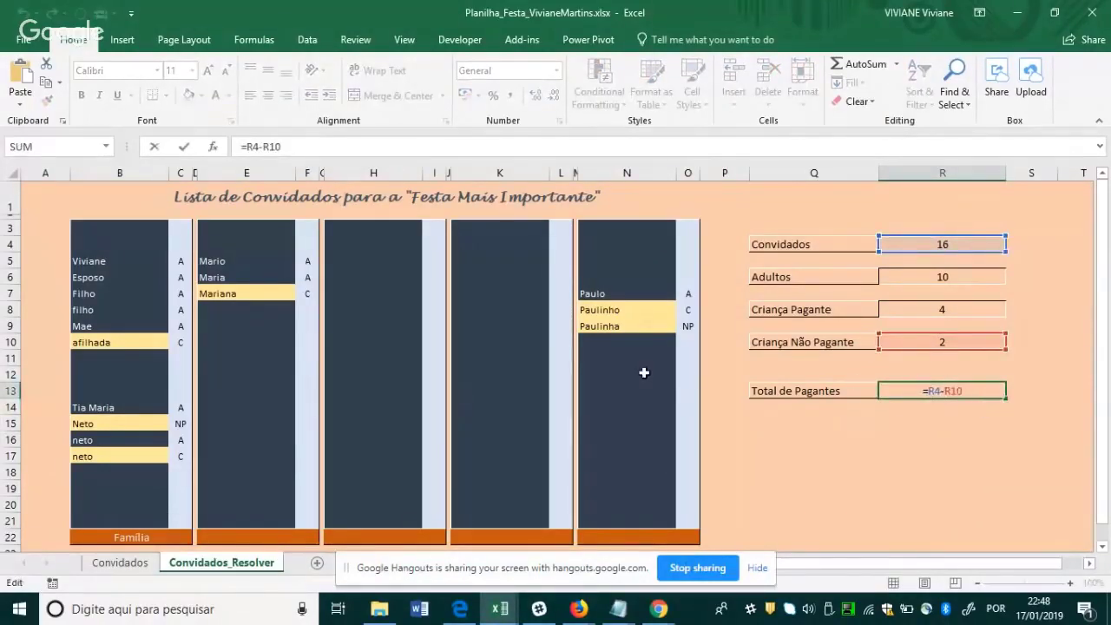
click(669, 425)
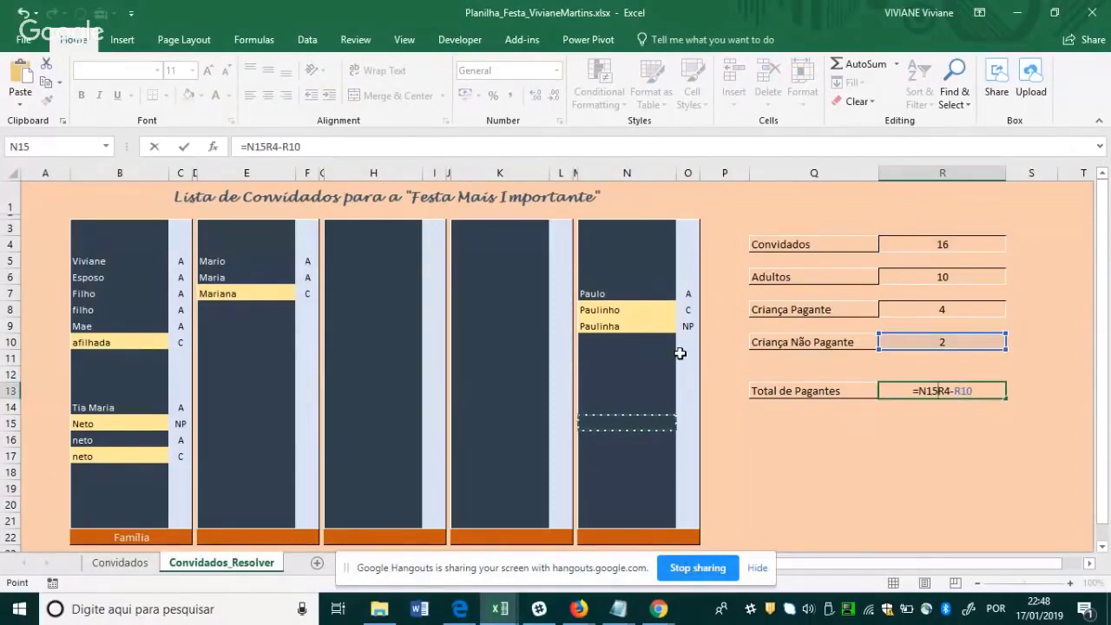
key(Return)
key(ctrl+z)
click(799, 438)
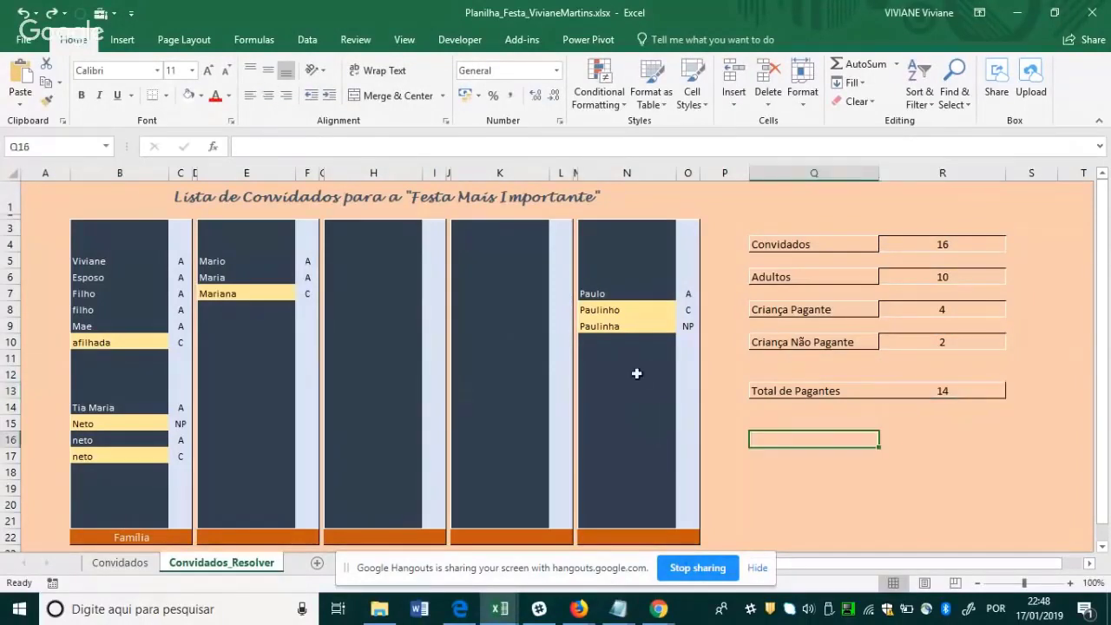
Add two guests' first names in H9 and H10, with category A in I9 and category C in I10.
click(408, 322)
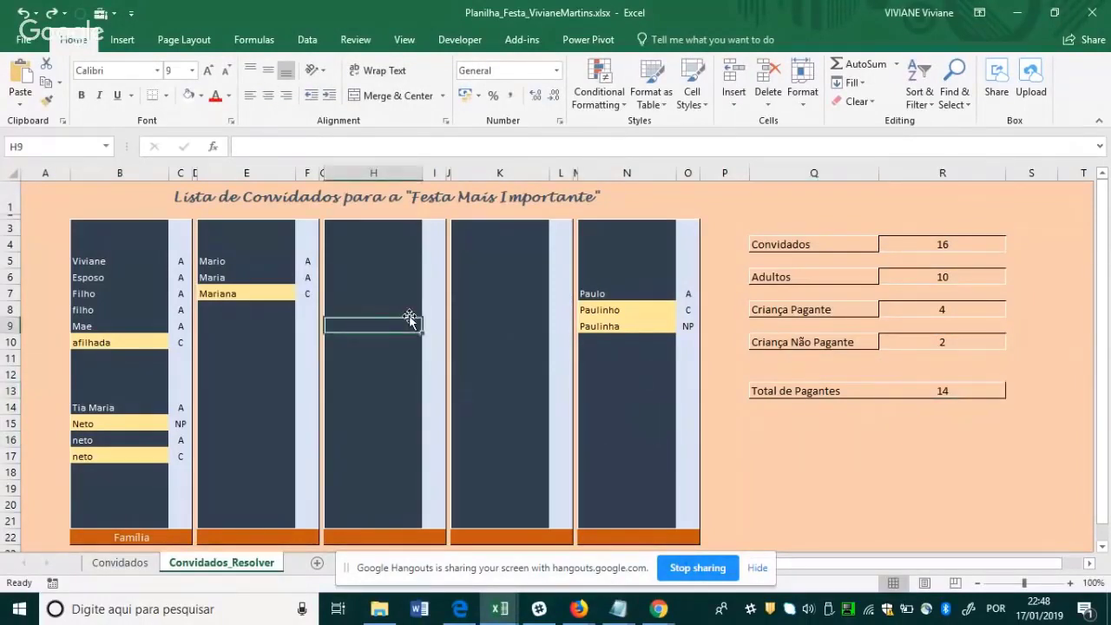
text(Gustavo)
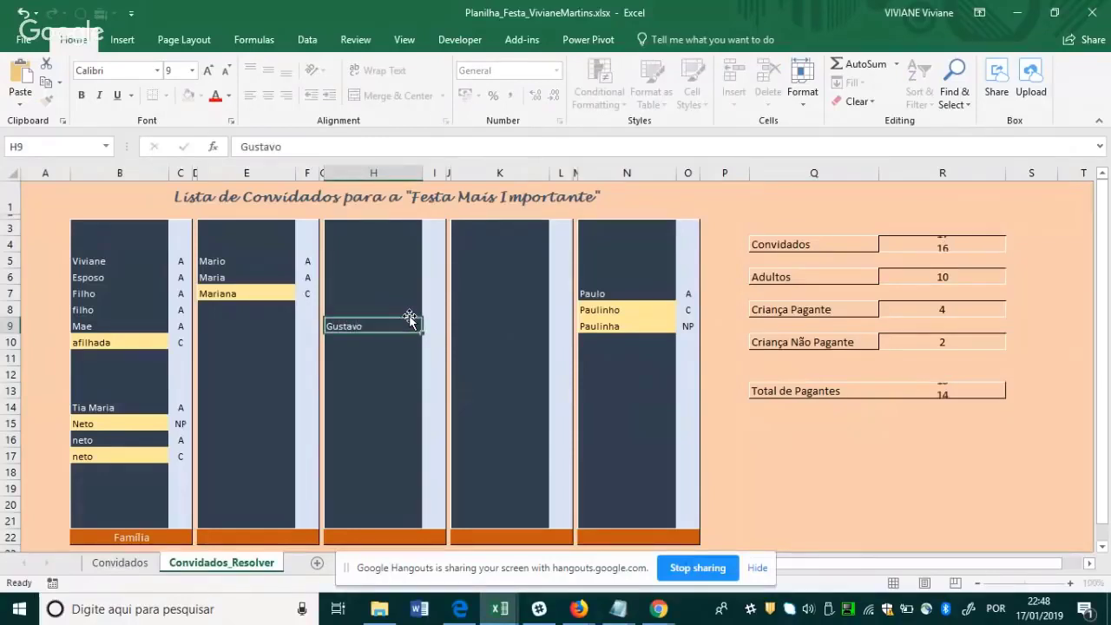
key(Return)
text(Lau)
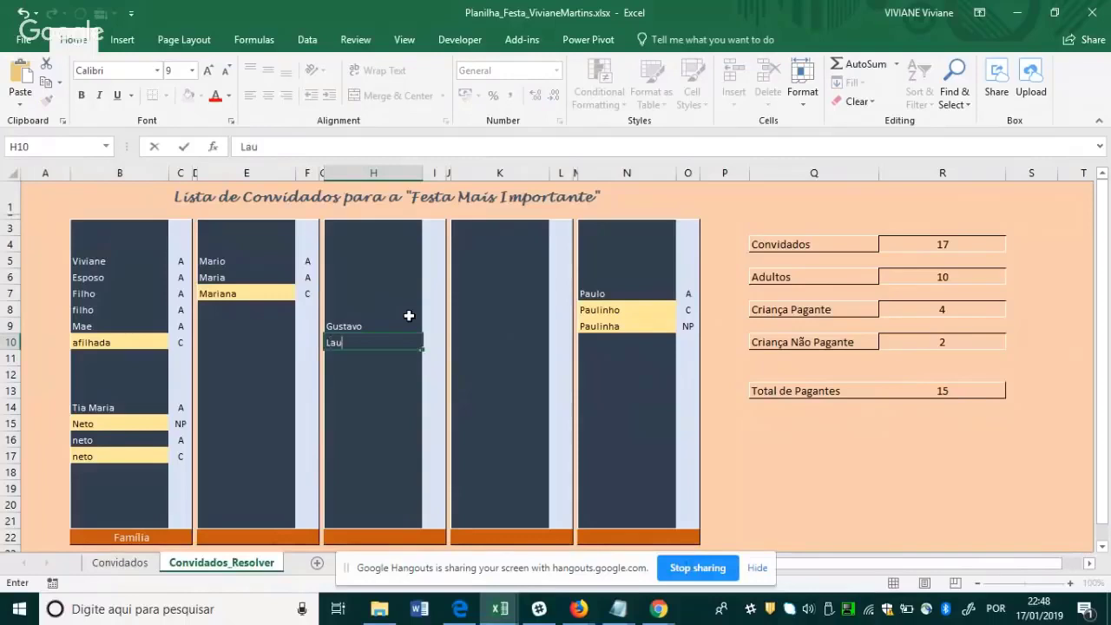
text(ra)
key(Tab)
text(C)
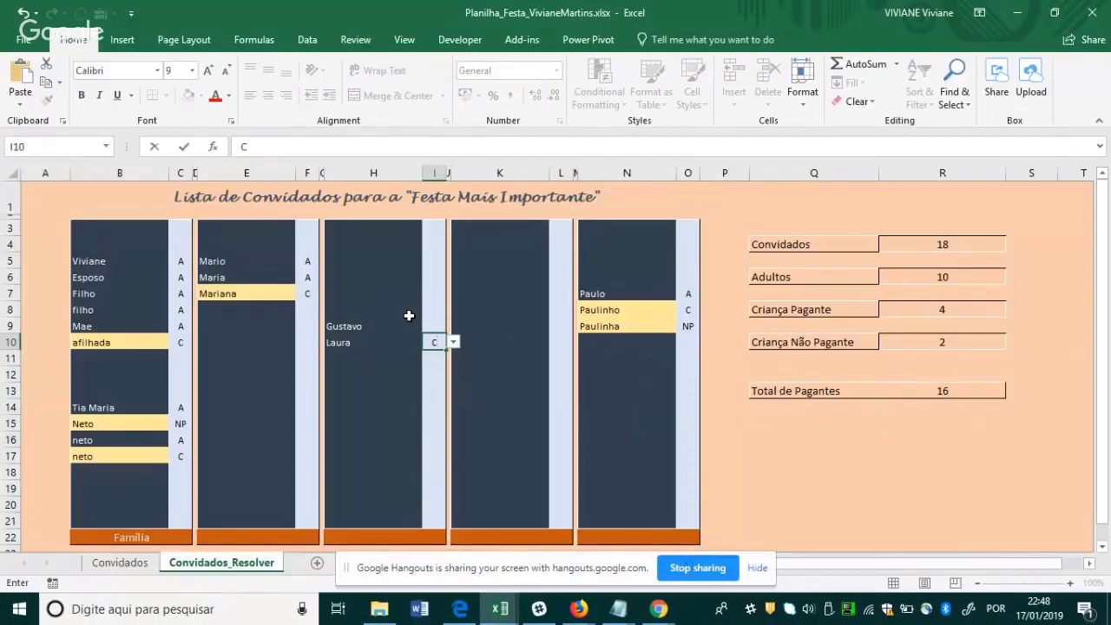
key(Up)
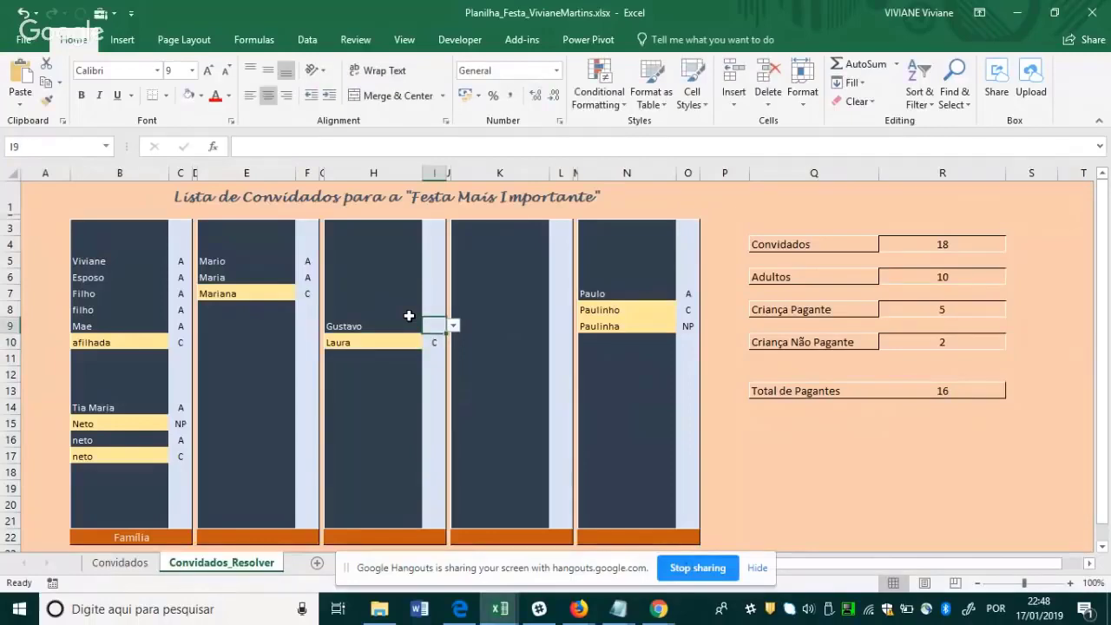
text(A)
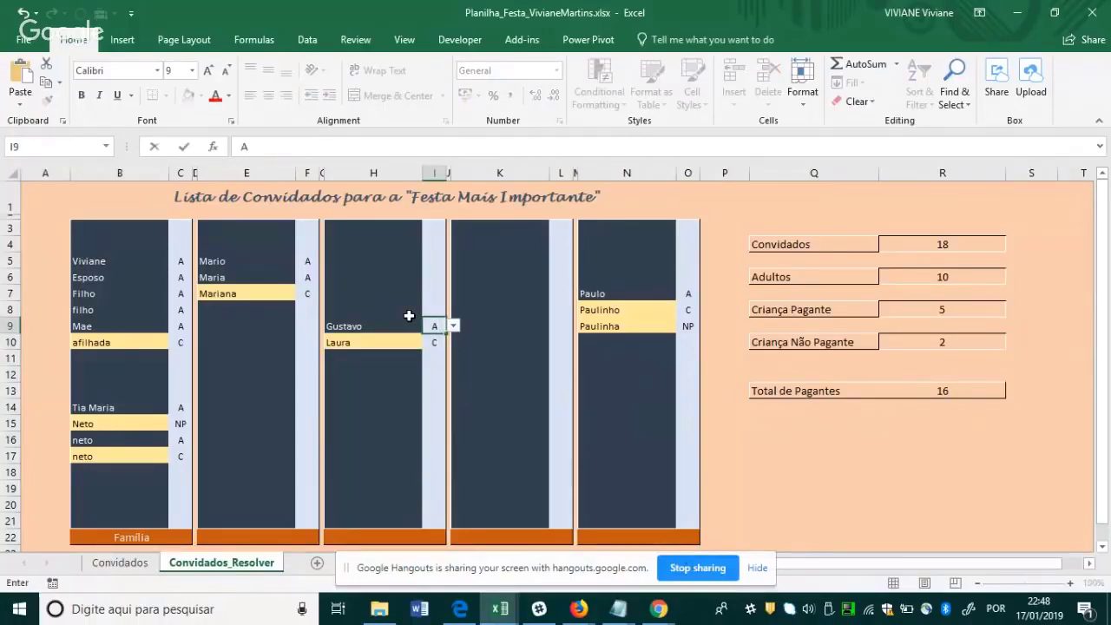
key(Up)
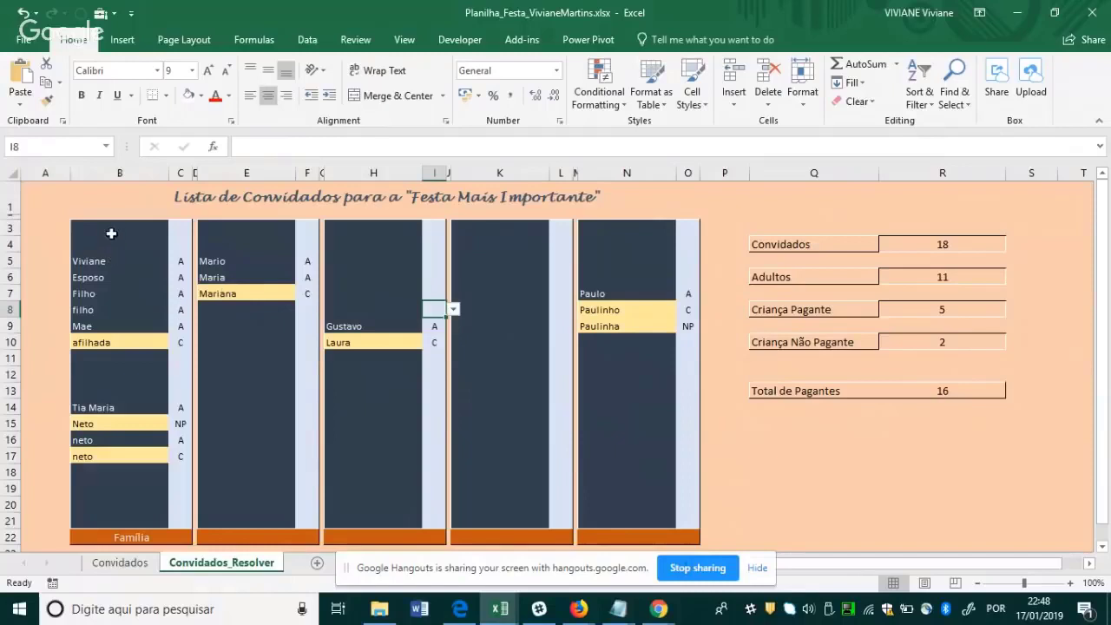
drag(110, 520, 114, 228)
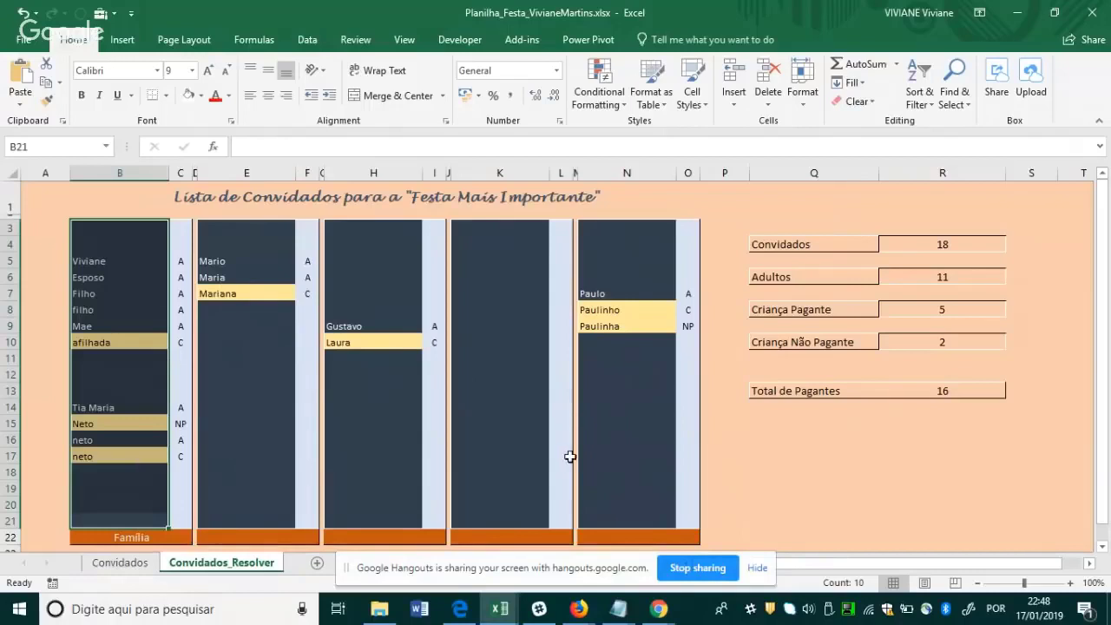
scroll(555, 434, down, 1)
scroll(260, 304, up, 1)
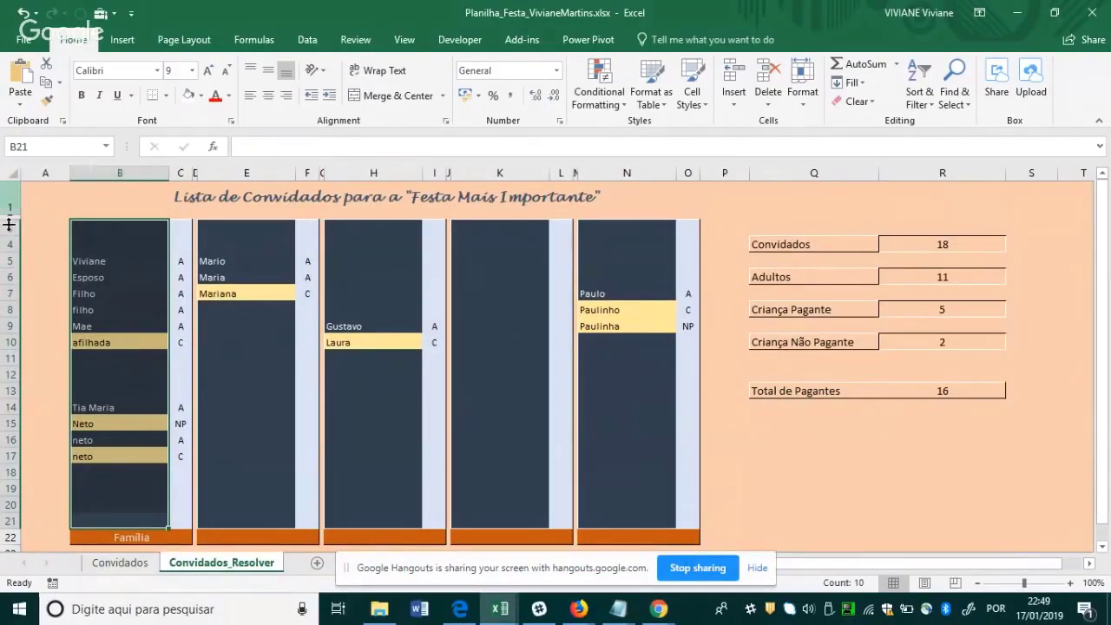
Hide the row and column headings of the Convidados_Resolver sheet.
click(404, 39)
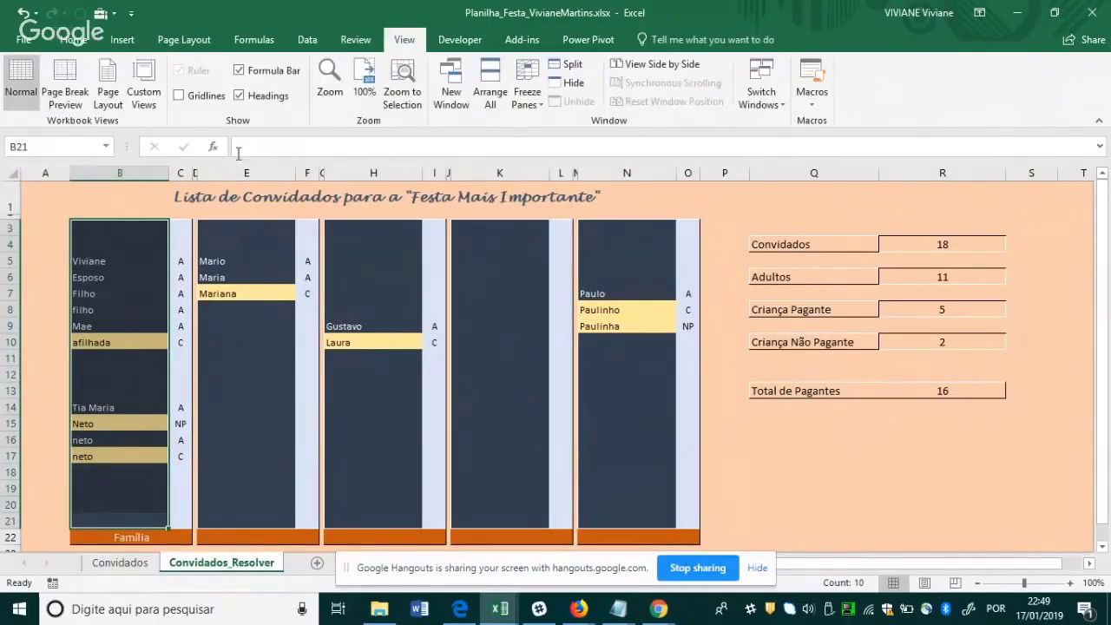
click(238, 95)
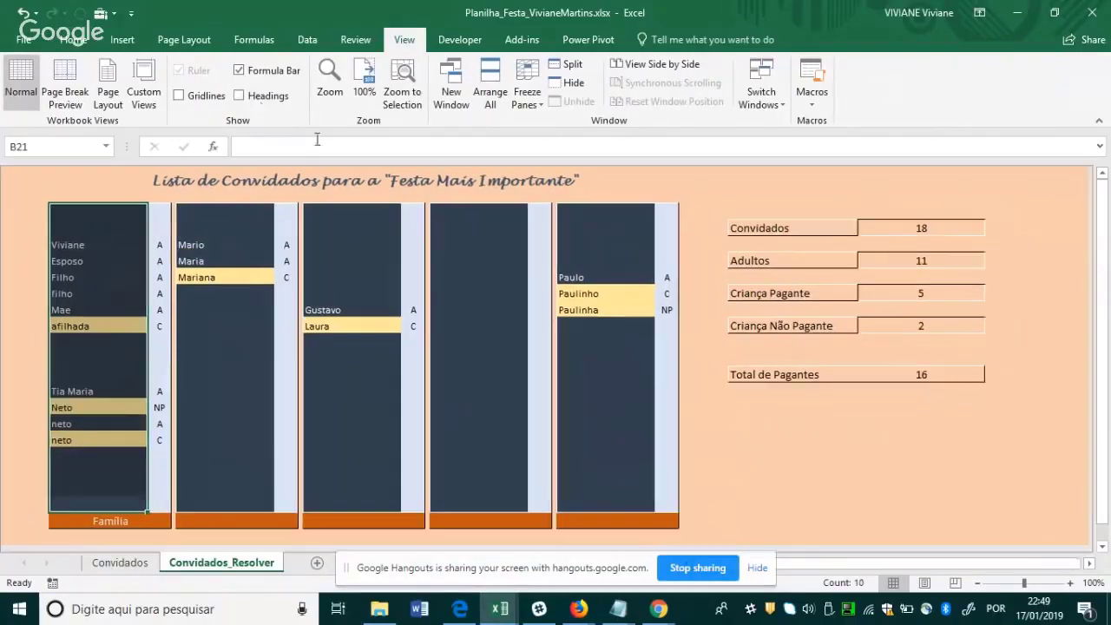
click(762, 390)
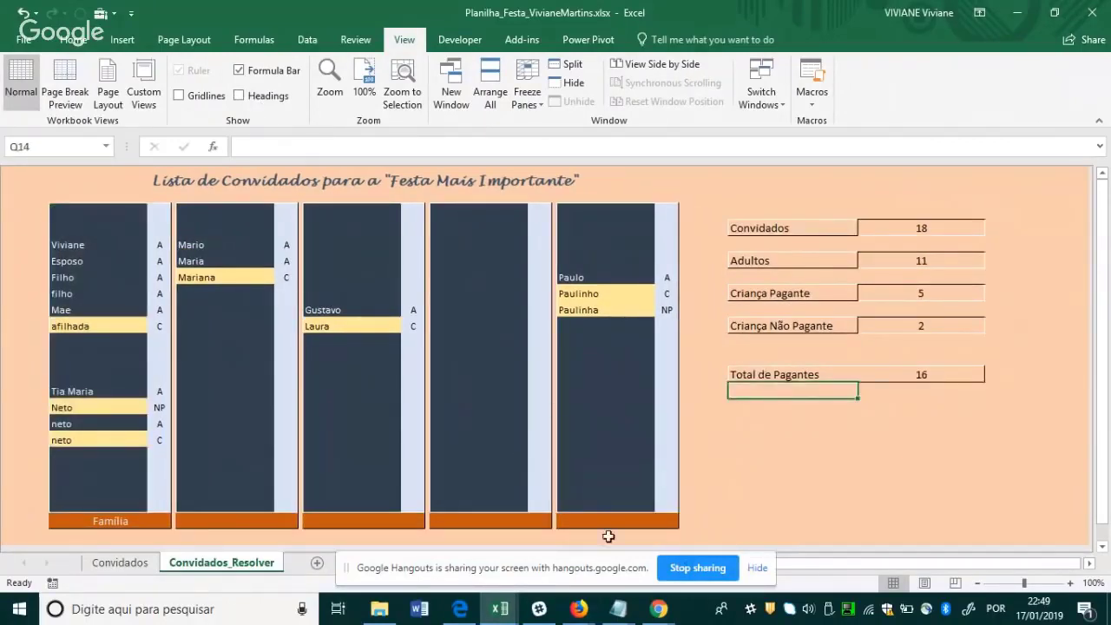